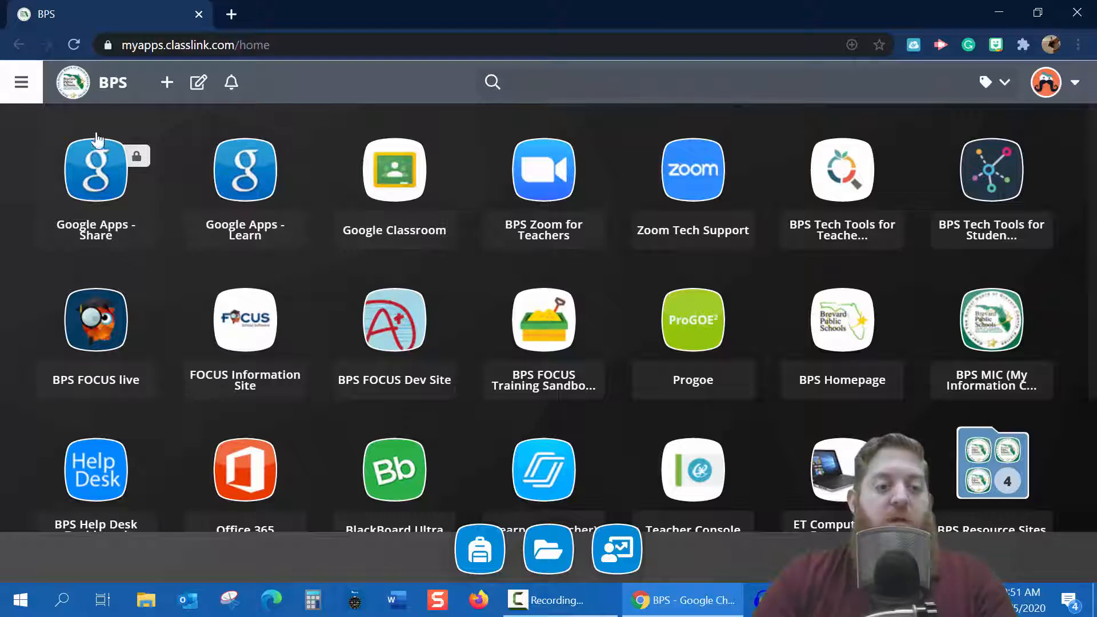
- Open Google Drive through Google Apps - Share and create a new Google My Maps map
{"action": "left_click", "coordinate": [93, 183]}
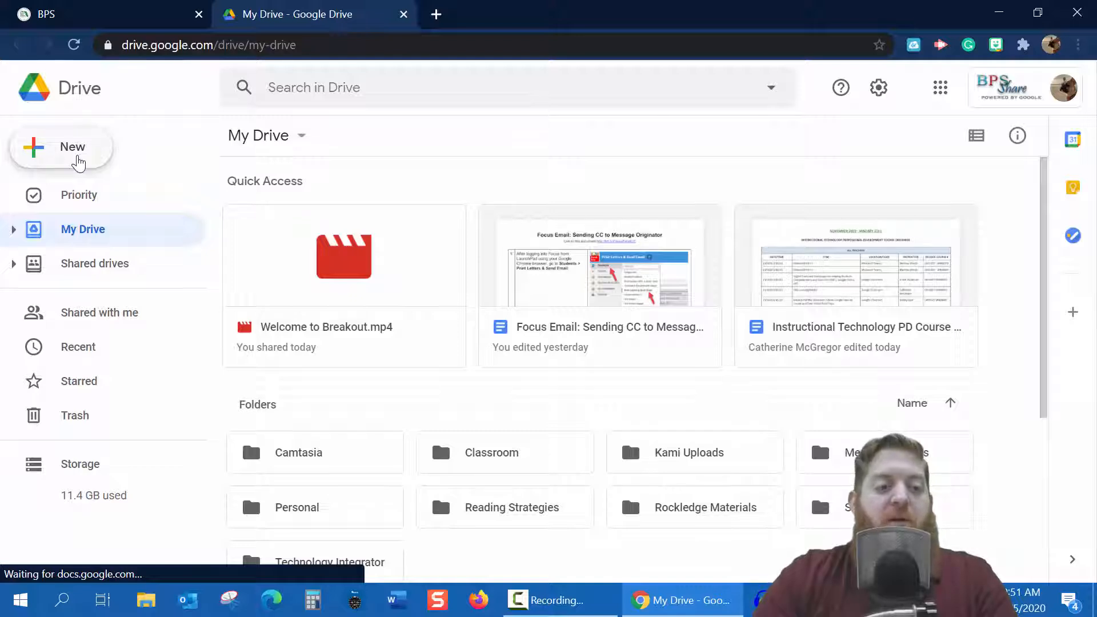
{"action": "left_click", "coordinate": [78, 164]}
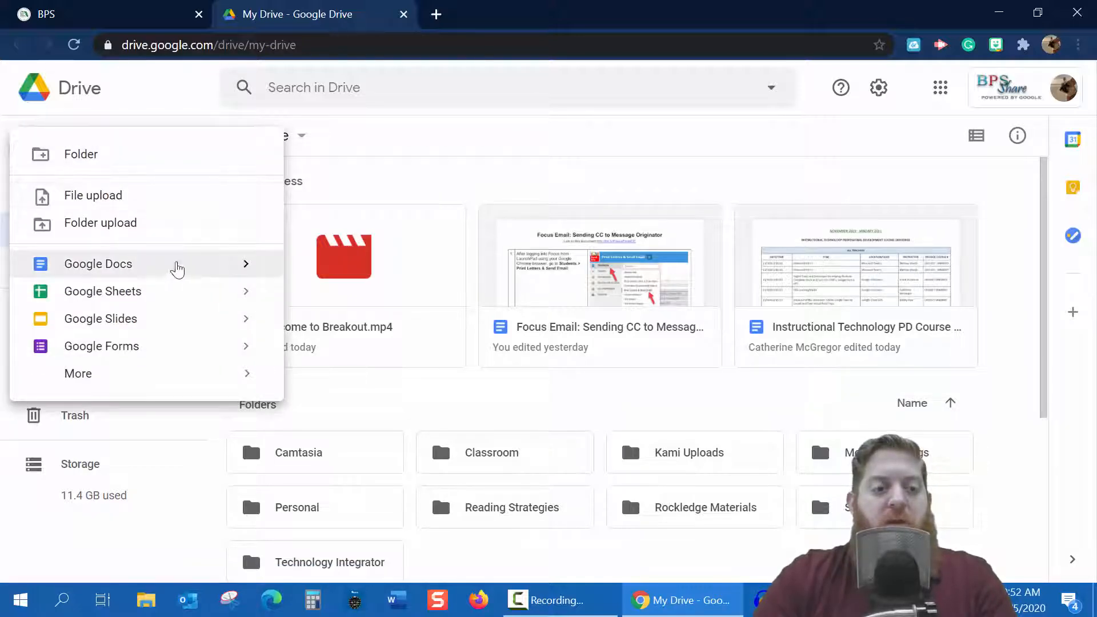
{"action": "mouse_move", "coordinate": [135, 377]}
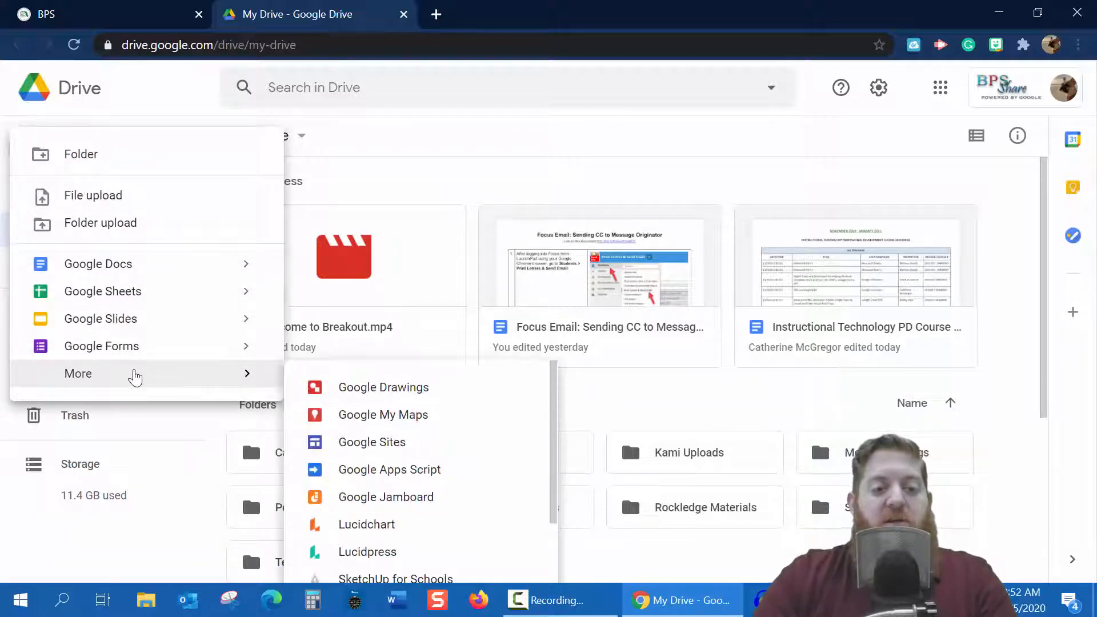
{"action": "left_click", "coordinate": [382, 415]}
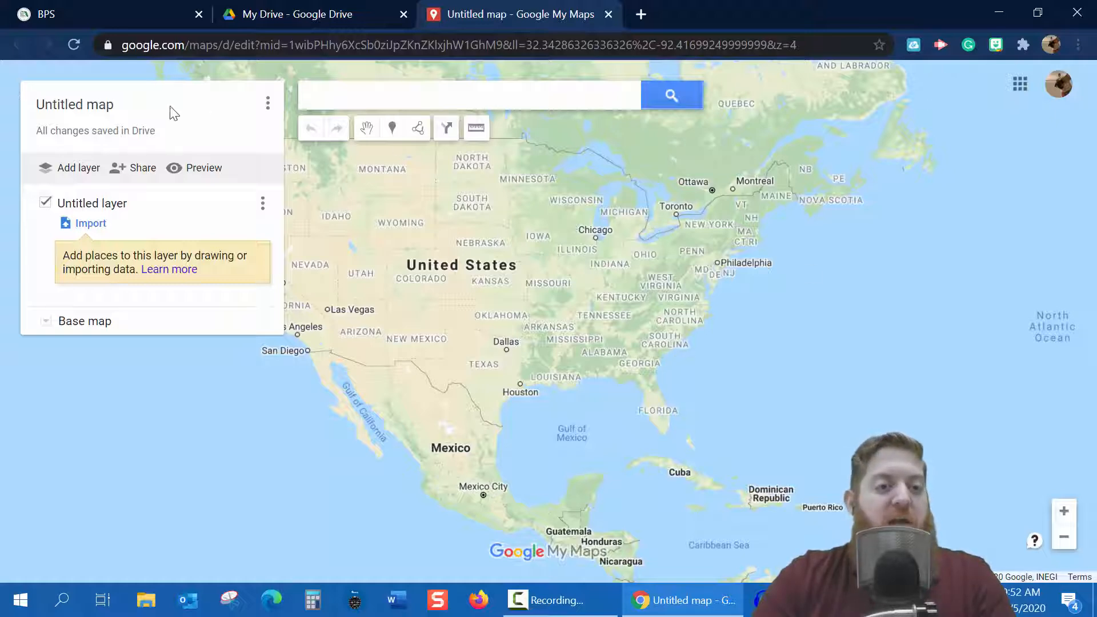
- Title the map "On the Road Again" and give it the description "This is my road map to fun!"
{"action": "left_click", "coordinate": [92, 106]}
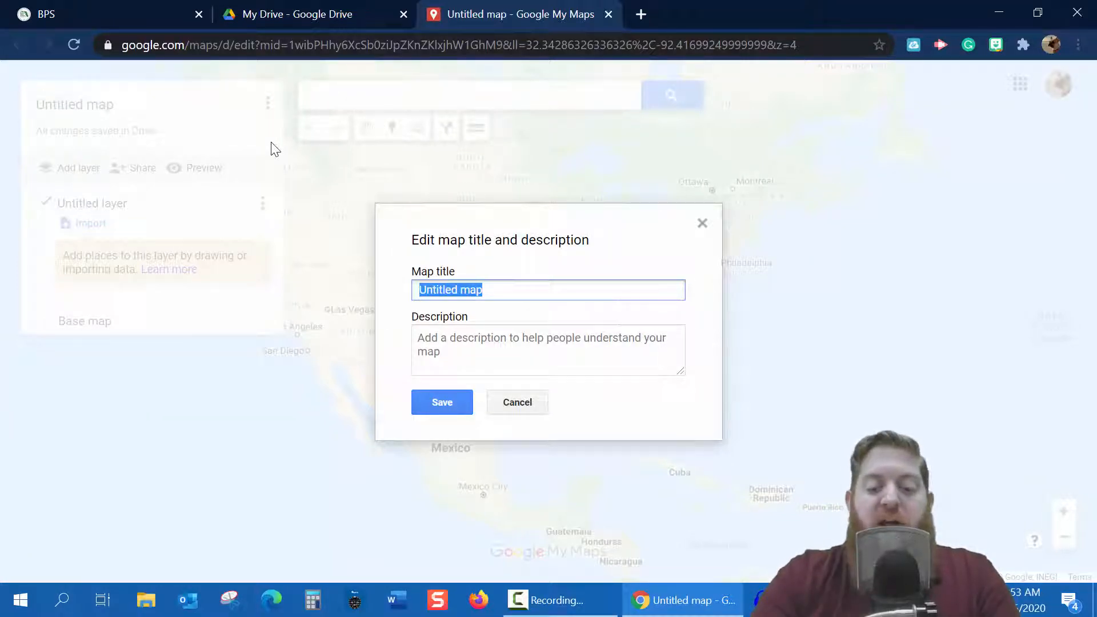
{"action": "type", "text": "On th"}
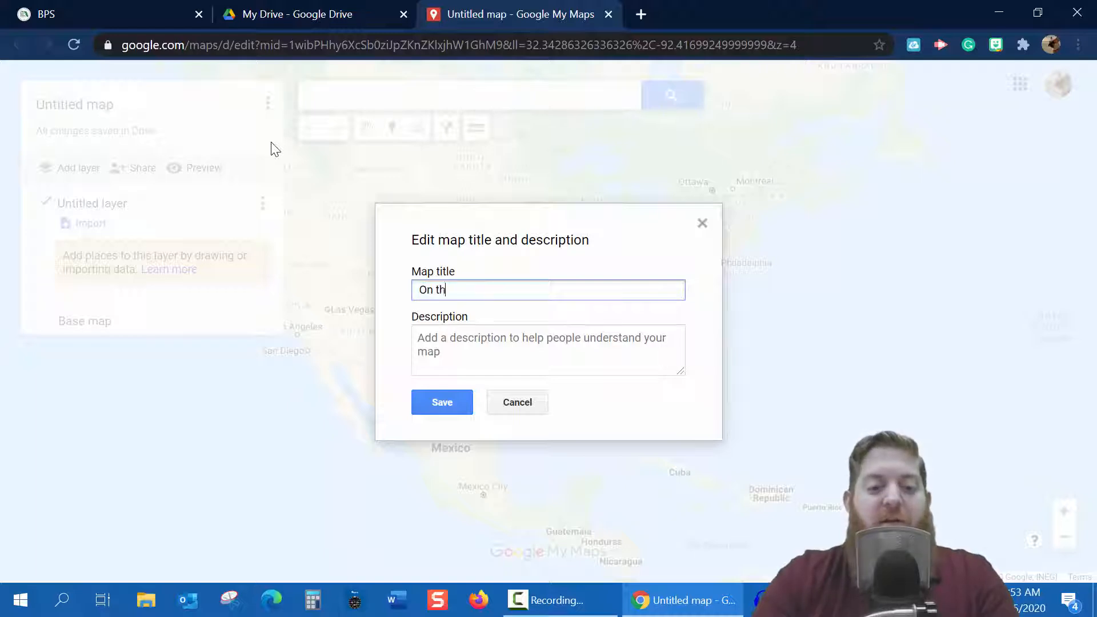
{"action": "type", "text": "e Road Again"}
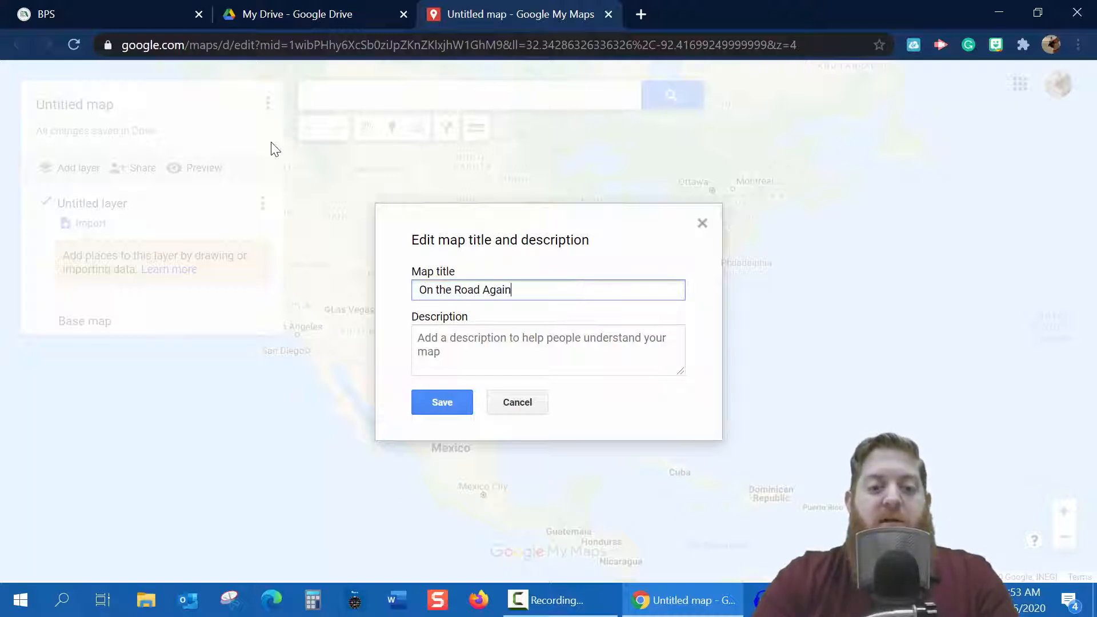
{"action": "left_click", "coordinate": [456, 351]}
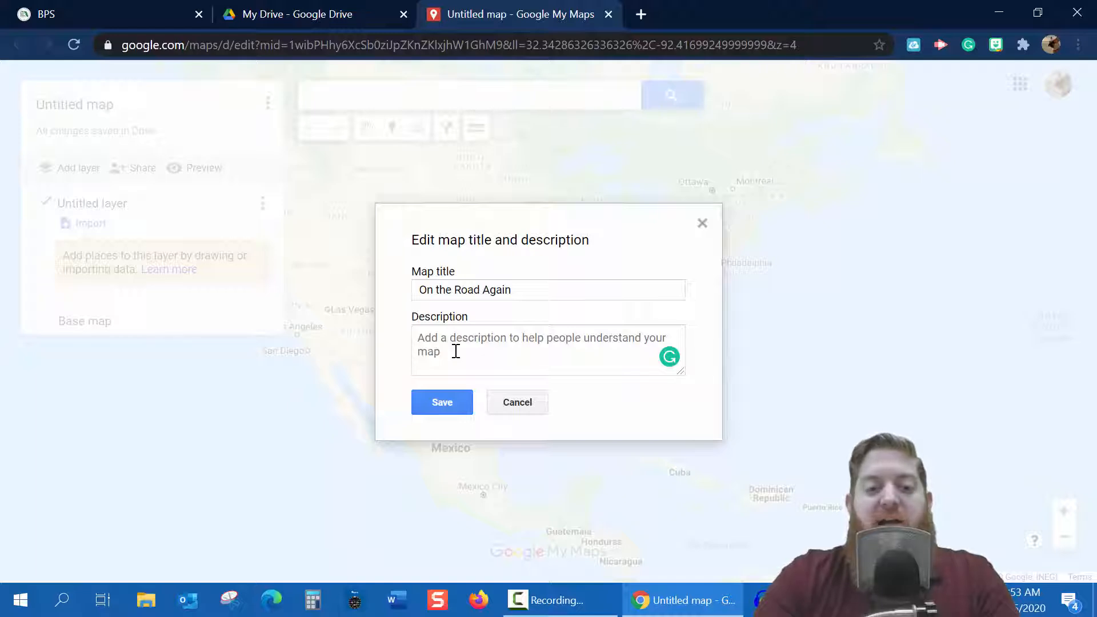
{"action": "type", "text": "This is m"}
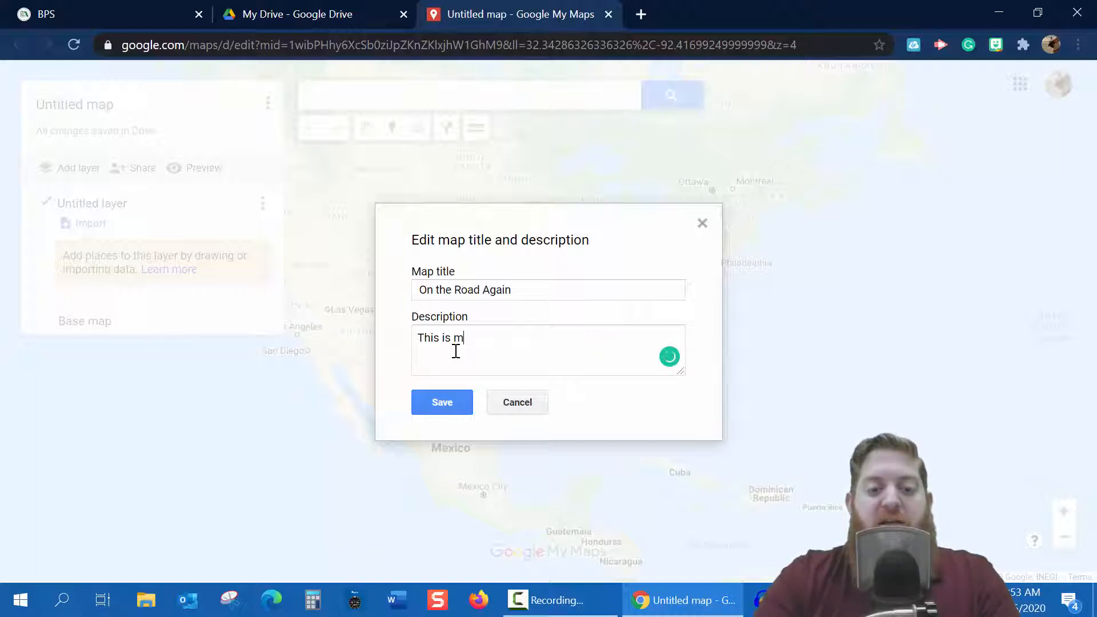
{"action": "type", "text": "y road"}
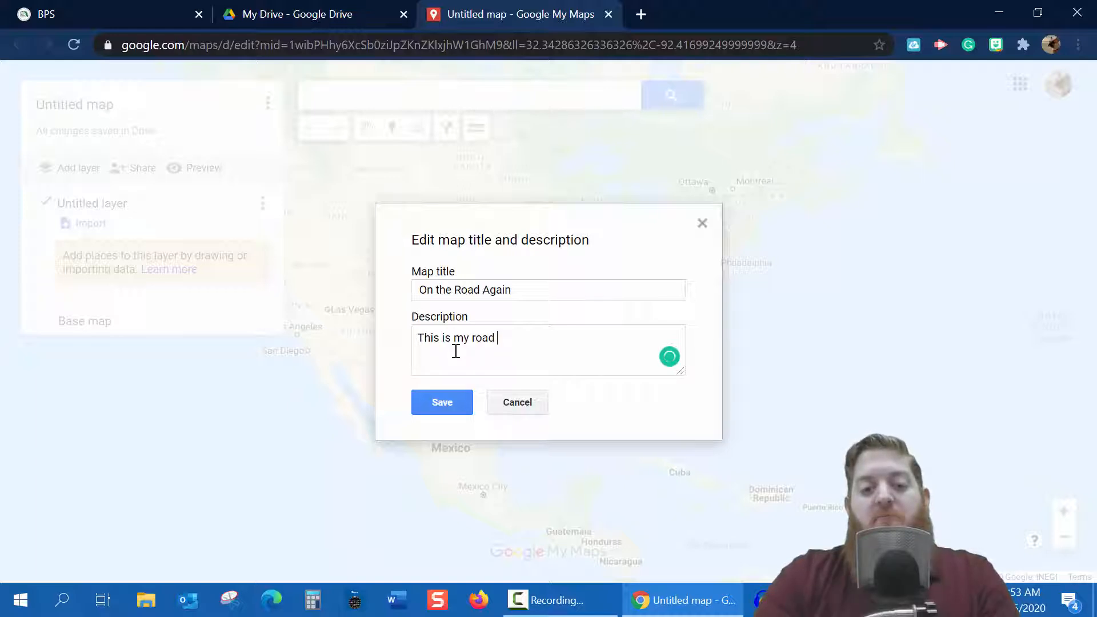
{"action": "type", "text": " map to"}
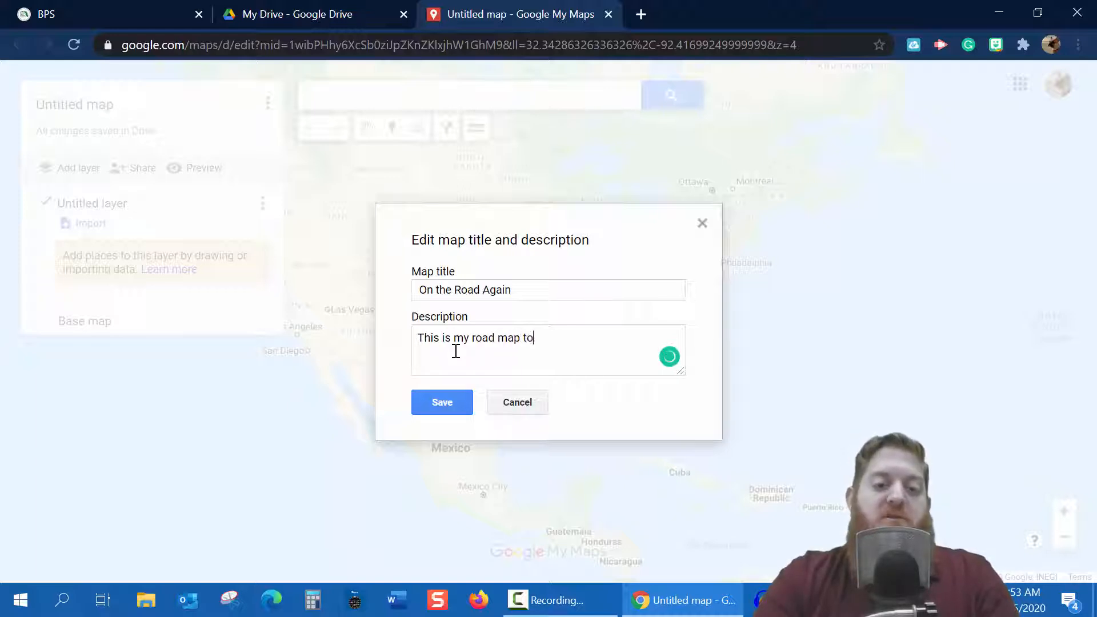
{"action": "type", "text": " fun!"}
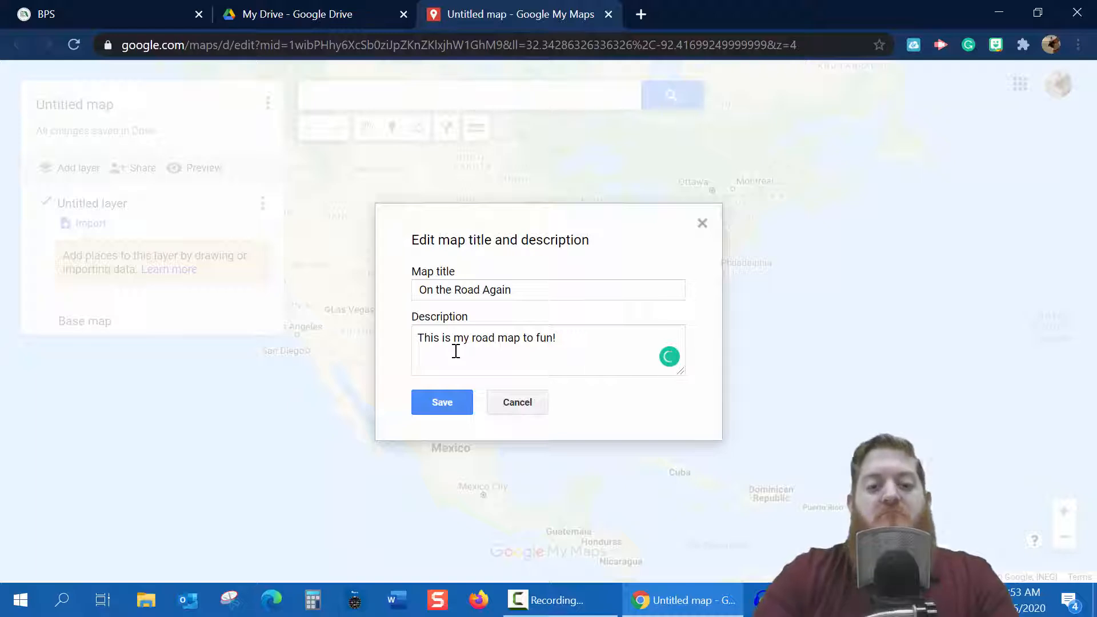
{"action": "left_click", "coordinate": [444, 400]}
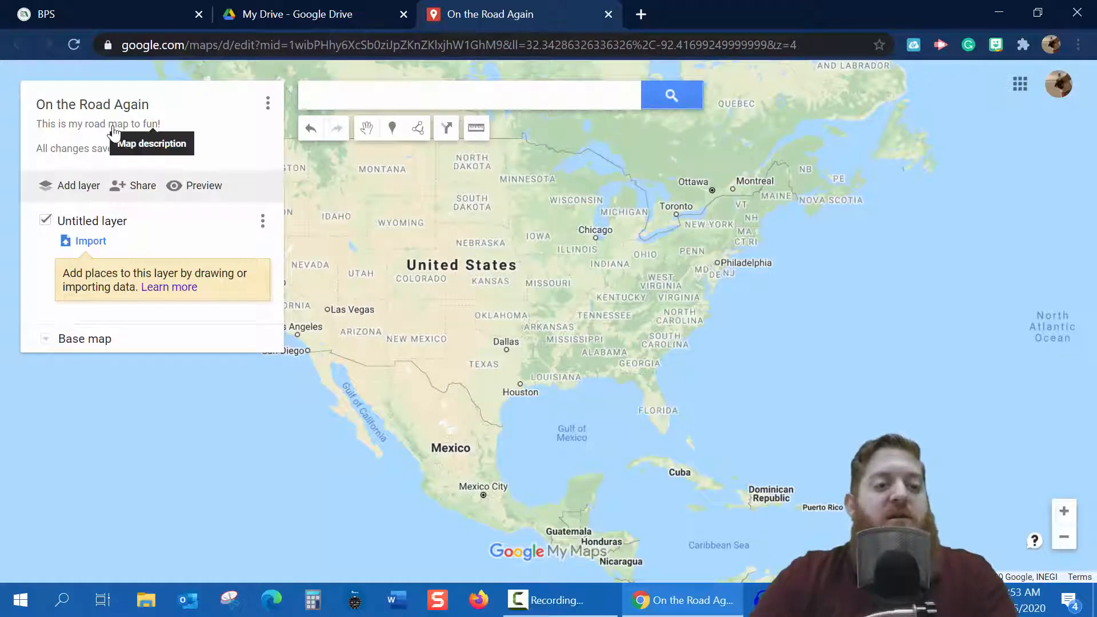
- Rename the untitled layer to "Week 1"
{"action": "left_click", "coordinate": [114, 223]}
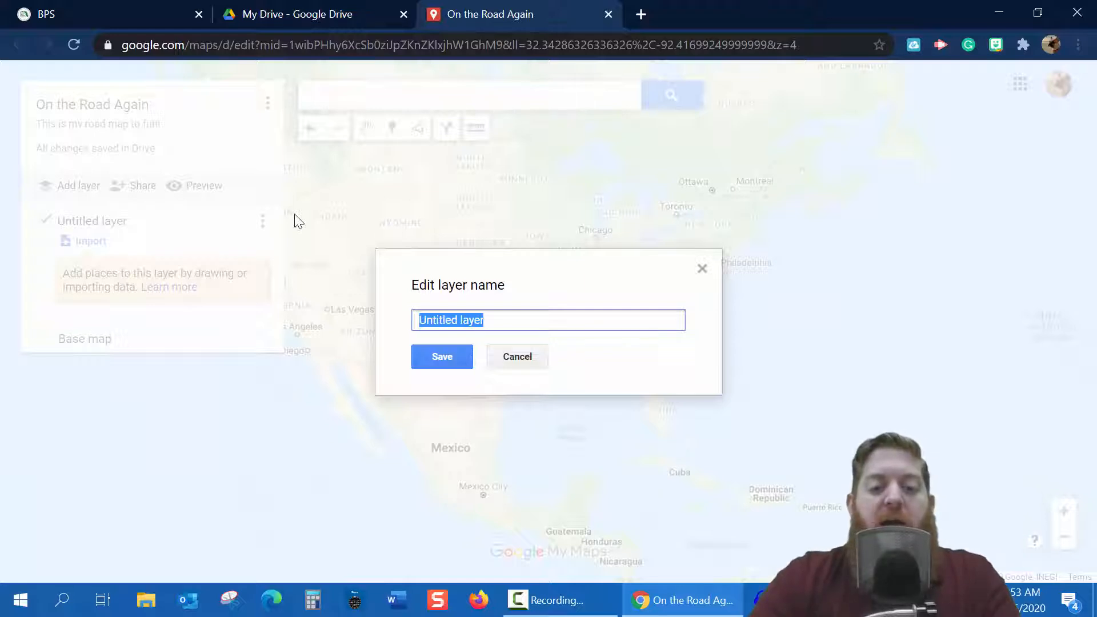
{"action": "type", "text": "Week"}
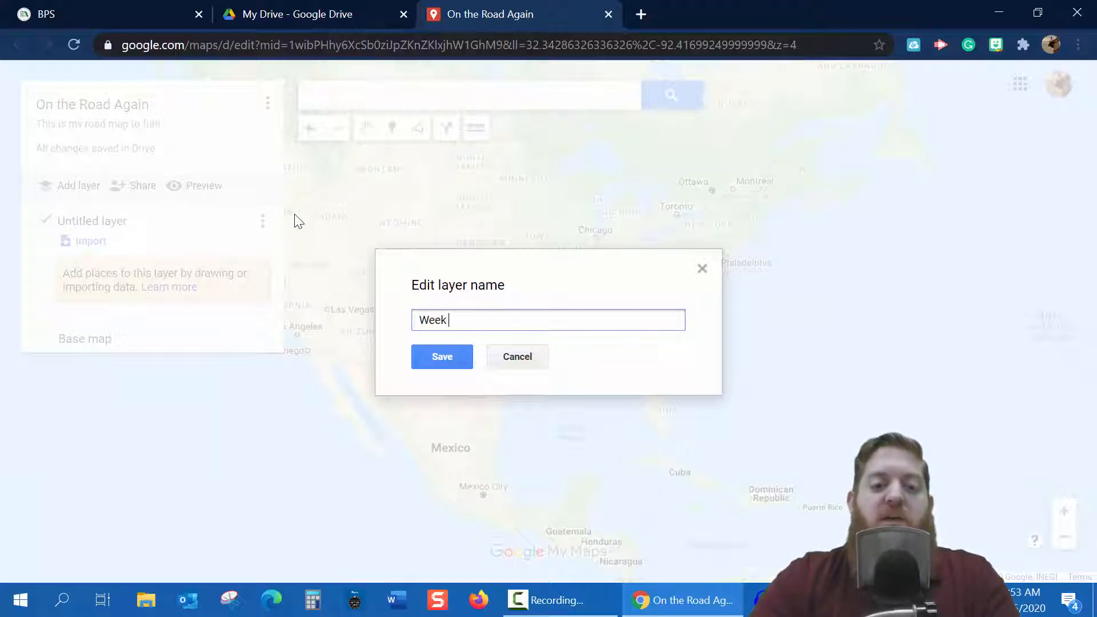
{"action": "type", "text": " 1"}
{"action": "left_click", "coordinate": [448, 356]}
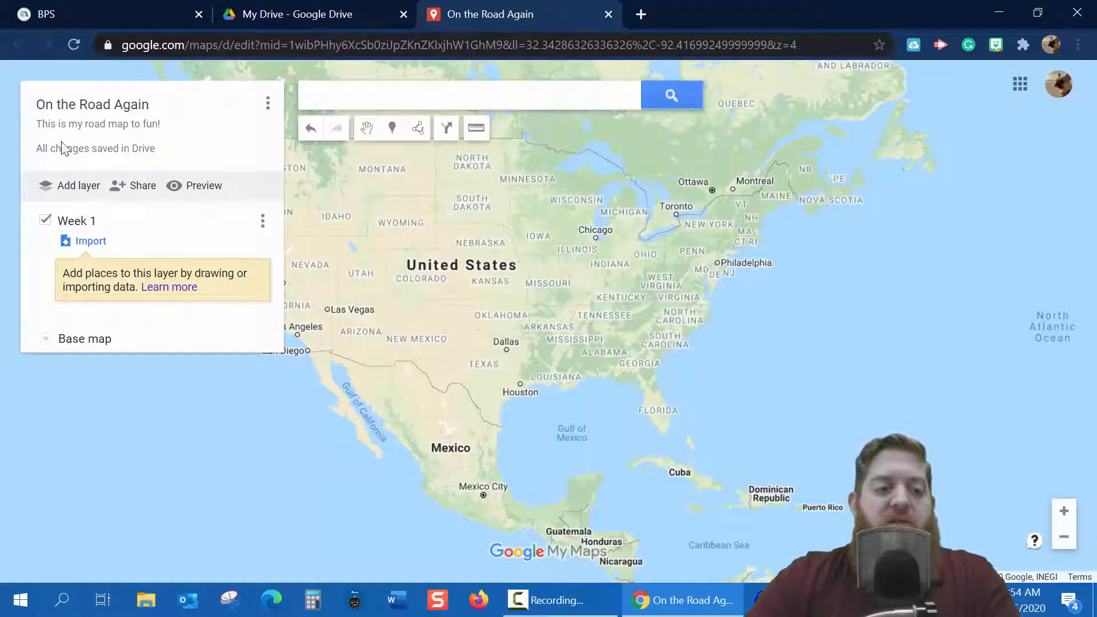
- Add a second layer named "Week 2" and hide it on the map
{"action": "left_click", "coordinate": [78, 188]}
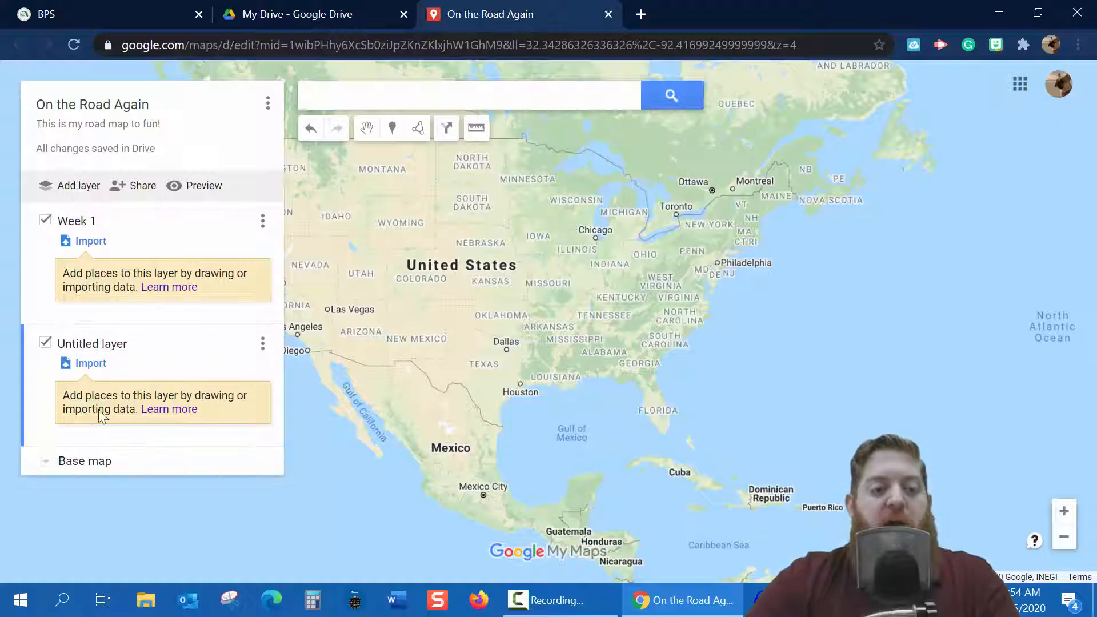
{"action": "left_click", "coordinate": [108, 346]}
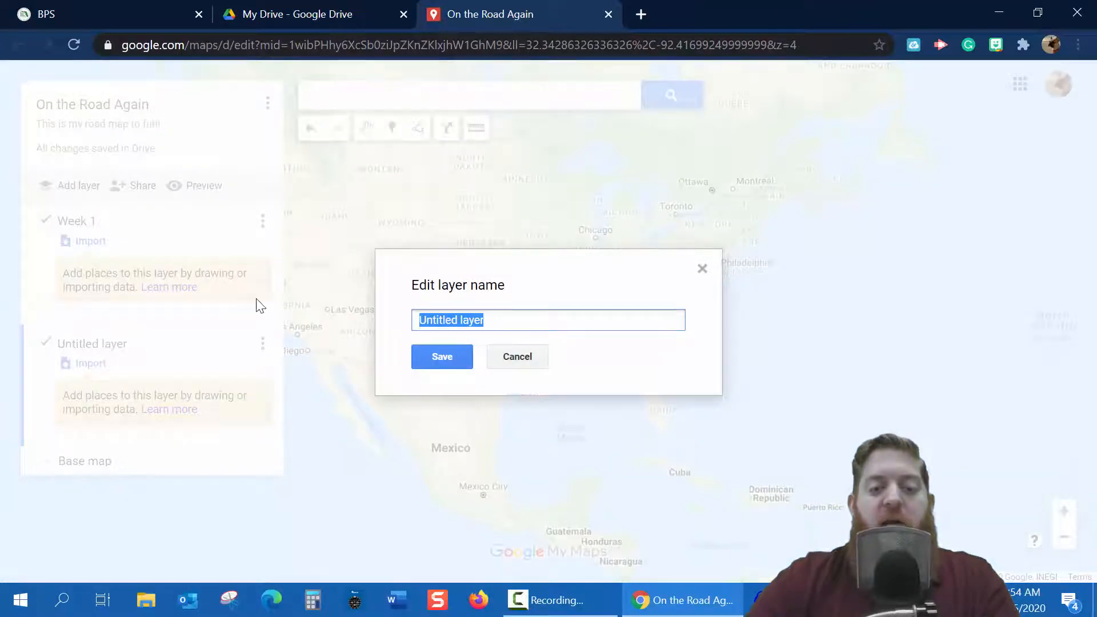
{"action": "type", "text": "Week"}
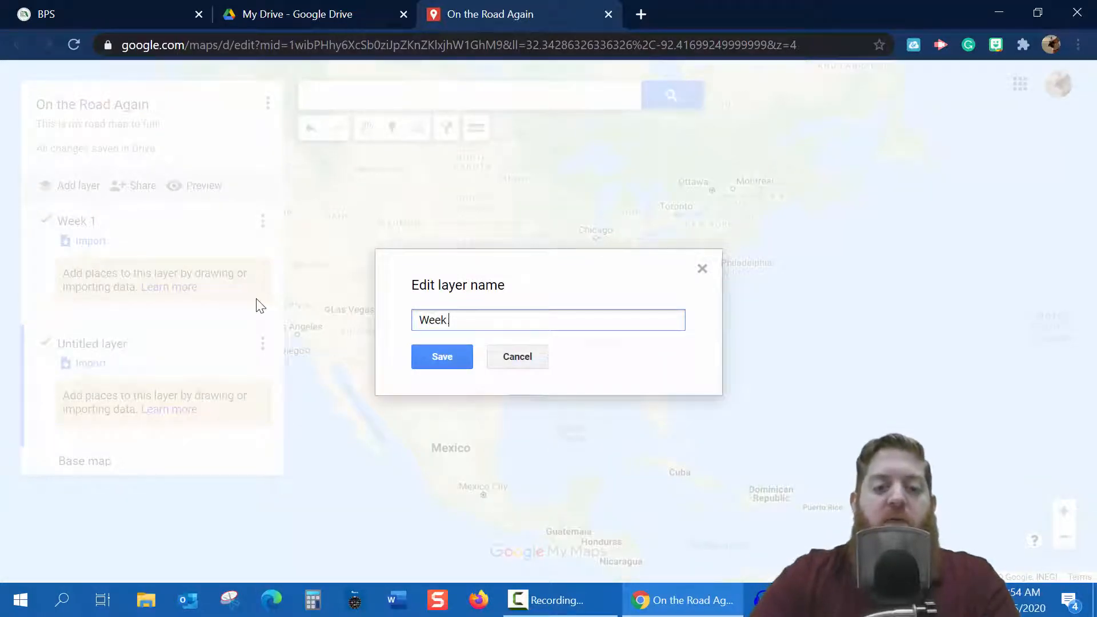
{"action": "type", "text": " 2"}
{"action": "left_click", "coordinate": [452, 357]}
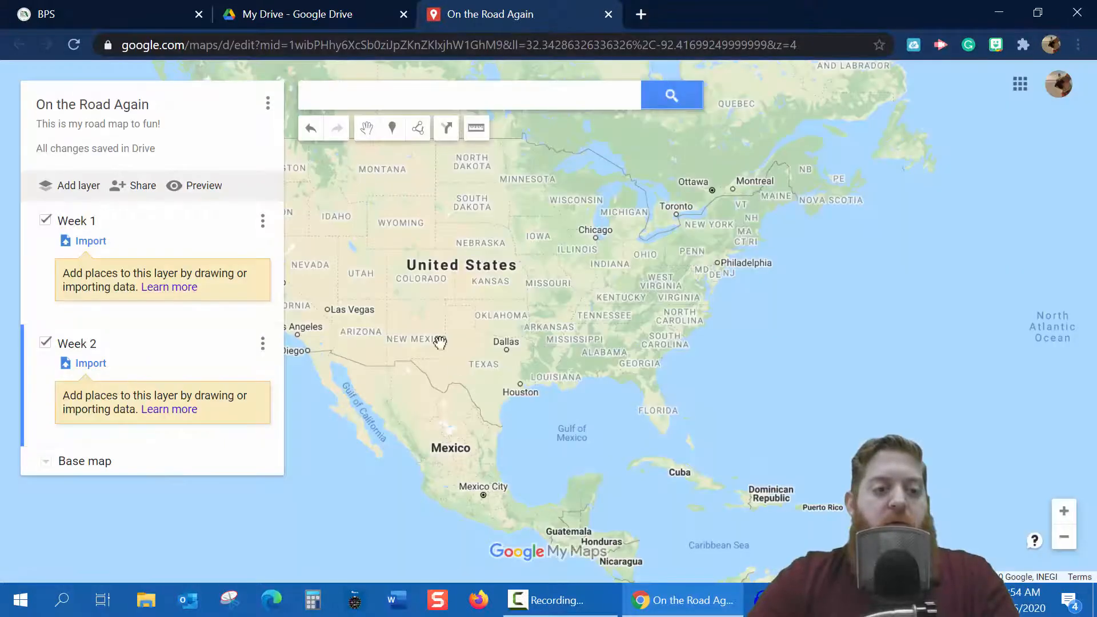
{"action": "left_click", "coordinate": [46, 343]}
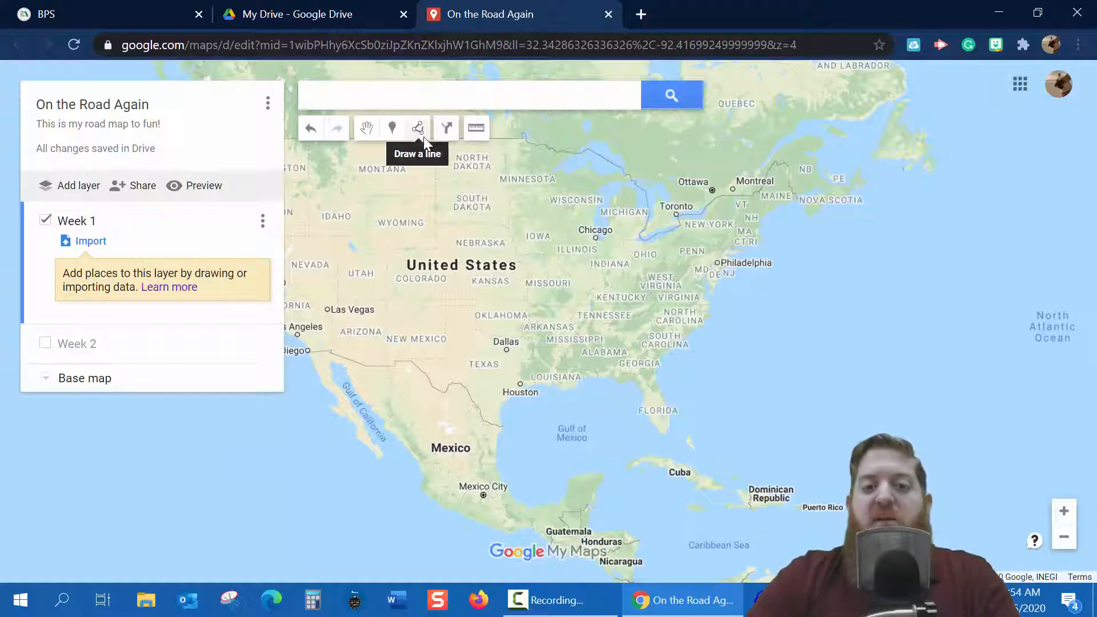
- Search for "Burger inn", choose the one in Melbourne, FL, and add it to the Week 1 layer
{"action": "left_click", "coordinate": [452, 101]}
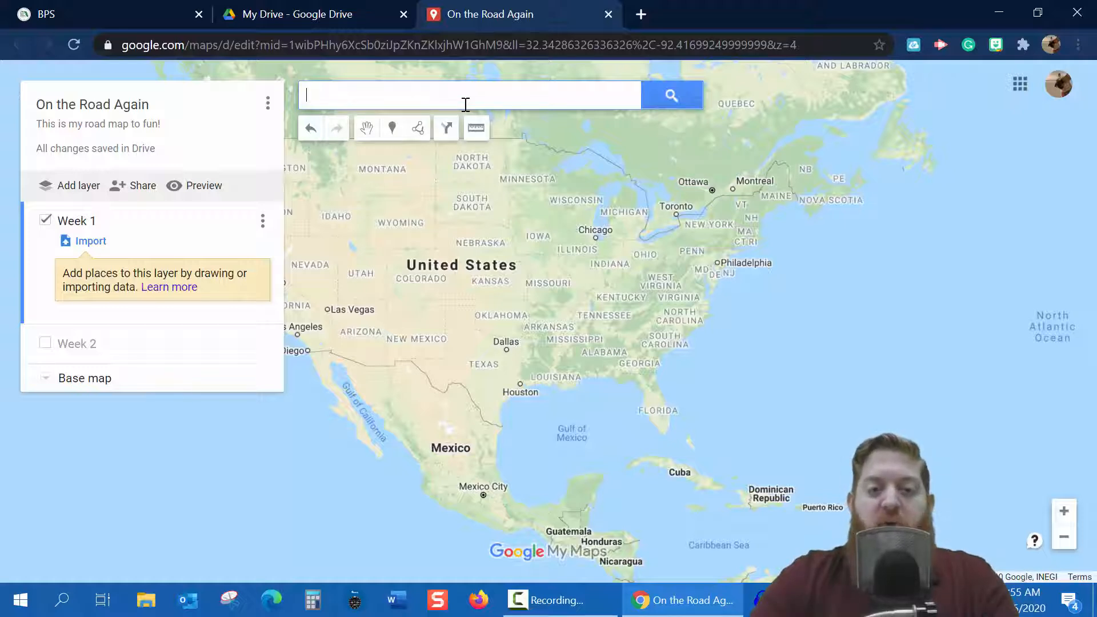
{"action": "type", "text": "Burger inn"}
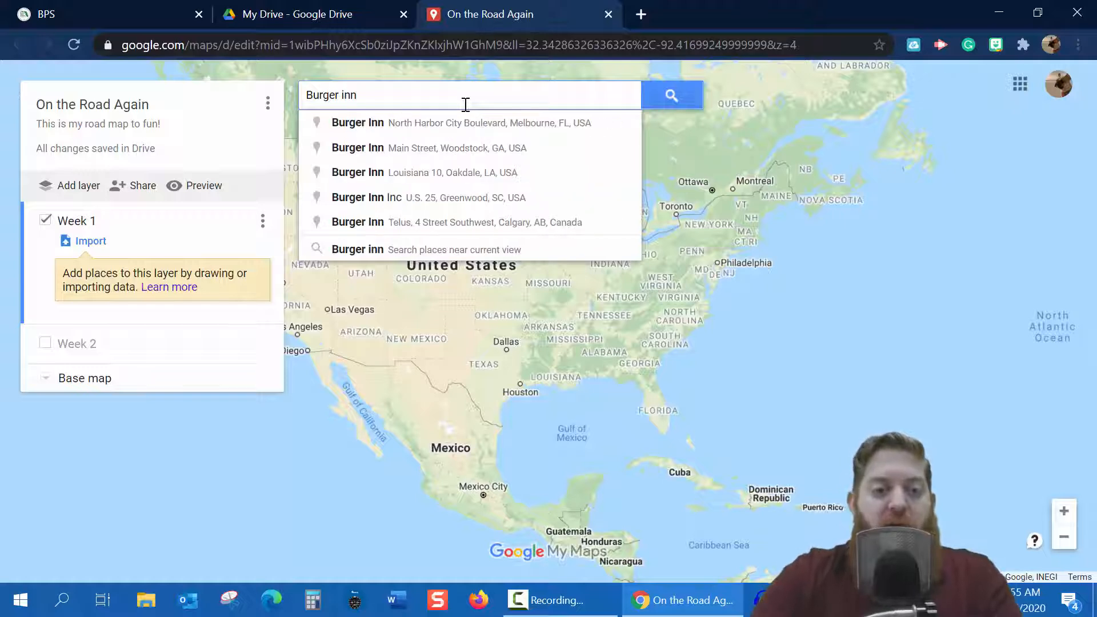
{"action": "left_click", "coordinate": [485, 131]}
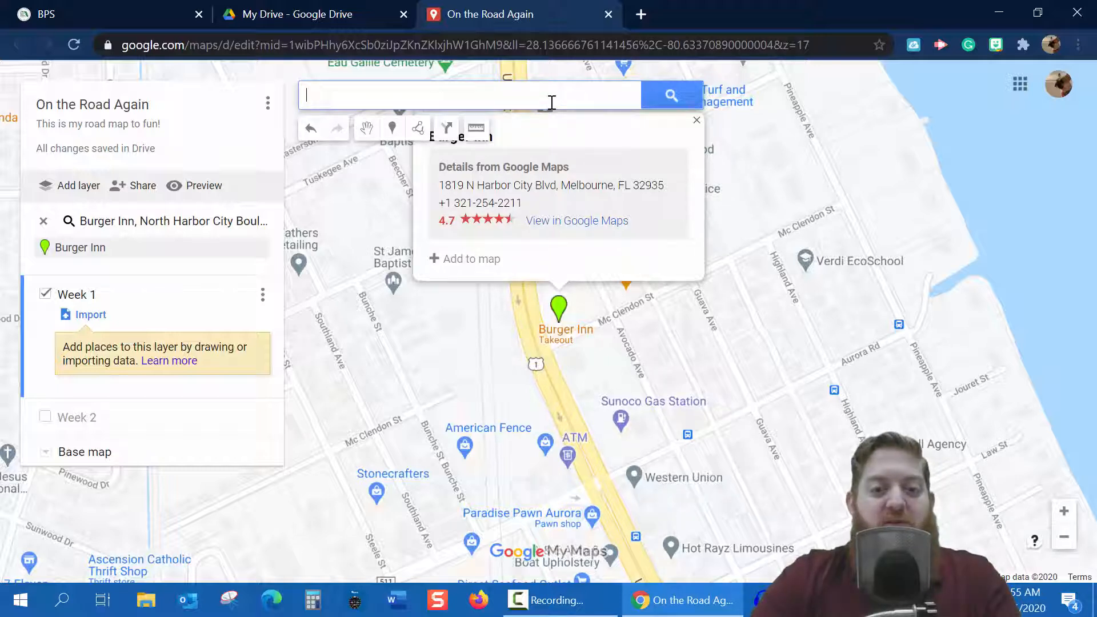
{"action": "left_click", "coordinate": [465, 262]}
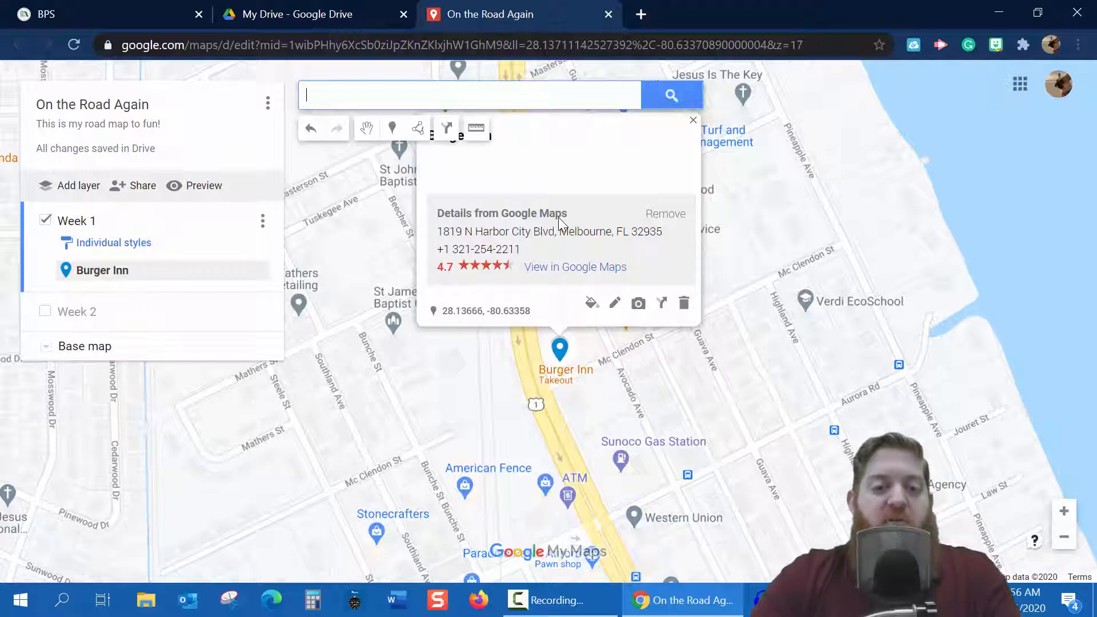
- Try green shades on the Burger Inn marker and settle on dark blue as its color
{"action": "left_click", "coordinate": [592, 304]}
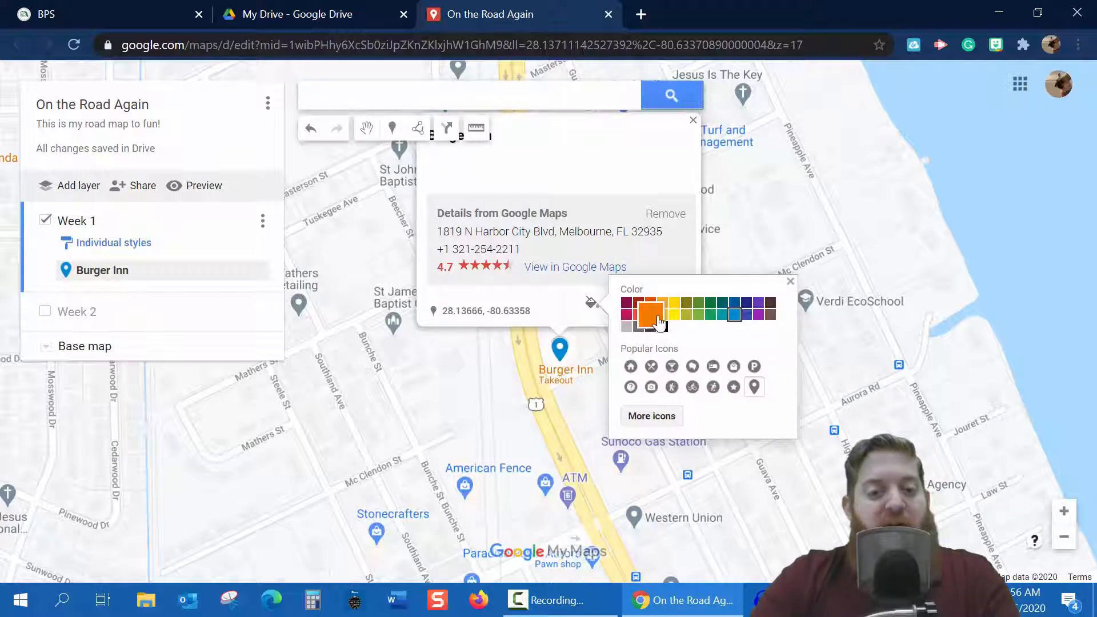
{"action": "left_click", "coordinate": [707, 317]}
{"action": "left_click", "coordinate": [722, 303]}
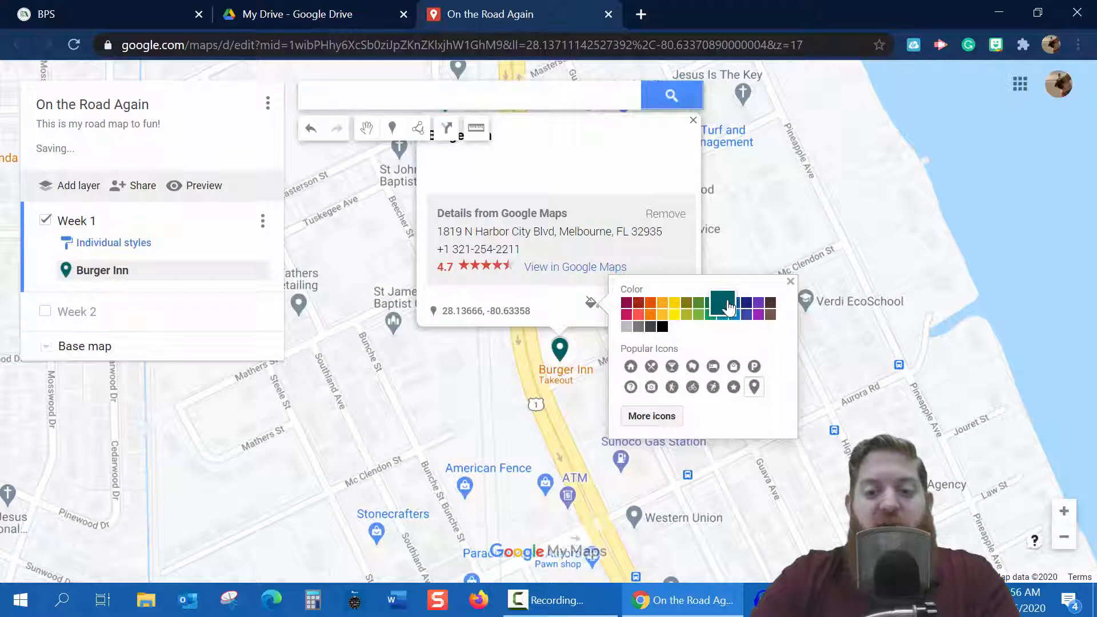
{"action": "left_click", "coordinate": [760, 306]}
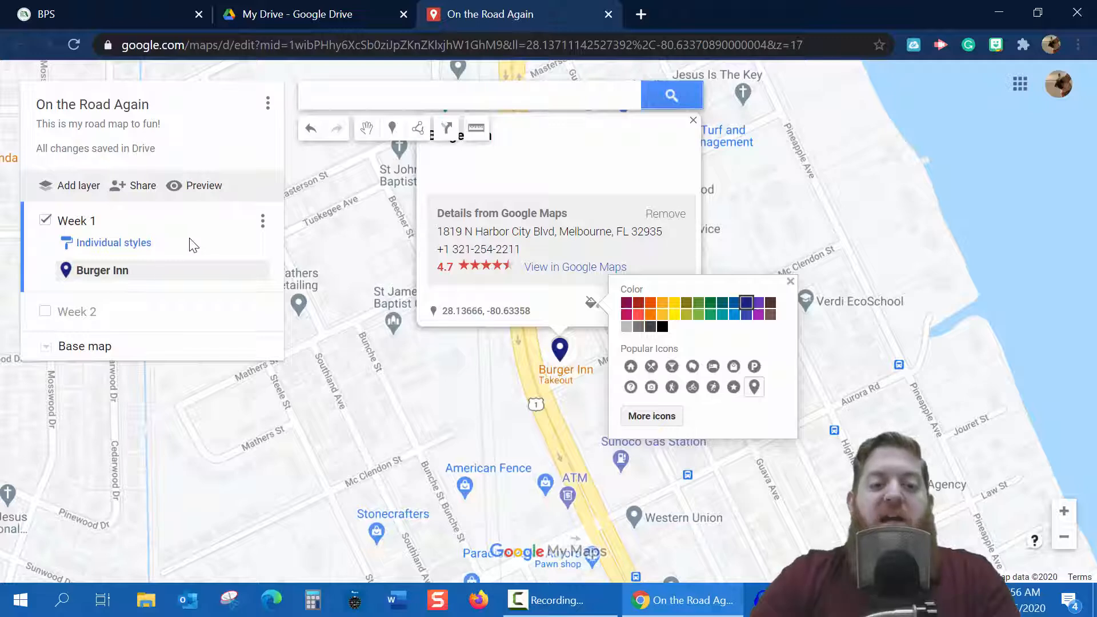
- Try the house and crossed-cutlery icons on the Burger Inn marker, then set it to the bed icon
{"action": "mouse_move", "coordinate": [217, 271]}
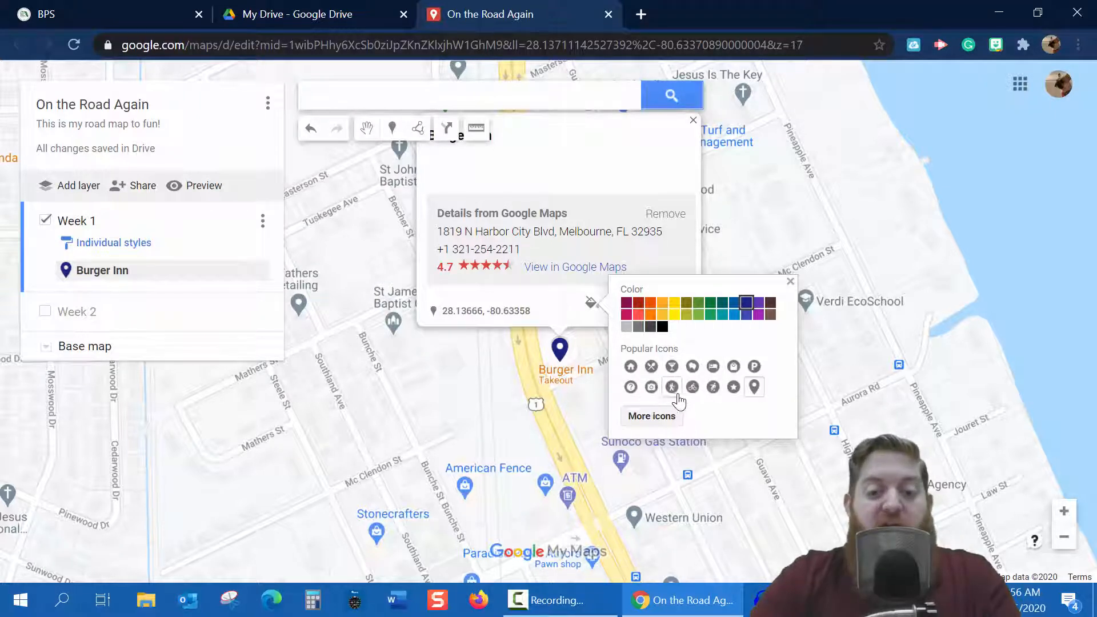
{"action": "left_click", "coordinate": [630, 367]}
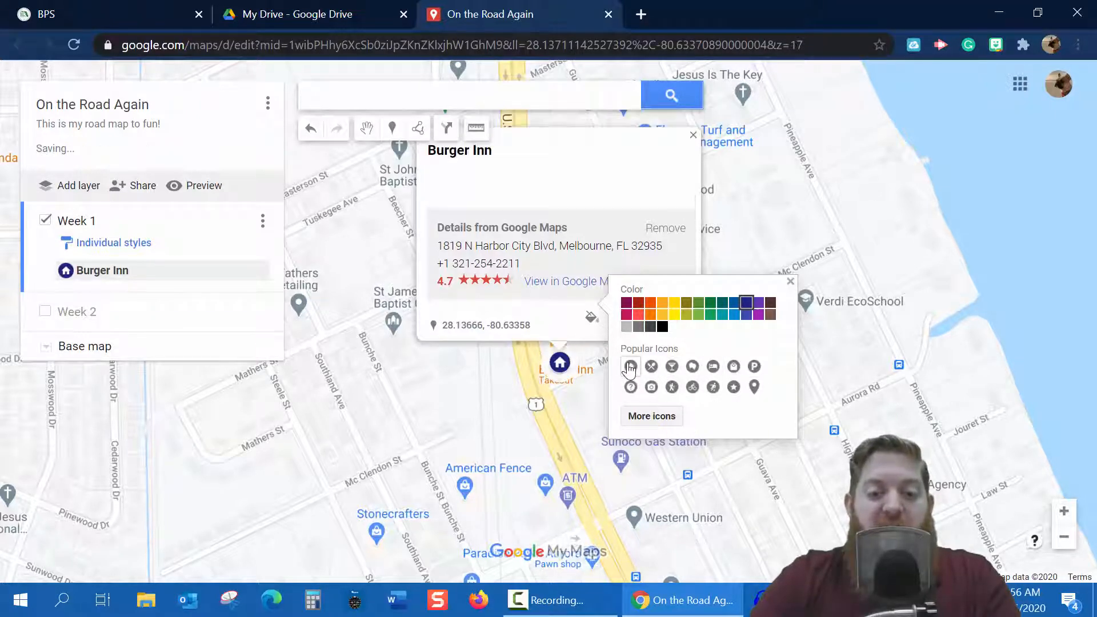
{"action": "left_click", "coordinate": [654, 371]}
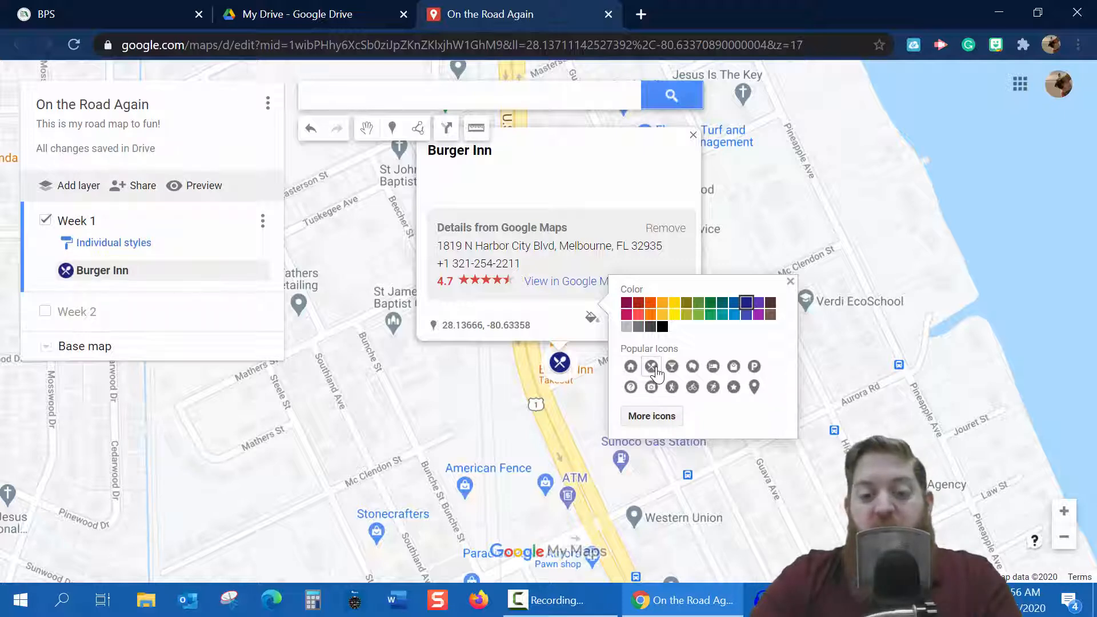
{"action": "left_click", "coordinate": [714, 371]}
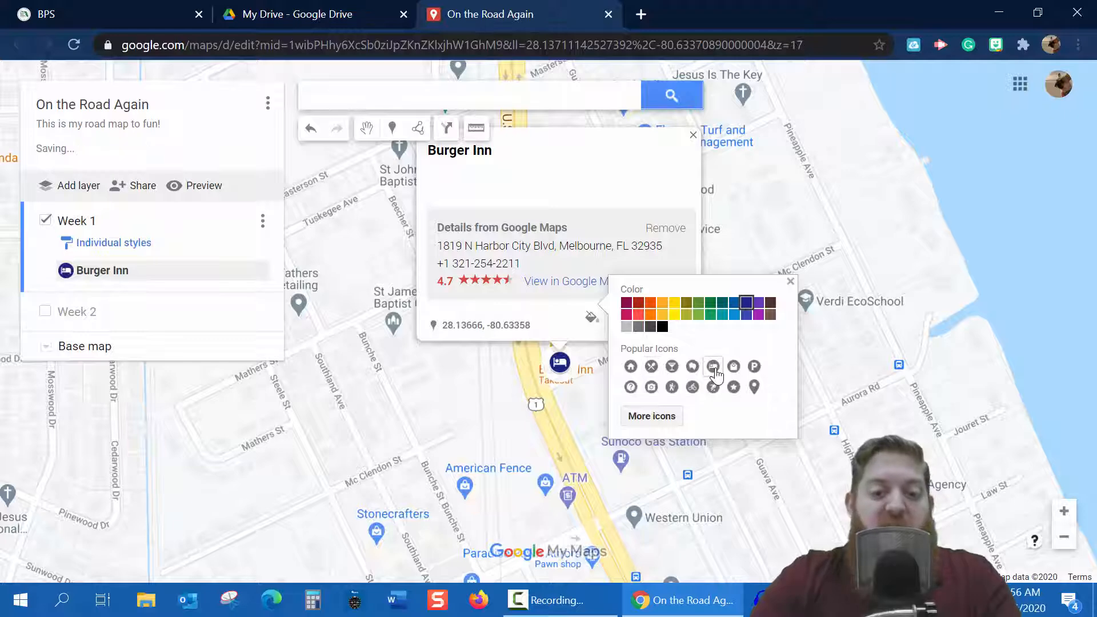
- Examine the full icon collection for the Burger Inn marker, including the Sports and Recreation and Places categories
{"action": "left_click", "coordinate": [662, 424]}
{"action": "scroll", "coordinate": [666, 354], "scroll_direction": "down", "scroll_amount": 3}
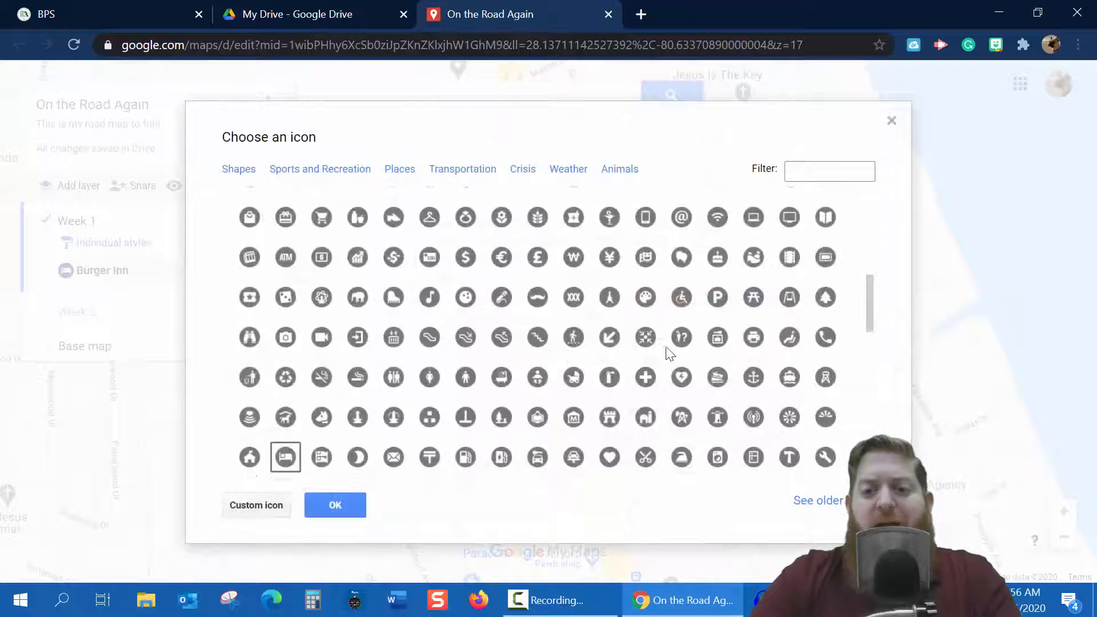
{"action": "scroll", "coordinate": [669, 354], "scroll_direction": "down", "scroll_amount": 10}
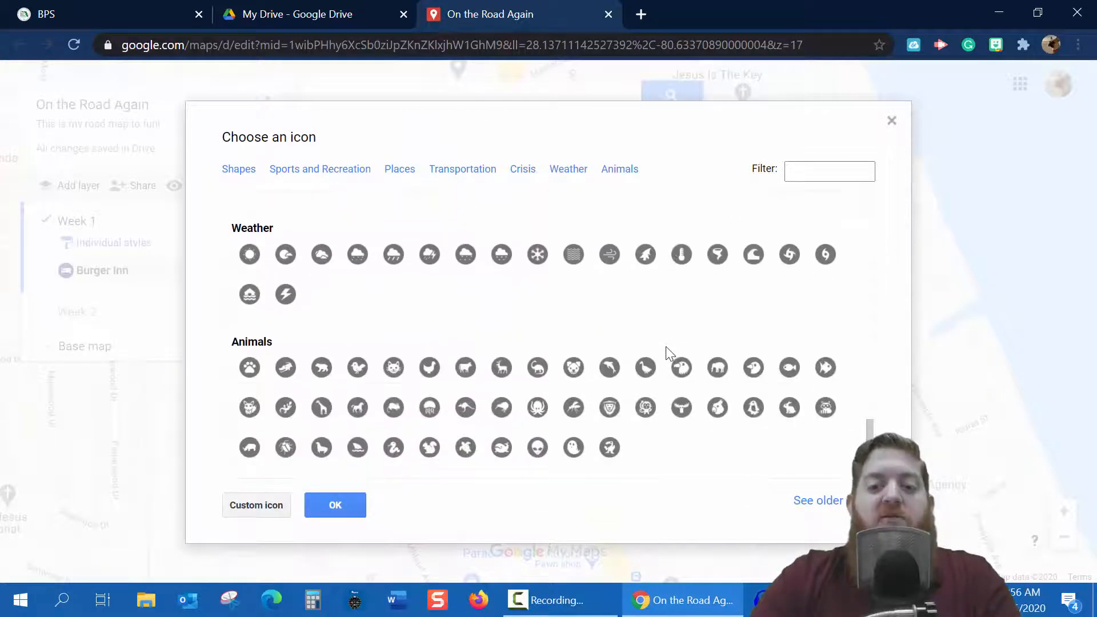
{"action": "scroll", "coordinate": [670, 355], "scroll_direction": "up", "scroll_amount": 16}
{"action": "scroll", "coordinate": [666, 350], "scroll_direction": "up", "scroll_amount": 2}
{"action": "scroll", "coordinate": [666, 351], "scroll_direction": "down", "scroll_amount": 3}
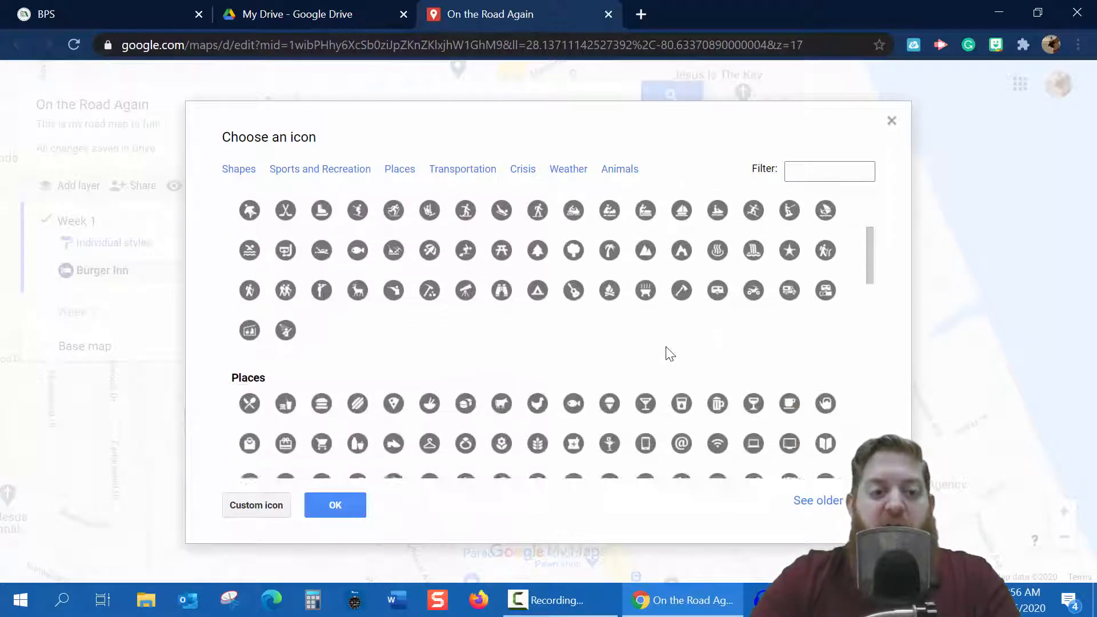
{"action": "scroll", "coordinate": [594, 286], "scroll_direction": "up", "scroll_amount": 3}
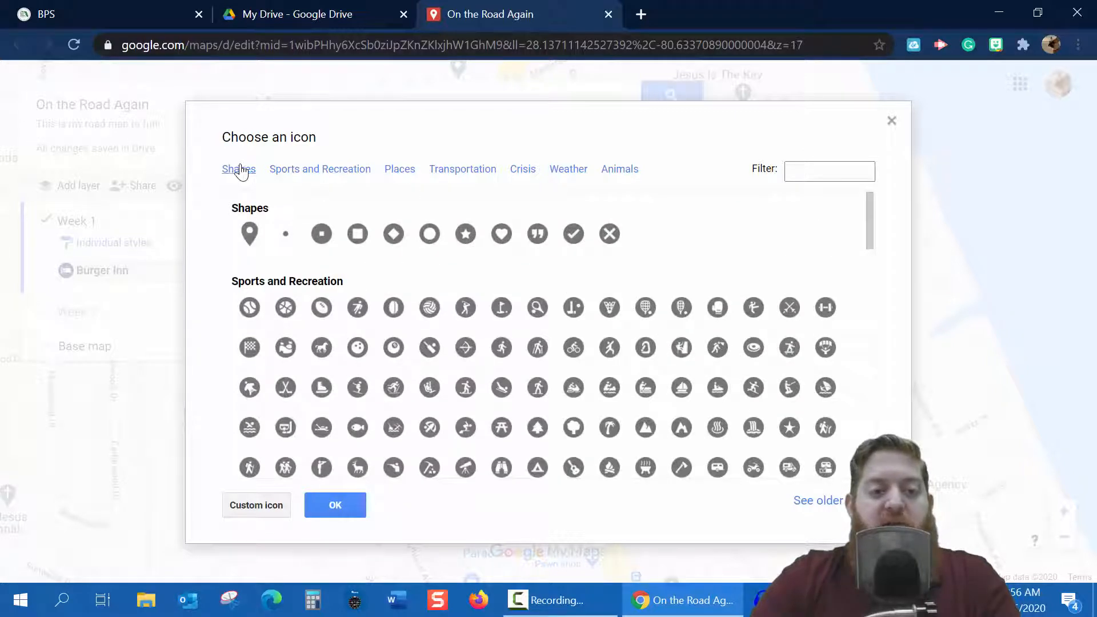
{"action": "left_click", "coordinate": [292, 177]}
{"action": "left_click", "coordinate": [411, 177]}
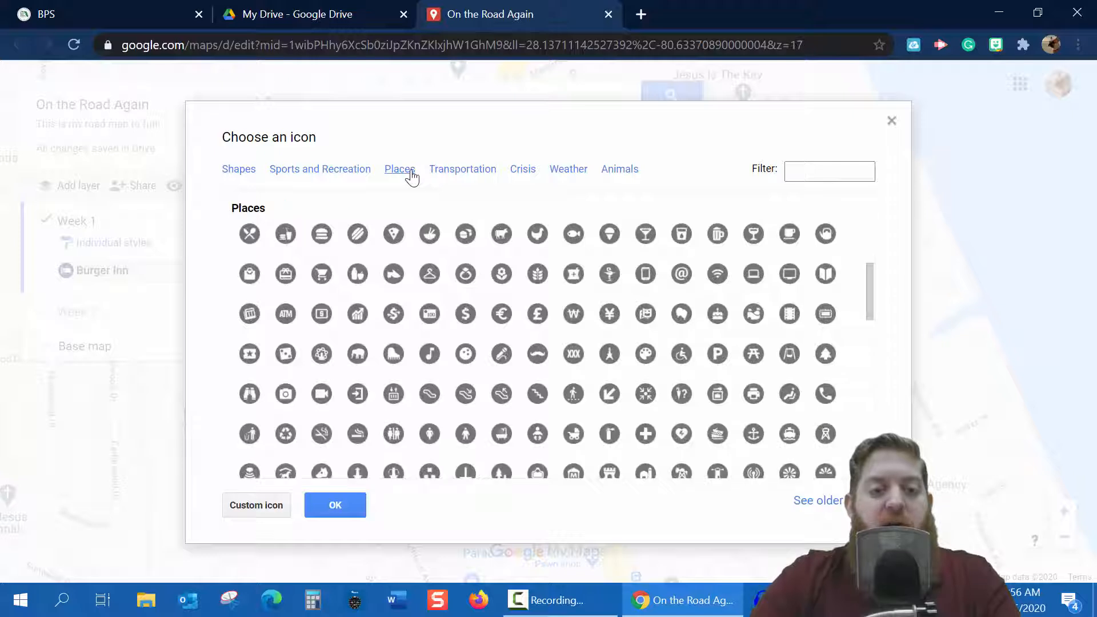
- Pick the hamburger icon from Places, look through the Transportation, Crisis and Weather icons, and apply the hamburger to the Burger Inn marker
{"action": "left_click", "coordinate": [322, 243]}
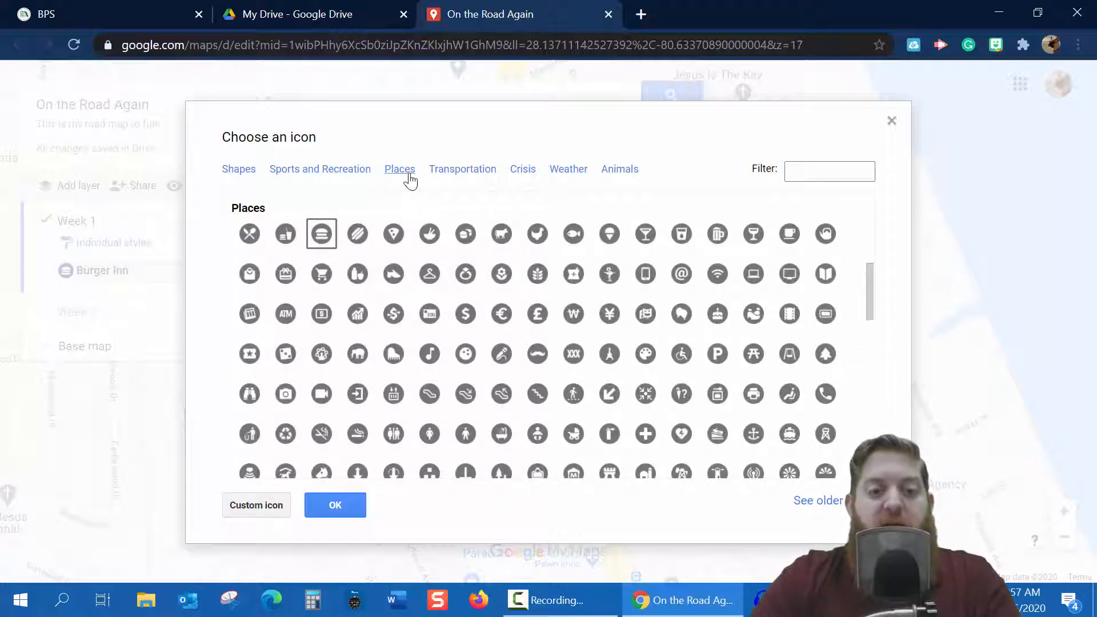
{"action": "left_click", "coordinate": [447, 181]}
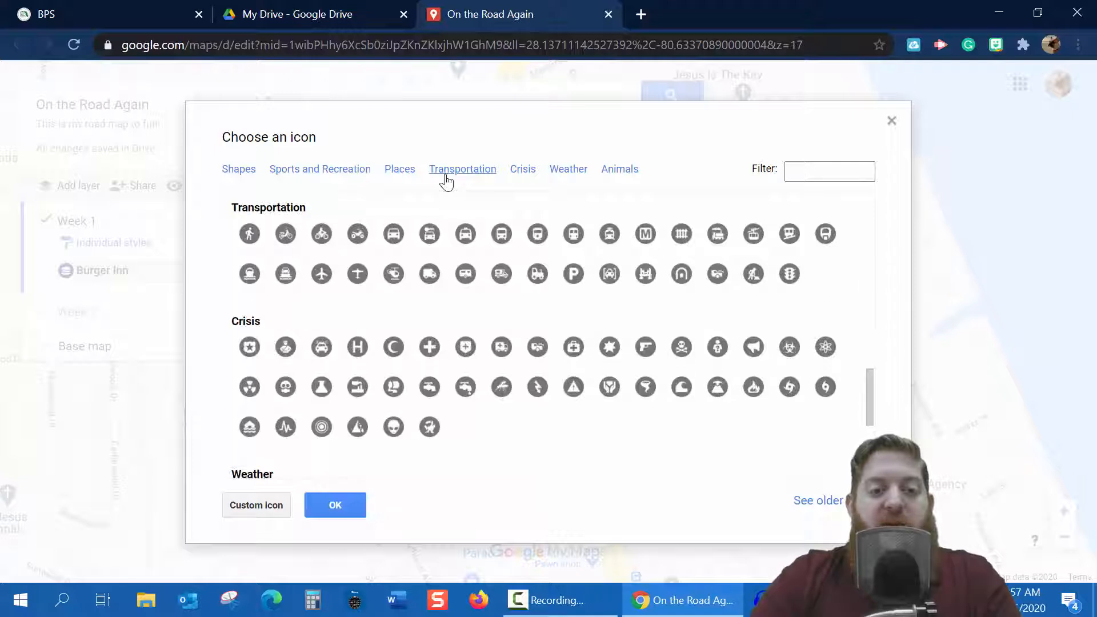
{"action": "left_click", "coordinate": [527, 179]}
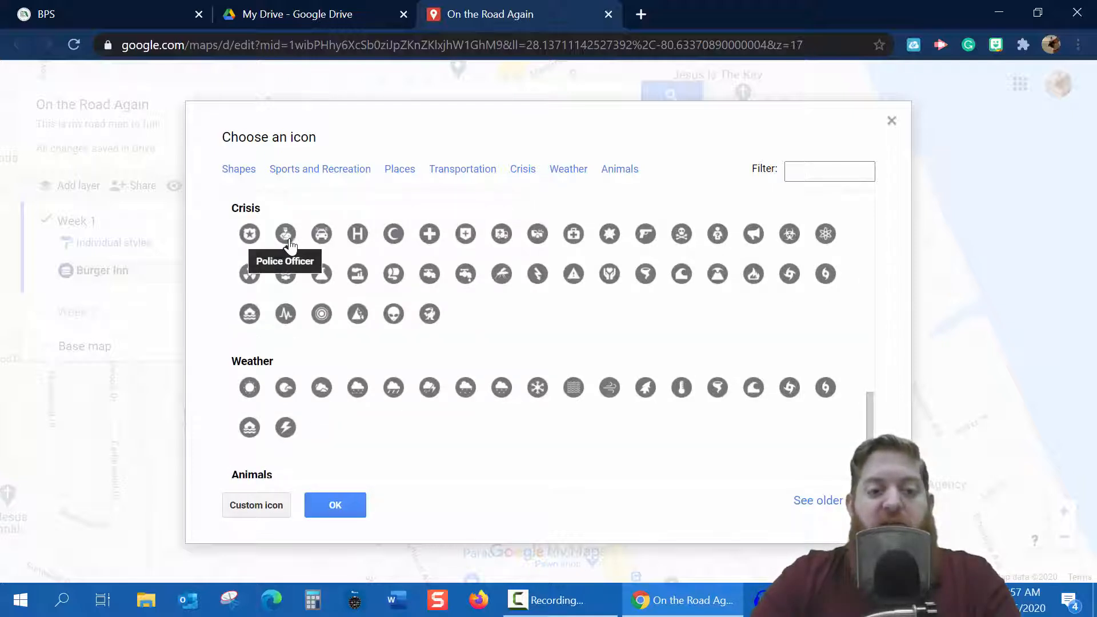
{"action": "left_click", "coordinate": [570, 174]}
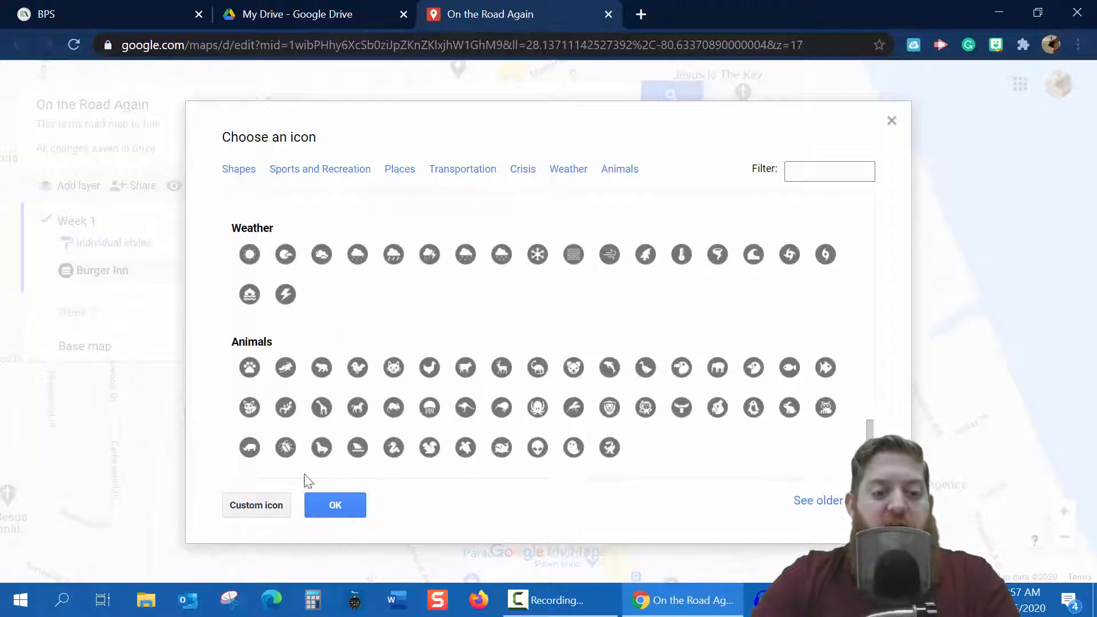
{"action": "left_click", "coordinate": [335, 505]}
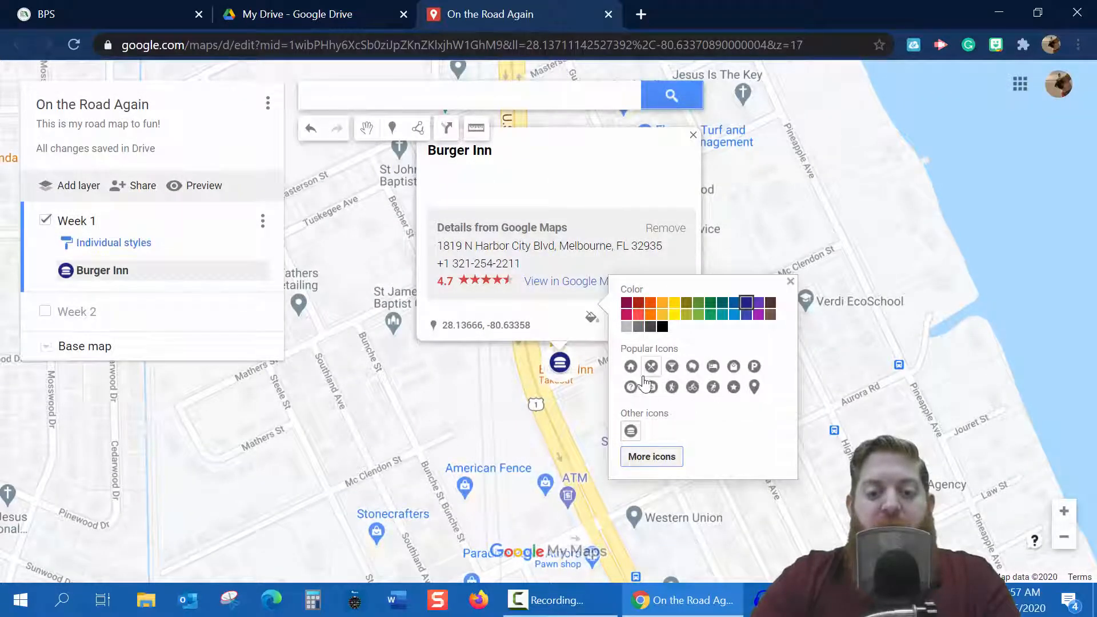
- Open the custom icon import for the Burger Inn marker and review the image URL, personal photos and Google Drive sources
{"action": "left_click", "coordinate": [657, 457]}
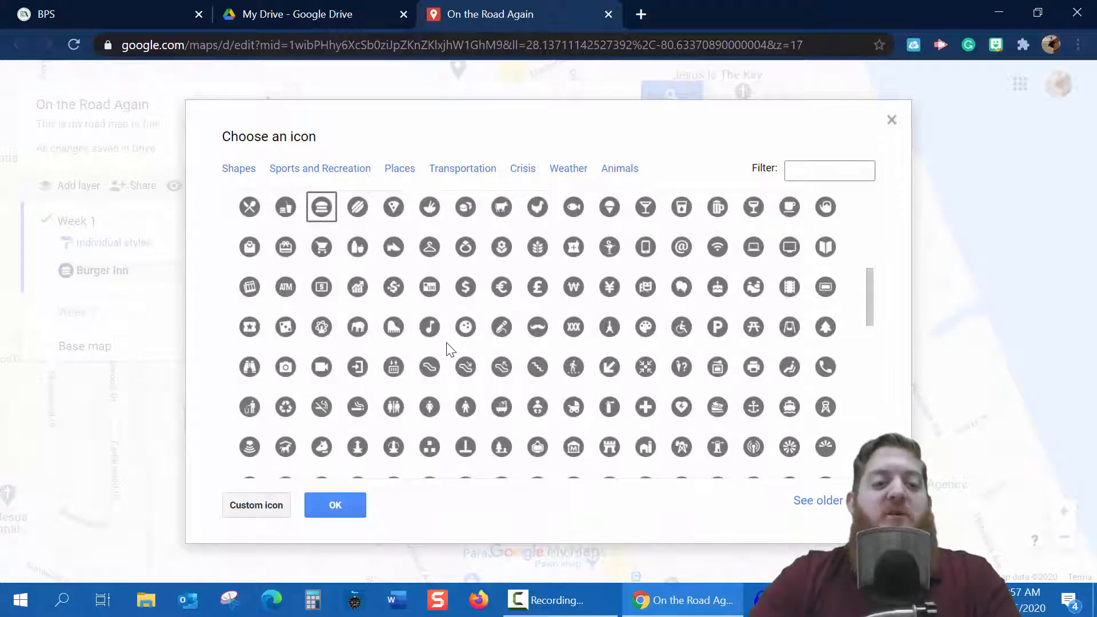
{"action": "left_click", "coordinate": [271, 507]}
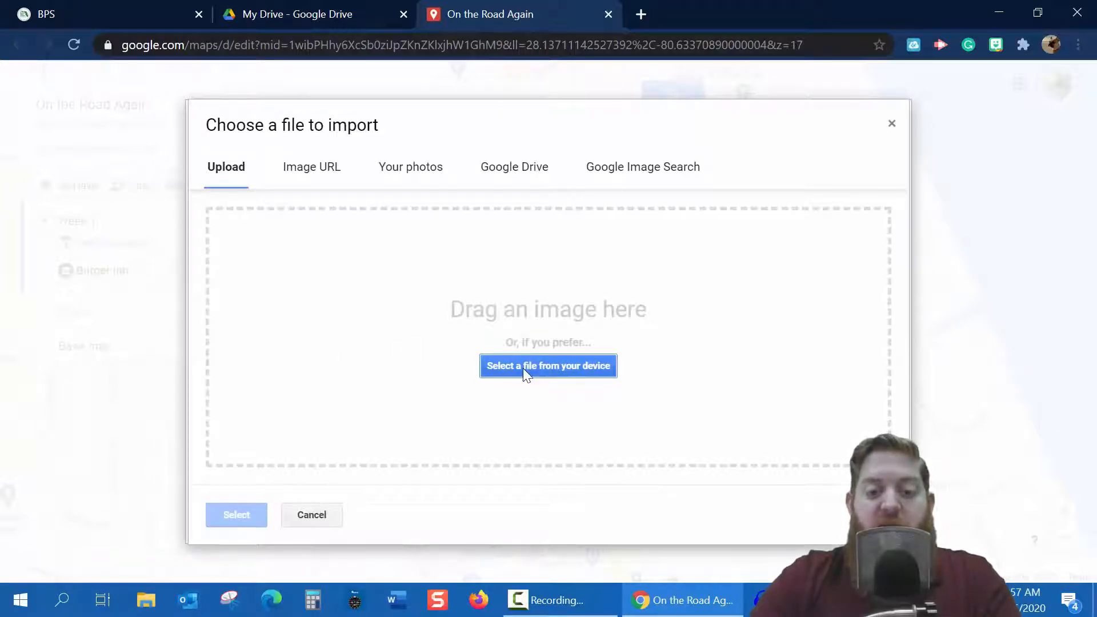
{"action": "left_click", "coordinate": [326, 177]}
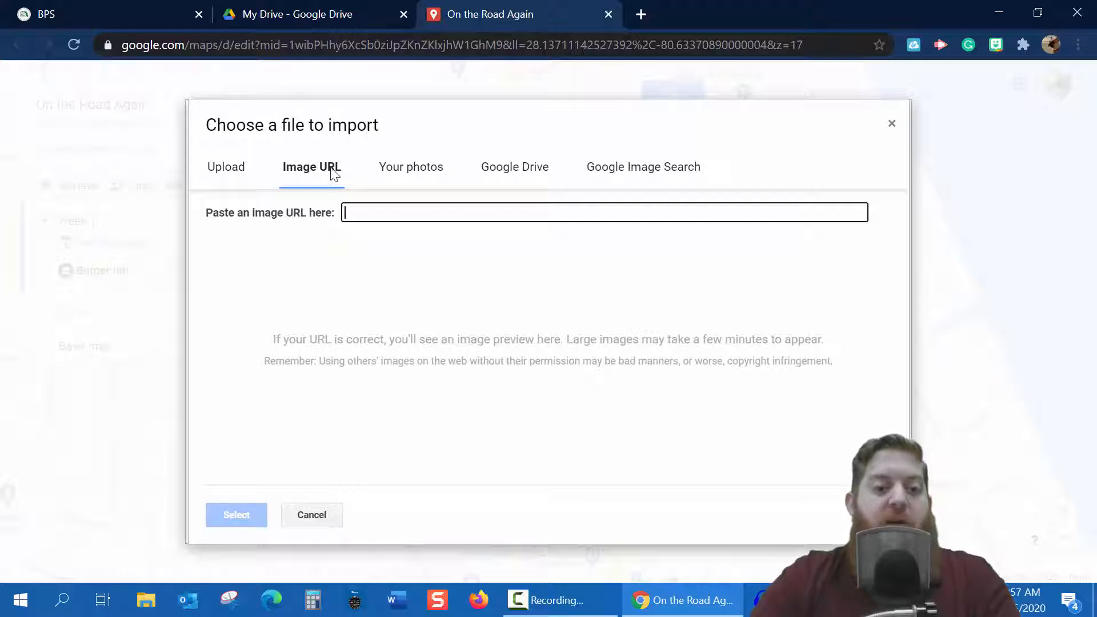
{"action": "left_click", "coordinate": [407, 172]}
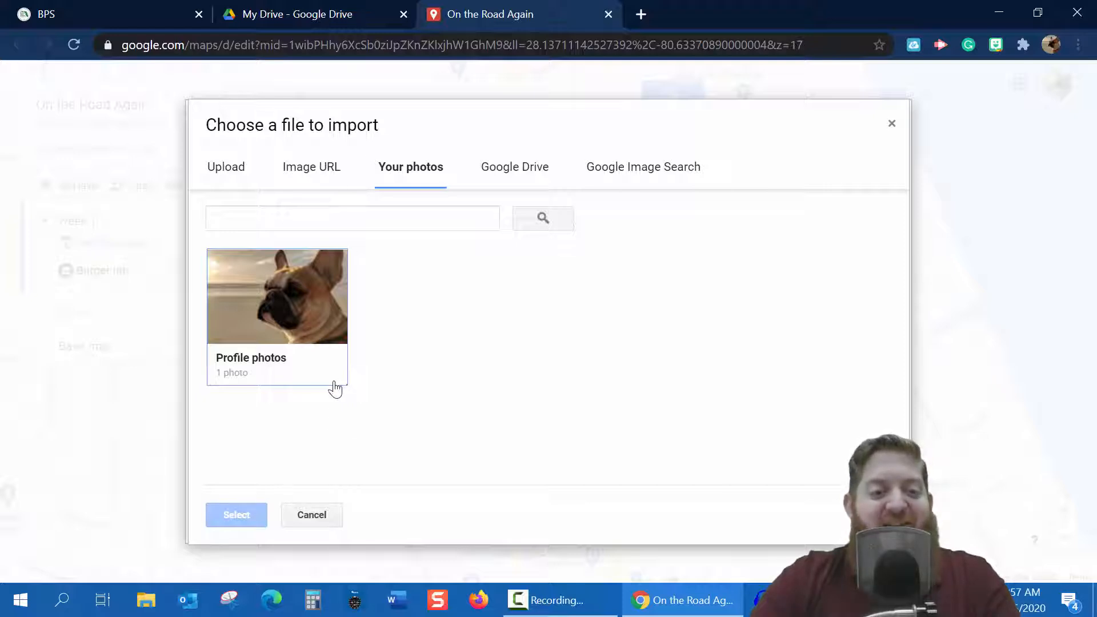
{"action": "left_click", "coordinate": [514, 172]}
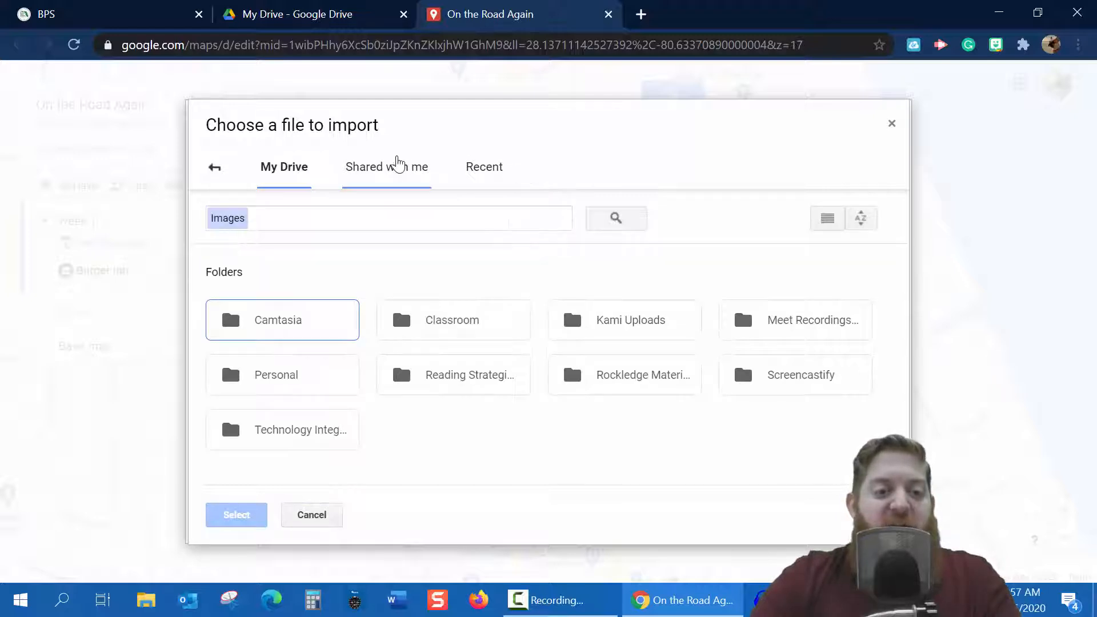
{"action": "left_click", "coordinate": [216, 172]}
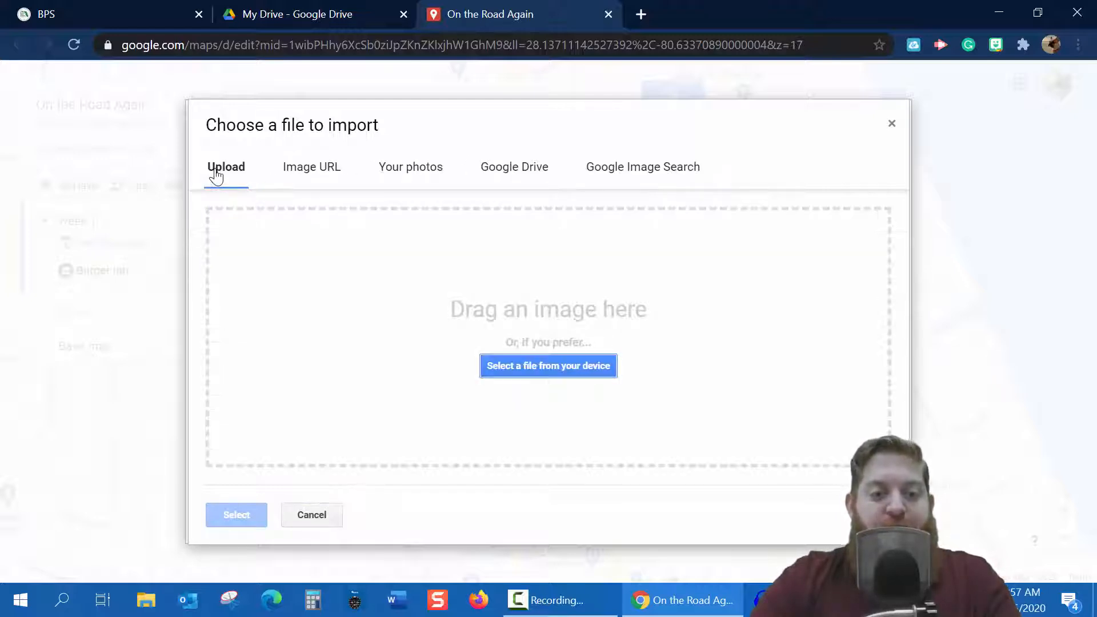
- Search Google Images for "burger inn melbourne" as the source of the custom icon
{"action": "left_click", "coordinate": [638, 171]}
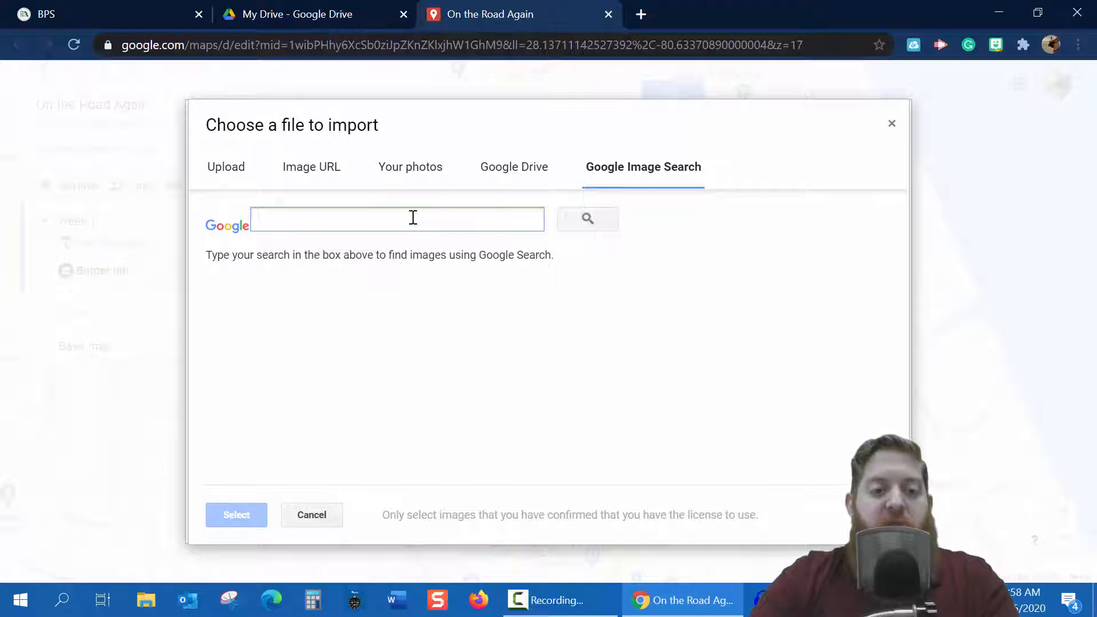
{"action": "type", "text": "burger inn"}
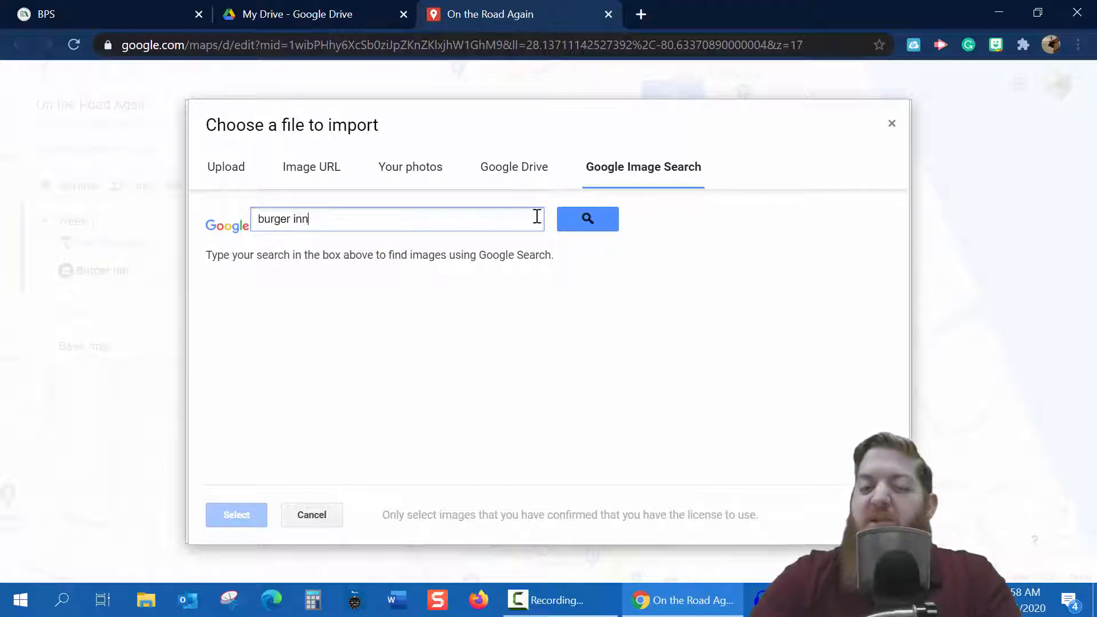
{"action": "type", "text": " me"}
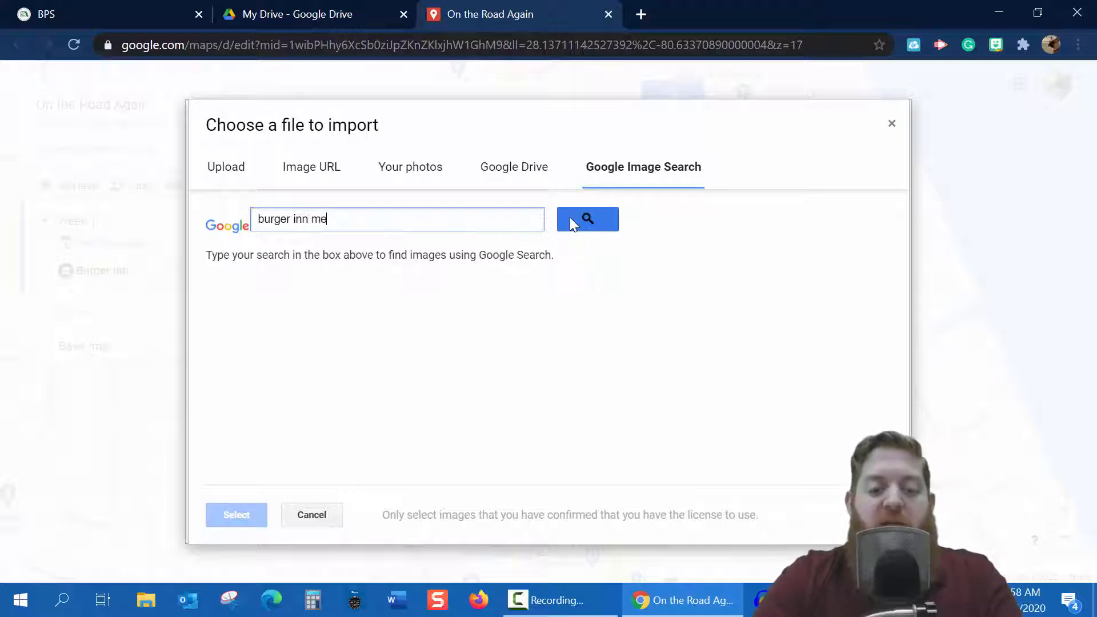
{"action": "type", "text": "lbourne"}
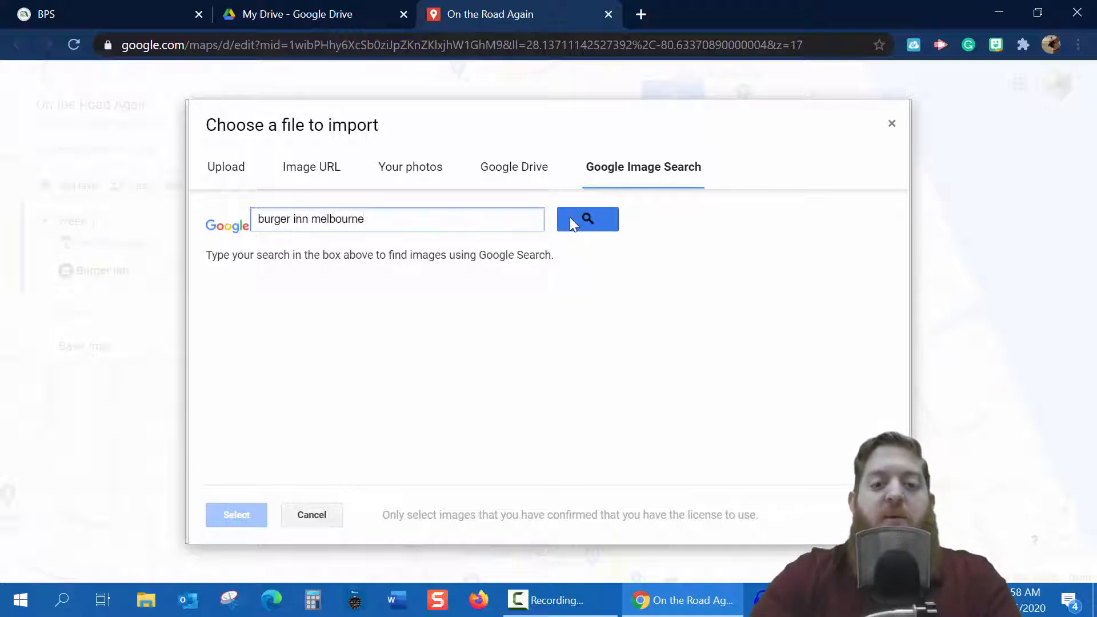
{"action": "left_click", "coordinate": [617, 230]}
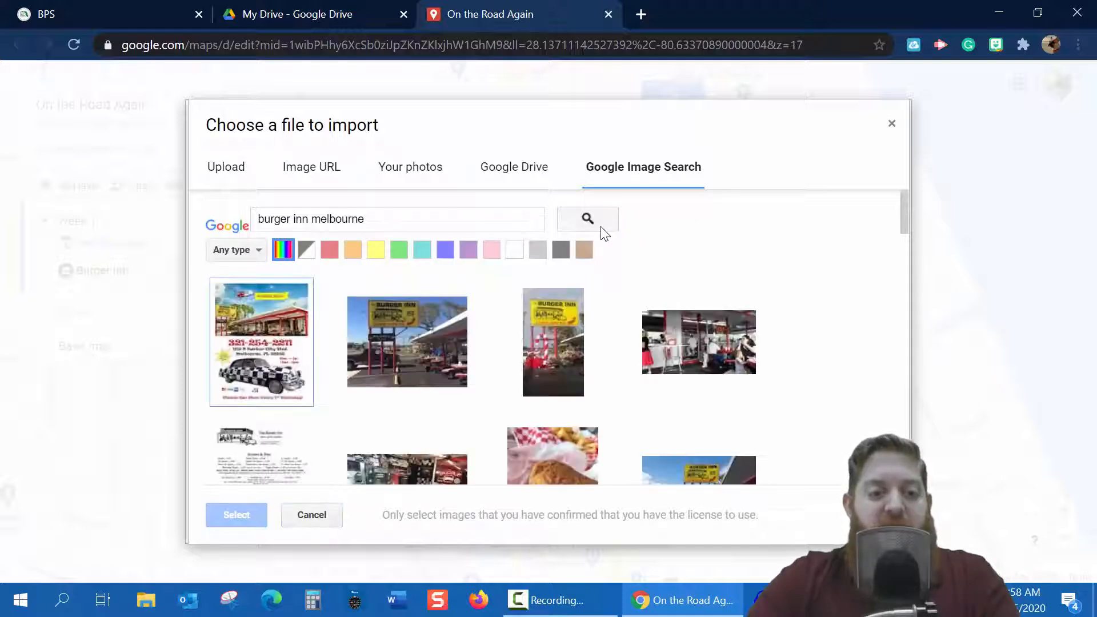
- Apply the wide photo of the yellow Burger Inn sign and building as the marker's custom icon and close the style settings
{"action": "left_click", "coordinate": [268, 394]}
{"action": "left_click", "coordinate": [408, 350]}
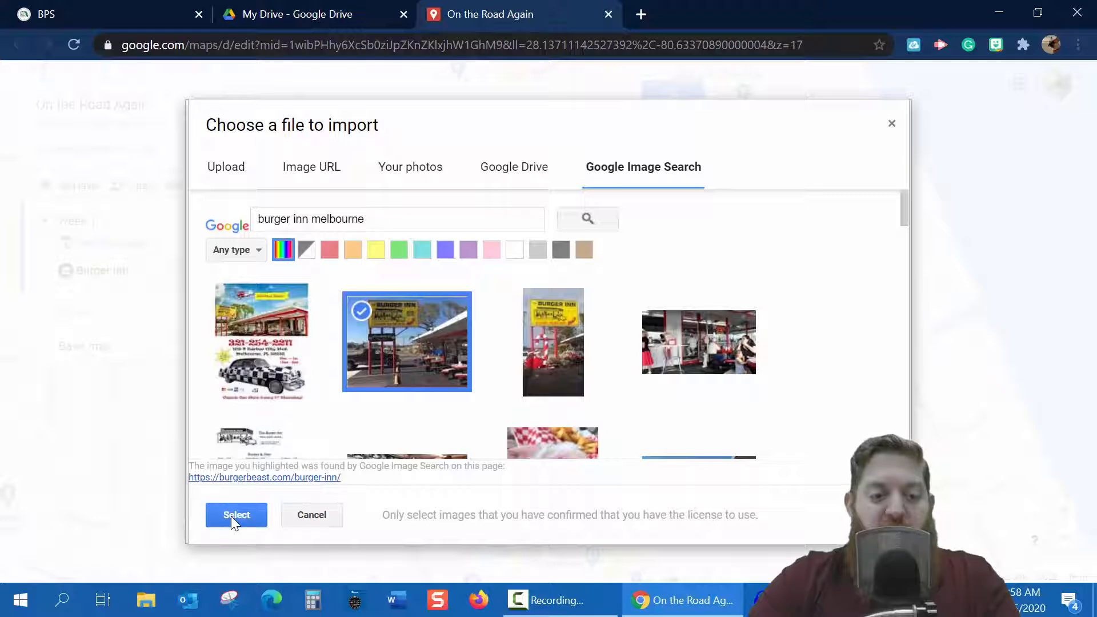
{"action": "left_click", "coordinate": [232, 517]}
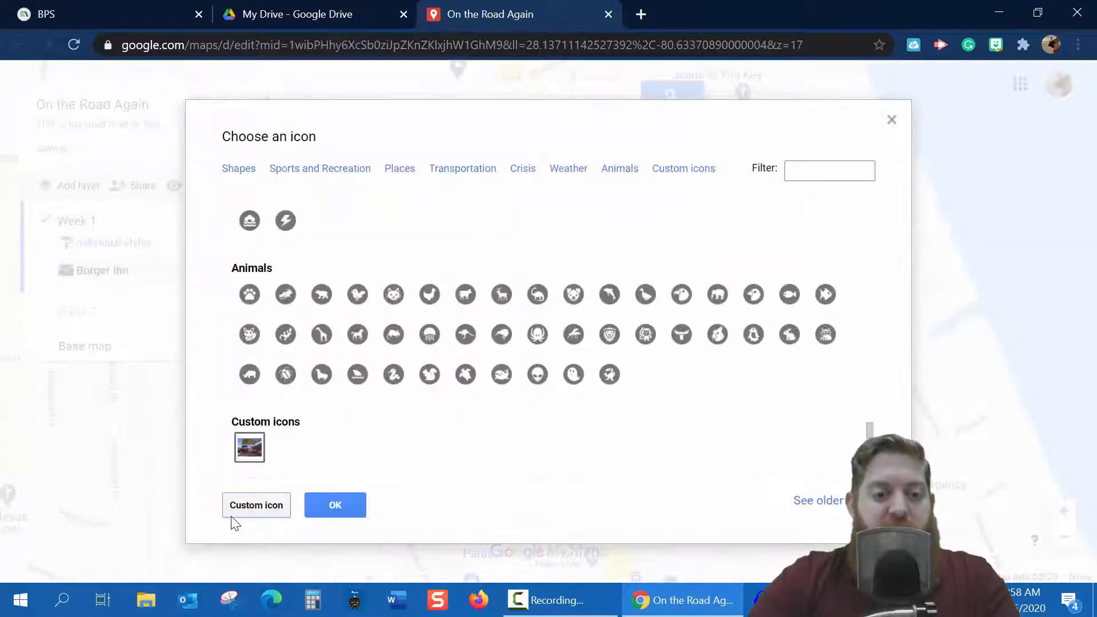
{"action": "left_click", "coordinate": [331, 506]}
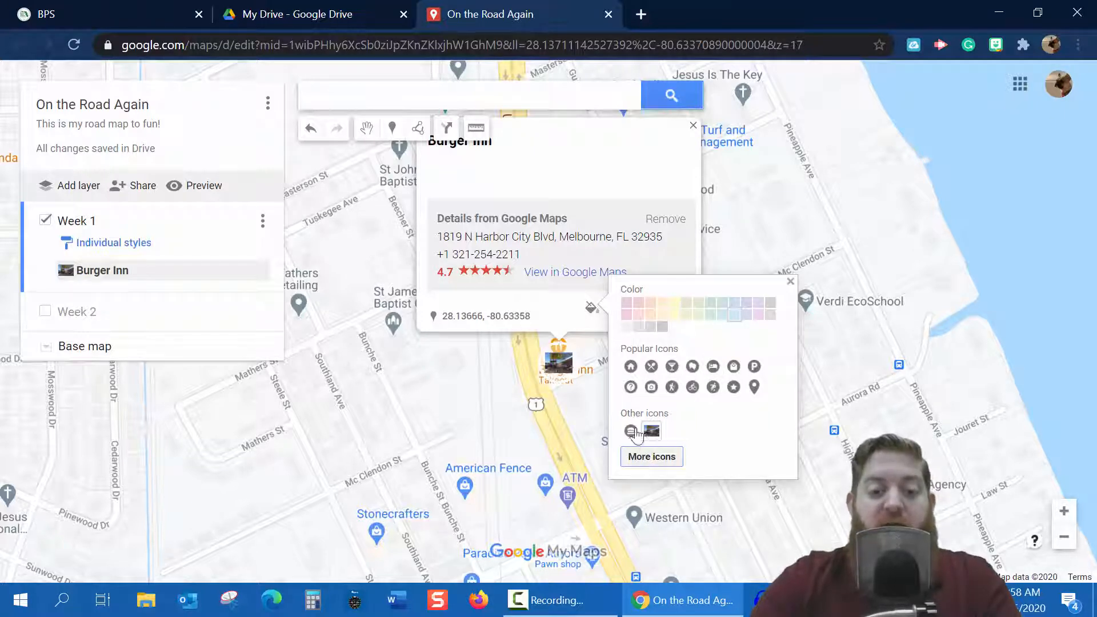
{"action": "left_click", "coordinate": [790, 283]}
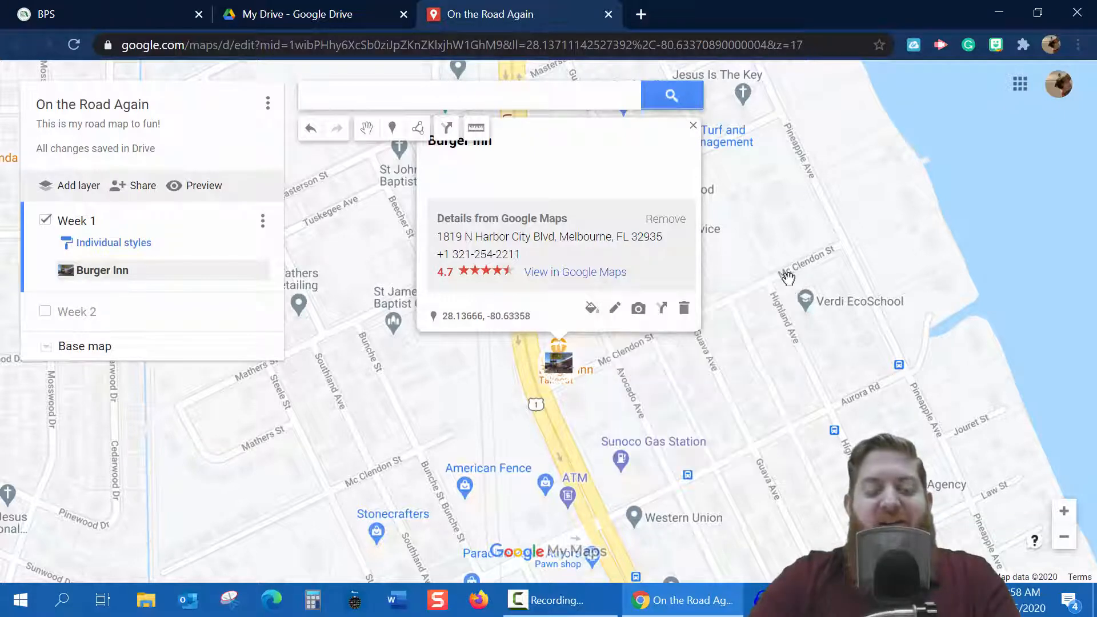
- Open the Burger Inn place details for editing and retype the end of the title, keeping it as "Burger Inn"
{"action": "left_click", "coordinate": [616, 309]}
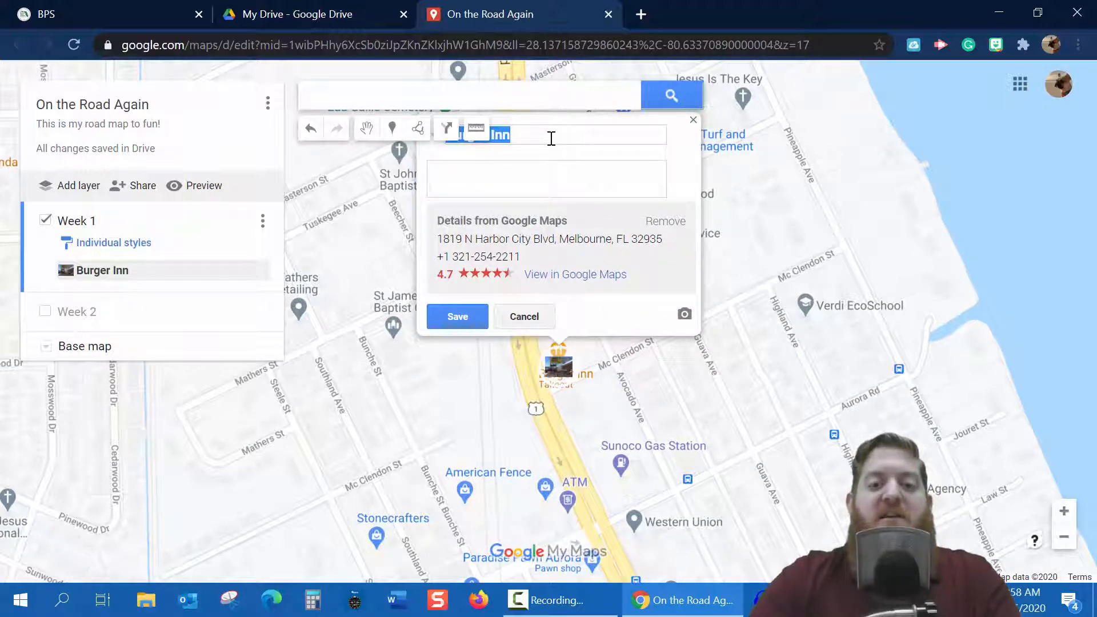
{"action": "scroll", "coordinate": [764, 190], "scroll_direction": "up", "scroll_amount": 3}
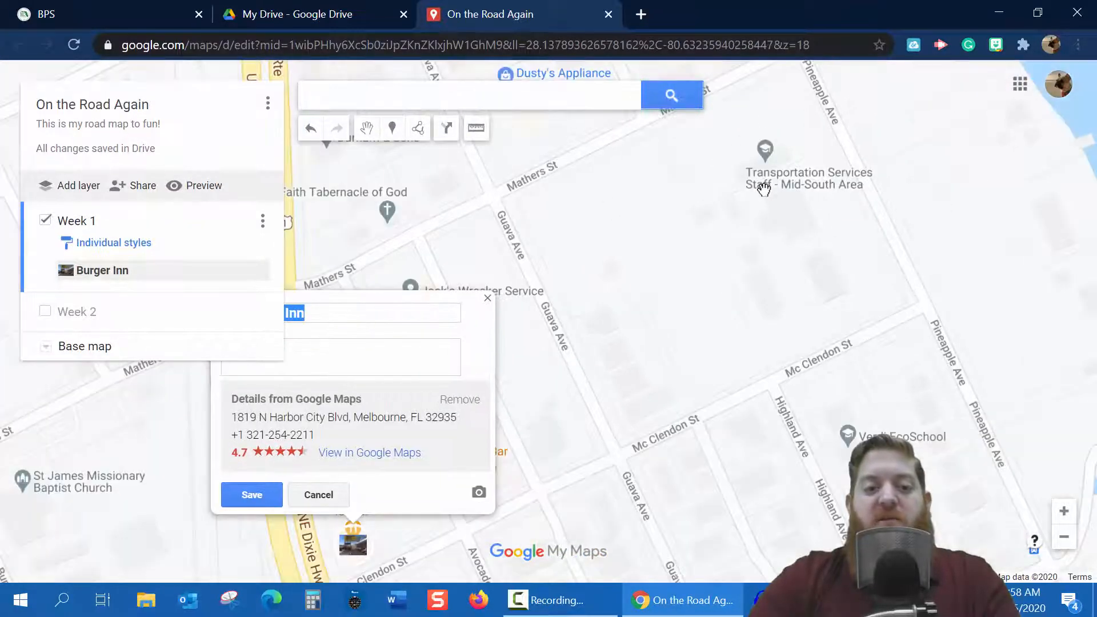
{"action": "scroll", "coordinate": [764, 190], "scroll_direction": "down", "scroll_amount": 2}
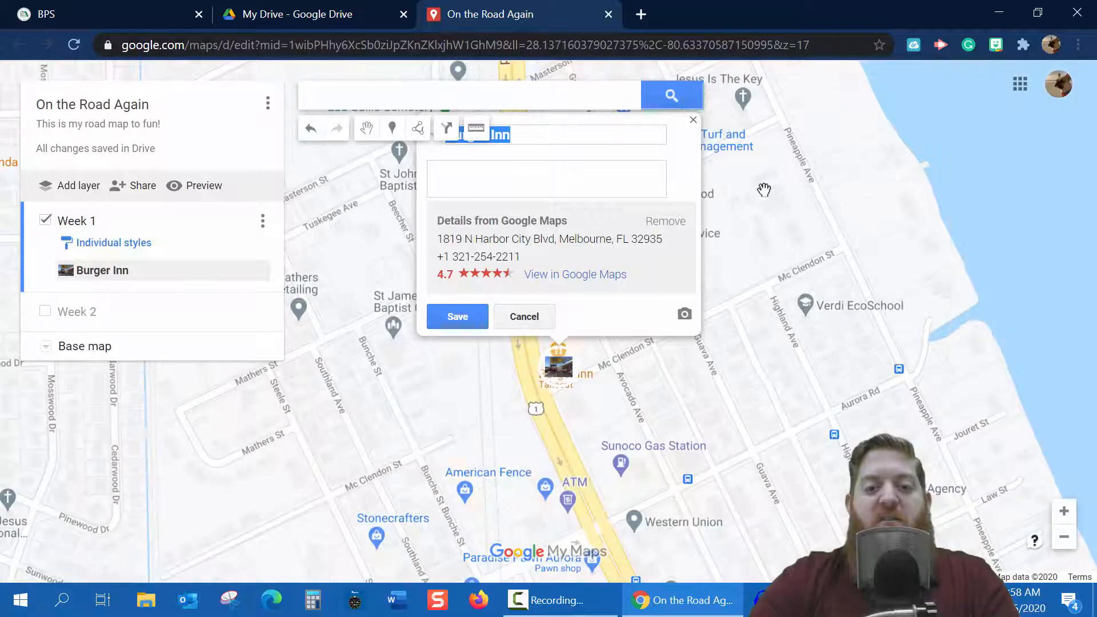
{"action": "left_click_drag", "start_coordinate": [763, 190], "coordinate": [805, 289]}
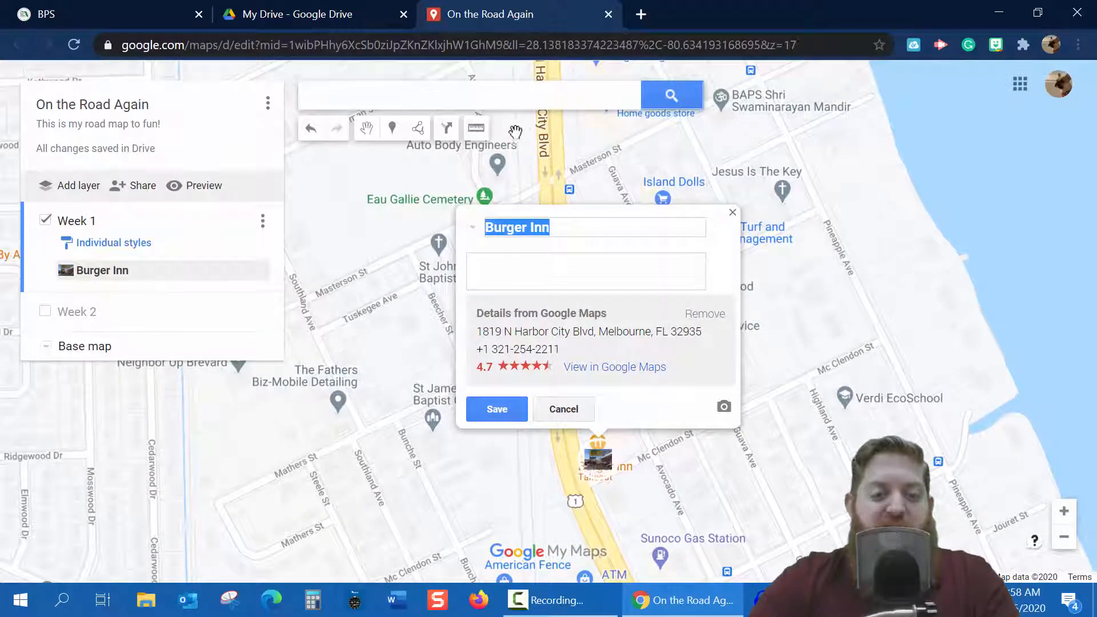
{"action": "left_click", "coordinate": [562, 272]}
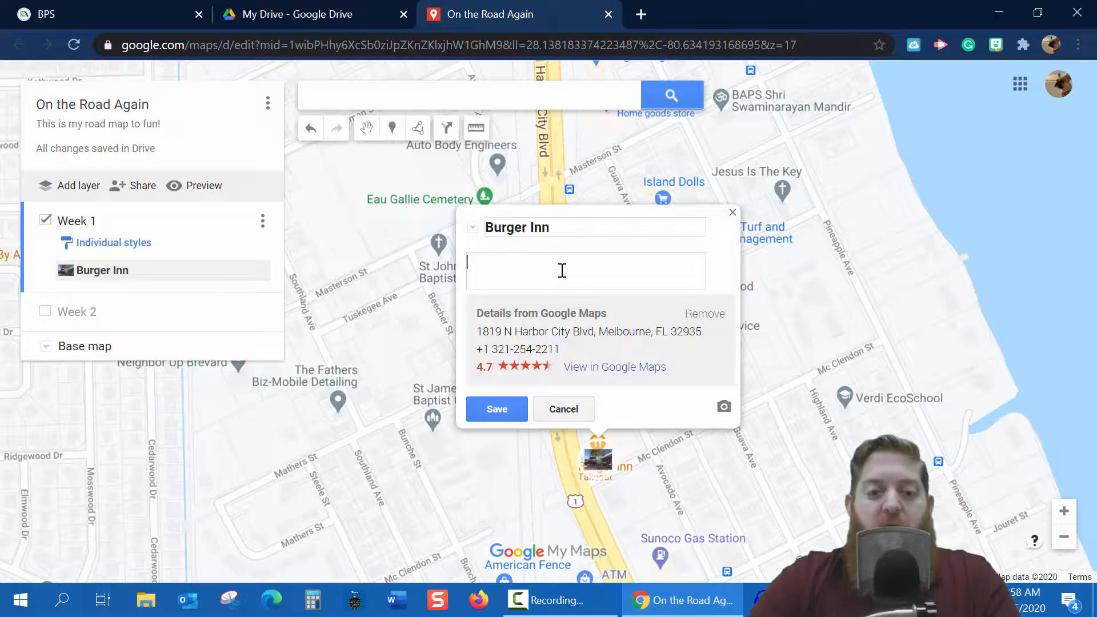
{"action": "left_click", "coordinate": [575, 231]}
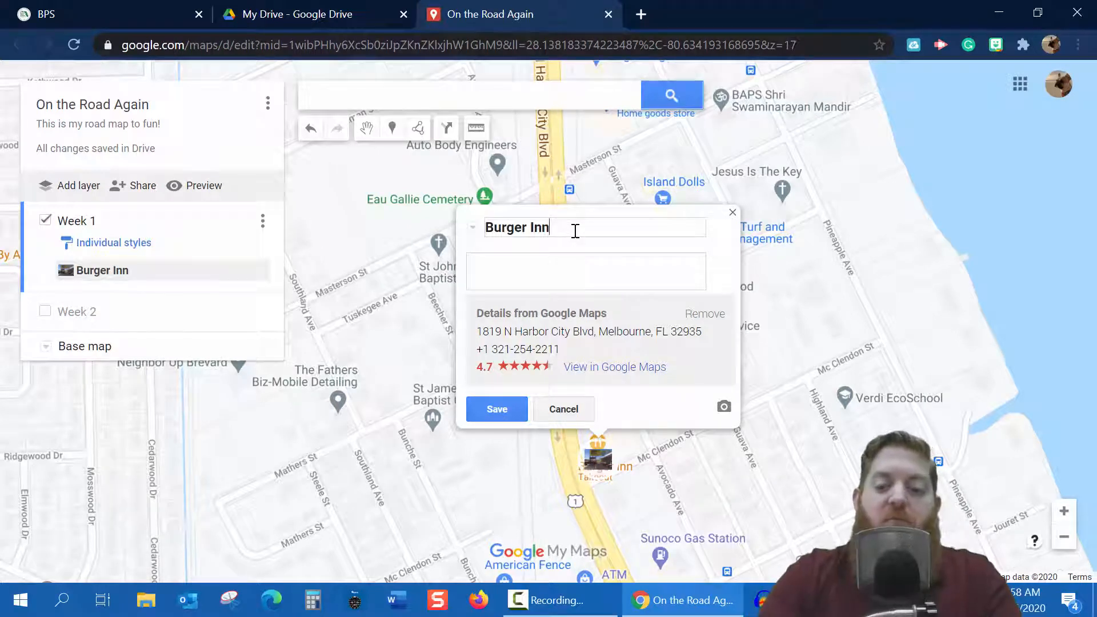
{"action": "key", "text": "BackSpace"}
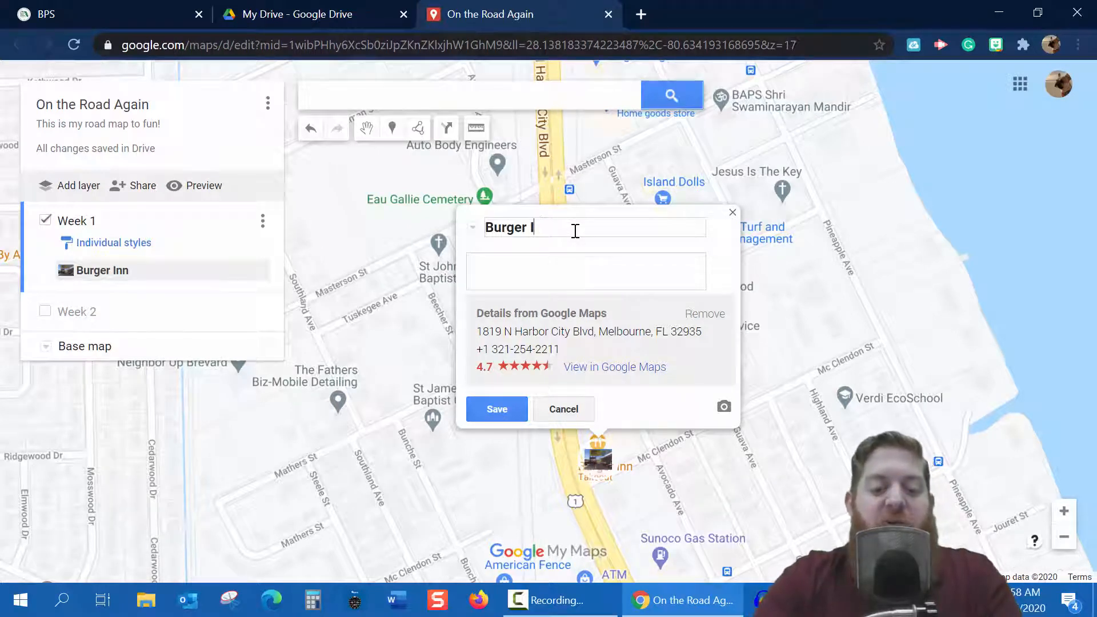
{"action": "type", "text": "nn"}
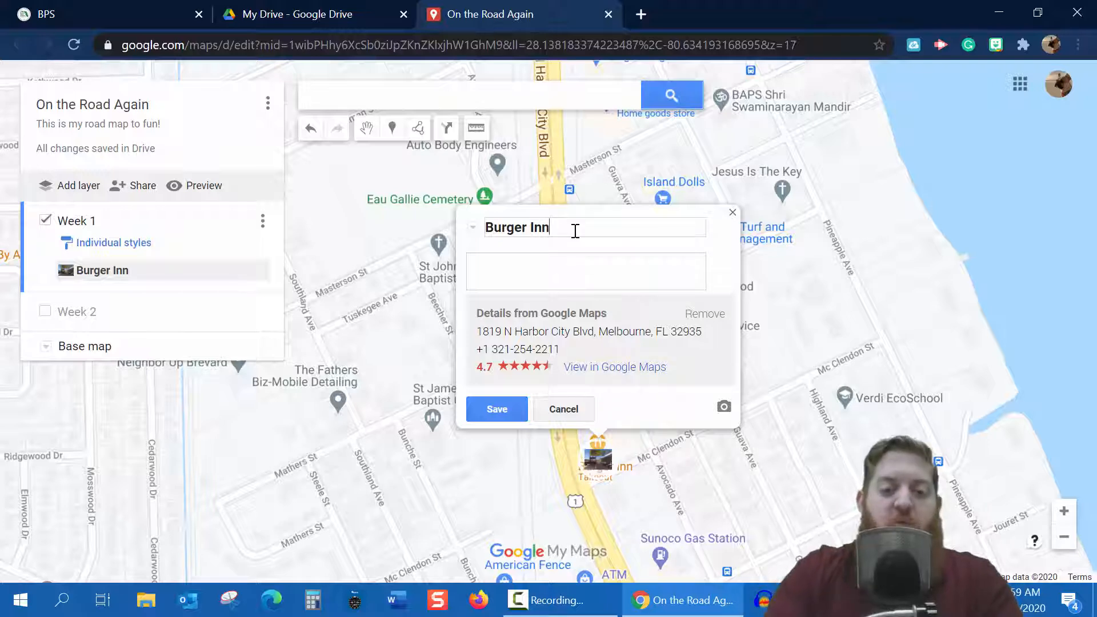
- Write "I would love to return to Burger Inn for a hot dog and single cheese burger" as the Burger Inn place description
{"action": "left_click", "coordinate": [569, 269]}
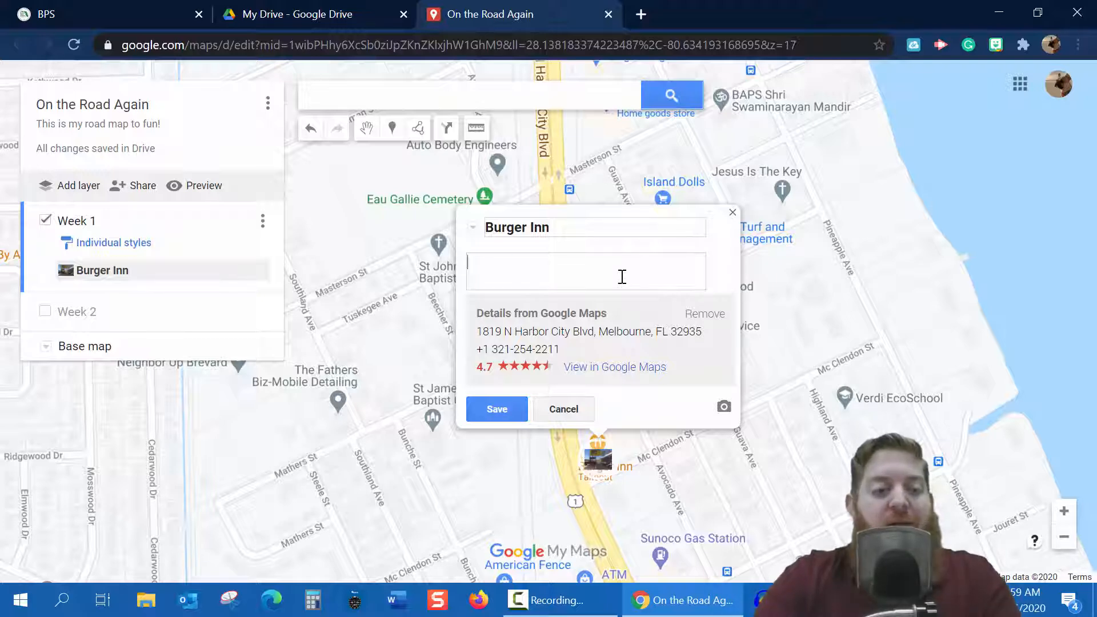
{"action": "type", "text": "I wo"}
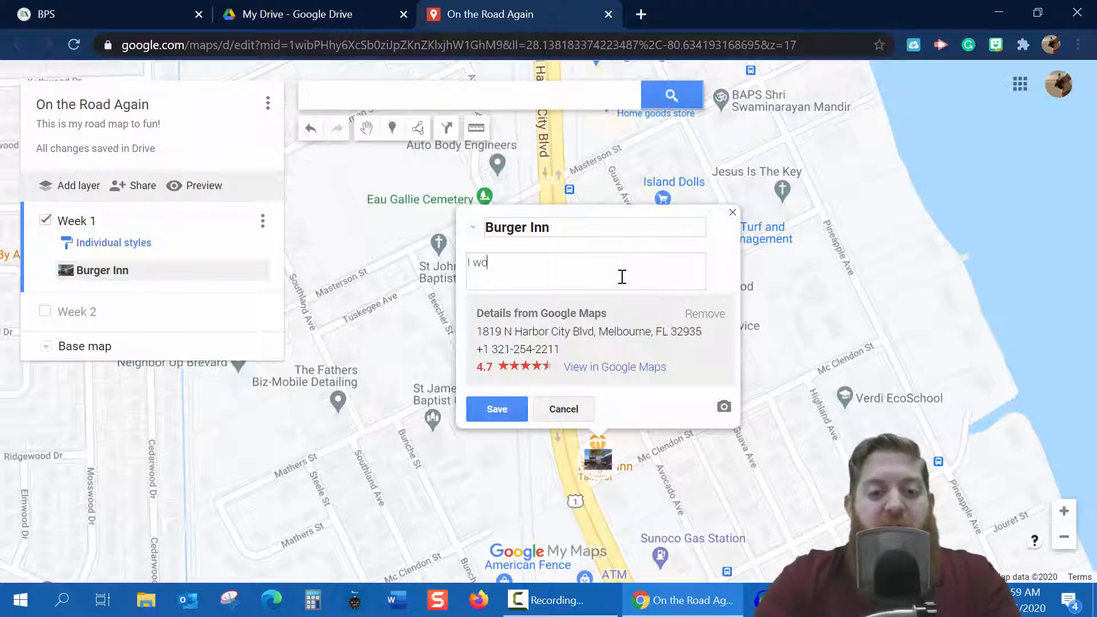
{"action": "type", "text": "uld love to return to B"}
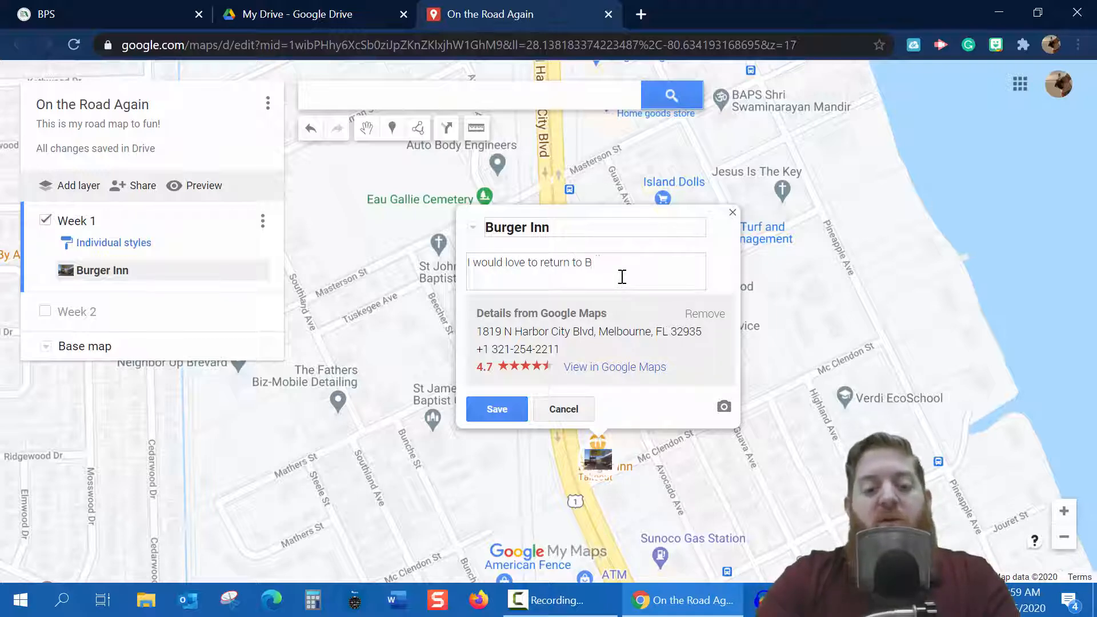
{"action": "type", "text": "rurger Inn"}
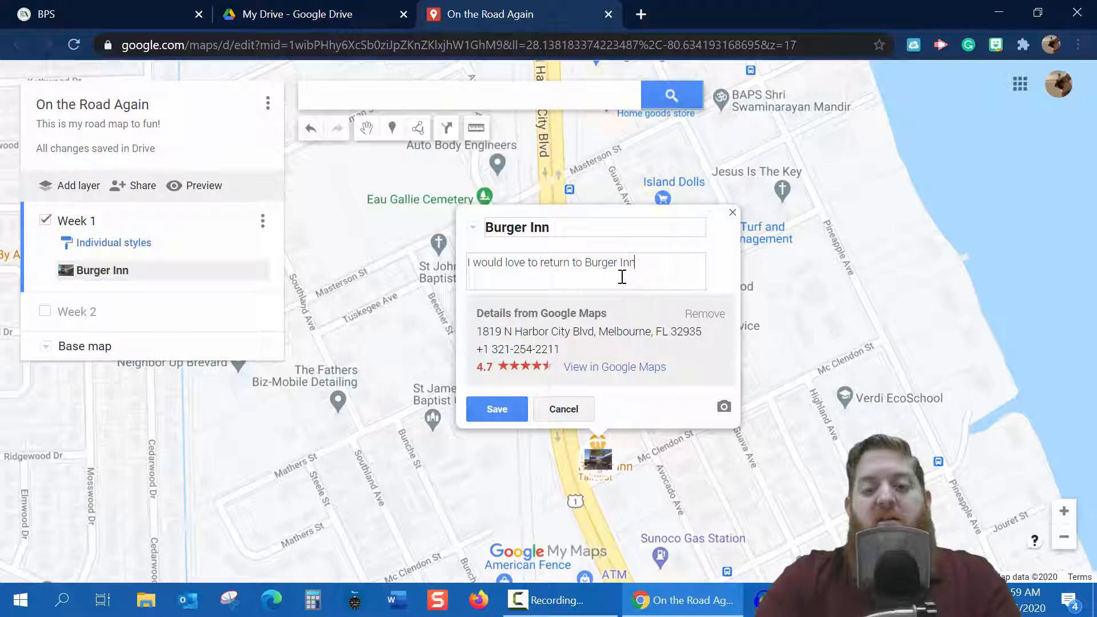
{"action": "type", "text": " for a o"}
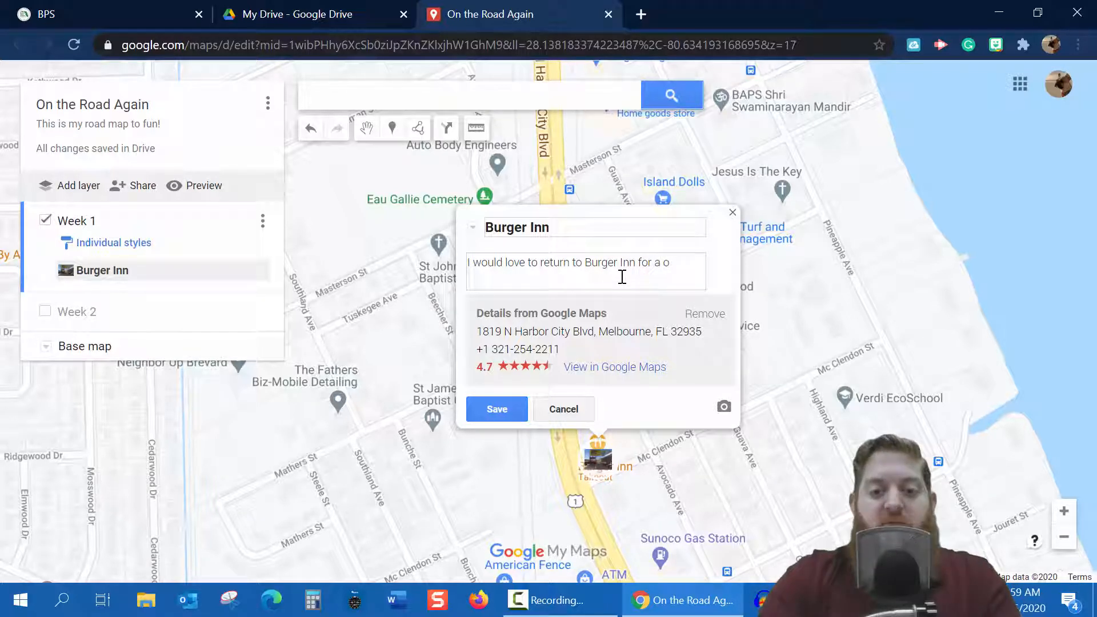
{"action": "key", "text": "BackSpace"}
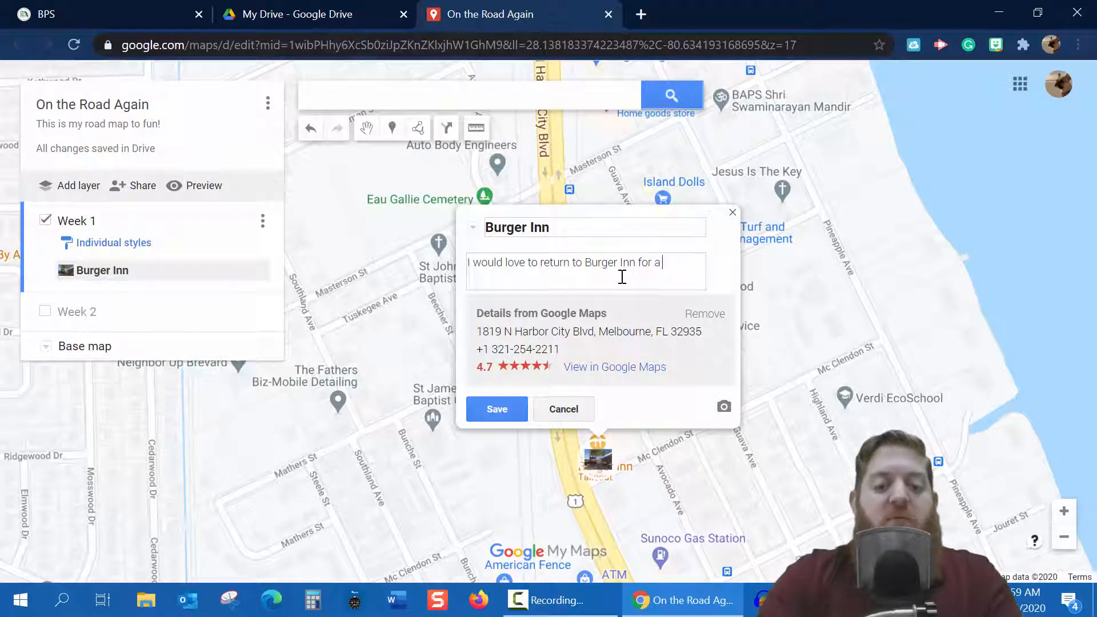
{"action": "type", "text": "hot dog"}
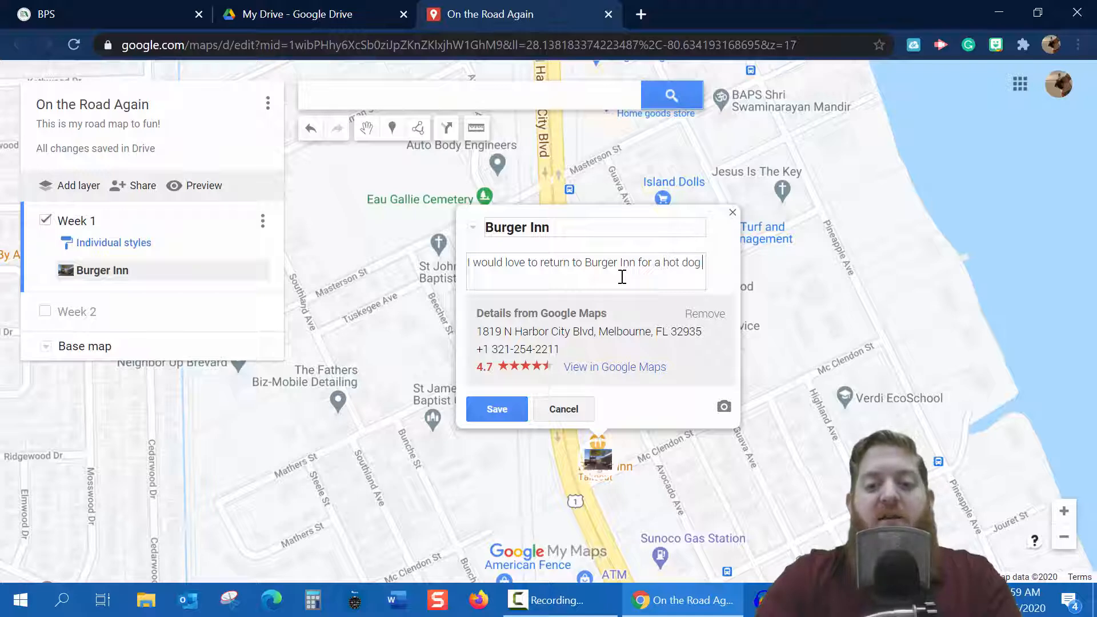
{"action": "type", "text": " and single chee"}
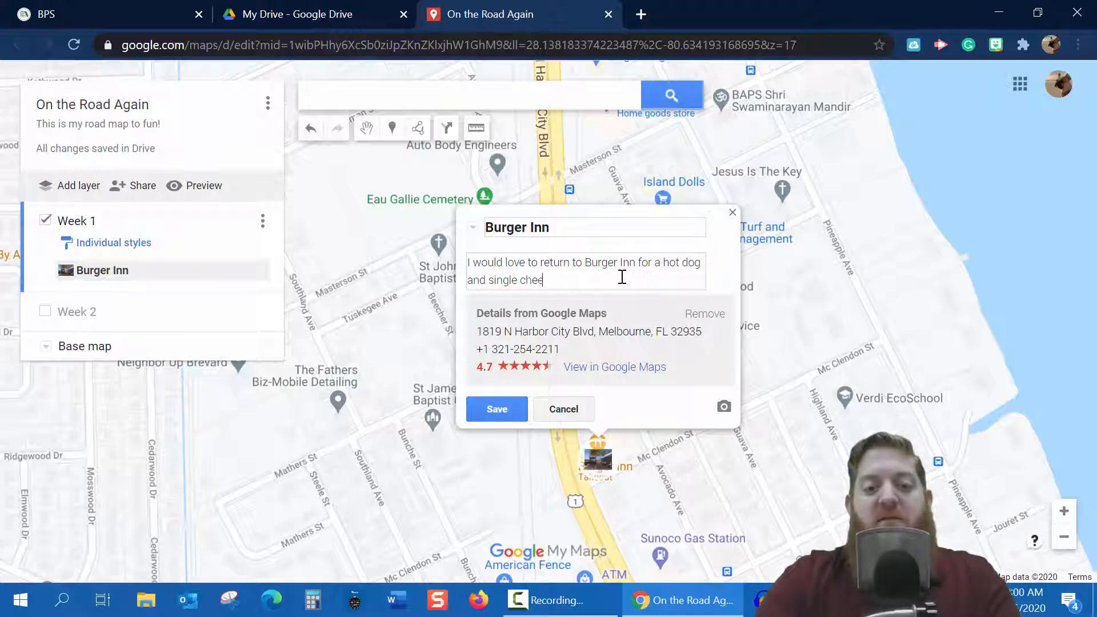
{"action": "type", "text": "se burger"}
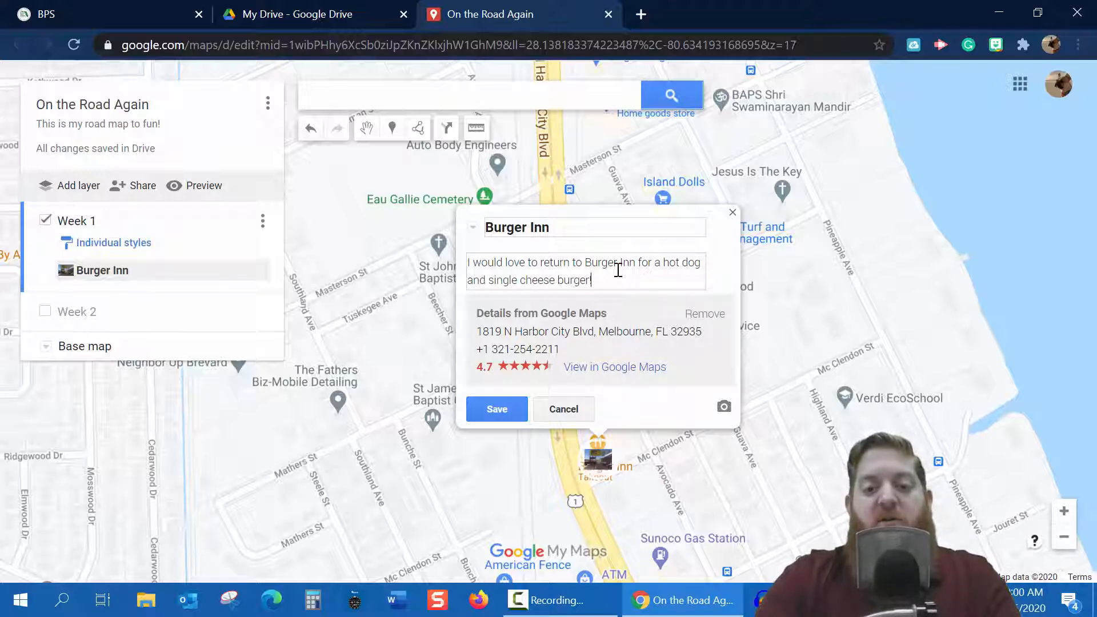
- Finish the Burger Inn description with "! Milk shakes are great too!" and save the place details
{"action": "type", "text": "! milk sh"}
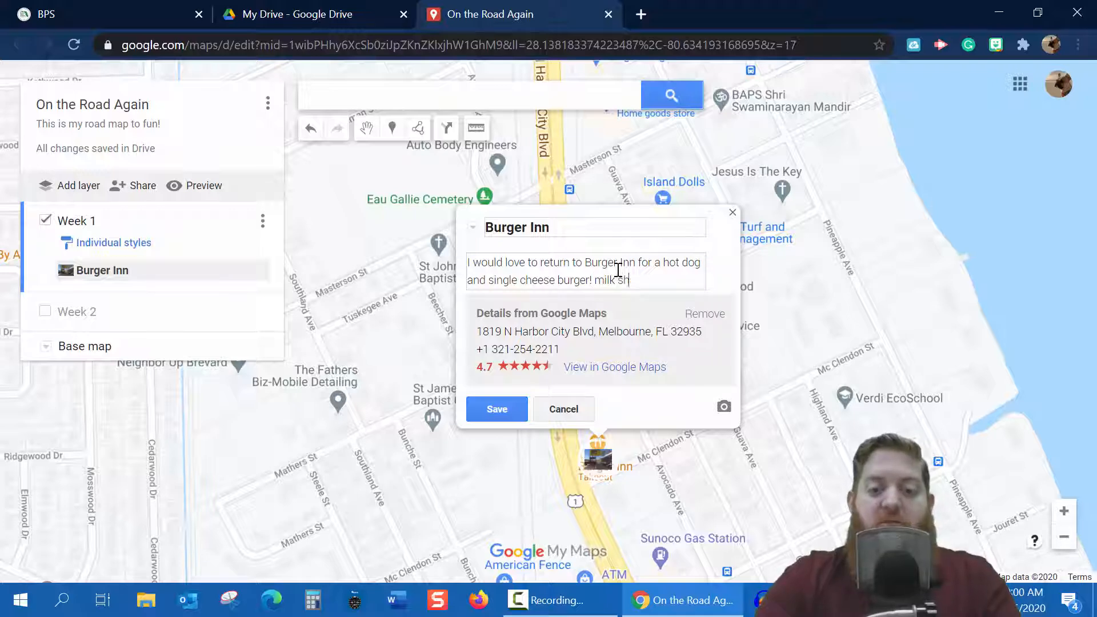
{"action": "type", "text": " Mi"}
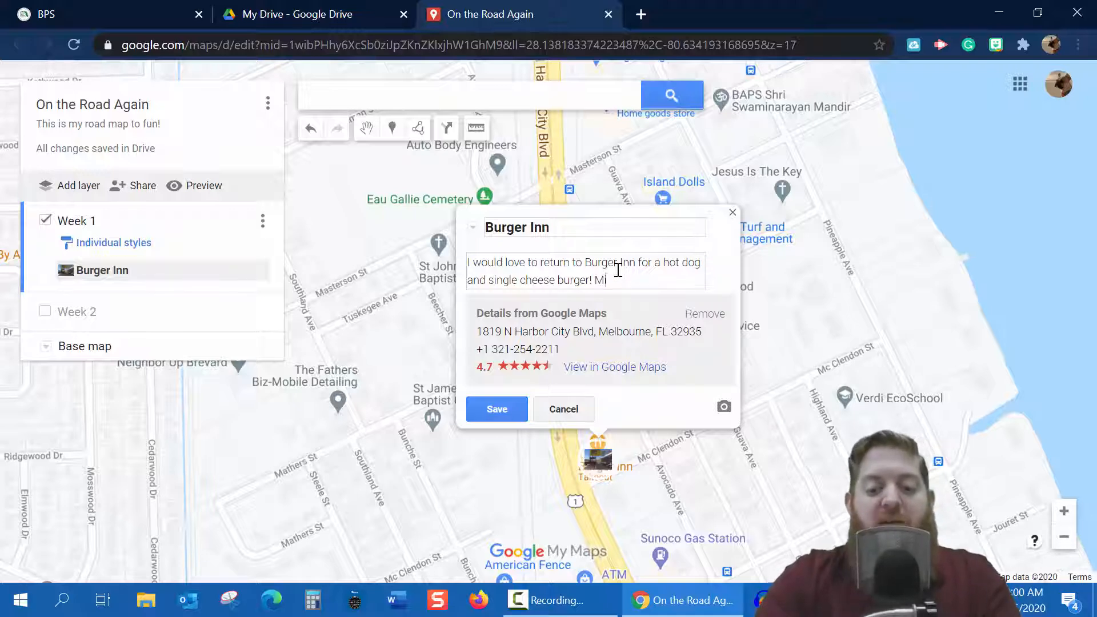
{"action": "type", "text": "lk sh"}
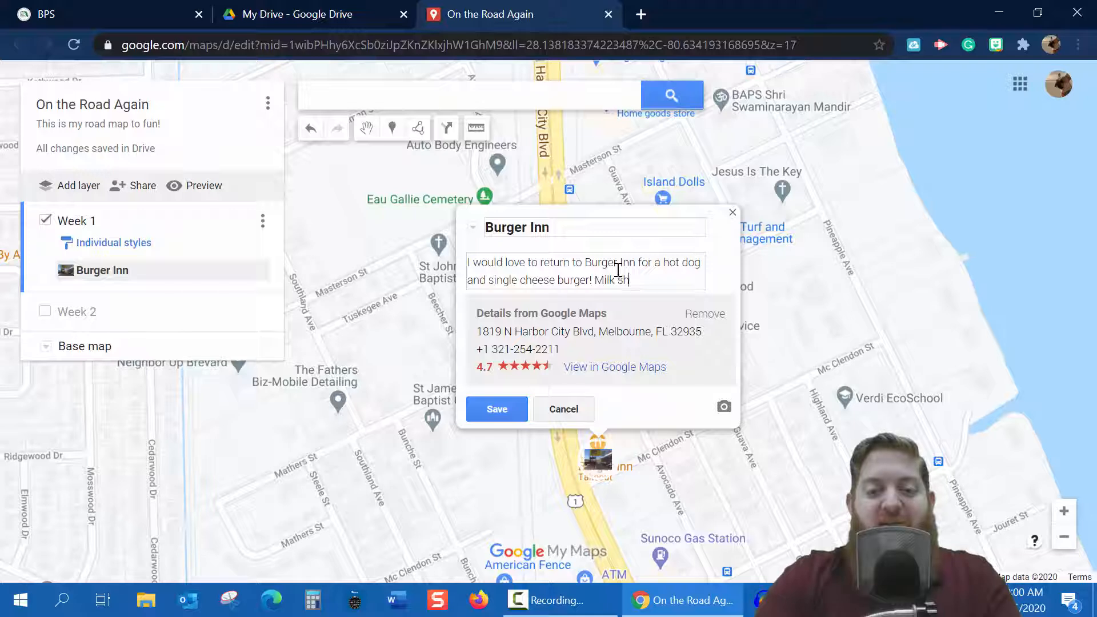
{"action": "type", "text": "akes are great too!"}
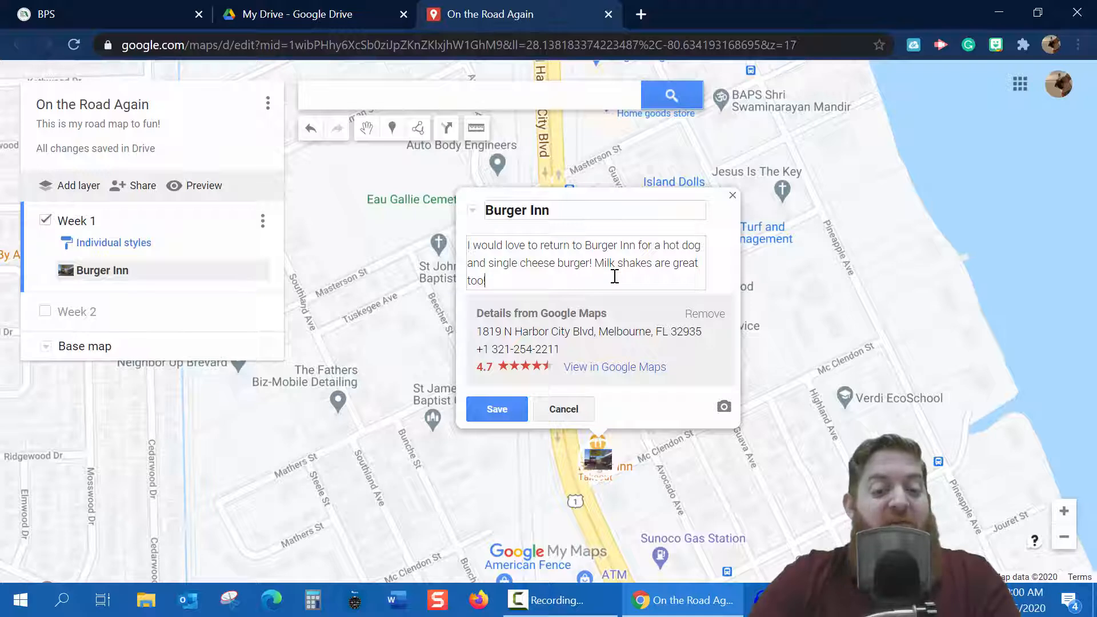
{"action": "left_click", "coordinate": [506, 410]}
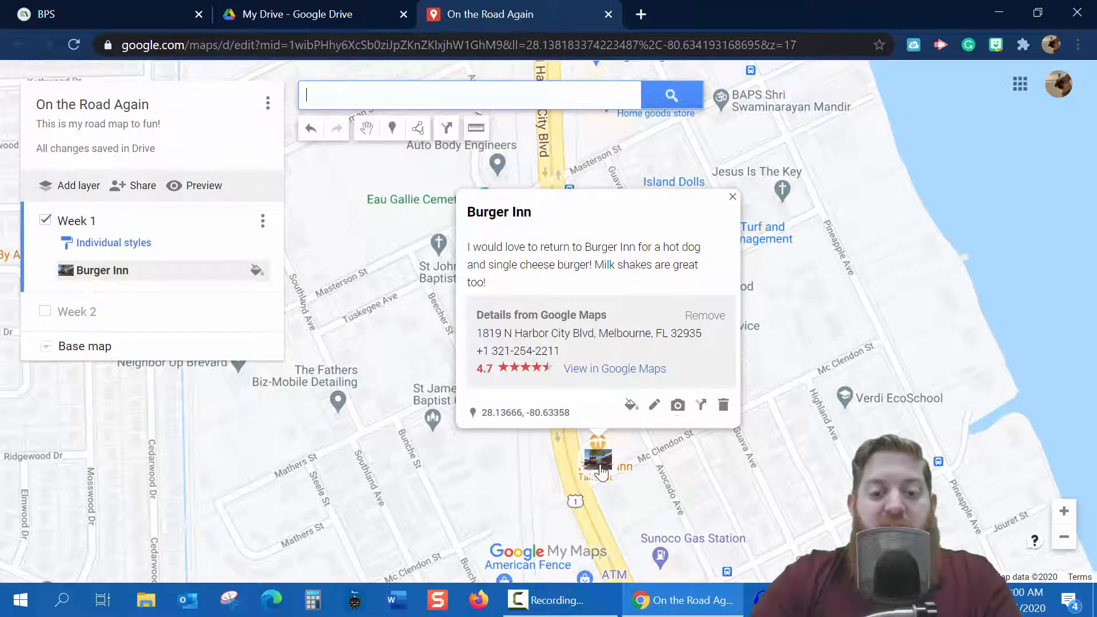
- Open the image and video chooser for the Burger Inn place and search Google Images for "burger inn melbourne"
{"action": "left_click", "coordinate": [678, 405]}
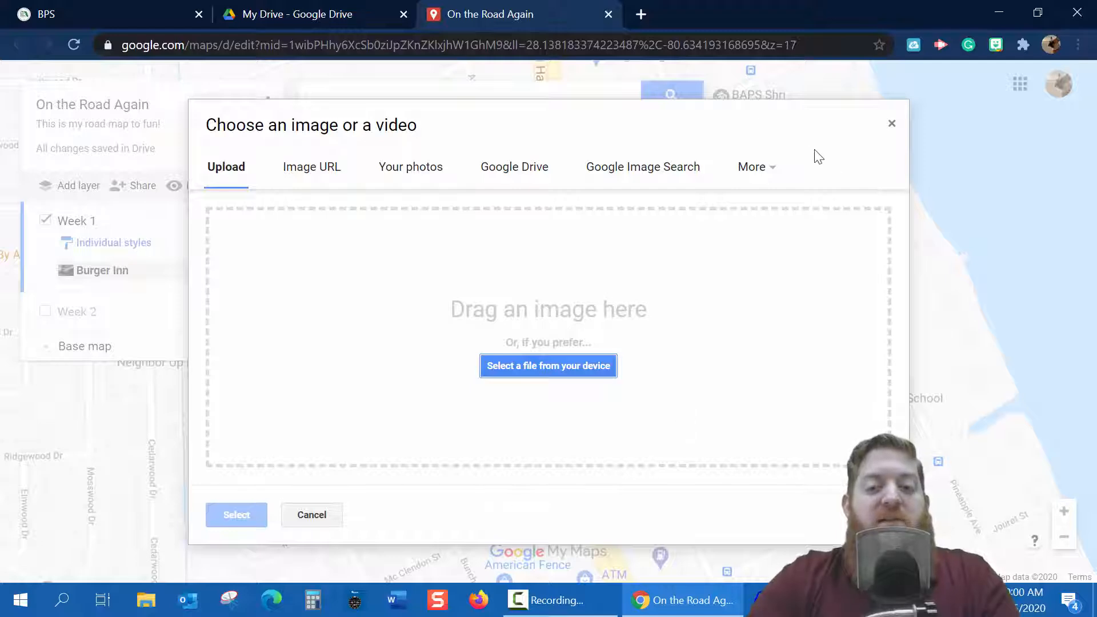
{"action": "left_click", "coordinate": [753, 171]}
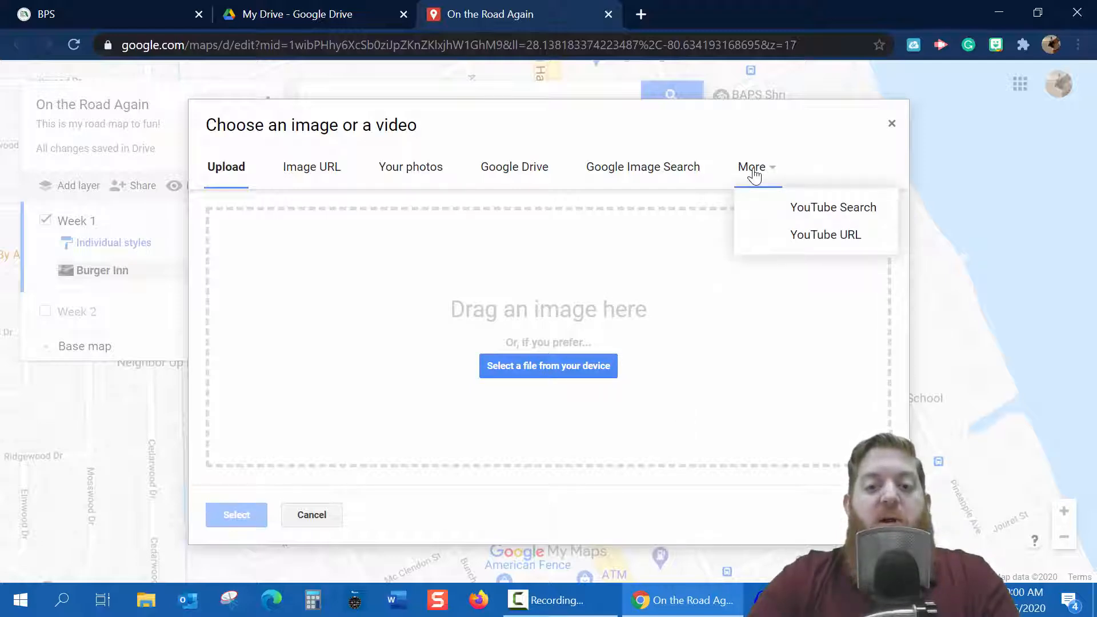
{"action": "left_click", "coordinate": [649, 178]}
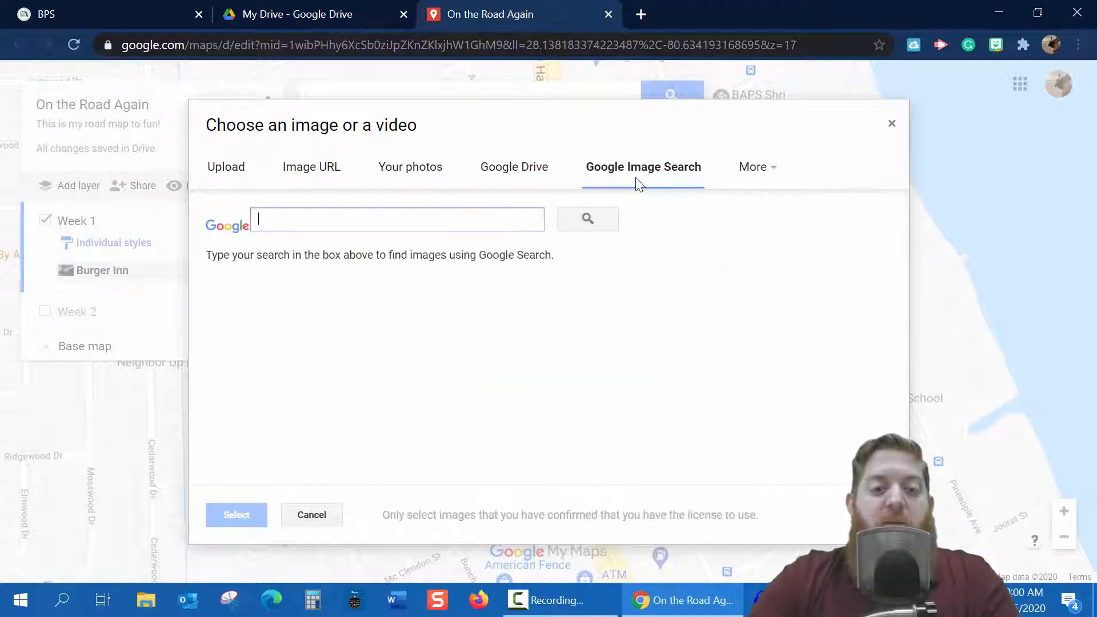
{"action": "left_click", "coordinate": [474, 217]}
{"action": "type", "text": "burg"}
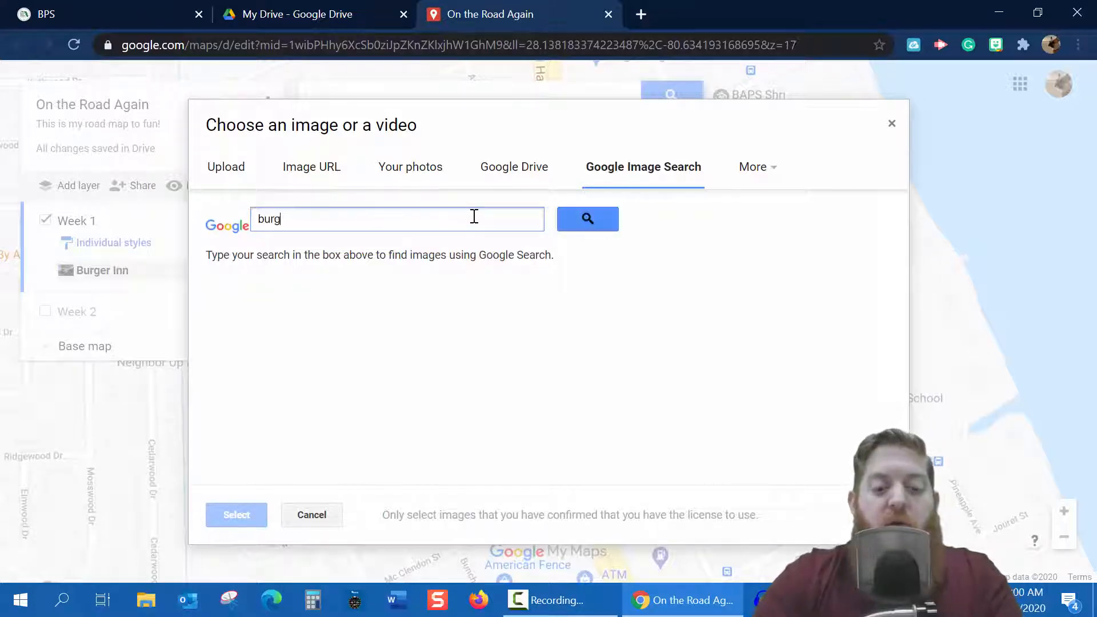
{"action": "type", "text": "er inn melbourne"}
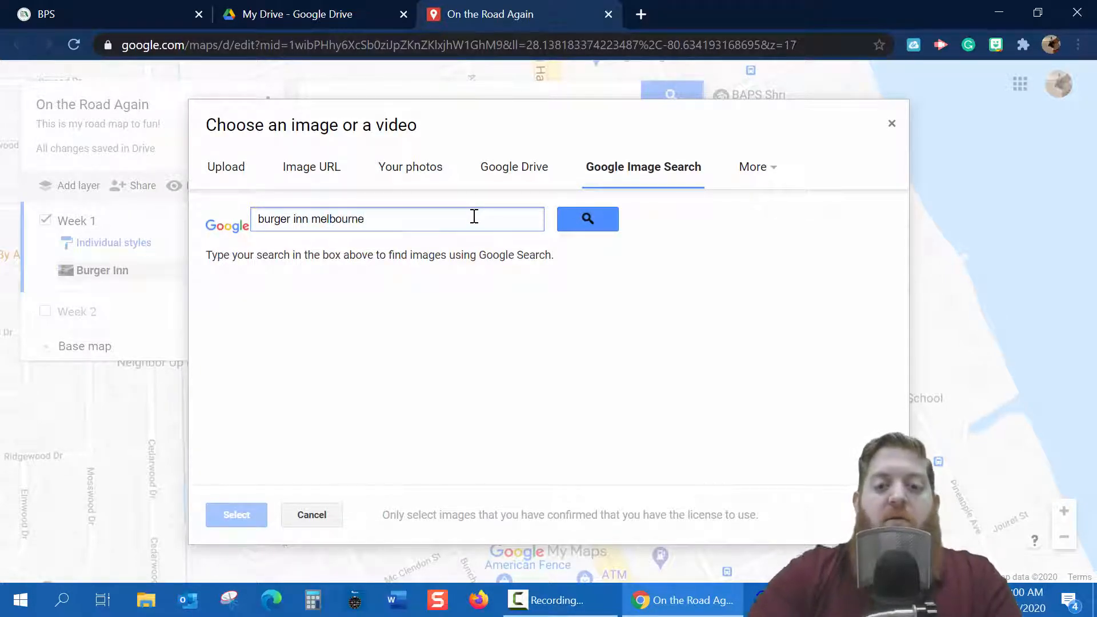
{"action": "left_click", "coordinate": [578, 222]}
- Add the photo of customers sitting at the red-and-white diner counter to the Burger Inn place, save it and review the place card
{"action": "left_click", "coordinate": [405, 354]}
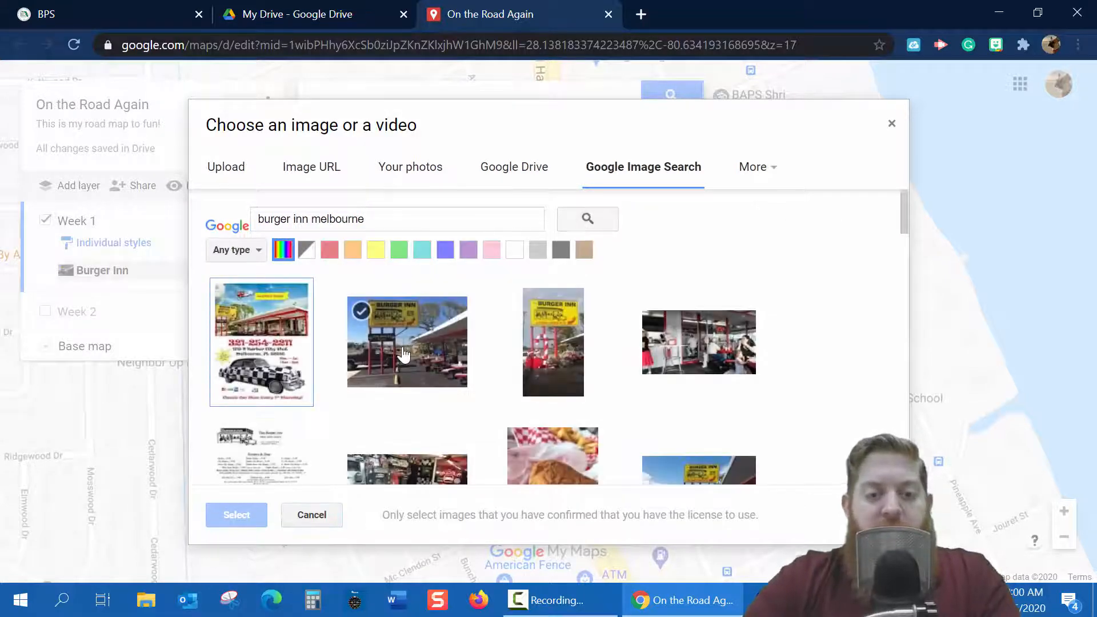
{"action": "left_click", "coordinate": [681, 344]}
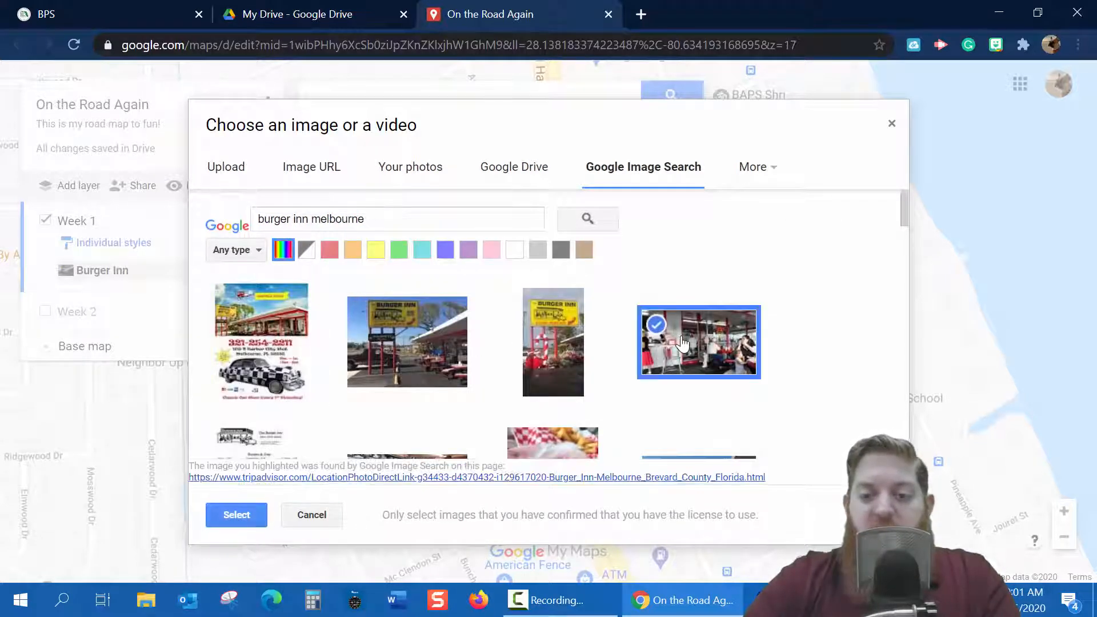
{"action": "left_click", "coordinate": [247, 514]}
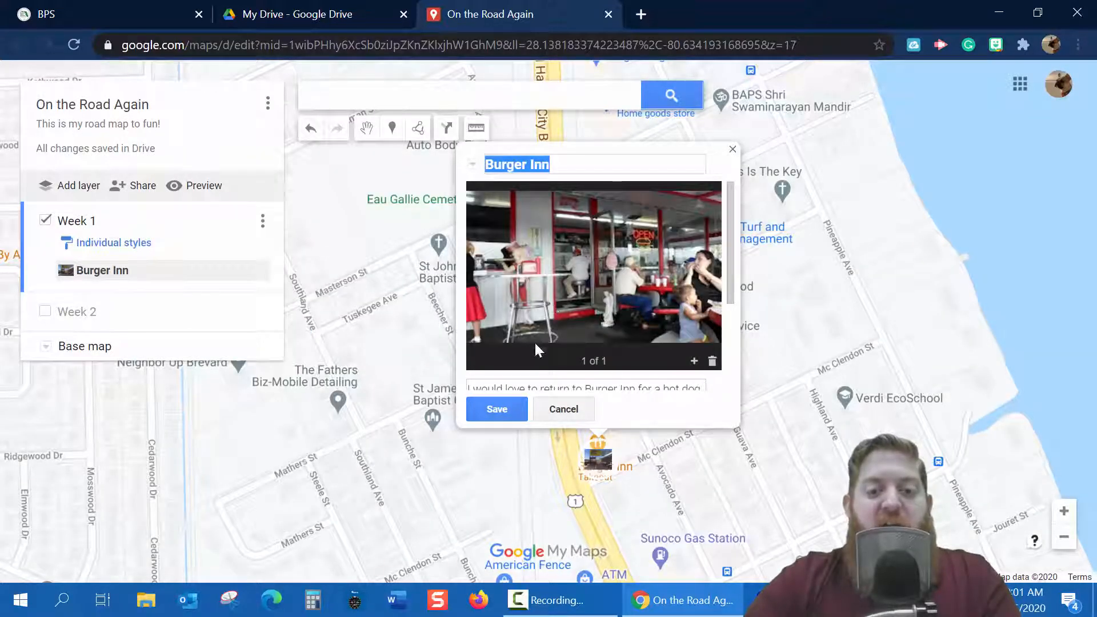
{"action": "left_click", "coordinate": [494, 410]}
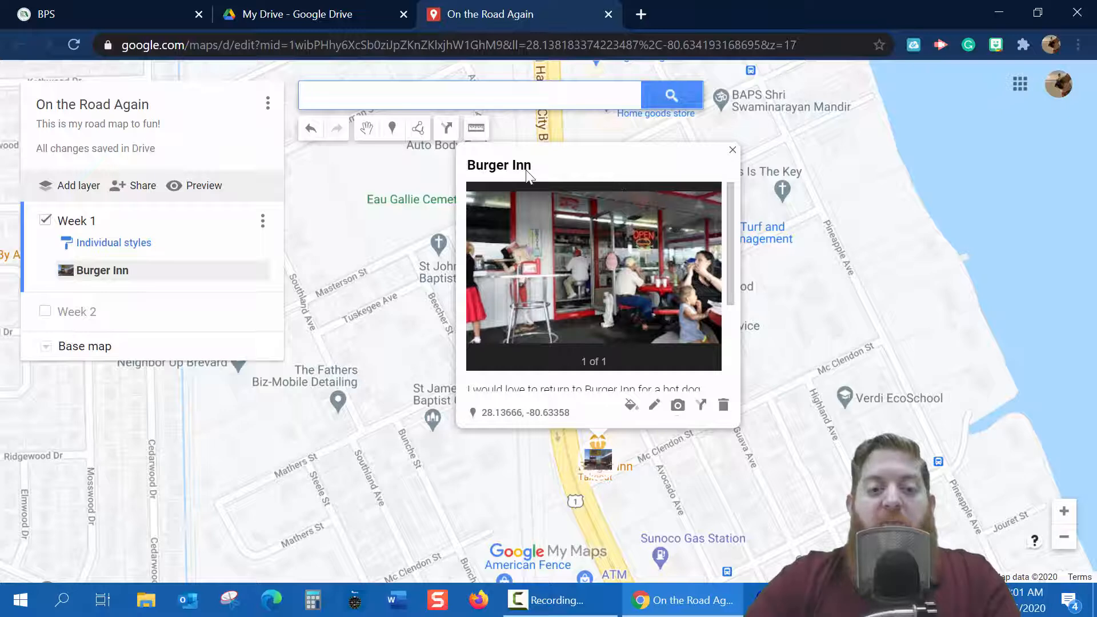
{"action": "scroll", "coordinate": [554, 221], "scroll_direction": "down", "scroll_amount": 3}
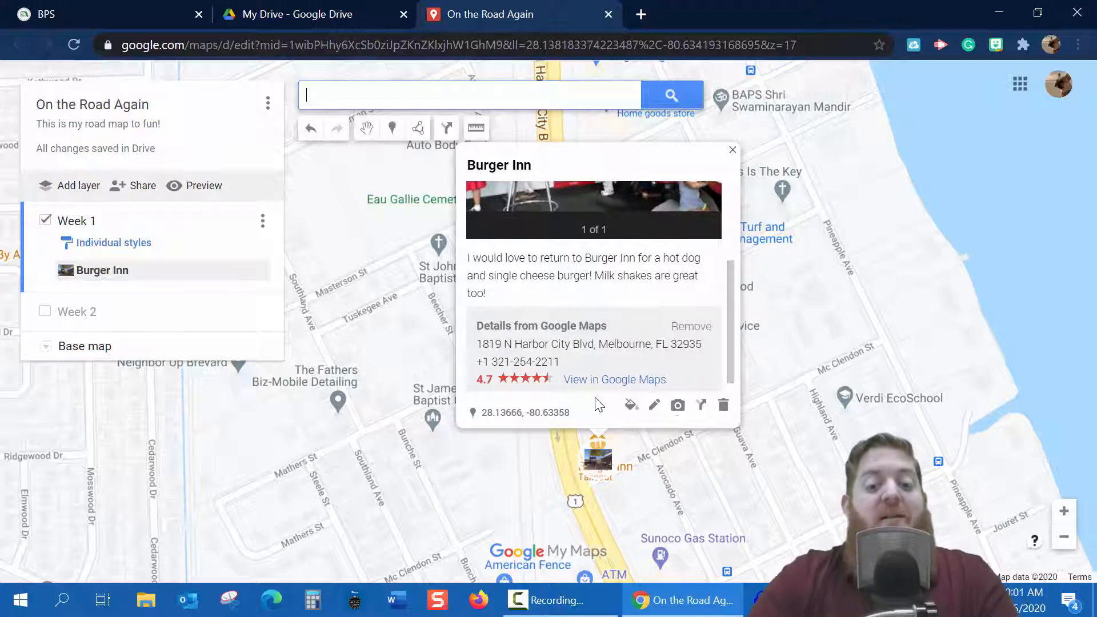
- Try to add the close-up photo of the wrapped cheeseburger and fries as a second Burger Inn image and save the place
{"action": "left_click", "coordinate": [678, 406]}
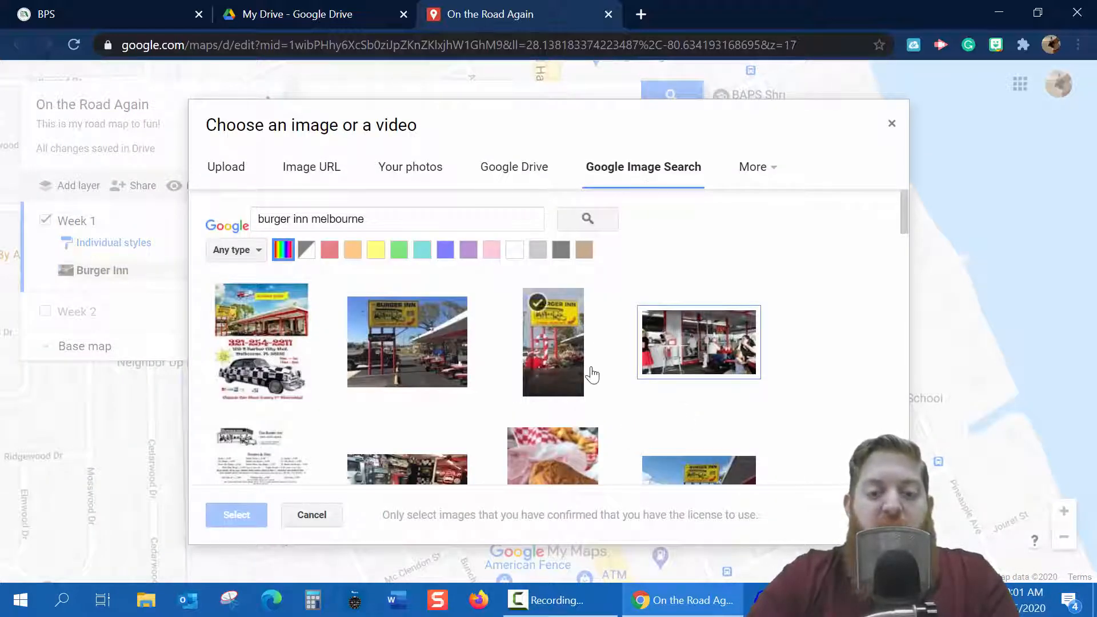
{"action": "scroll", "coordinate": [592, 374], "scroll_direction": "down", "scroll_amount": 3}
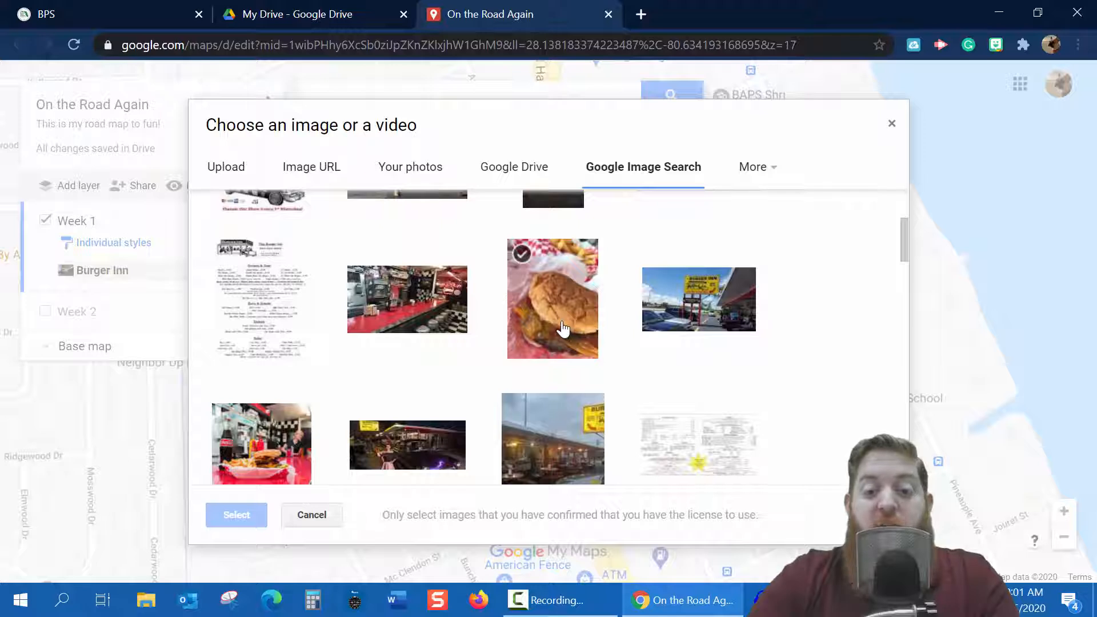
{"action": "left_click", "coordinate": [562, 328]}
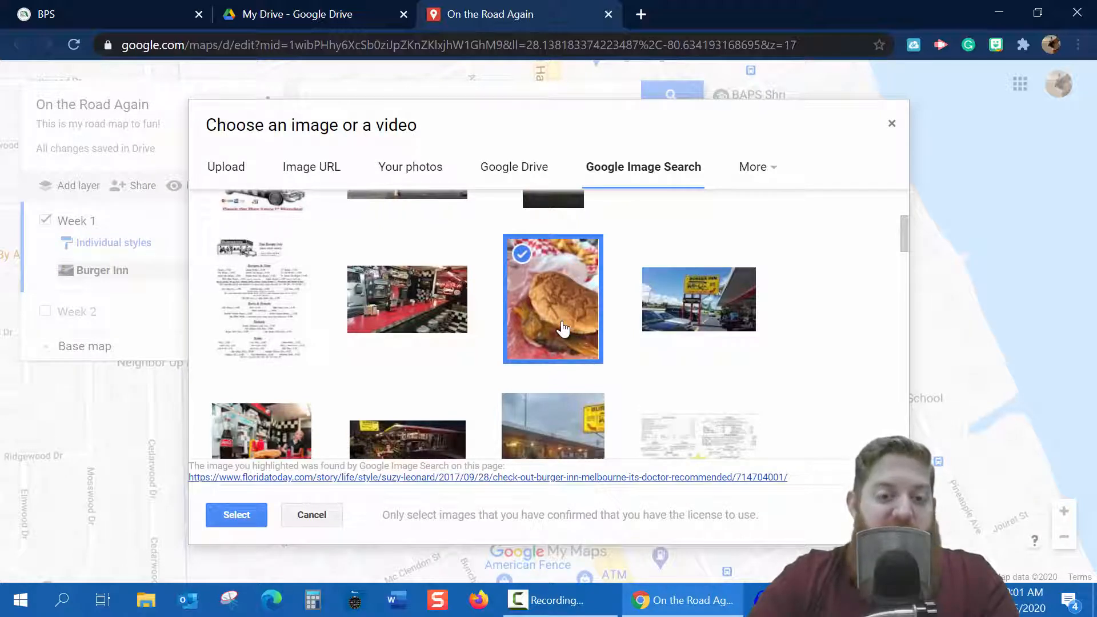
{"action": "left_click", "coordinate": [242, 521]}
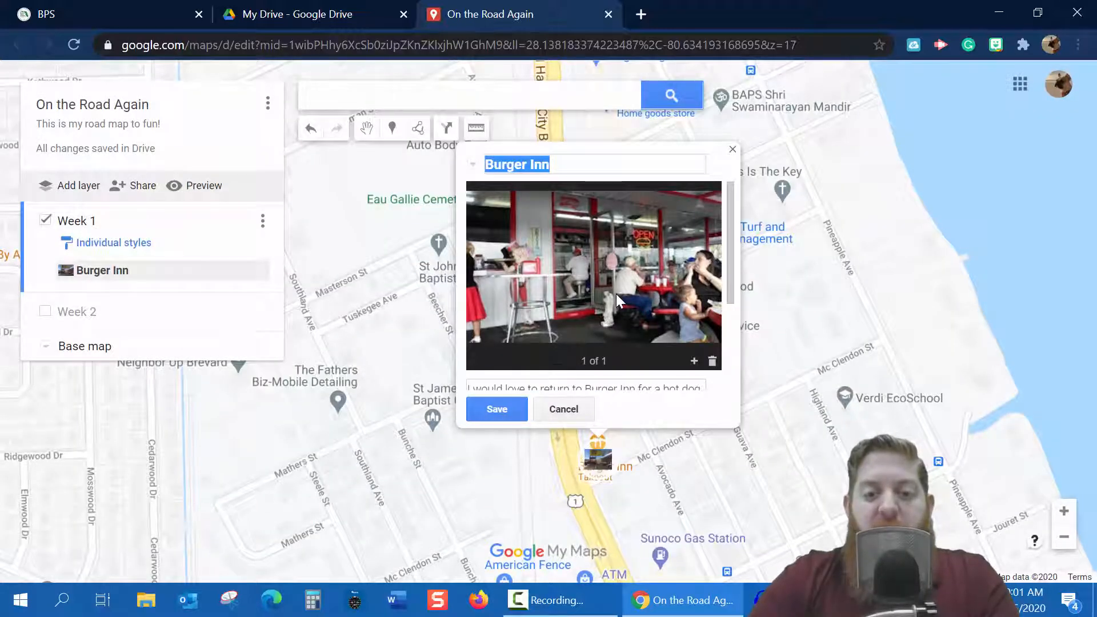
{"action": "scroll", "coordinate": [616, 294], "scroll_direction": "down", "scroll_amount": 3}
{"action": "scroll", "coordinate": [615, 292], "scroll_direction": "up", "scroll_amount": 3}
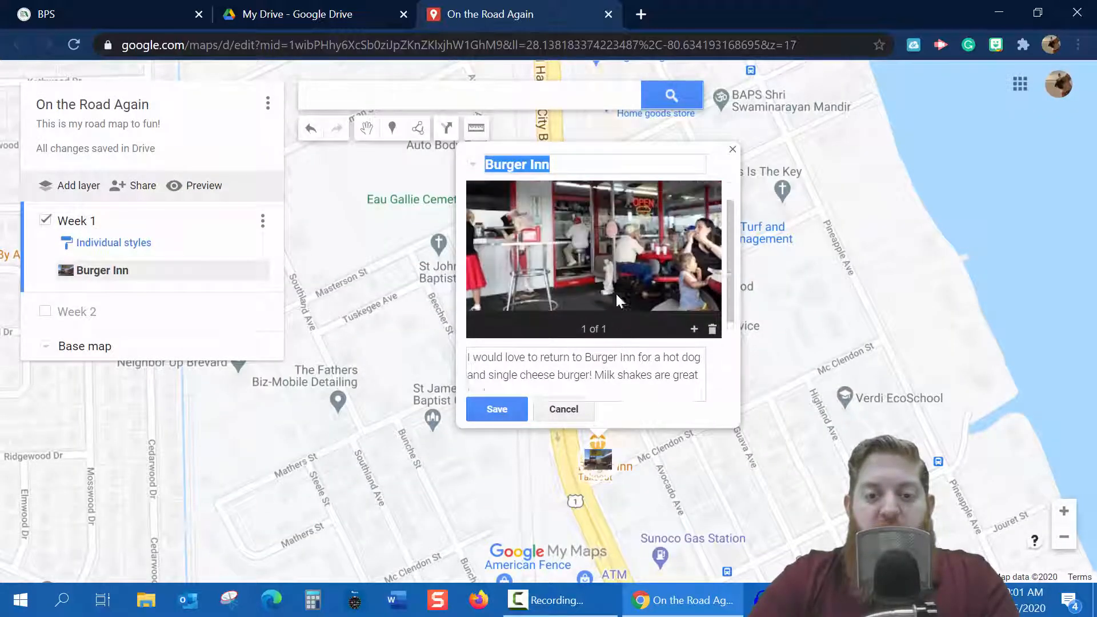
{"action": "left_click", "coordinate": [509, 416]}
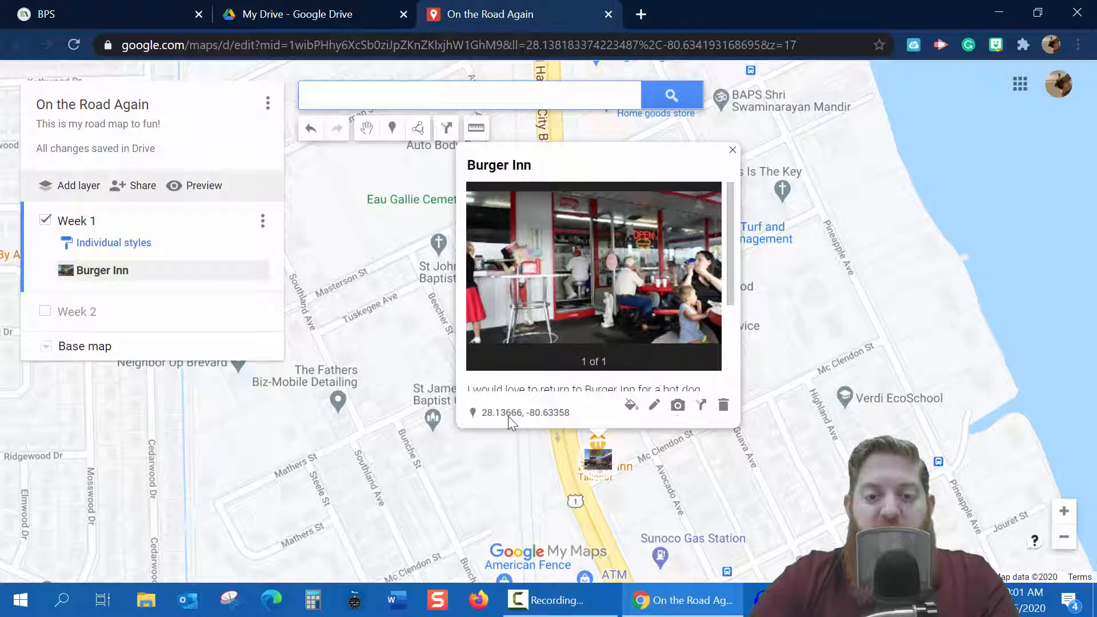
- Add the photo of the burger basket with a Coca-Cola bottle as Burger Inn's second image, save it and flip back to the first photo
{"action": "left_click", "coordinate": [678, 407]}
{"action": "left_click", "coordinate": [588, 328]}
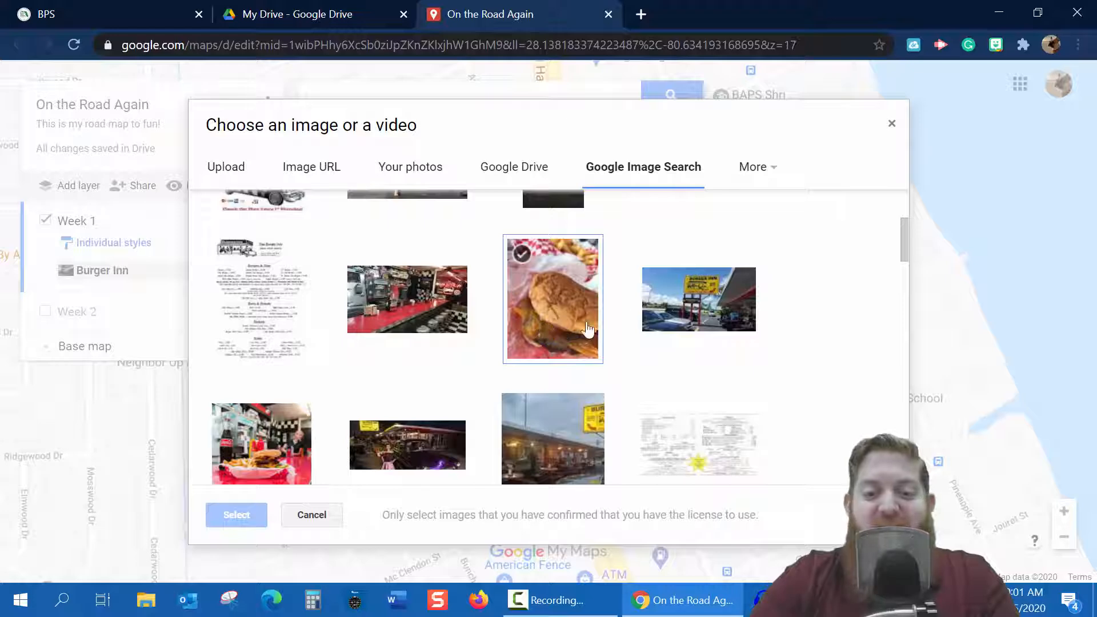
{"action": "left_click", "coordinate": [273, 444]}
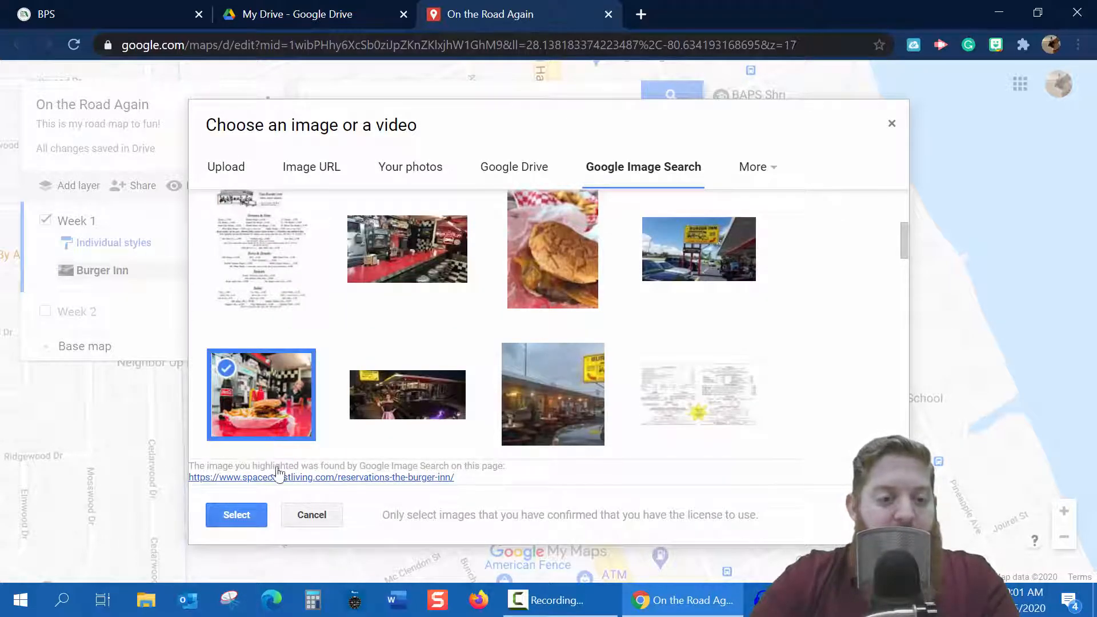
{"action": "left_click", "coordinate": [246, 520]}
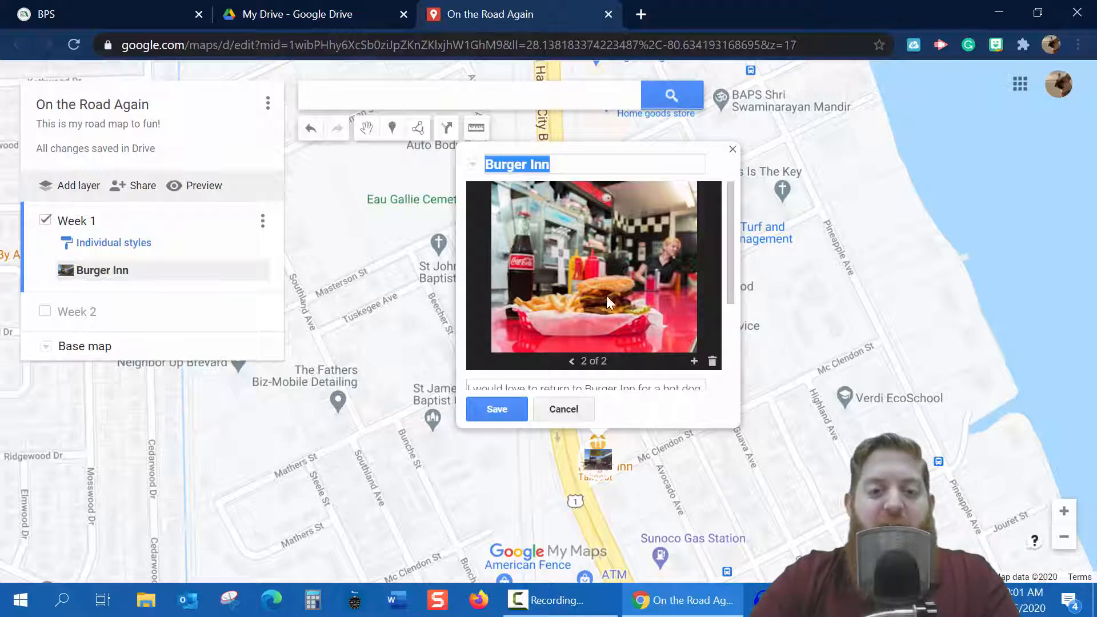
{"action": "left_click", "coordinate": [504, 410]}
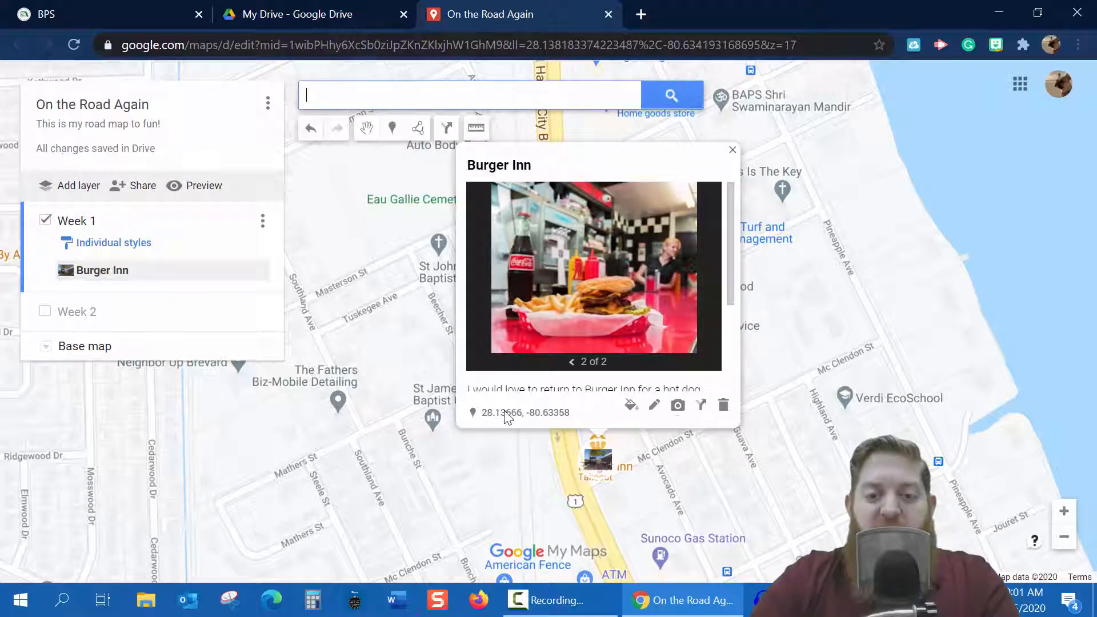
{"action": "left_click", "coordinate": [571, 362]}
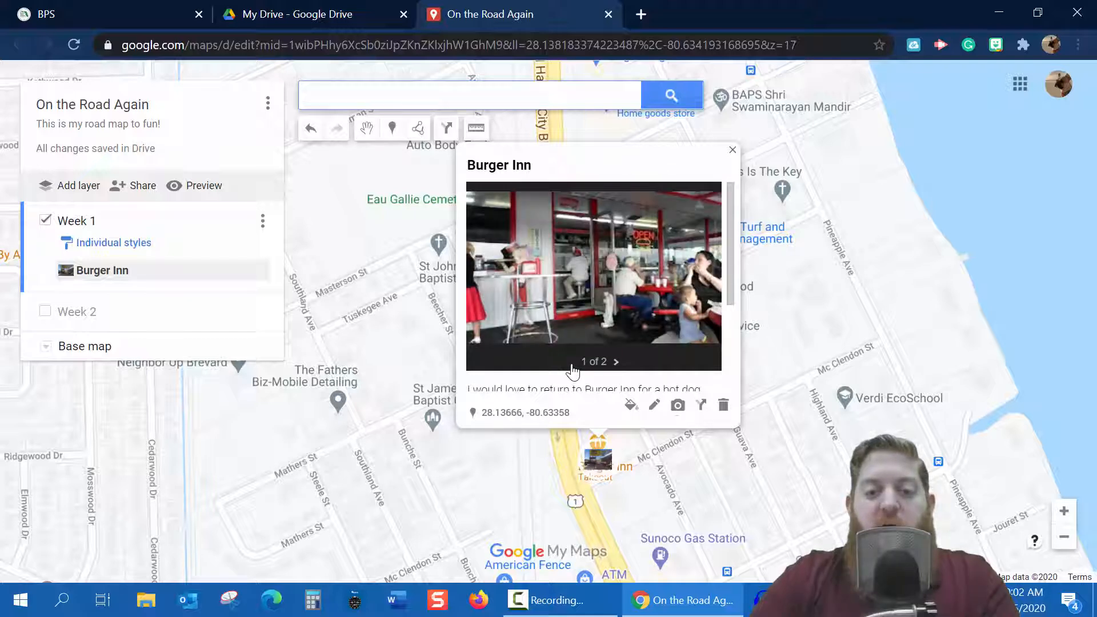
- Show Burger Inn's second photo, read the description and location details below it, and close the place card
{"action": "left_click", "coordinate": [616, 362]}
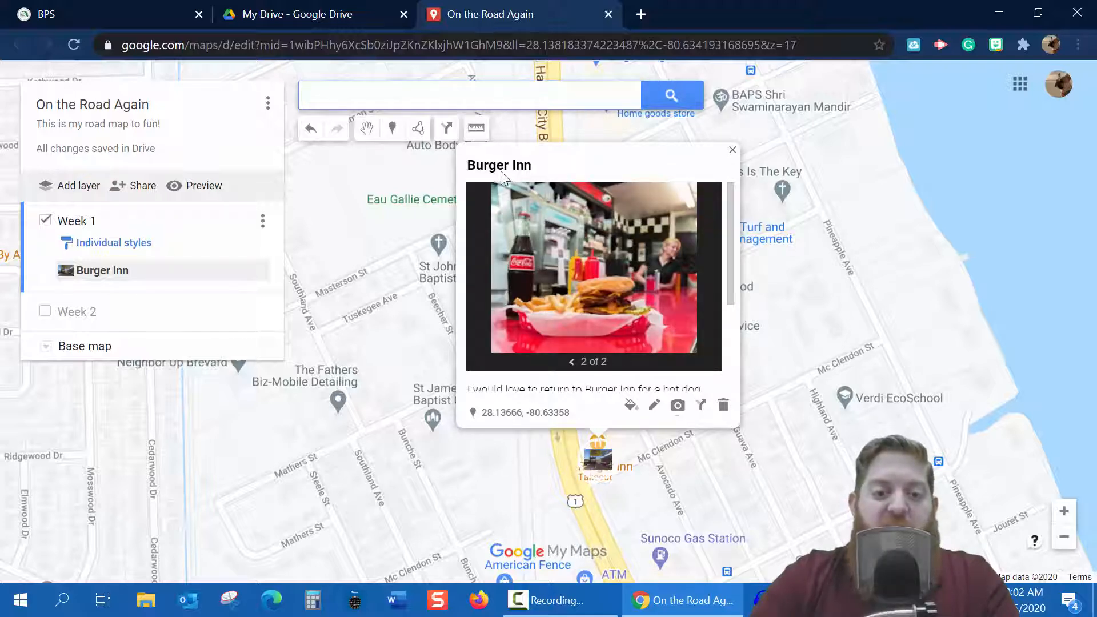
{"action": "scroll", "coordinate": [564, 263], "scroll_direction": "down", "scroll_amount": 3}
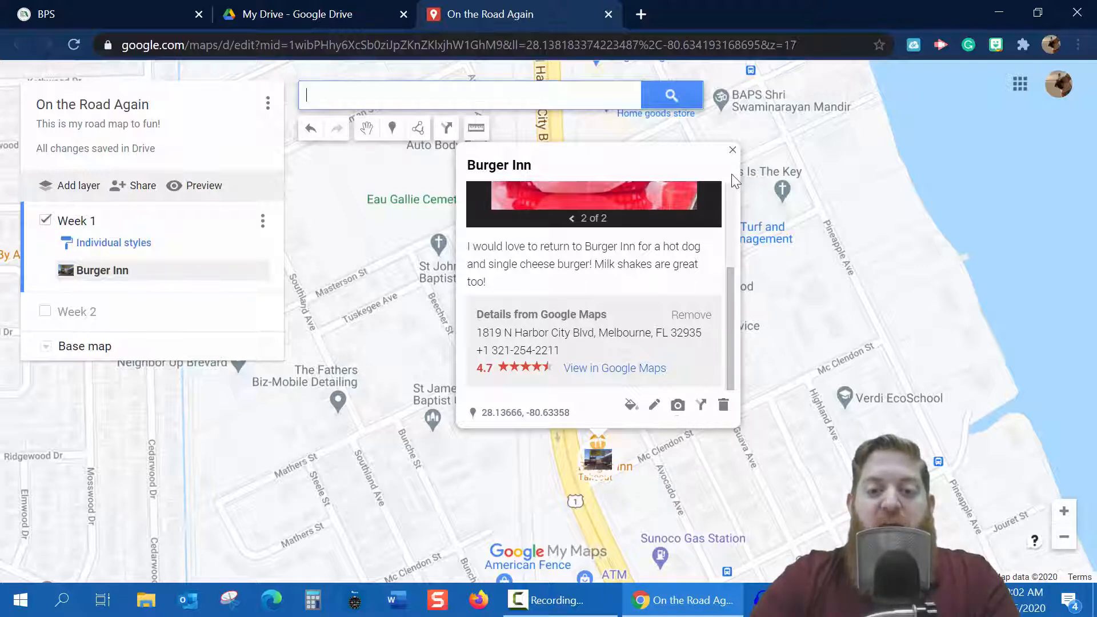
{"action": "left_click", "coordinate": [732, 150]}
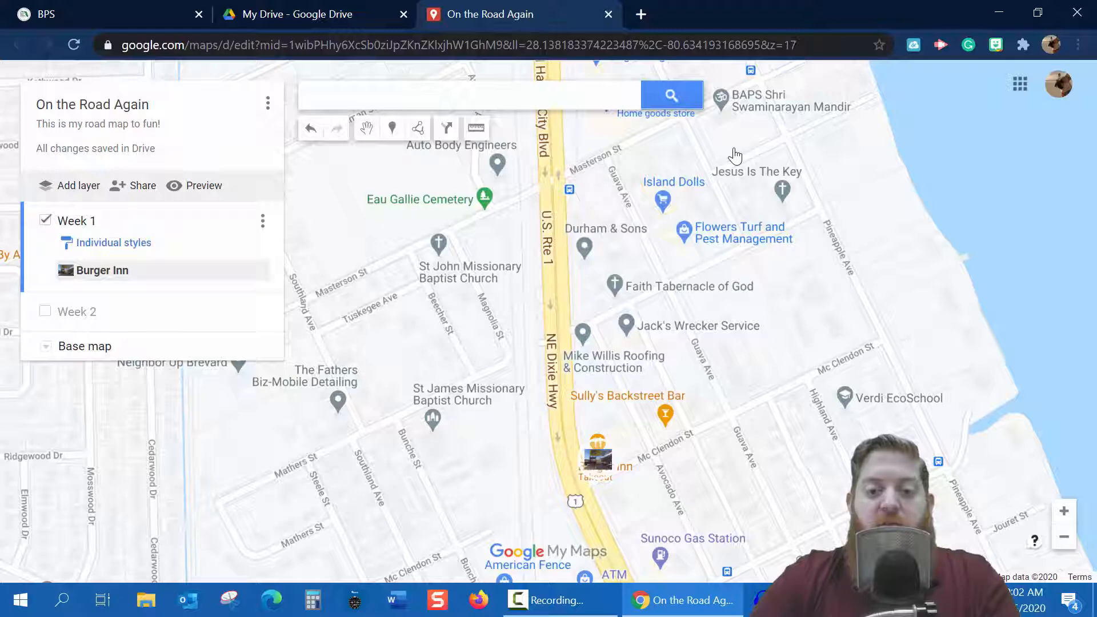
{"action": "key", "text": "ctrl+minus"}
{"action": "key", "text": "ctrl+minus"}
{"action": "key", "text": "ctrl+minus"}
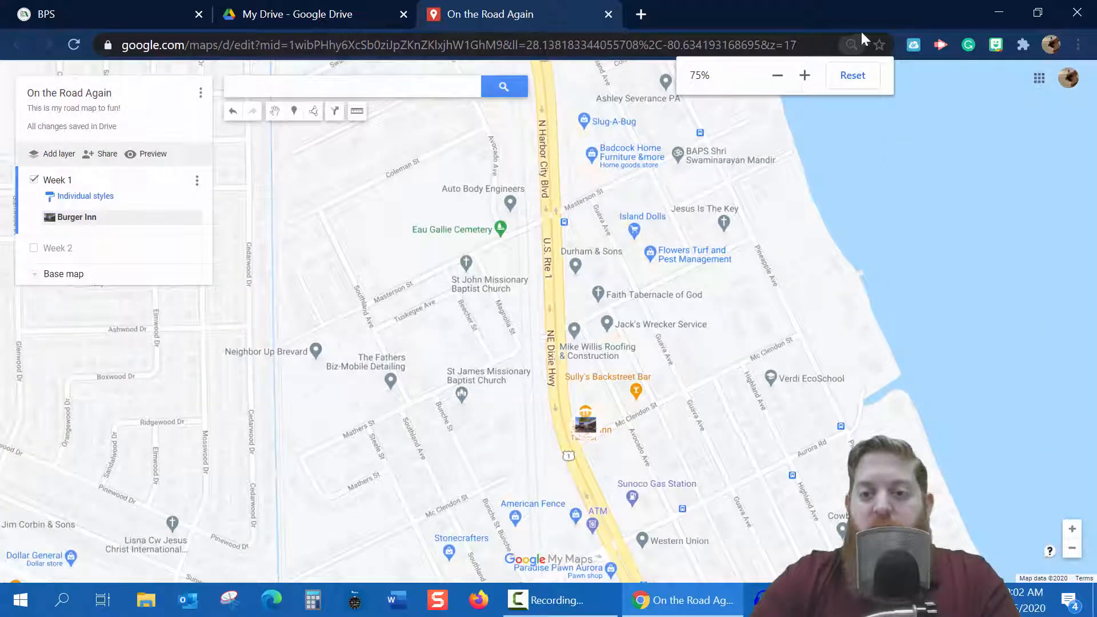
{"action": "left_click", "coordinate": [804, 75]}
{"action": "left_click", "coordinate": [805, 75]}
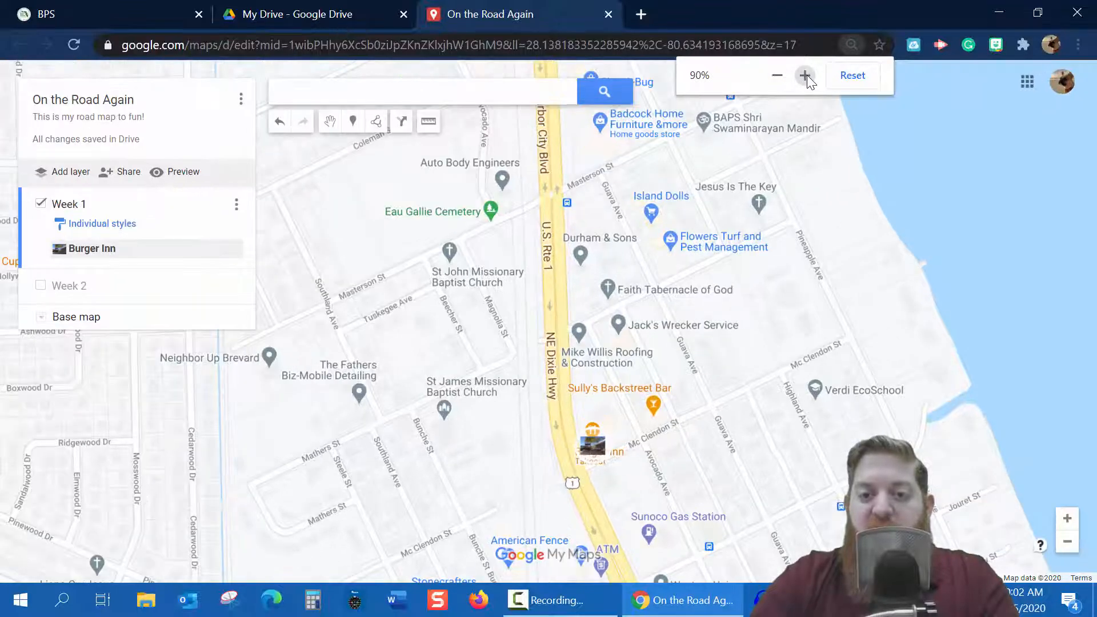
{"action": "left_click", "coordinate": [804, 76]}
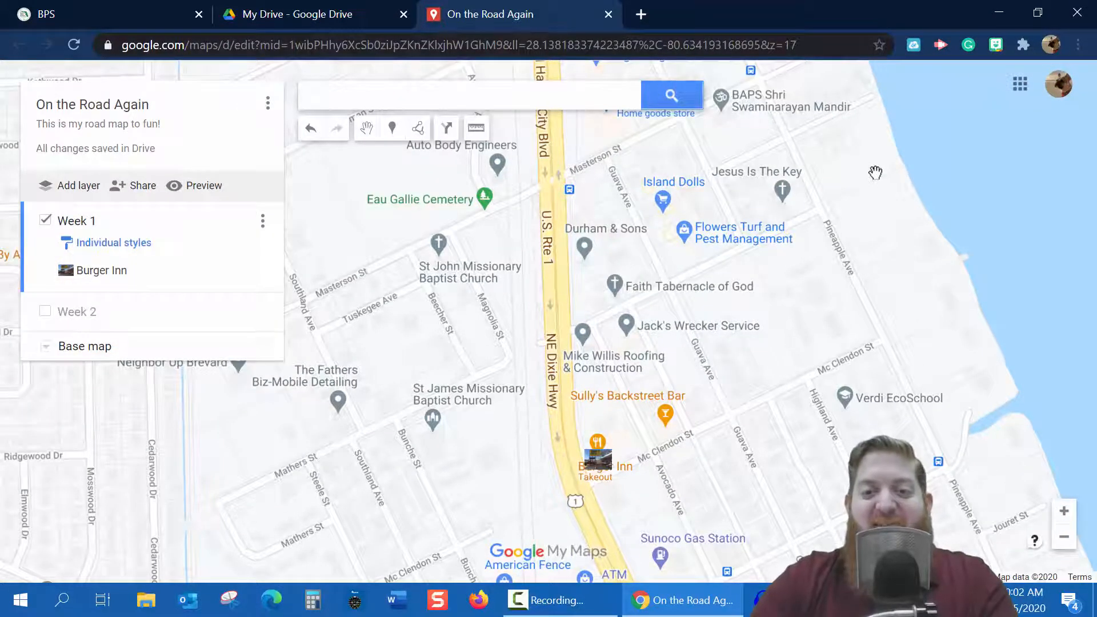
{"action": "key", "text": "ctrl+minus"}
{"action": "key", "text": "ctrl+minus"}
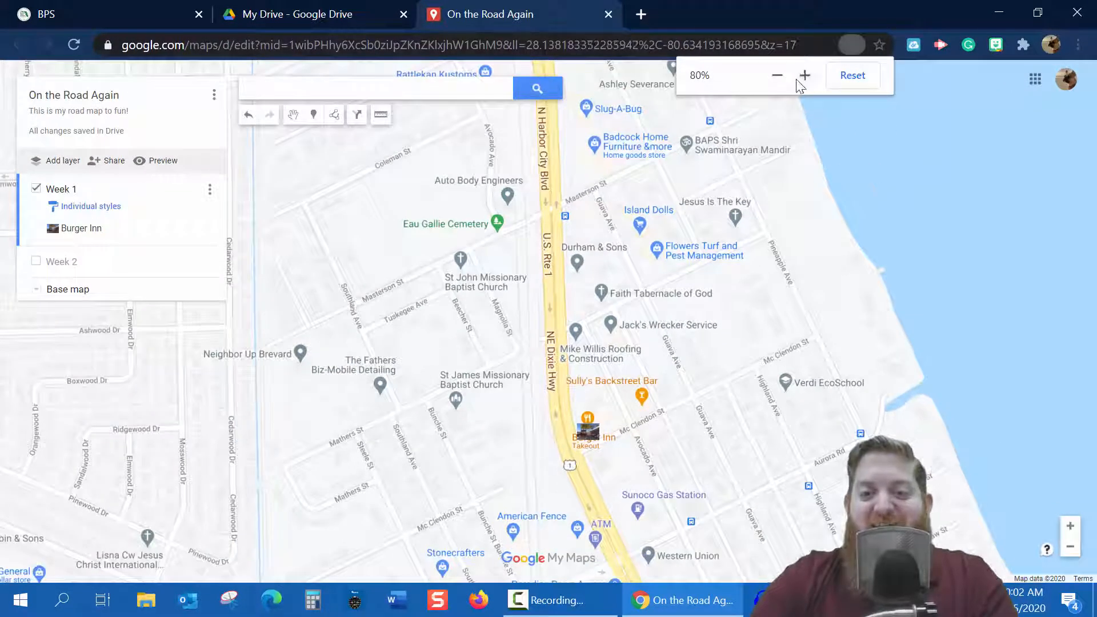
{"action": "left_click", "coordinate": [804, 75]}
{"action": "left_click", "coordinate": [804, 75]}
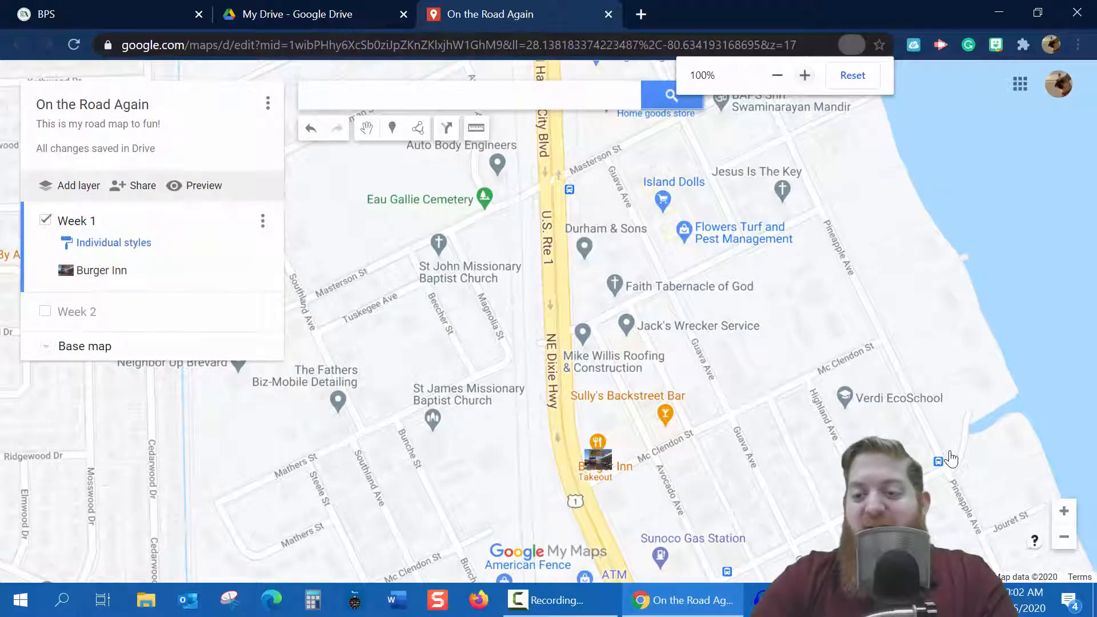
- Examine where the Burger Inn marker sits on a map view covering the whole of Florida
{"action": "left_click", "coordinate": [1064, 537]}
{"action": "left_click", "coordinate": [1064, 537]}
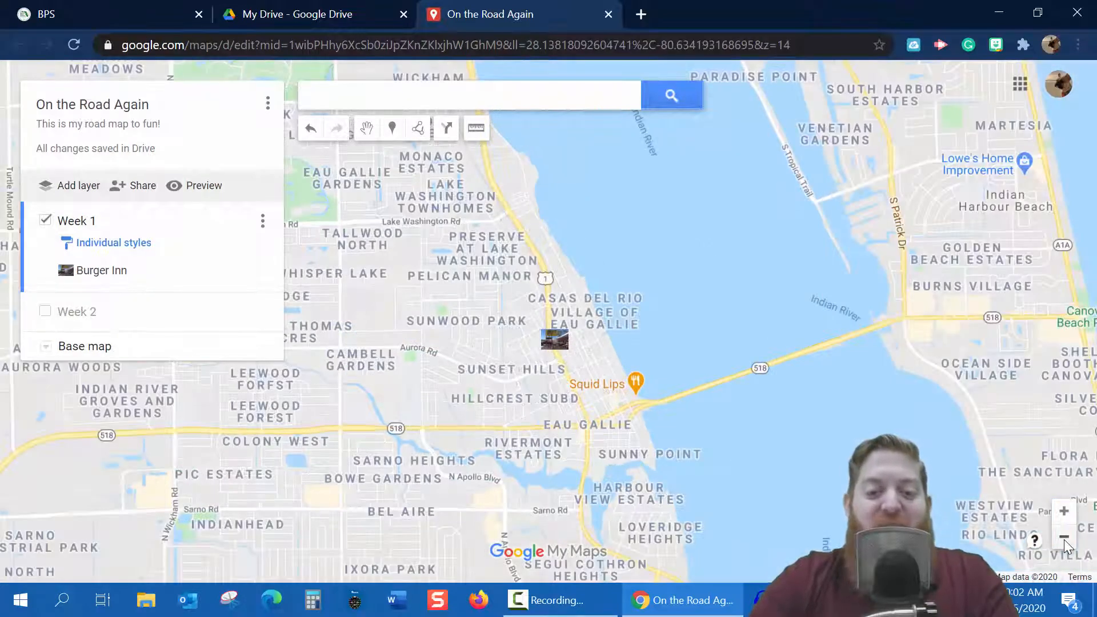
{"action": "left_click", "coordinate": [1064, 537]}
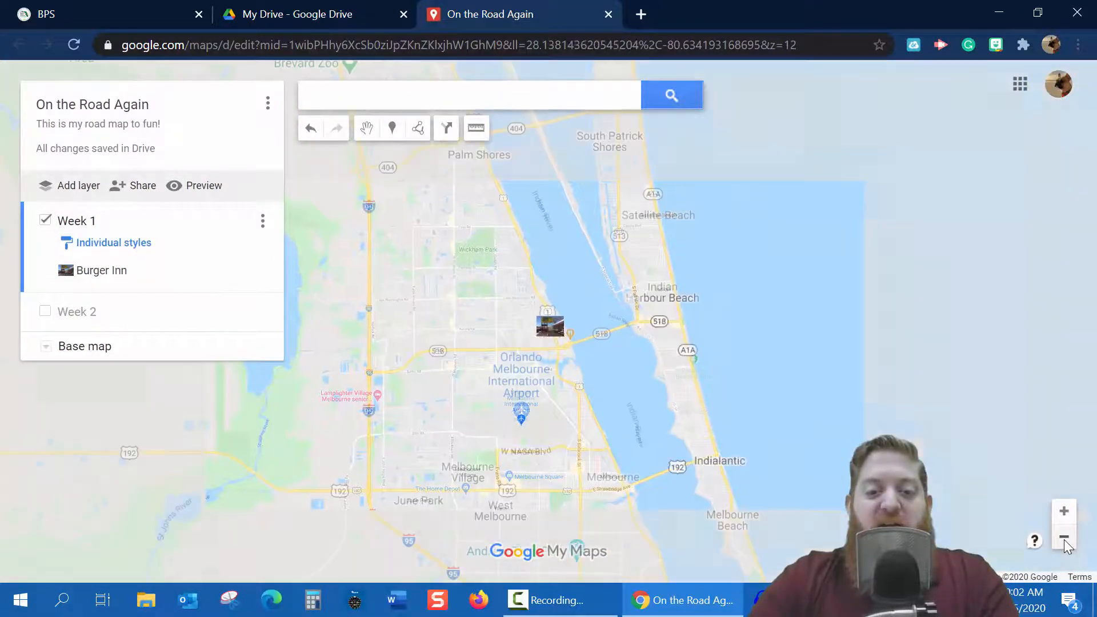
{"action": "left_click", "coordinate": [1063, 537]}
{"action": "left_click", "coordinate": [1063, 538]}
{"action": "left_click", "coordinate": [1064, 538]}
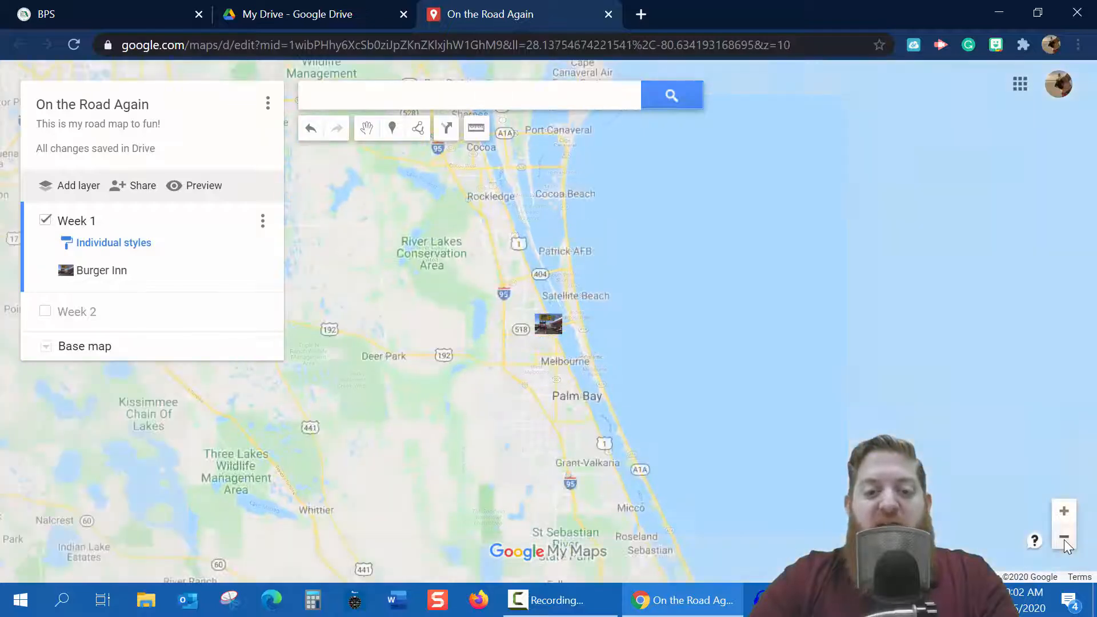
{"action": "left_click", "coordinate": [1063, 538]}
{"action": "left_click", "coordinate": [1064, 538]}
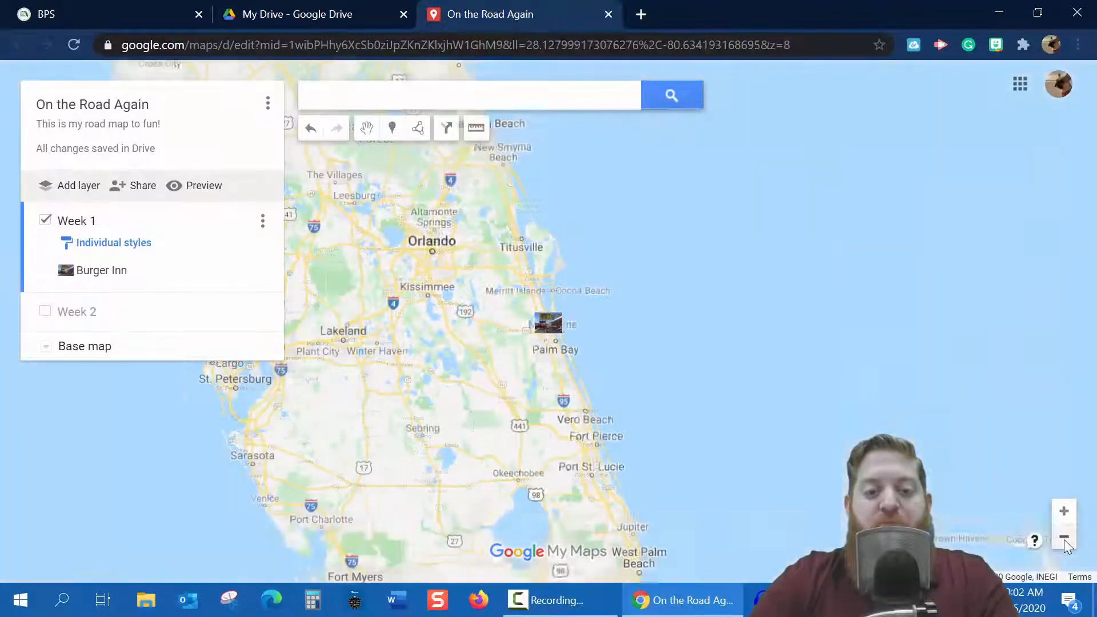
{"action": "left_click", "coordinate": [1064, 537]}
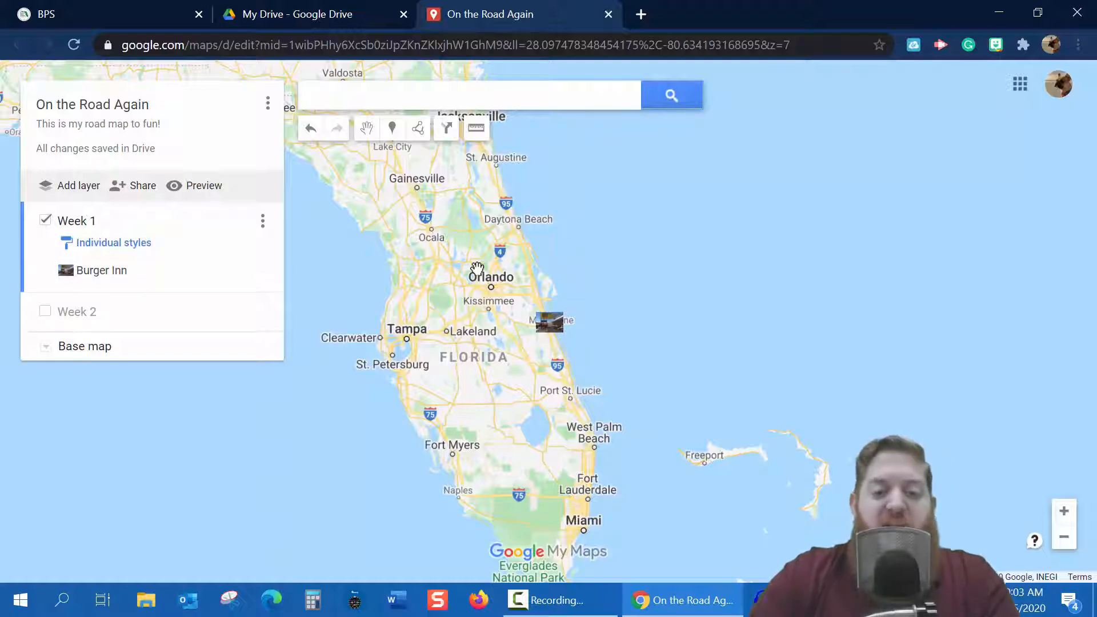
- Open the Burger Inn place from its marker, review its photo, description and Google Maps details, and close the card
{"action": "left_click", "coordinate": [551, 328]}
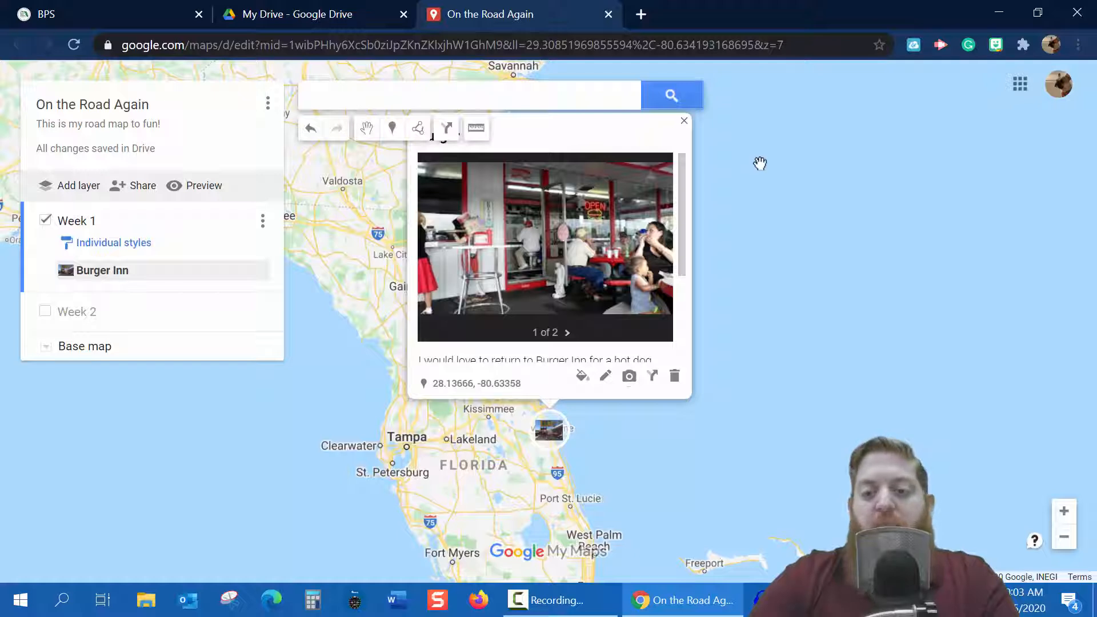
{"action": "left_click_drag", "start_coordinate": [853, 281], "coordinate": [873, 336]}
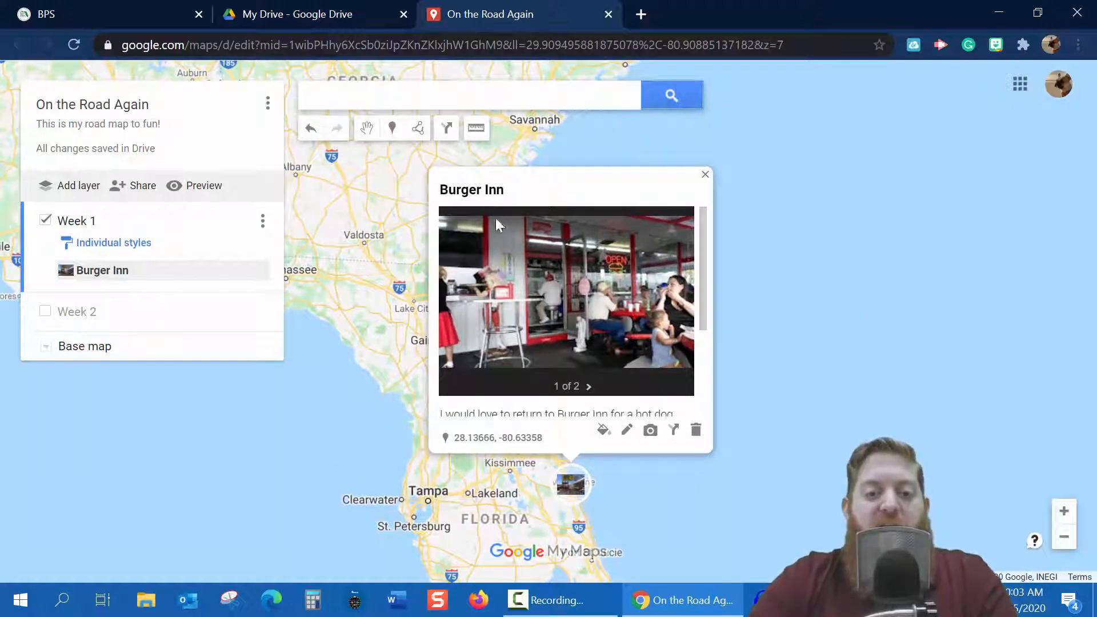
{"action": "scroll", "coordinate": [563, 286], "scroll_direction": "down", "scroll_amount": 2}
{"action": "scroll", "coordinate": [563, 286], "scroll_direction": "down", "scroll_amount": 1}
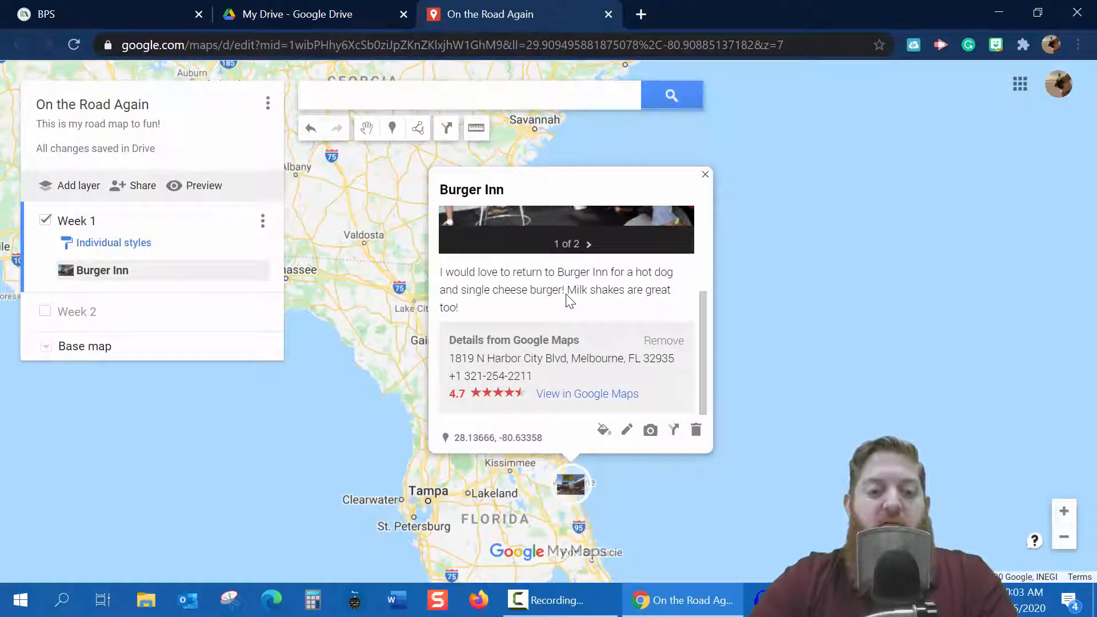
{"action": "left_click", "coordinate": [705, 174]}
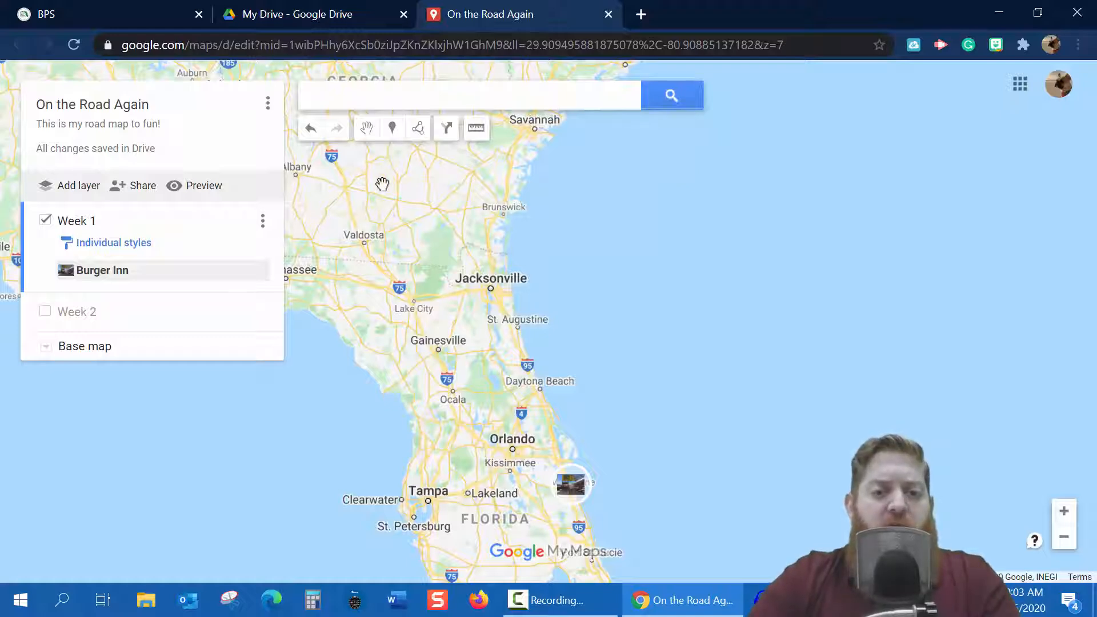
- Search for "Sea world", choose Sea World Orlando on Sea World Drive and add it to the Week 1 layer
{"action": "left_click", "coordinate": [477, 96]}
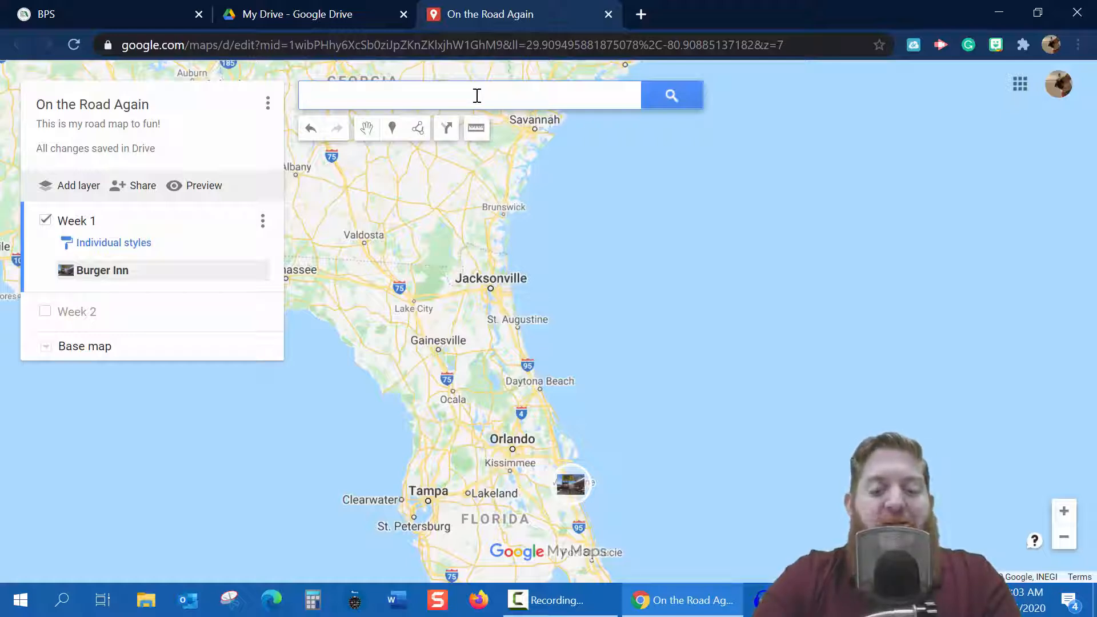
{"action": "type", "text": "Sea"}
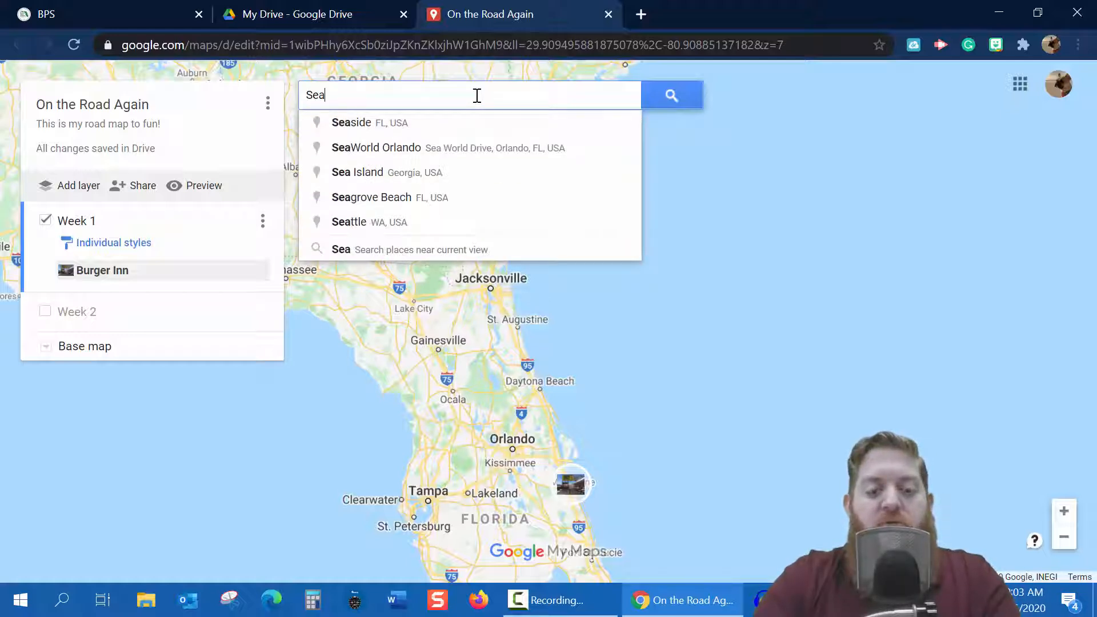
{"action": "type", "text": " world"}
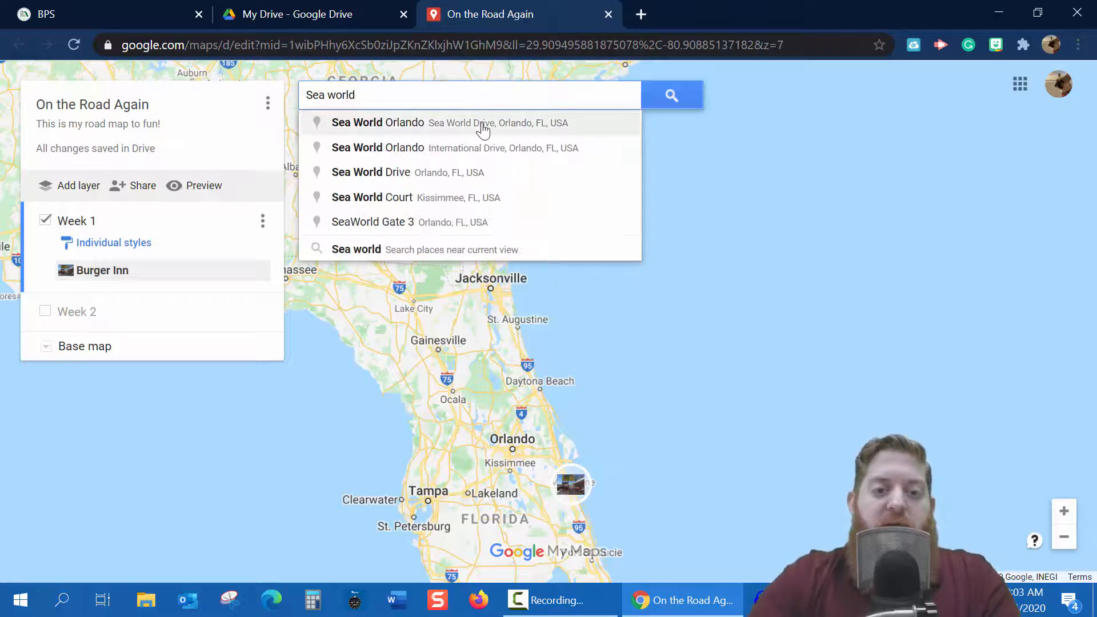
{"action": "left_click", "coordinate": [483, 130]}
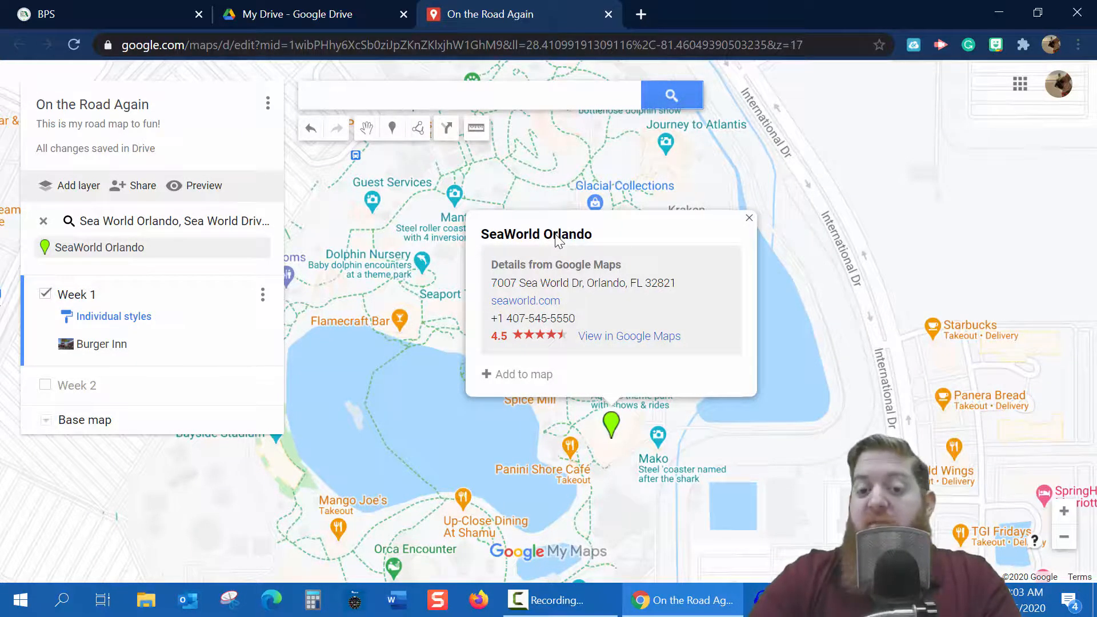
{"action": "left_click", "coordinate": [495, 375]}
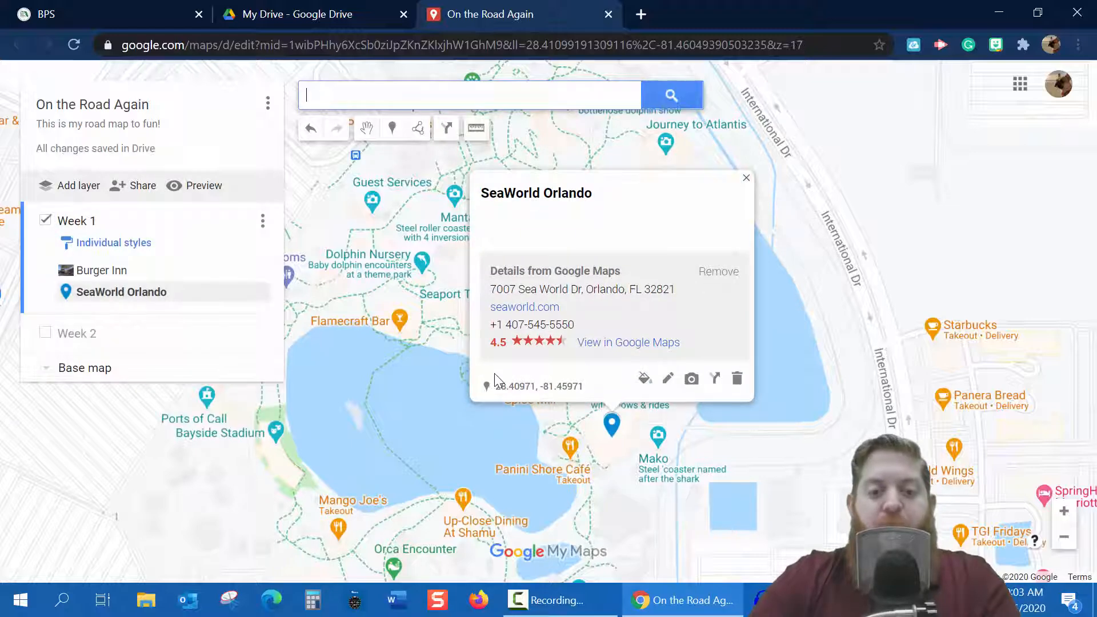
- Change the SeaWorld Orlando marker to the dolphin icon from the Animals category
{"action": "left_click", "coordinate": [643, 379]}
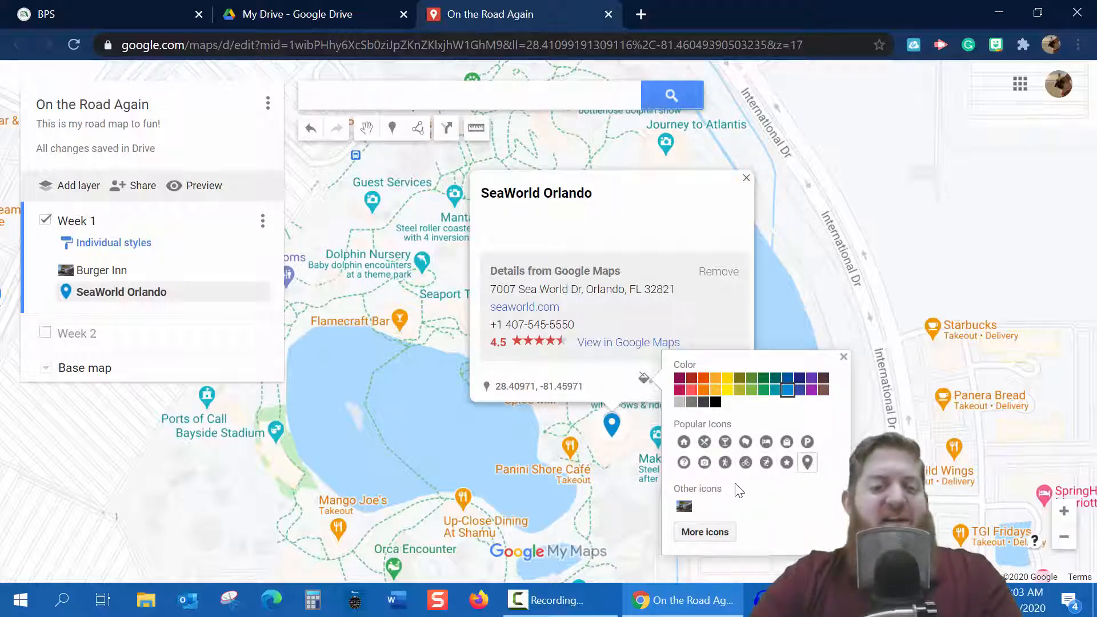
{"action": "left_click", "coordinate": [709, 535]}
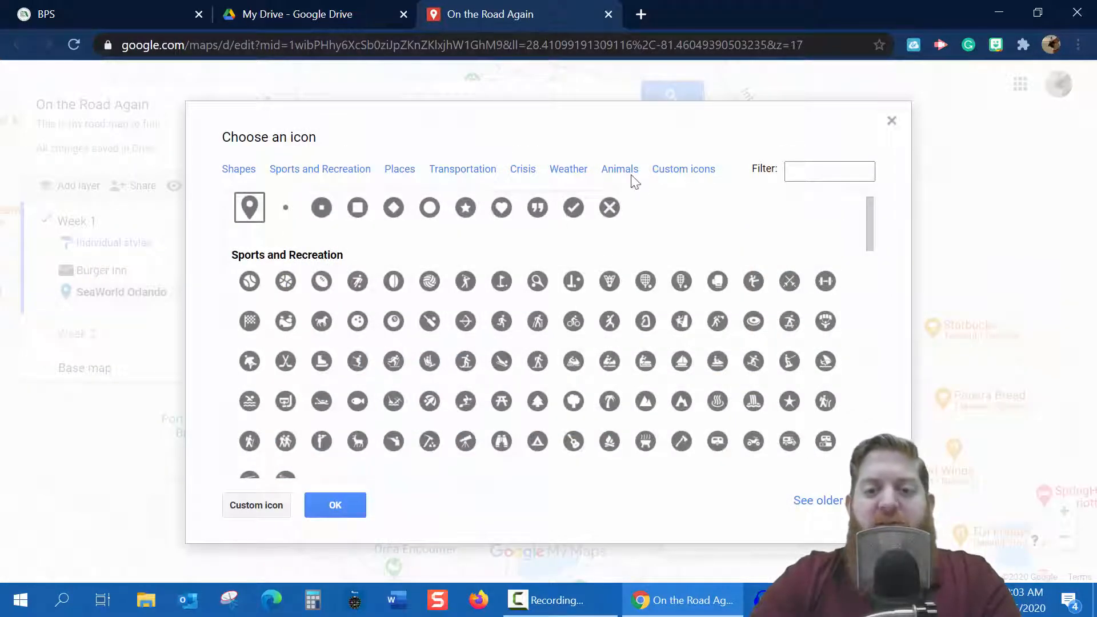
{"action": "left_click", "coordinate": [610, 171]}
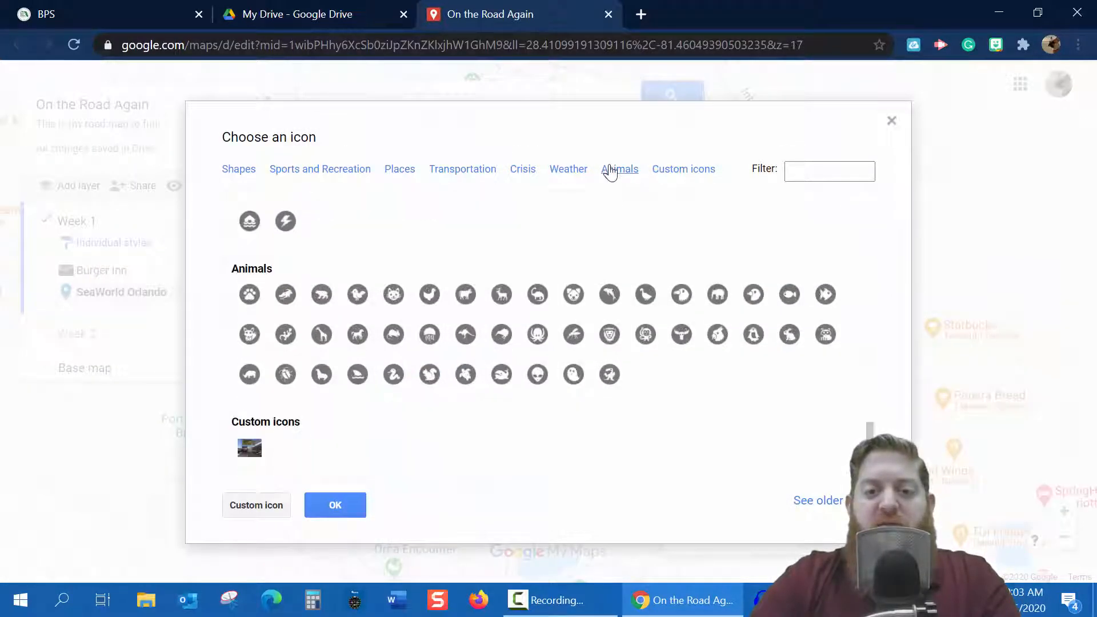
{"action": "left_click", "coordinate": [611, 303]}
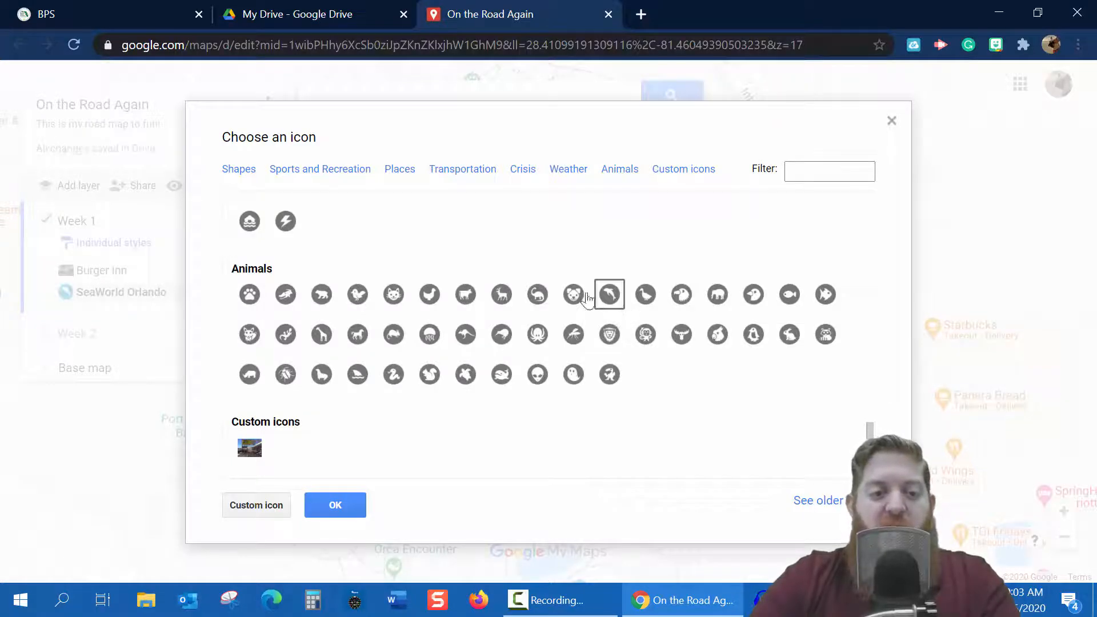
{"action": "left_click", "coordinate": [324, 510]}
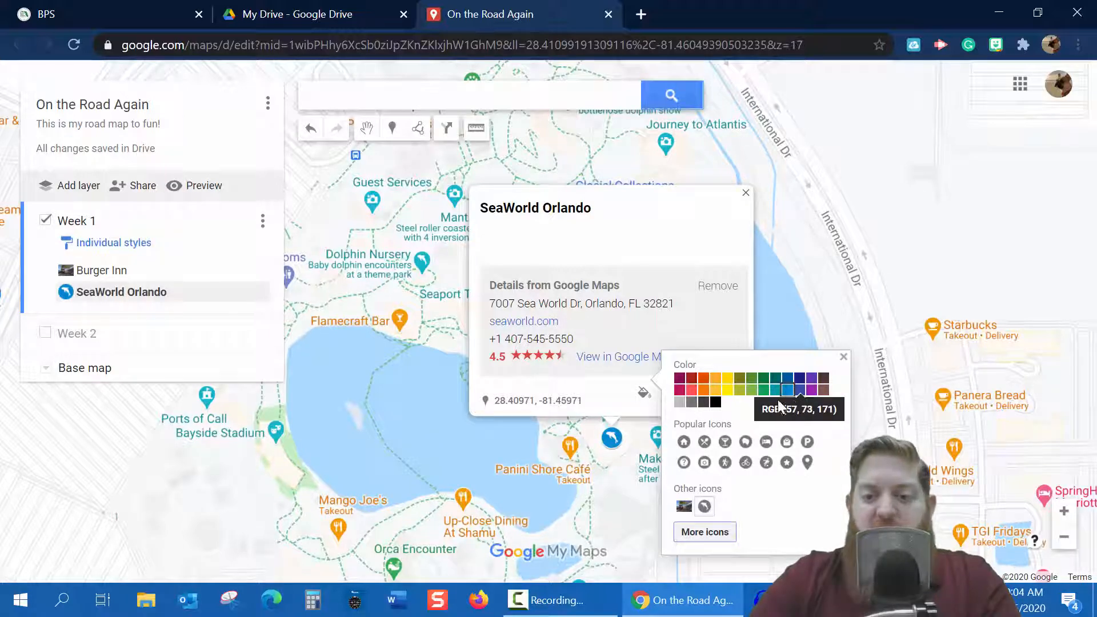
- Try dark green on the SeaWorld Orlando marker, settle on indigo RGB (57, 73, 171) and close the style options
{"action": "left_click", "coordinate": [765, 380]}
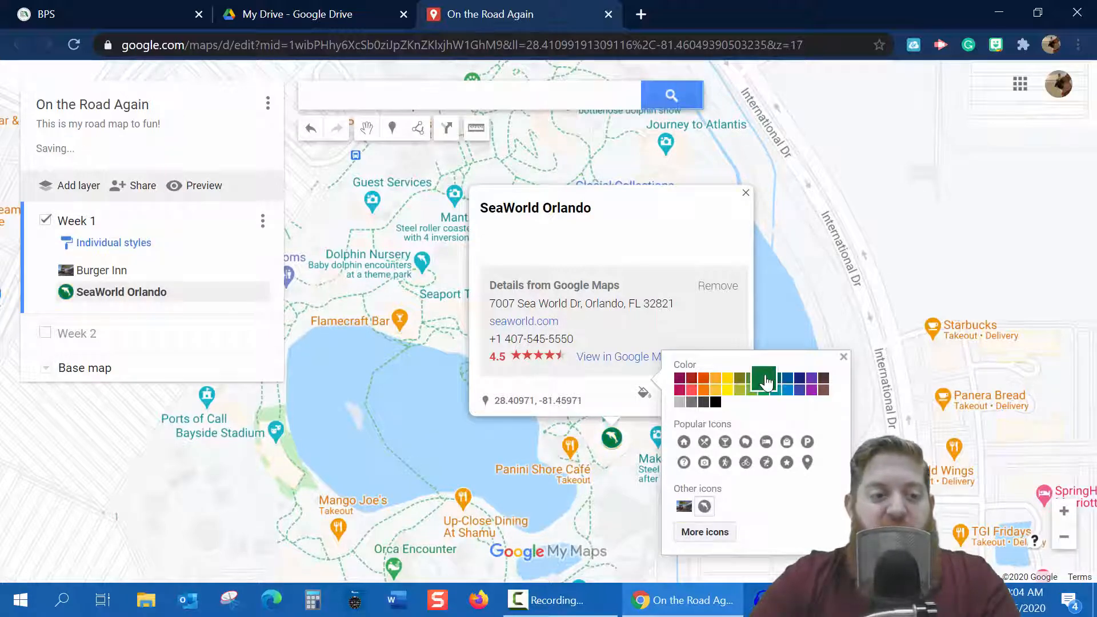
{"action": "left_click", "coordinate": [800, 394]}
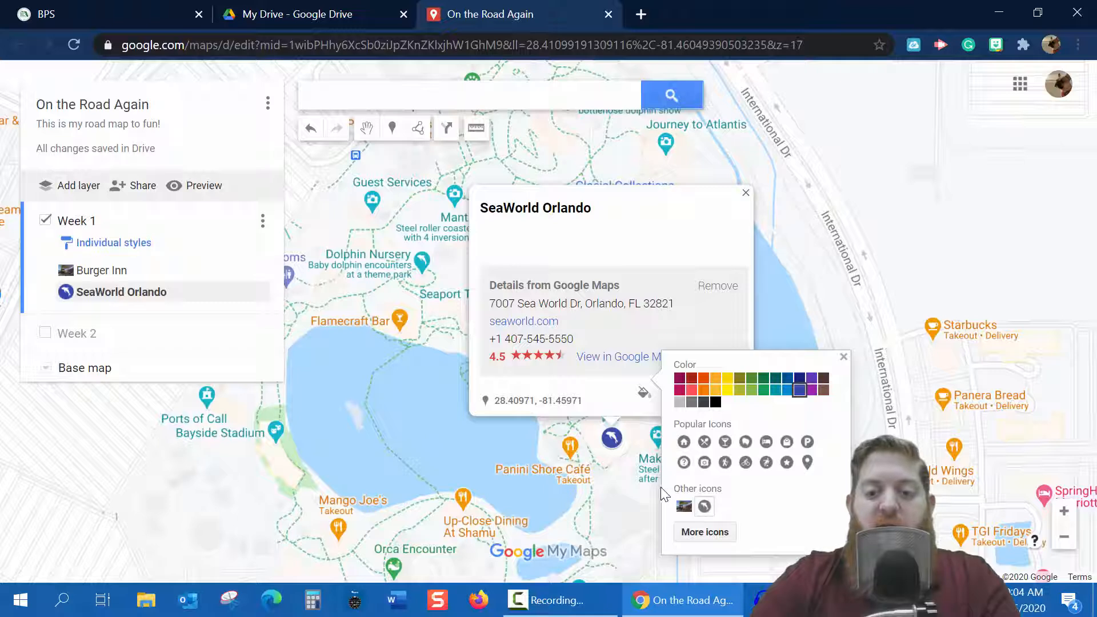
{"action": "left_click", "coordinate": [843, 355]}
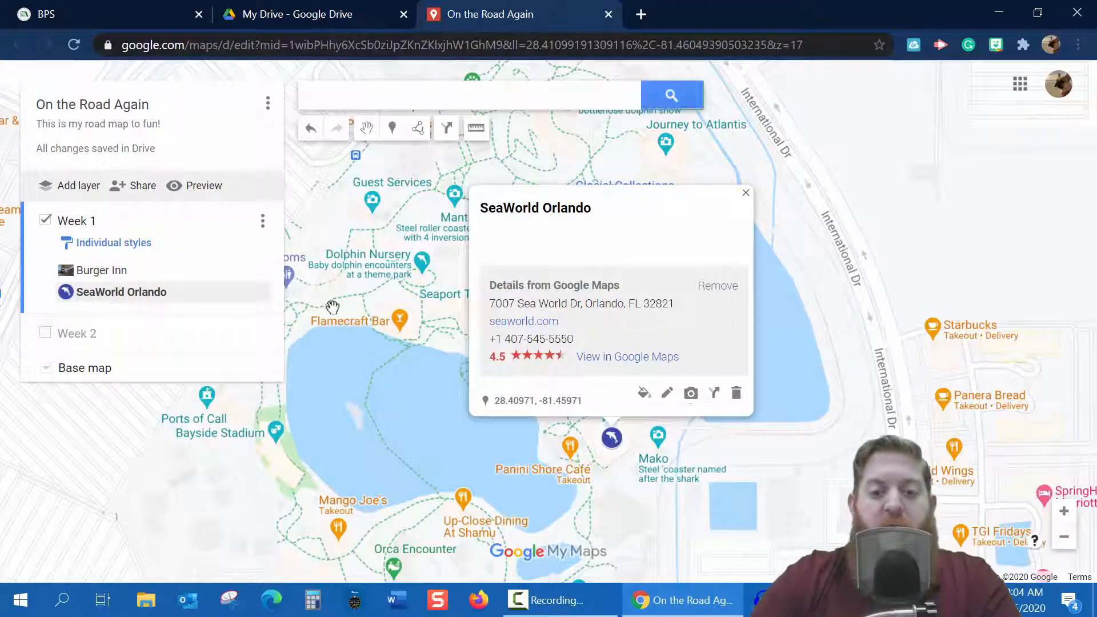
- Save the description "I love to see all of the amazing wild life at this park! I can't wait to return! :D" for SeaWorld Orlando
{"action": "left_click", "coordinate": [667, 392]}
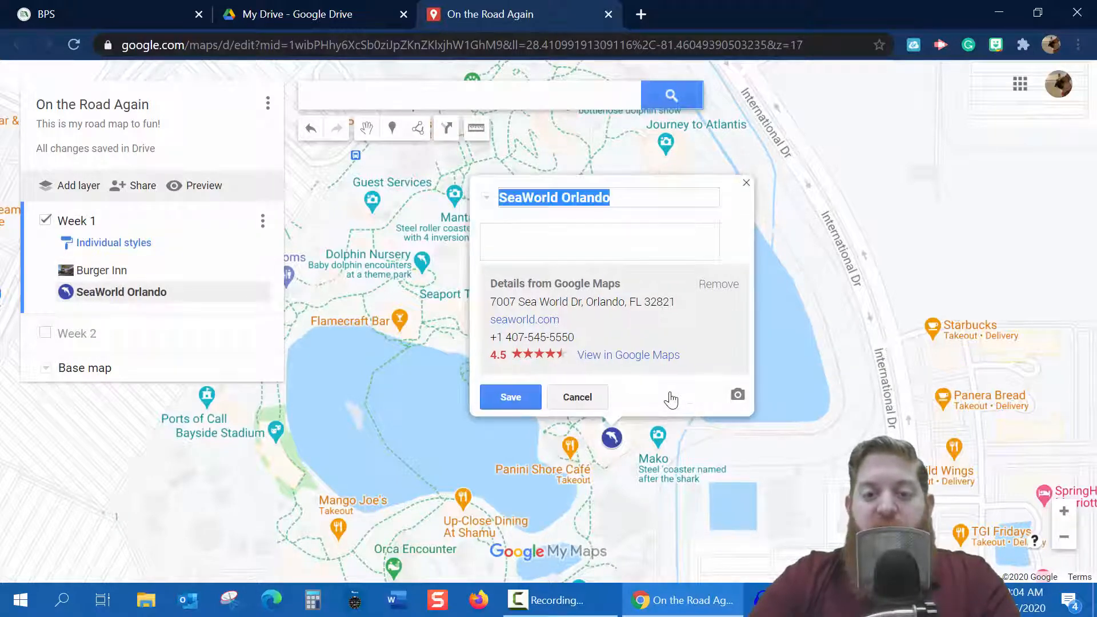
{"action": "left_click", "coordinate": [616, 233]}
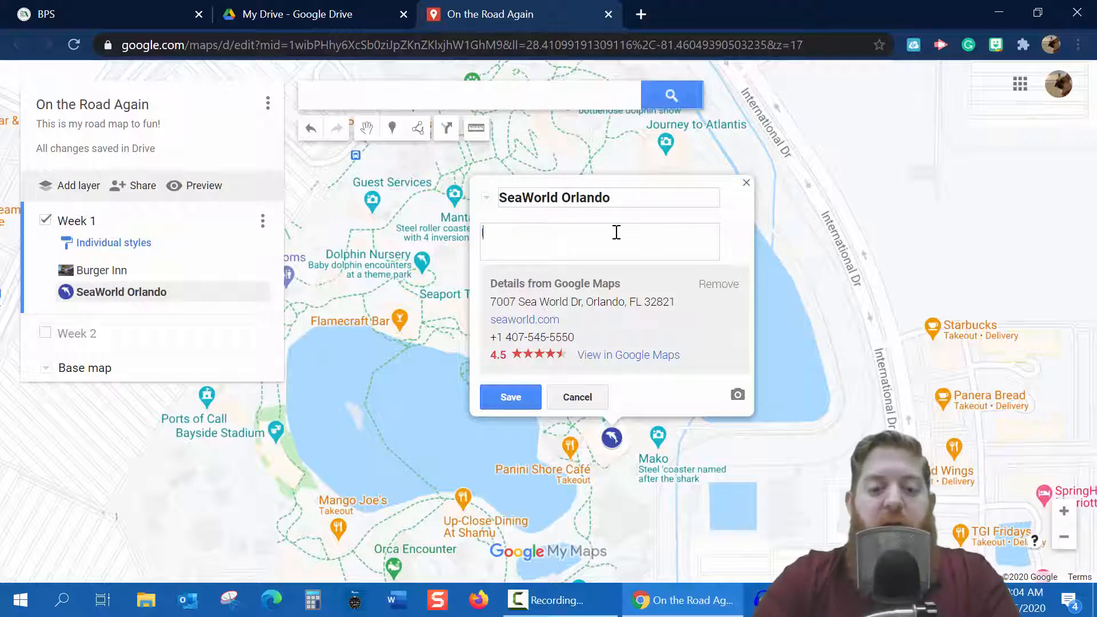
{"action": "type", "text": "ee"}
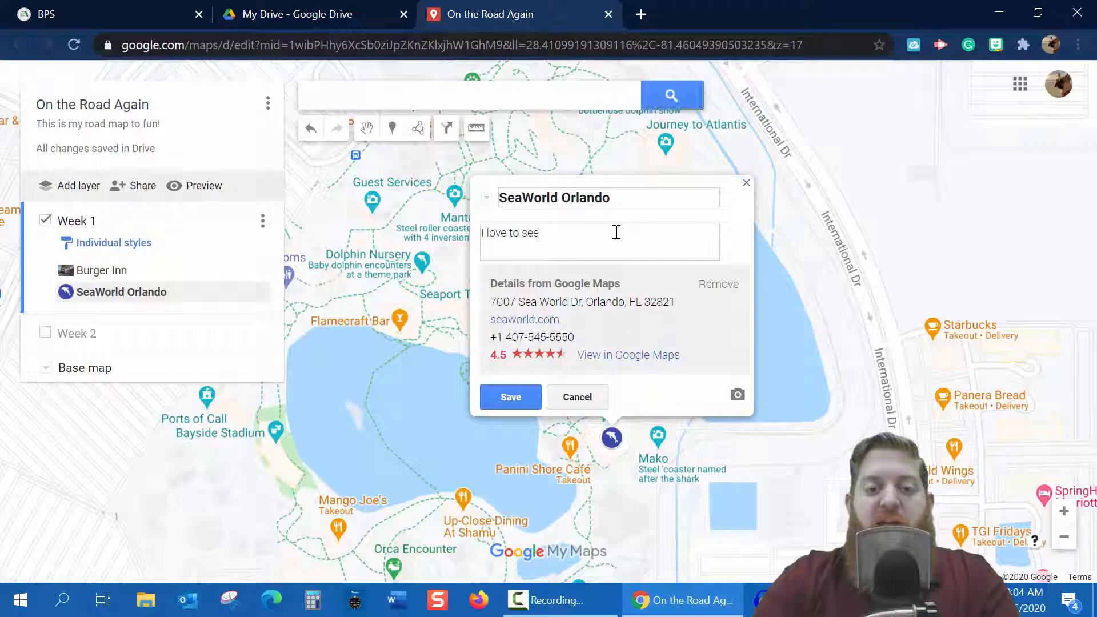
{"action": "type", "text": " all of the ama"}
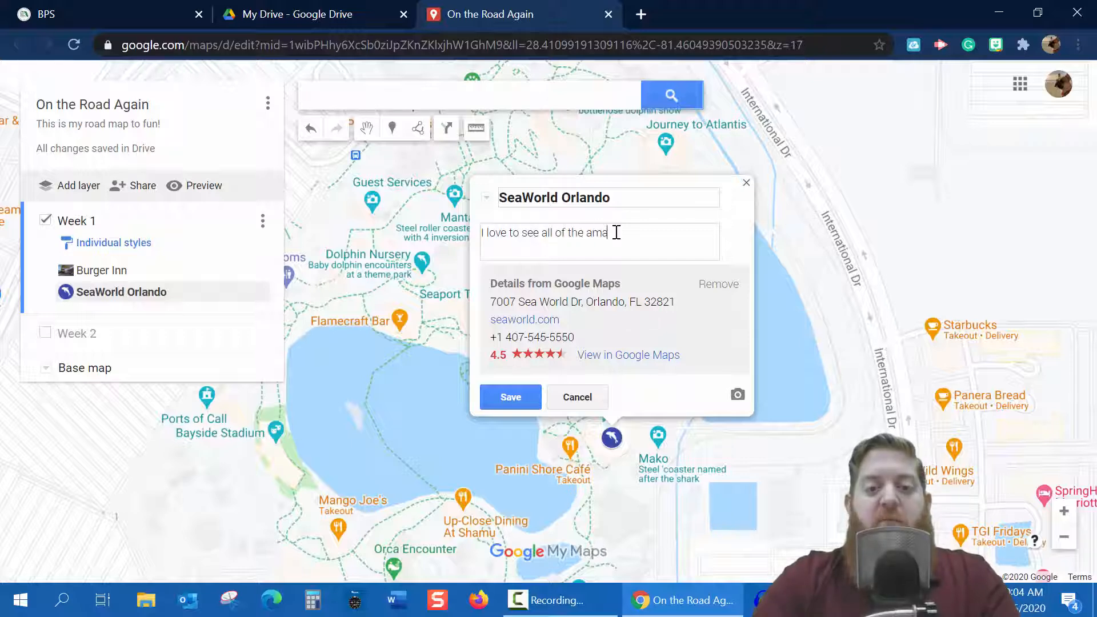
{"action": "type", "text": "zing wild life at this par"}
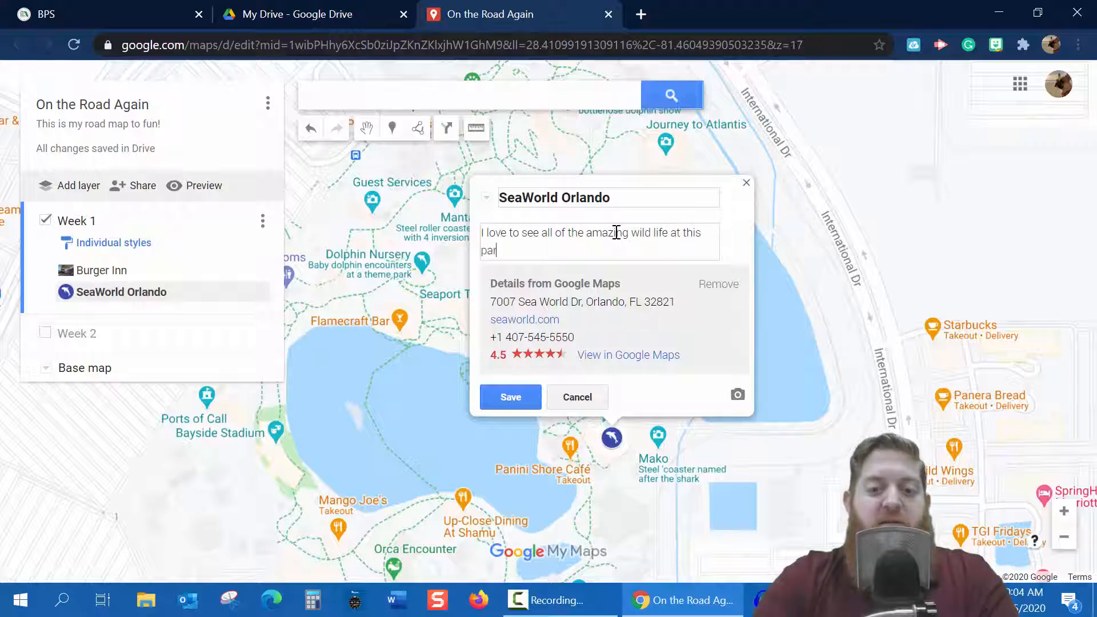
{"action": "type", "text": "k! I c"}
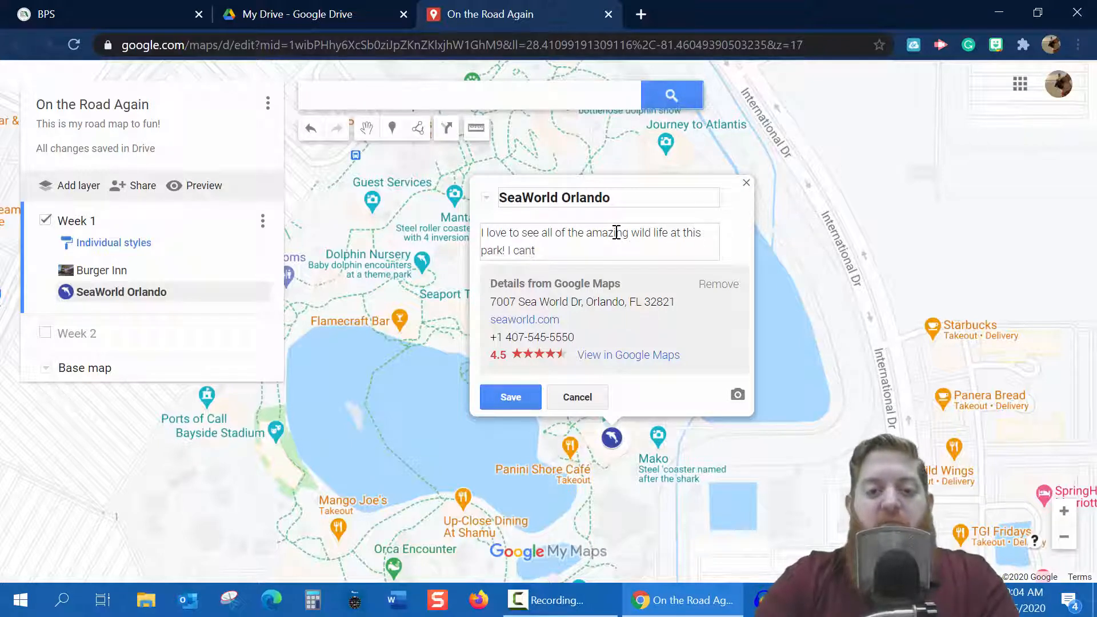
{"action": "type", "text": "an't wait to return"}
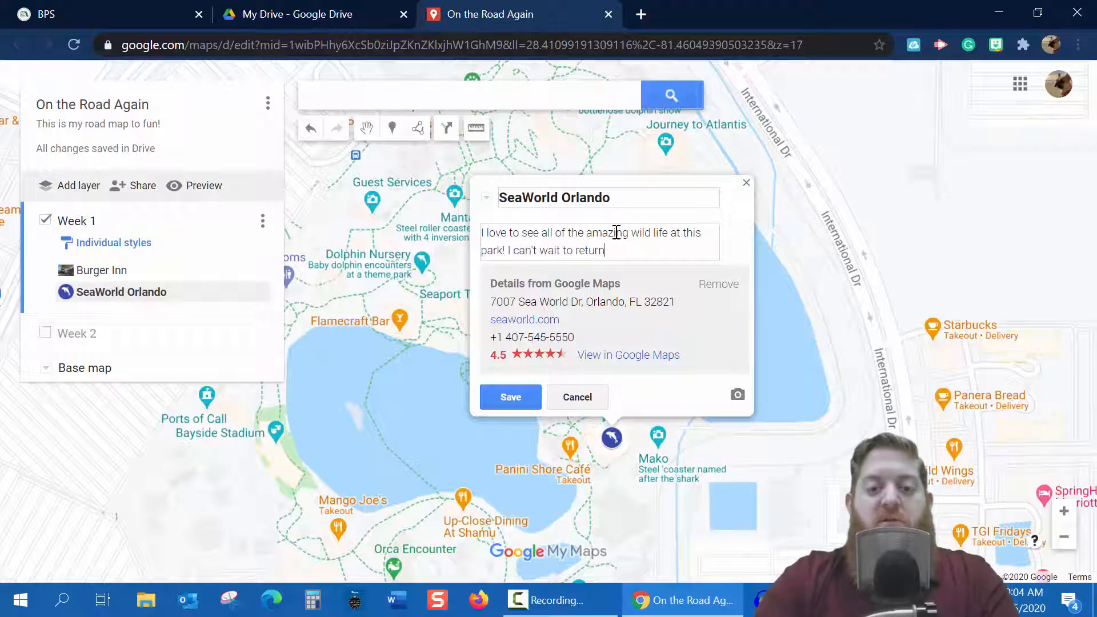
{"action": "type", "text": "! :D"}
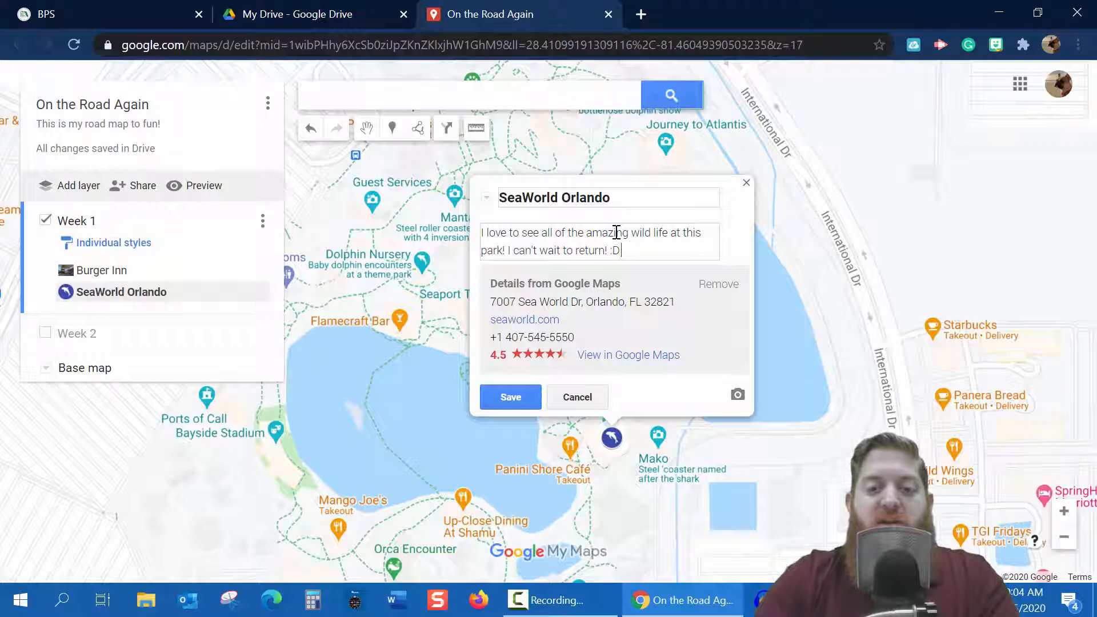
{"action": "left_click", "coordinate": [512, 399]}
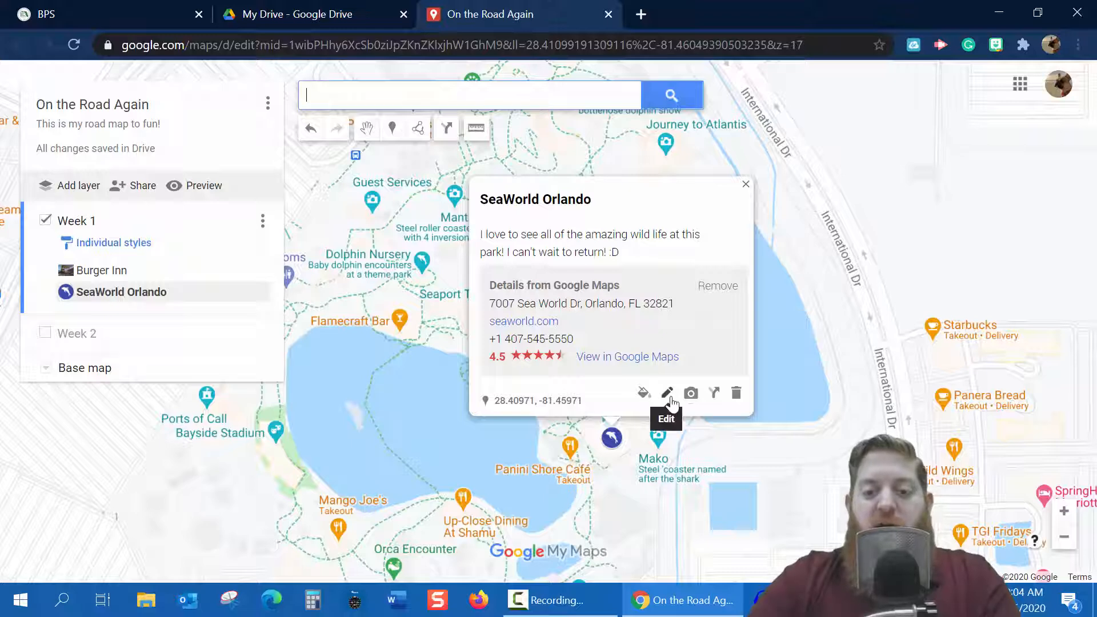
- Start adding a photo to SeaWorld Orlando and run a Google image search for "sea world orlando"
{"action": "left_click", "coordinate": [691, 394]}
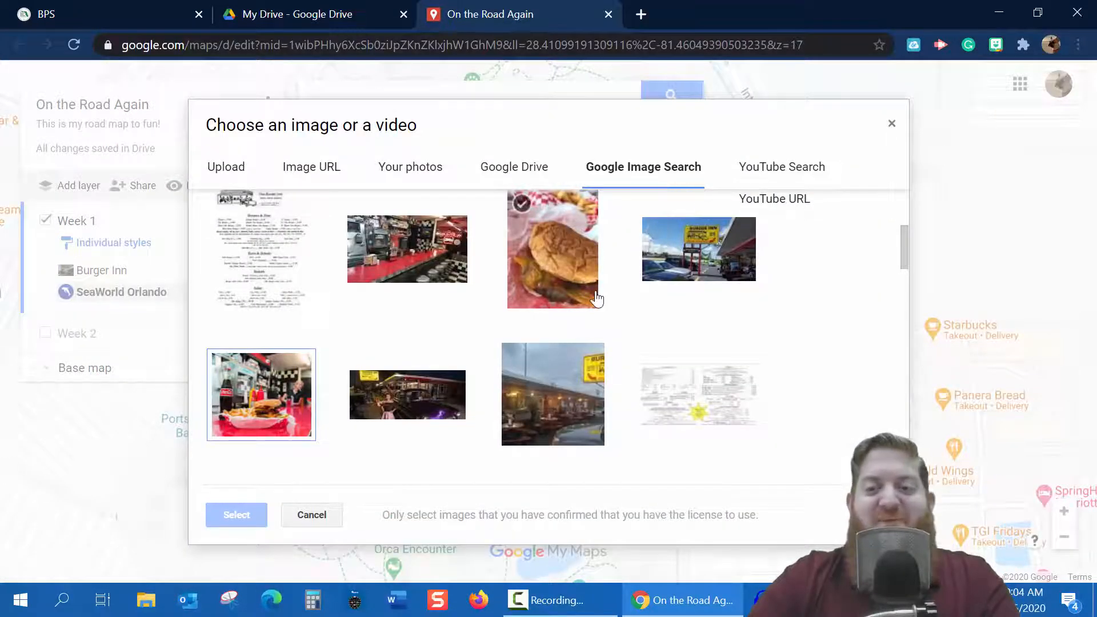
{"action": "scroll", "coordinate": [597, 299], "scroll_direction": "up", "scroll_amount": 5}
{"action": "left_click", "coordinate": [408, 227]}
{"action": "key", "text": "BackSpace"}
{"action": "key", "text": "BackSpace"}
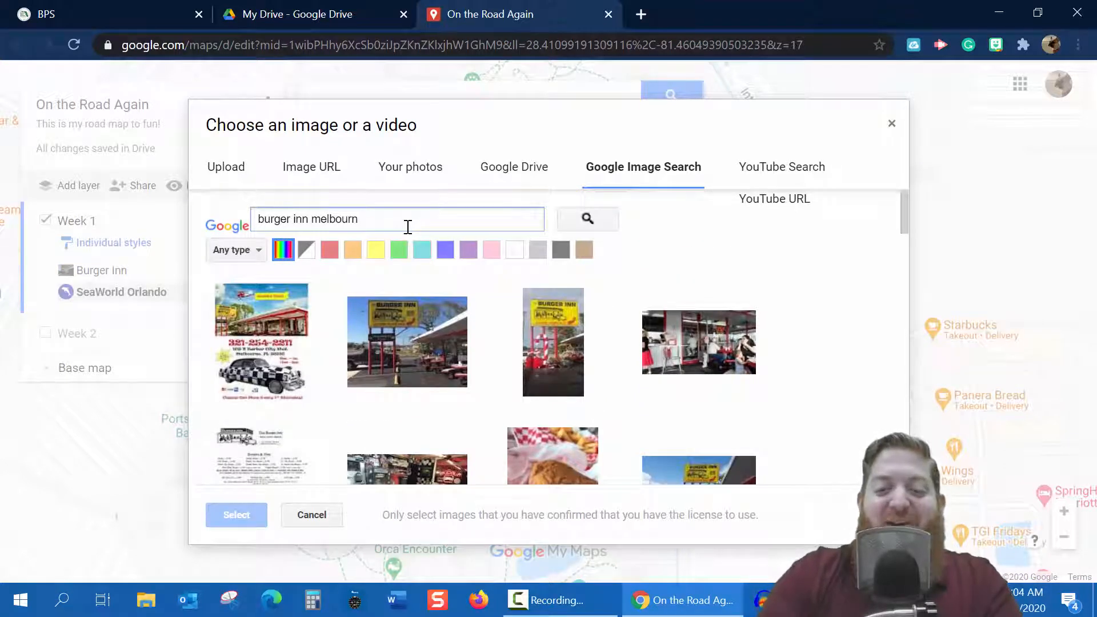
{"action": "key", "text": "BackSpace"}
{"action": "key", "text": "BackSpace"}
{"action": "key", "text": "BackSpace"}
{"action": "key", "text": "BackSpace"}
{"action": "key", "text": "BackSpace"}
{"action": "key", "text": "BackSpace"}
{"action": "key", "text": "BackSpace"}
{"action": "key", "text": "BackSpace"}
{"action": "key", "text": "BackSpace"}
{"action": "key", "text": "BackSpace"}
{"action": "key", "text": "BackSpace"}
{"action": "key", "text": "BackSpace"}
{"action": "key", "text": "BackSpace"}
{"action": "key", "text": "BackSpace"}
{"action": "key", "text": "BackSpace"}
{"action": "key", "text": "BackSpace"}
{"action": "key", "text": "BackSpace"}
{"action": "key", "text": "BackSpace"}
{"action": "type", "text": "se"}
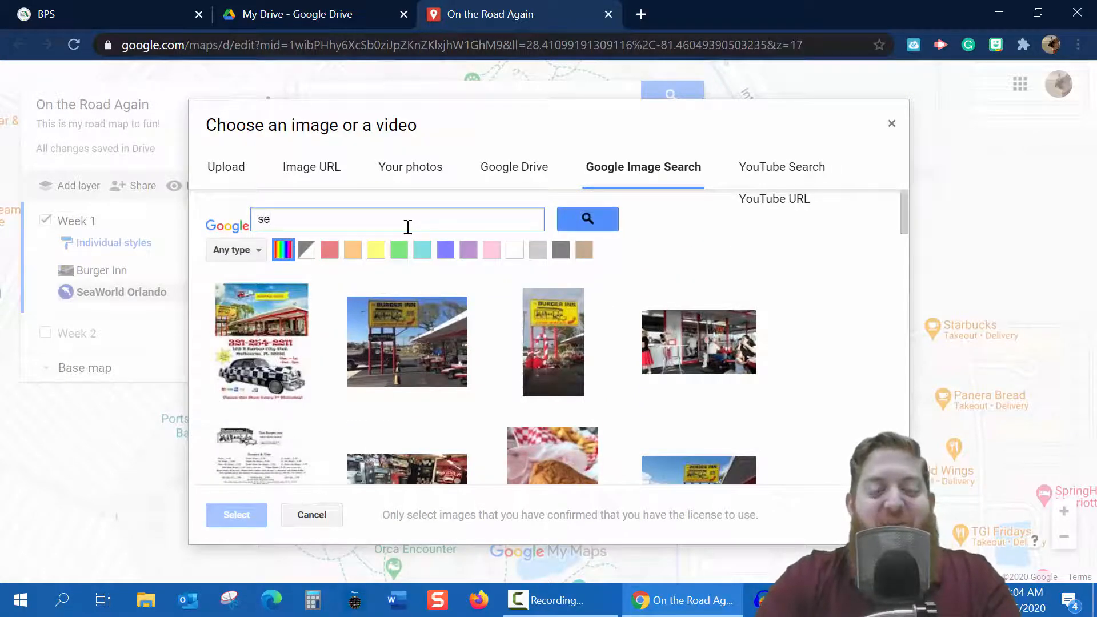
{"action": "type", "text": "a world orlando"}
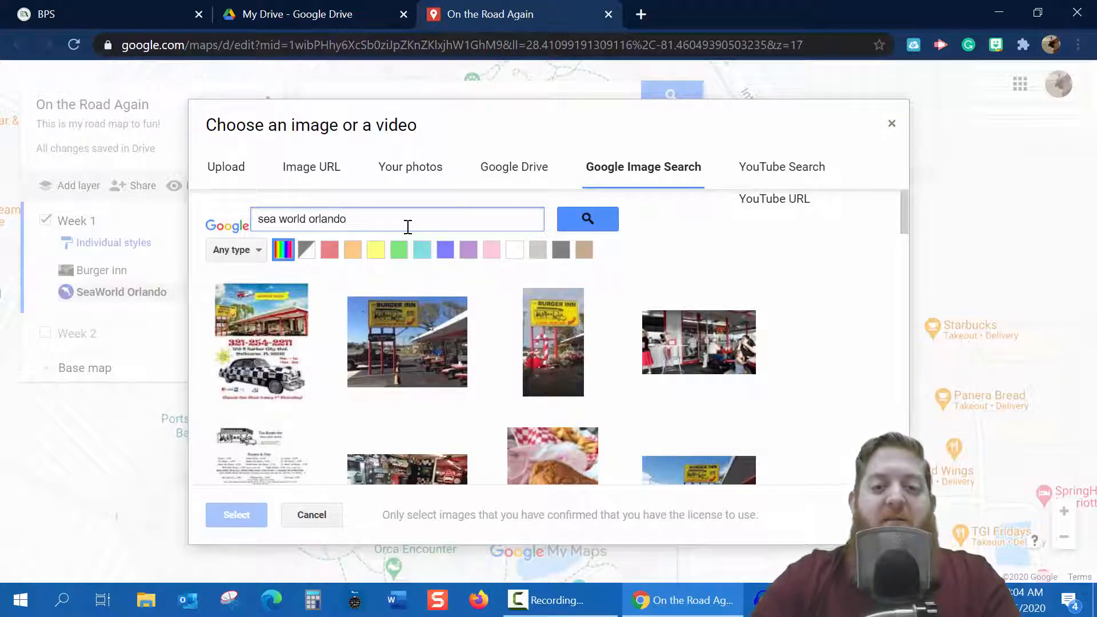
{"action": "left_click", "coordinate": [579, 218]}
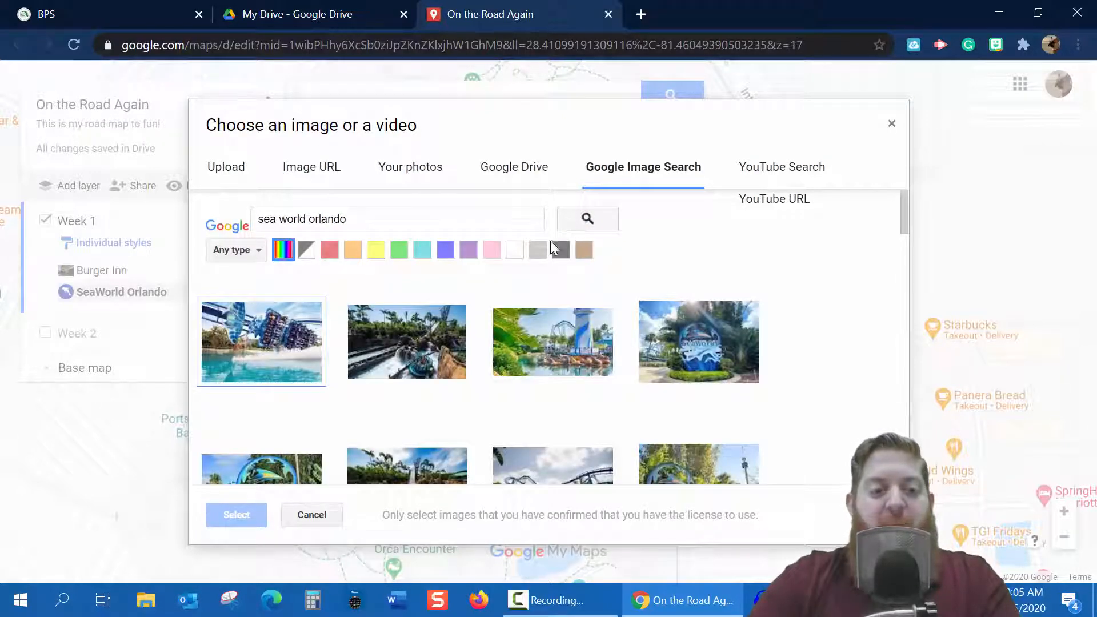
- Choose the picture of the leaping orcas from the image results and save it as SeaWorld Orlando's photo
{"action": "left_click", "coordinate": [313, 350]}
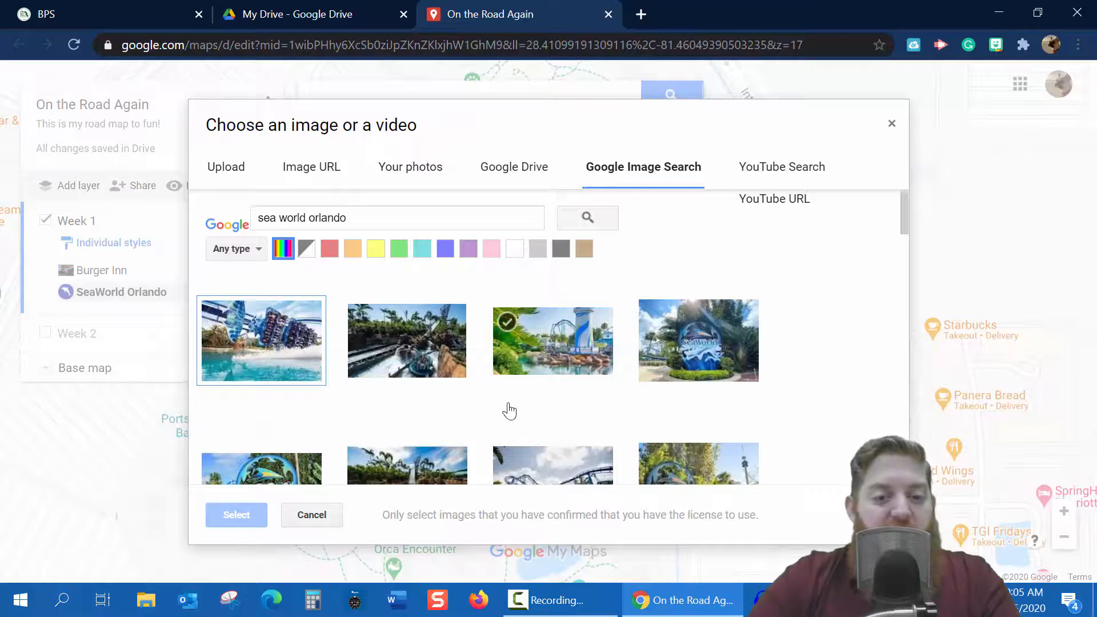
{"action": "scroll", "coordinate": [509, 410], "scroll_direction": "down", "scroll_amount": 5}
{"action": "scroll", "coordinate": [509, 410], "scroll_direction": "down", "scroll_amount": 1}
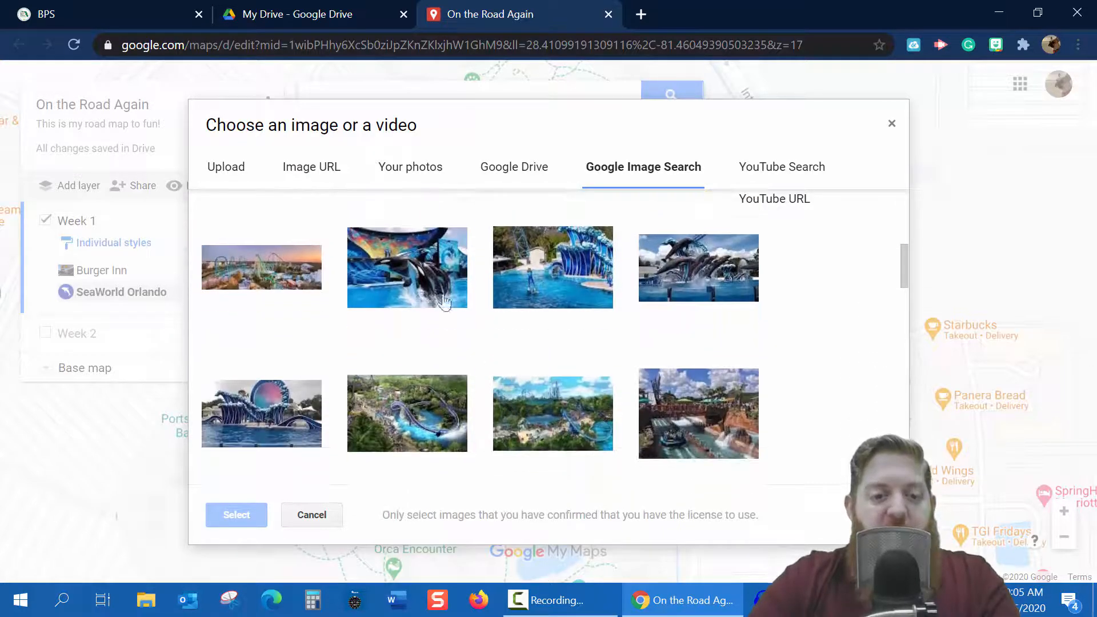
{"action": "left_click", "coordinate": [418, 282]}
{"action": "left_click", "coordinate": [418, 282]}
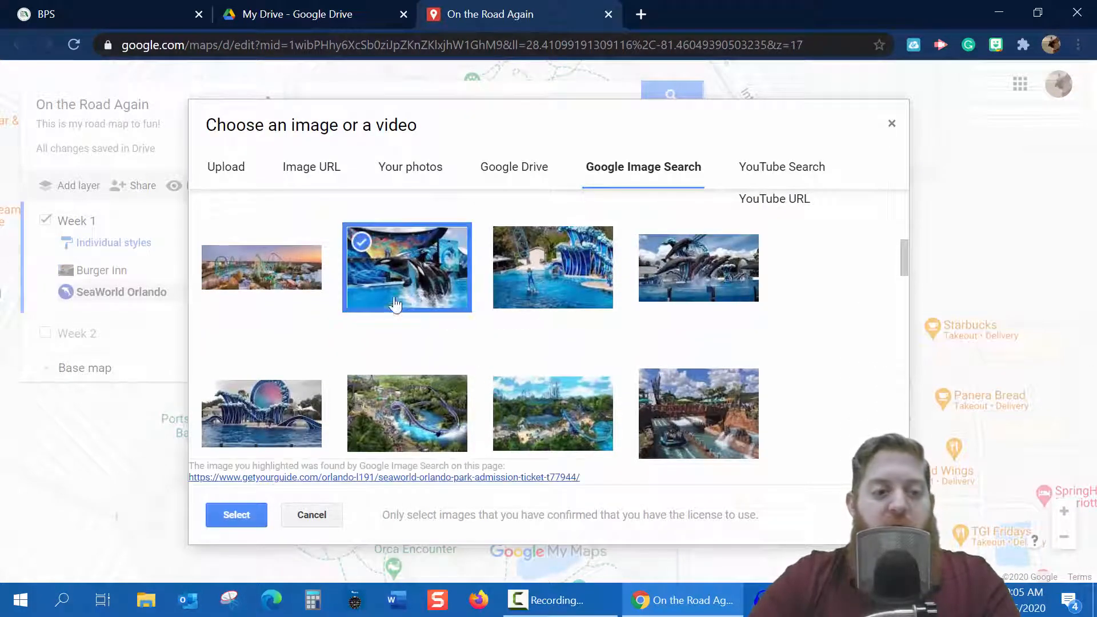
{"action": "left_click", "coordinate": [244, 517]}
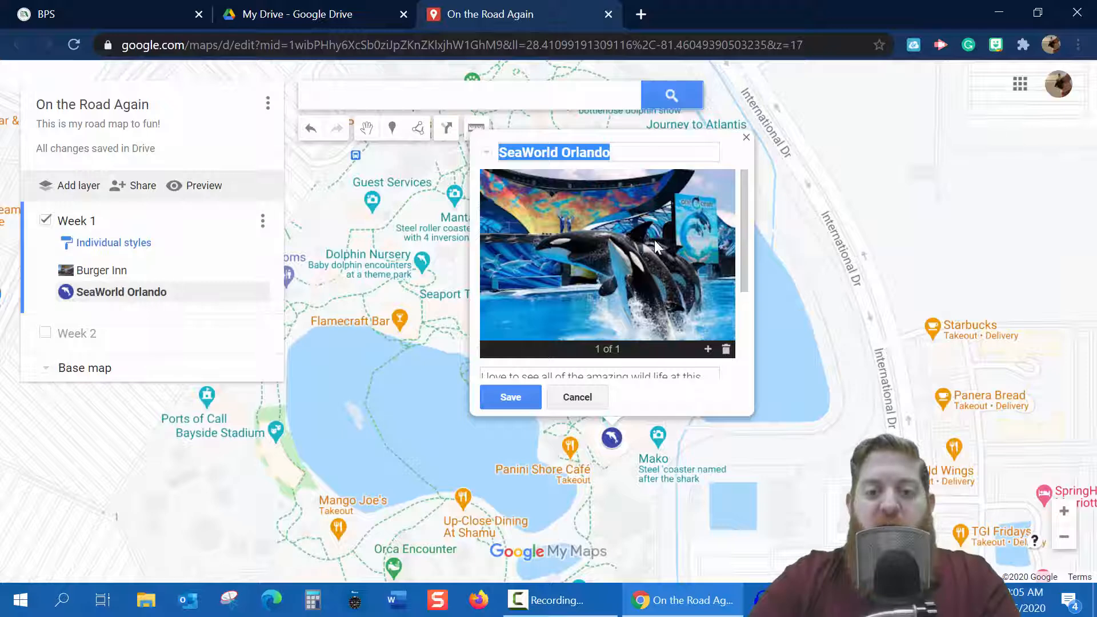
{"action": "scroll", "coordinate": [593, 286], "scroll_direction": "down", "scroll_amount": 3}
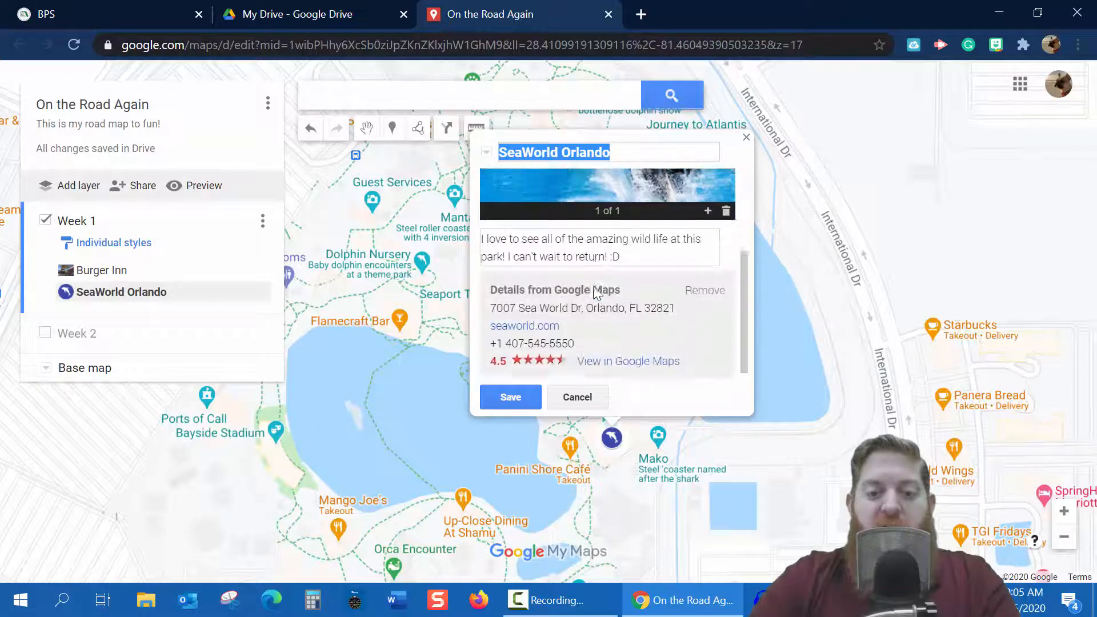
{"action": "left_click", "coordinate": [510, 397]}
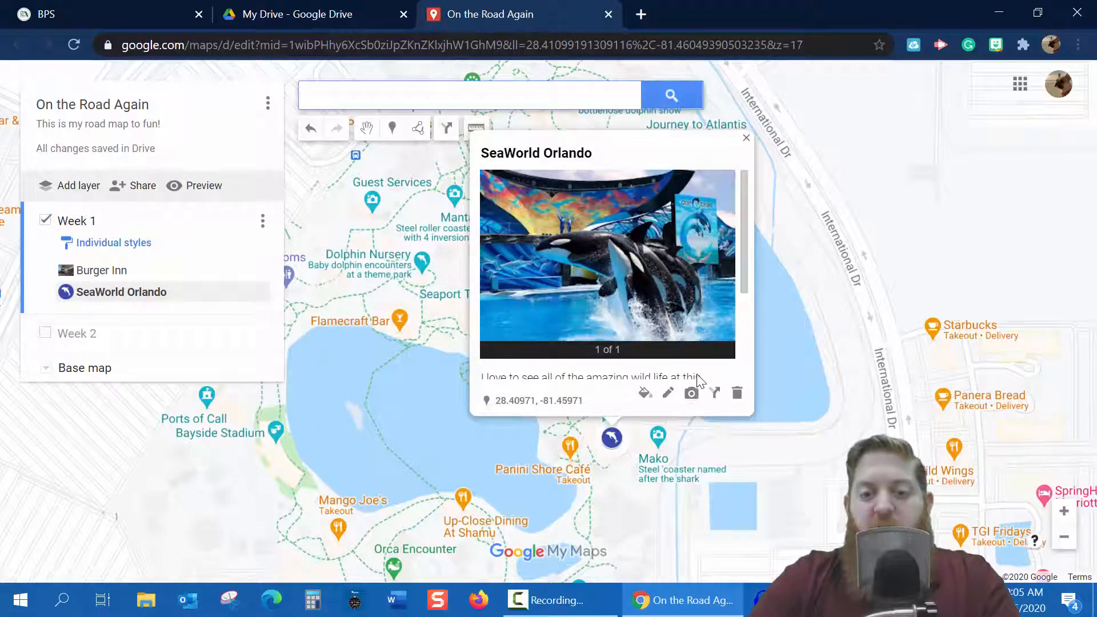
- Add the image of the SeaWorld logo inside the coaster loop as SeaWorld Orlando's second photo, save it and close the place card
{"action": "left_click", "coordinate": [691, 393]}
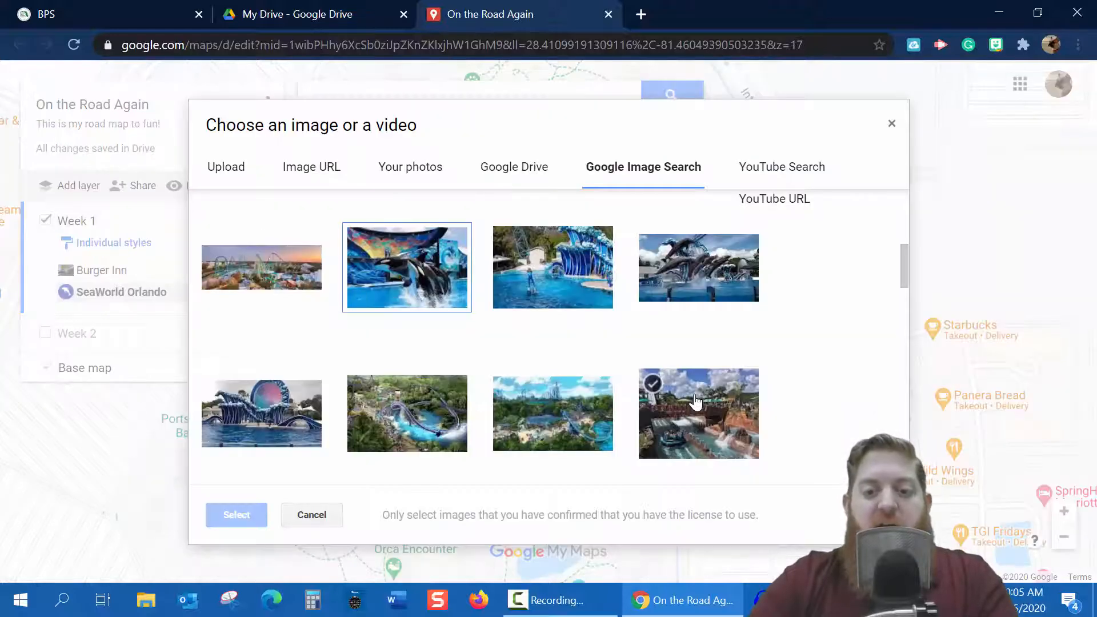
{"action": "scroll", "coordinate": [788, 301], "scroll_direction": "down", "scroll_amount": 3}
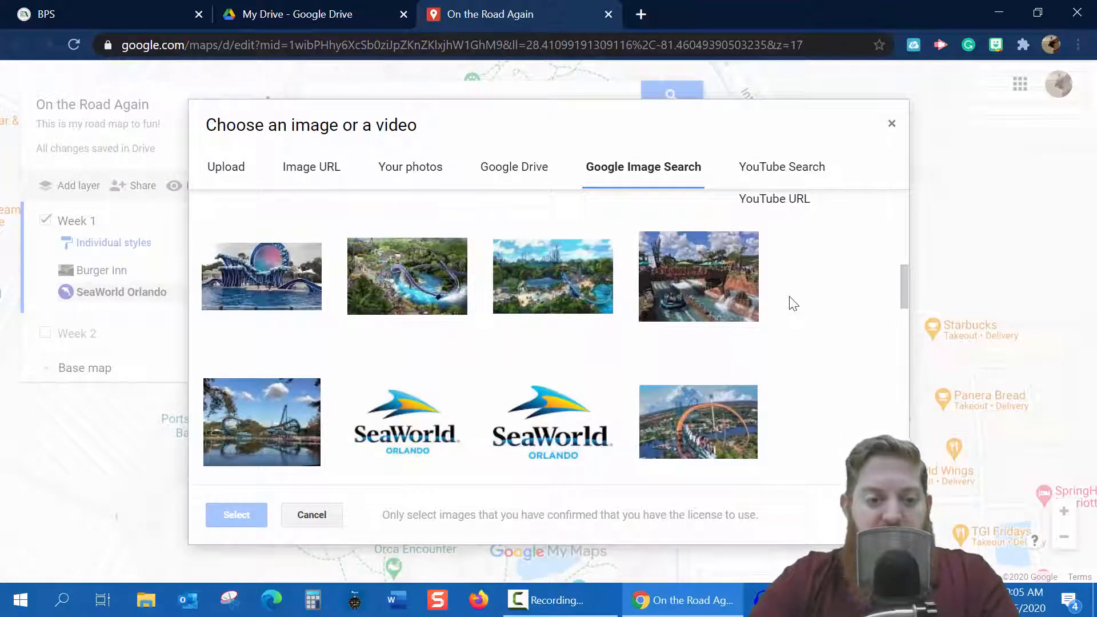
{"action": "scroll", "coordinate": [520, 336], "scroll_direction": "down", "scroll_amount": 4}
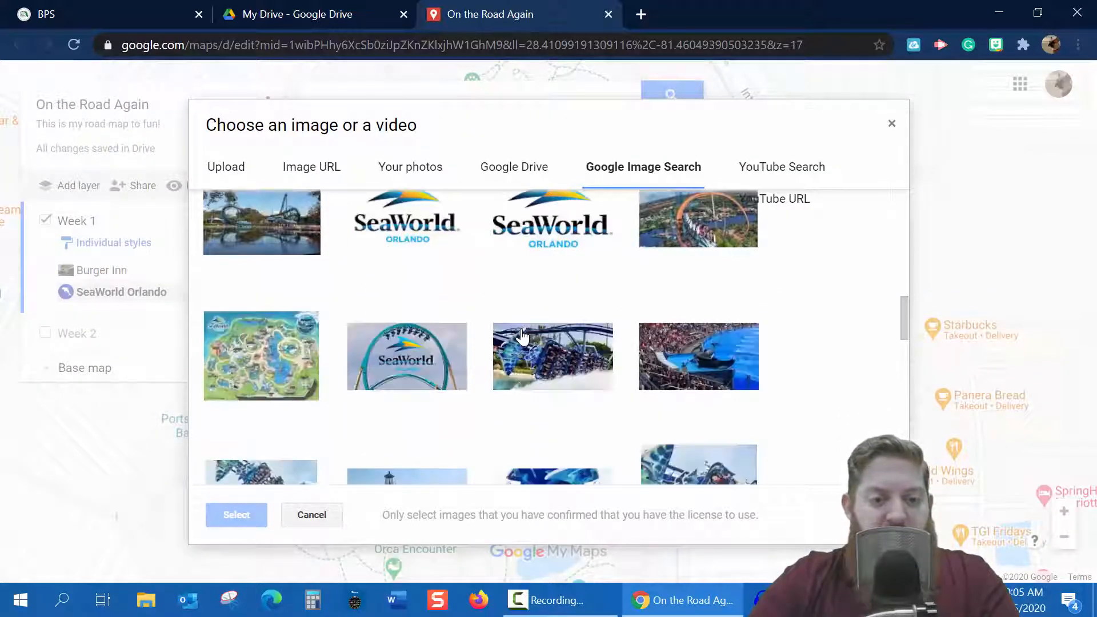
{"action": "left_click", "coordinate": [437, 354]}
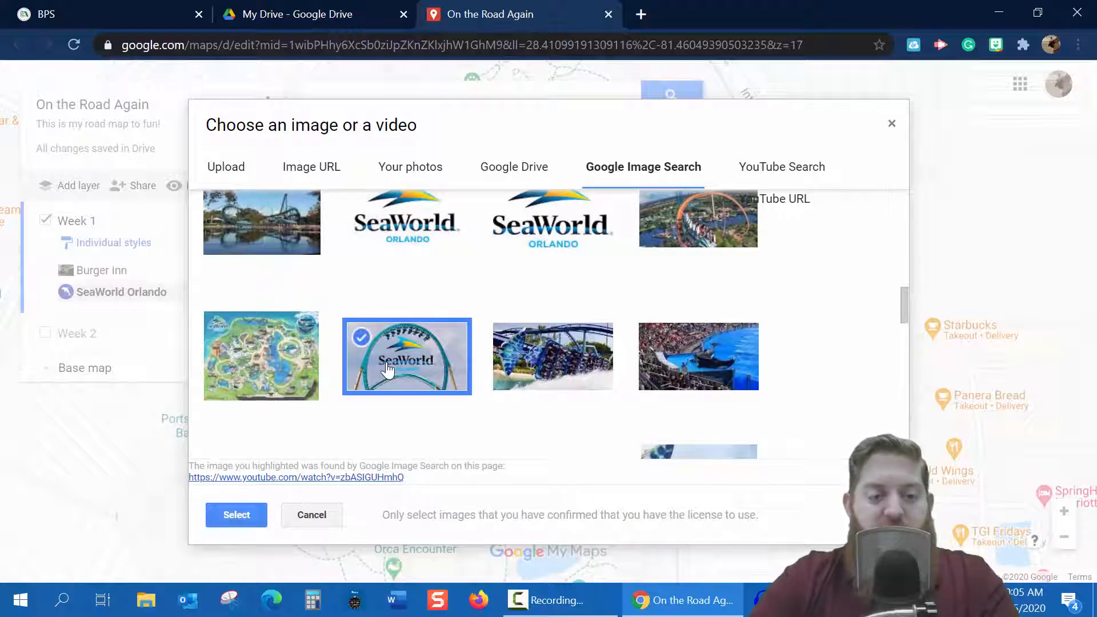
{"action": "left_click", "coordinate": [244, 514]}
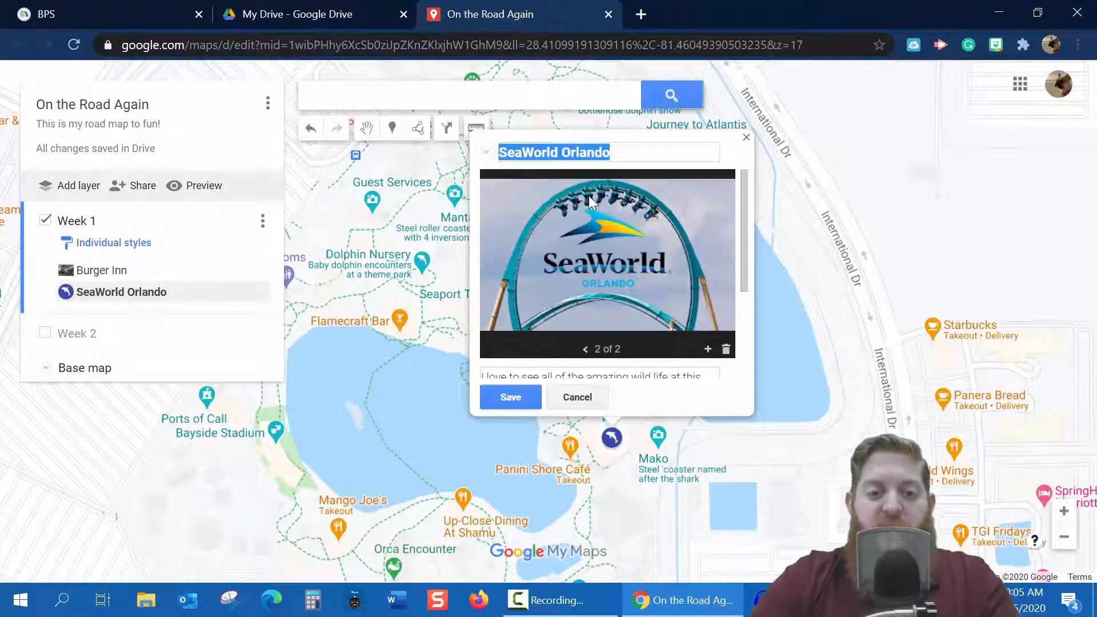
{"action": "left_click", "coordinate": [510, 400]}
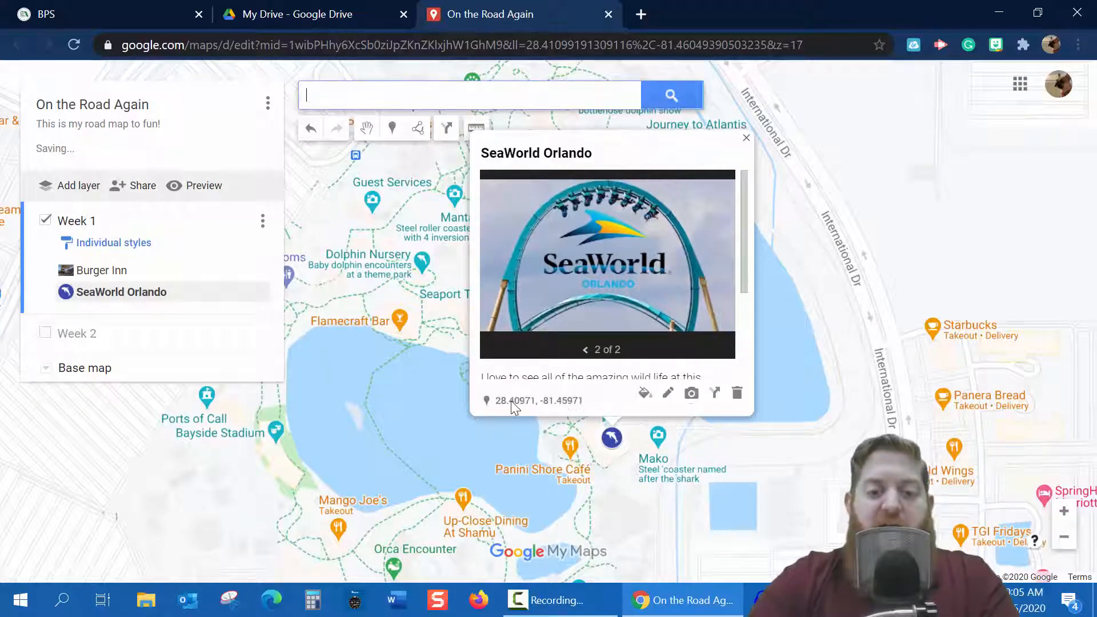
{"action": "scroll", "coordinate": [620, 297], "scroll_direction": "down", "scroll_amount": 3}
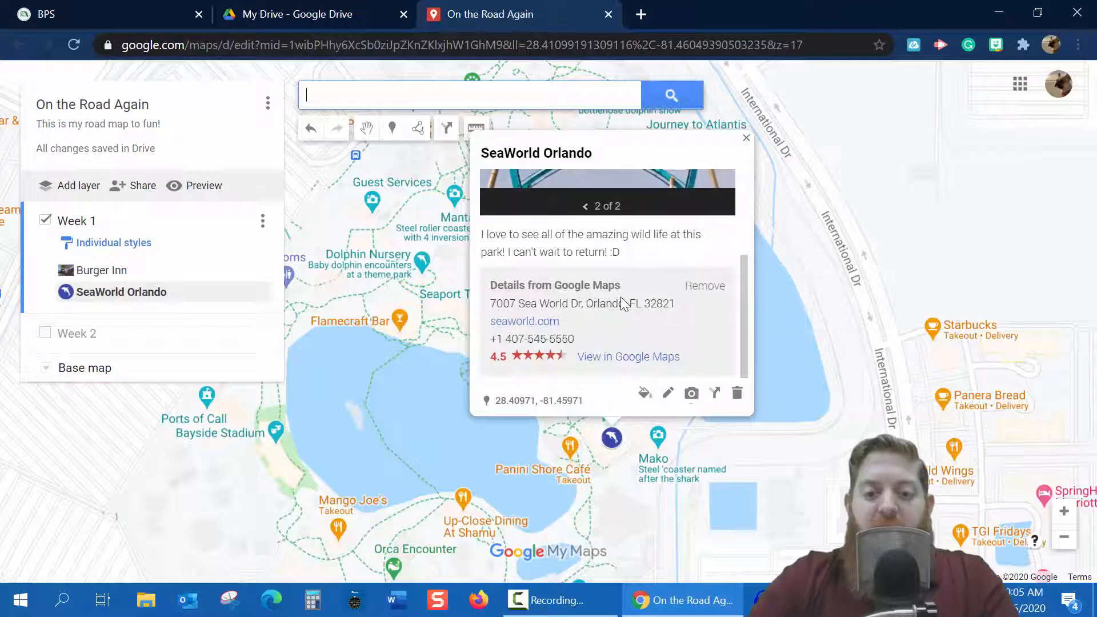
{"action": "scroll", "coordinate": [622, 304], "scroll_direction": "up", "scroll_amount": 3}
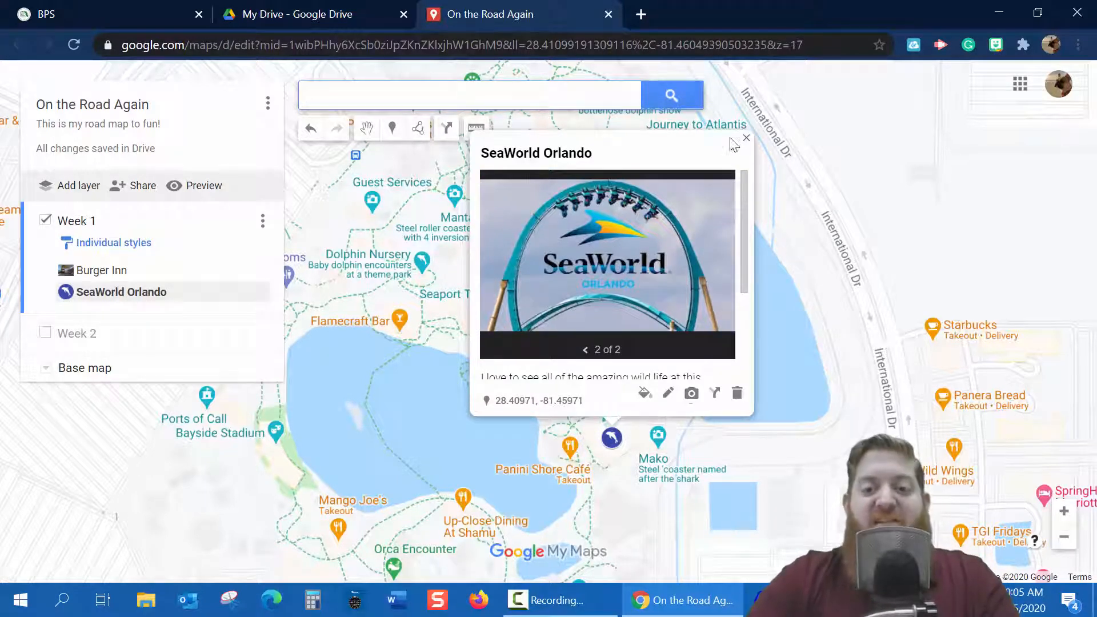
{"action": "left_click", "coordinate": [747, 137]}
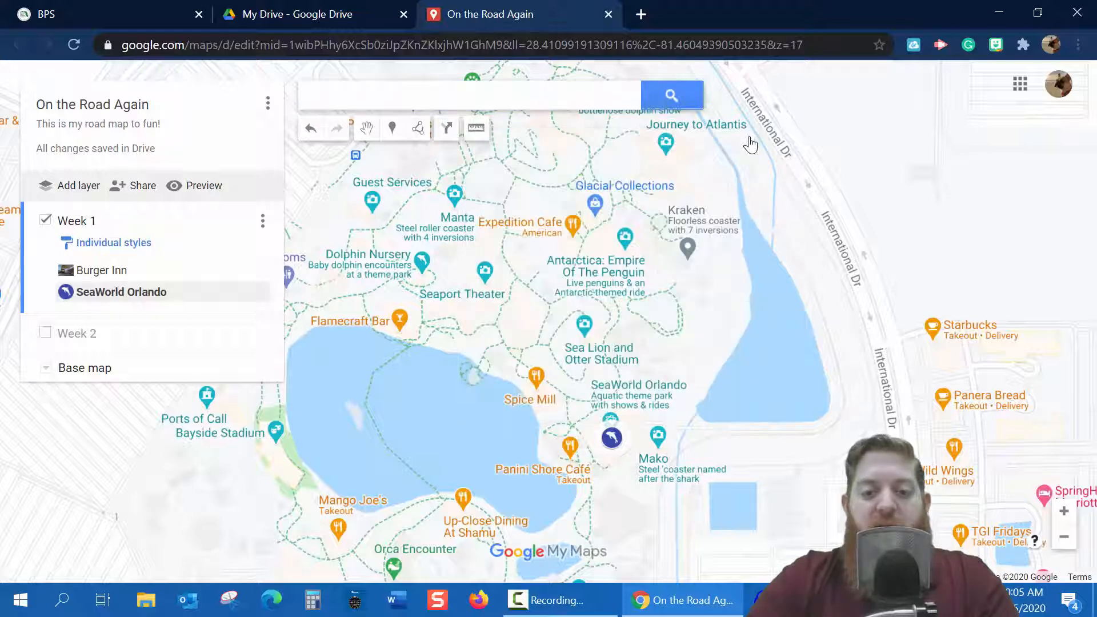
- Examine where the SeaWorld Orlando and Burger Inn markers lie relative to each other across Florida
{"action": "left_click", "coordinate": [1065, 538]}
{"action": "left_click", "coordinate": [1064, 538]}
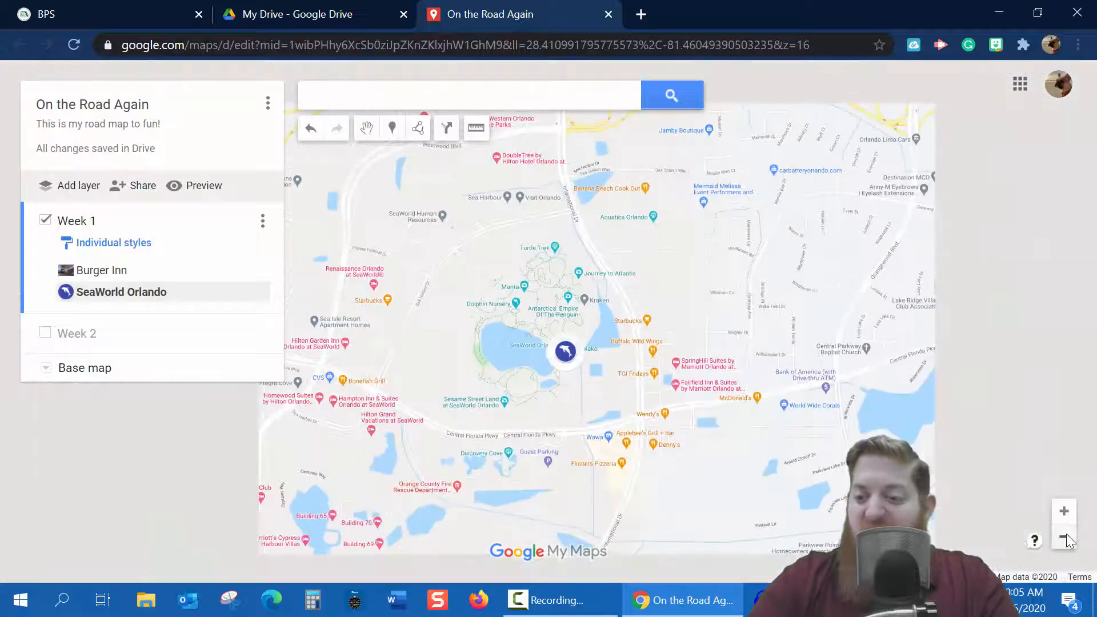
{"action": "left_click", "coordinate": [1064, 538]}
{"action": "left_click", "coordinate": [1065, 538]}
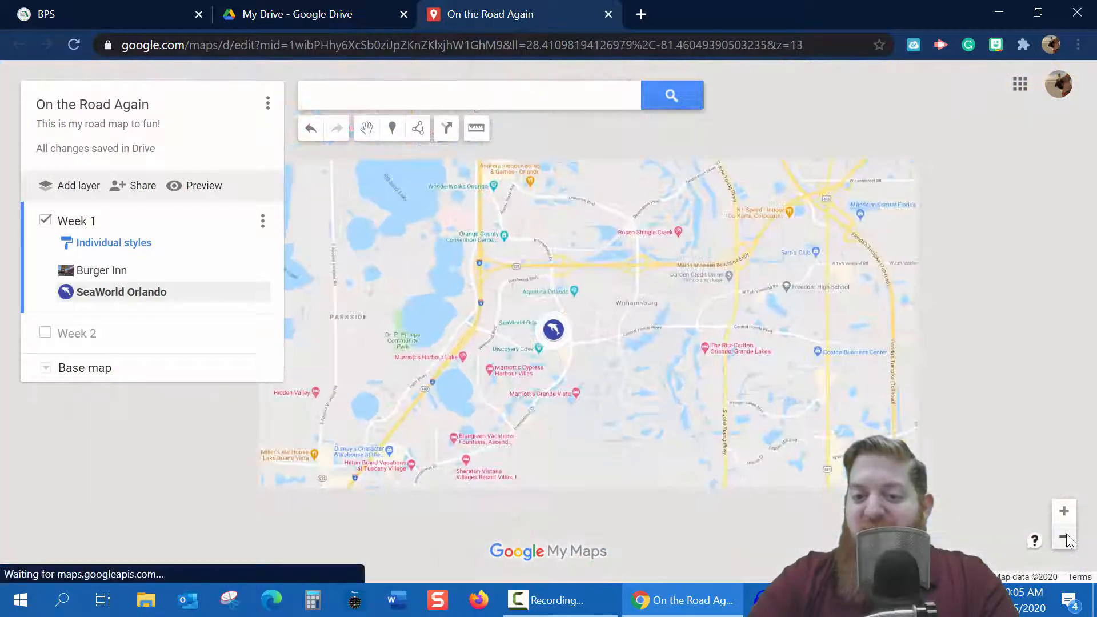
{"action": "left_click", "coordinate": [1065, 538]}
{"action": "left_click", "coordinate": [1065, 538]}
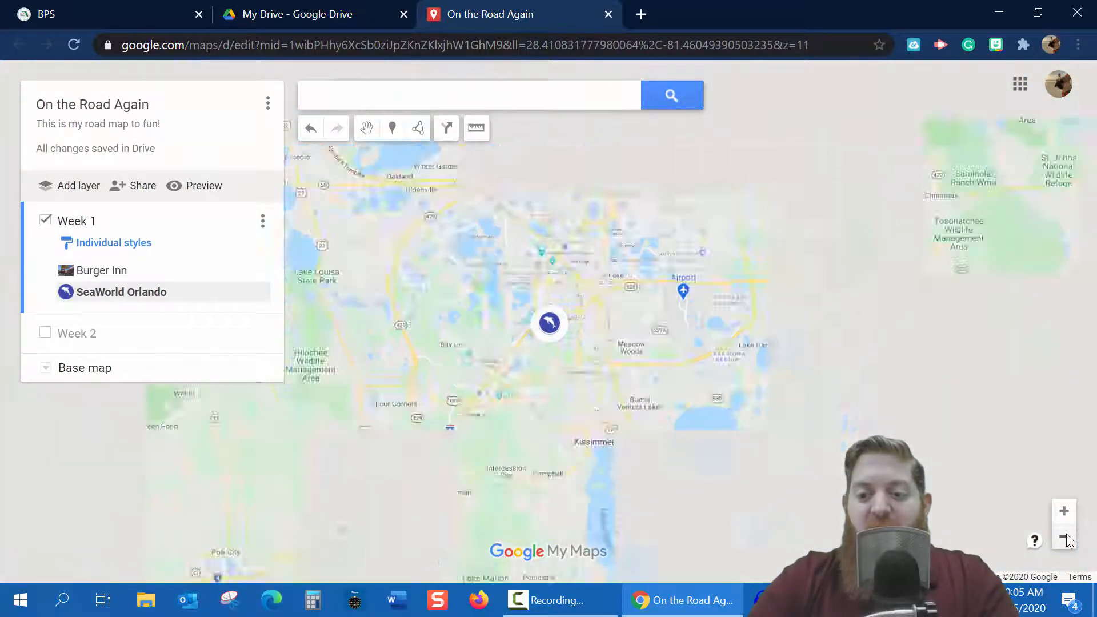
{"action": "left_click", "coordinate": [1066, 539]}
{"action": "left_click", "coordinate": [1066, 539]}
{"action": "left_click", "coordinate": [1065, 538]}
{"action": "left_click", "coordinate": [1066, 539]}
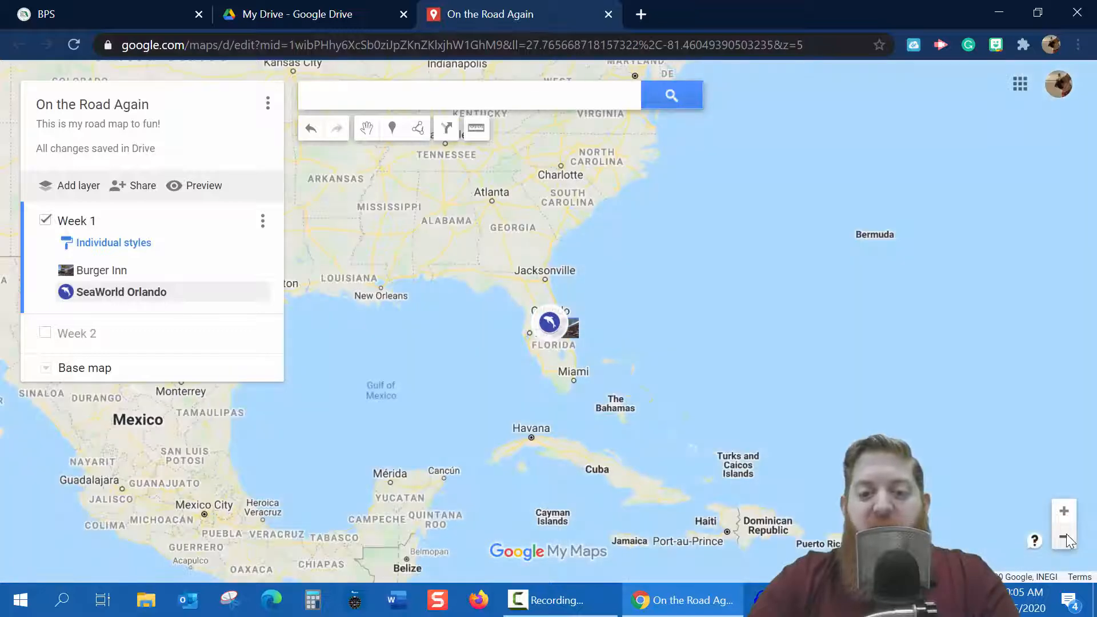
{"action": "left_click", "coordinate": [1064, 512]}
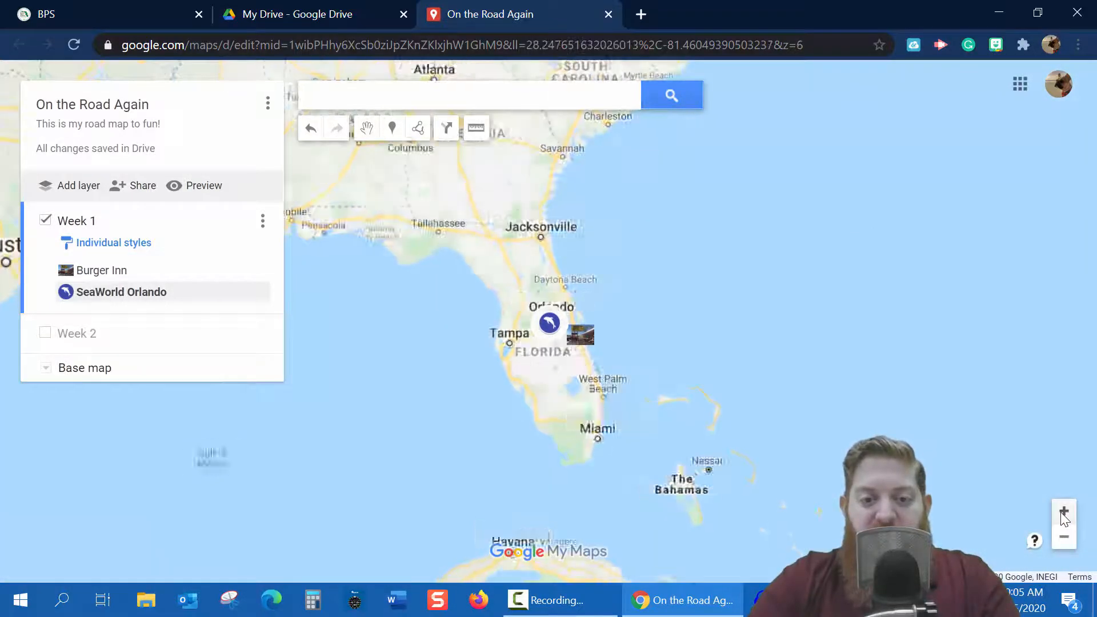
{"action": "left_click", "coordinate": [1065, 512]}
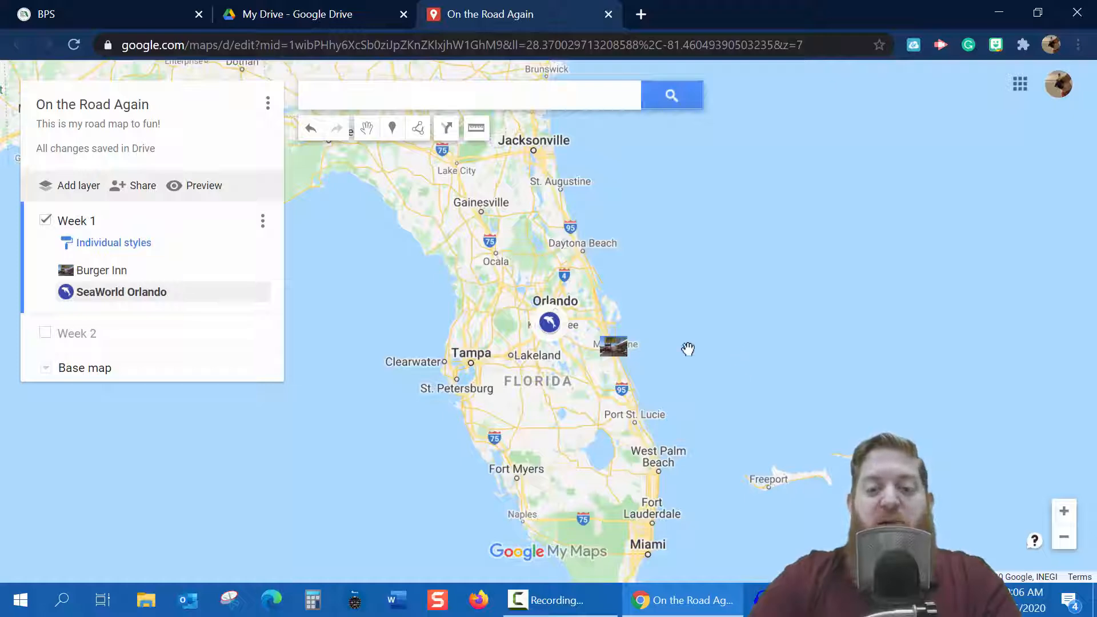
- Review the place cards of the Burger Inn and SeaWorld Orlando markers, and close the card
{"action": "left_click", "coordinate": [613, 346]}
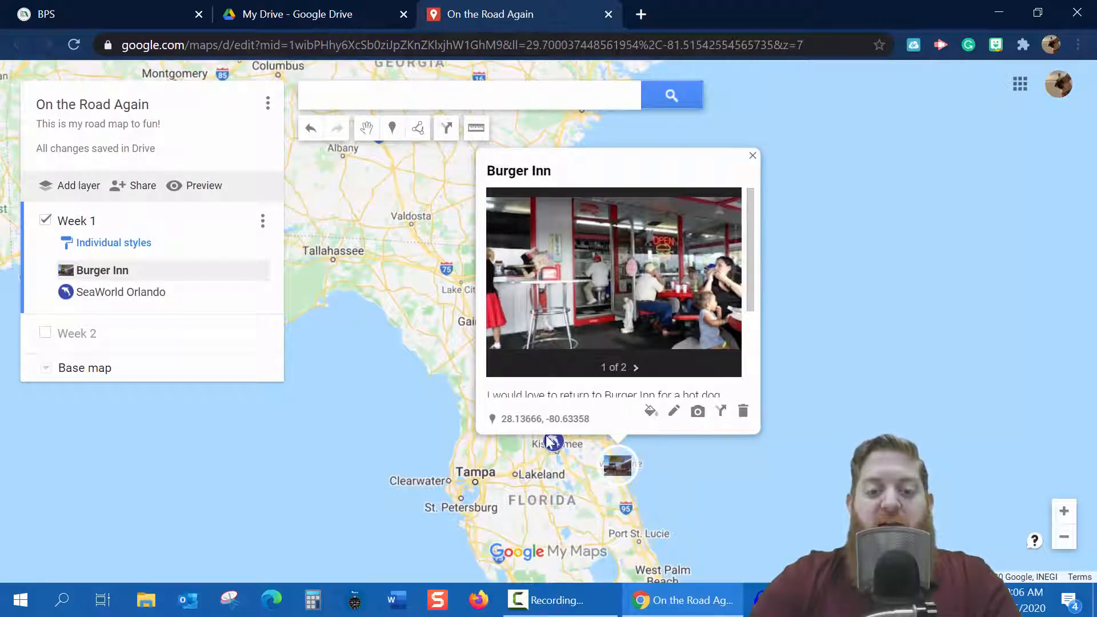
{"action": "left_click", "coordinate": [552, 442]}
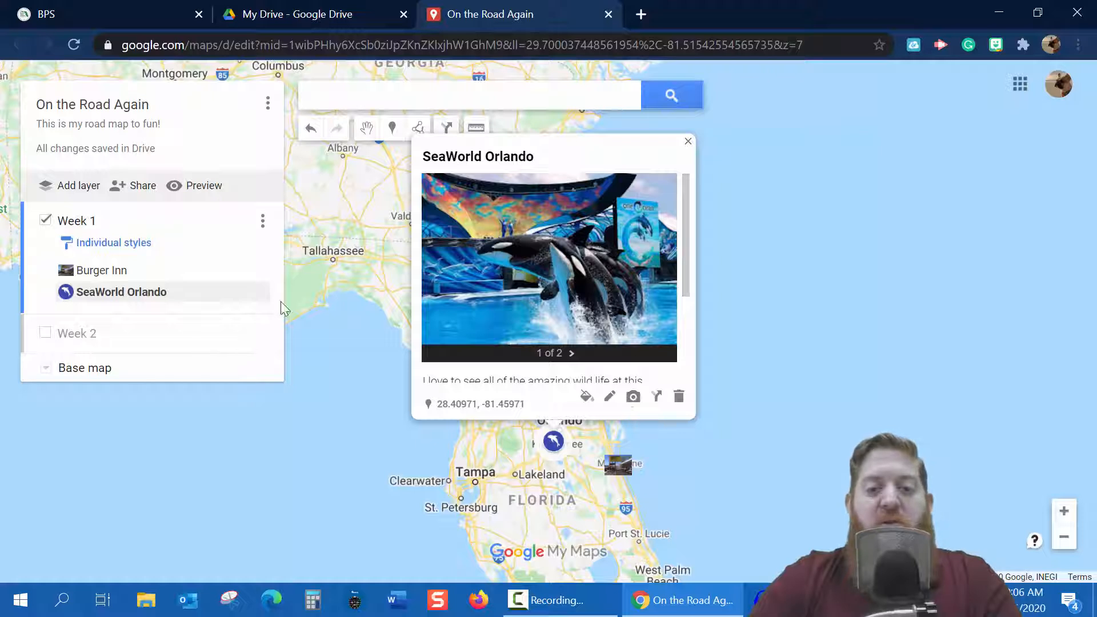
{"action": "left_click", "coordinate": [688, 142]}
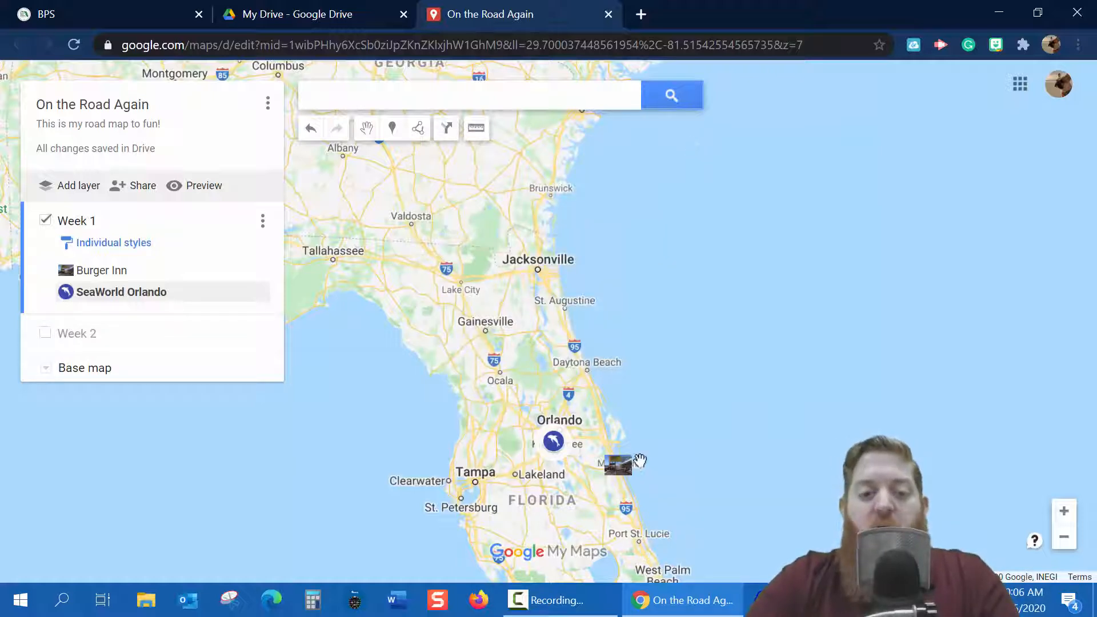
- Show the Week 2 layer on the map and hide the Week 1 layer
{"action": "left_click", "coordinate": [46, 335]}
{"action": "left_click", "coordinate": [46, 335]}
{"action": "left_click", "coordinate": [46, 335]}
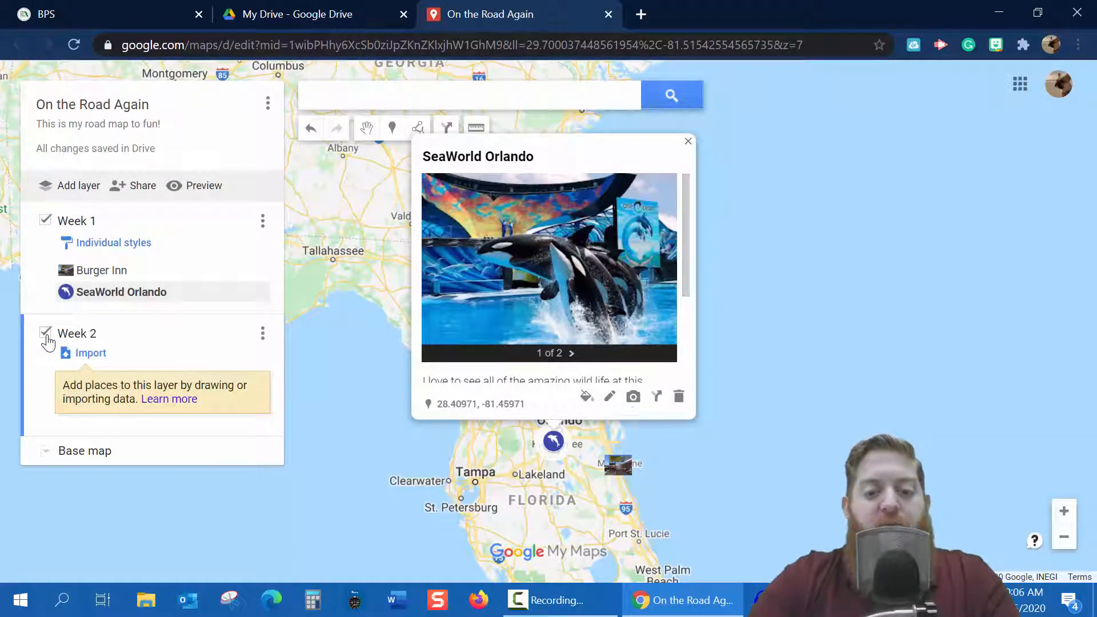
{"action": "left_click", "coordinate": [46, 221]}
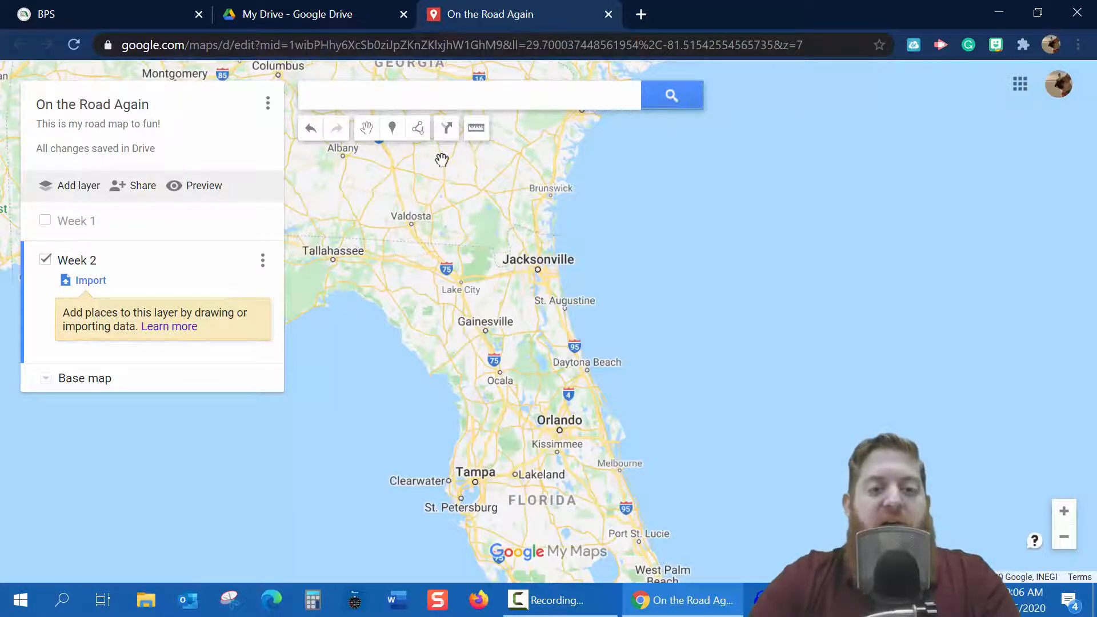
- Search for "disney world", choose Disney World in Orlando, FL, and add it to the Week 2 layer
{"action": "left_click", "coordinate": [541, 94]}
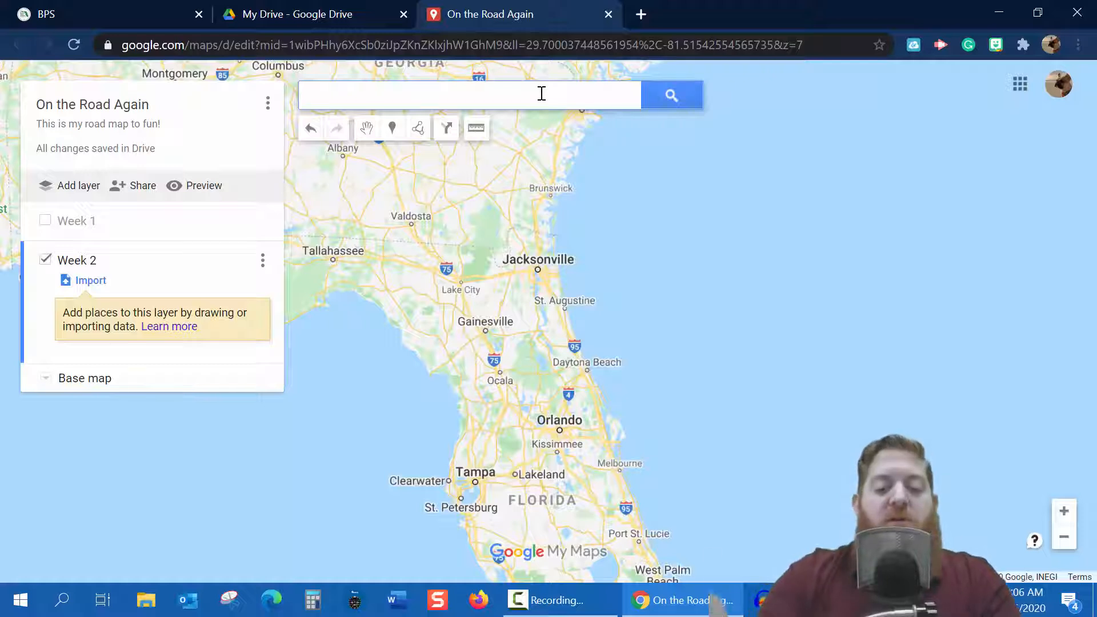
{"action": "type", "text": "disney w"}
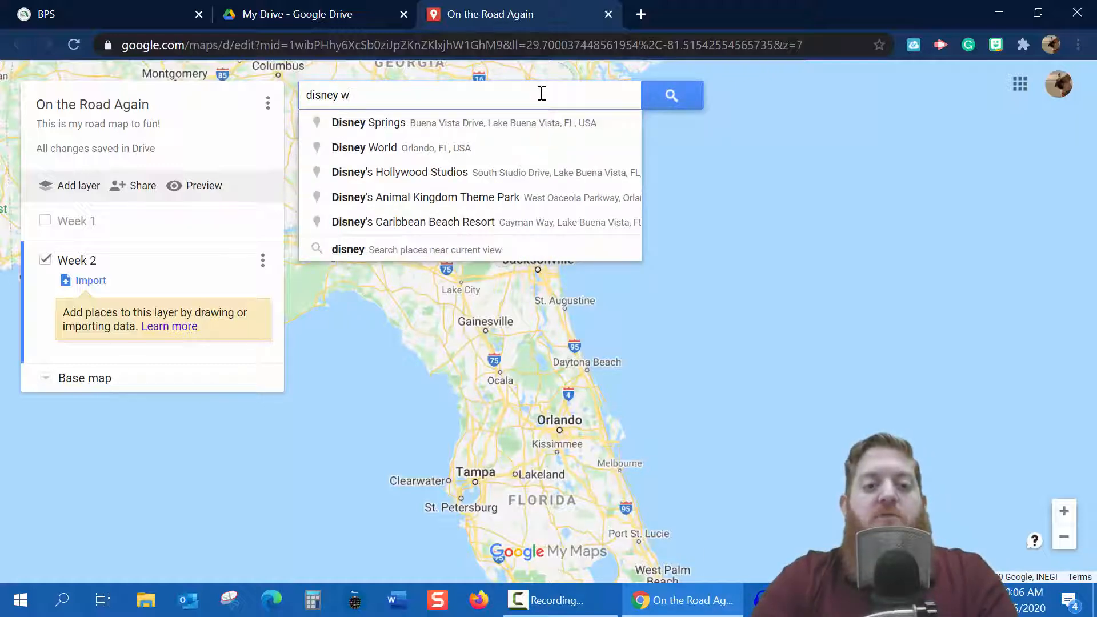
{"action": "type", "text": "orld"}
{"action": "left_click", "coordinate": [534, 123]}
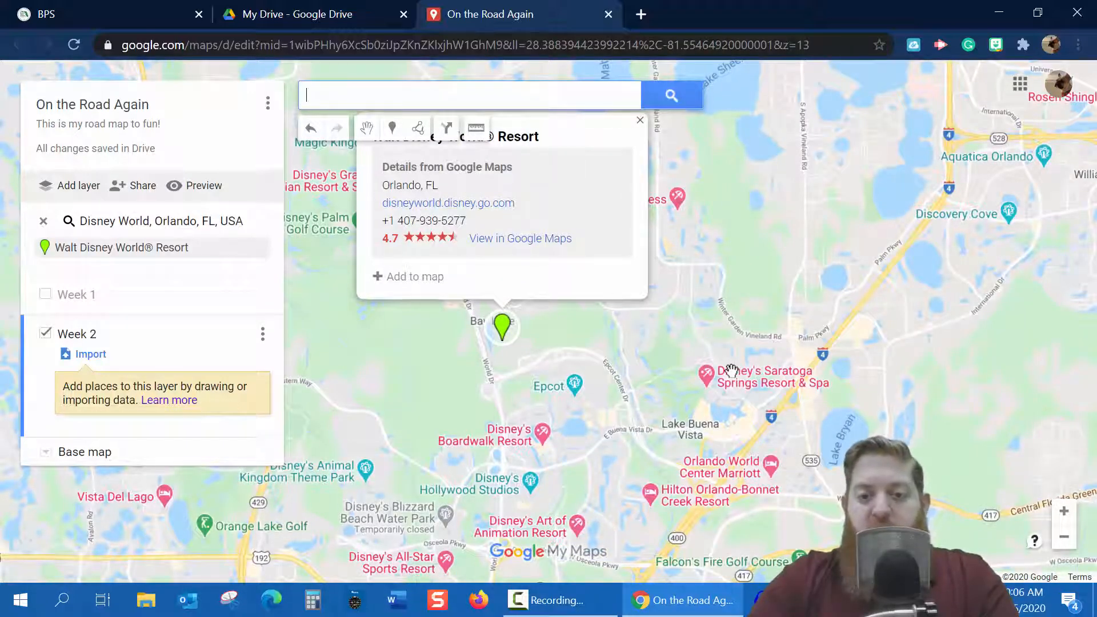
{"action": "left_click_drag", "start_coordinate": [727, 309], "coordinate": [756, 383]}
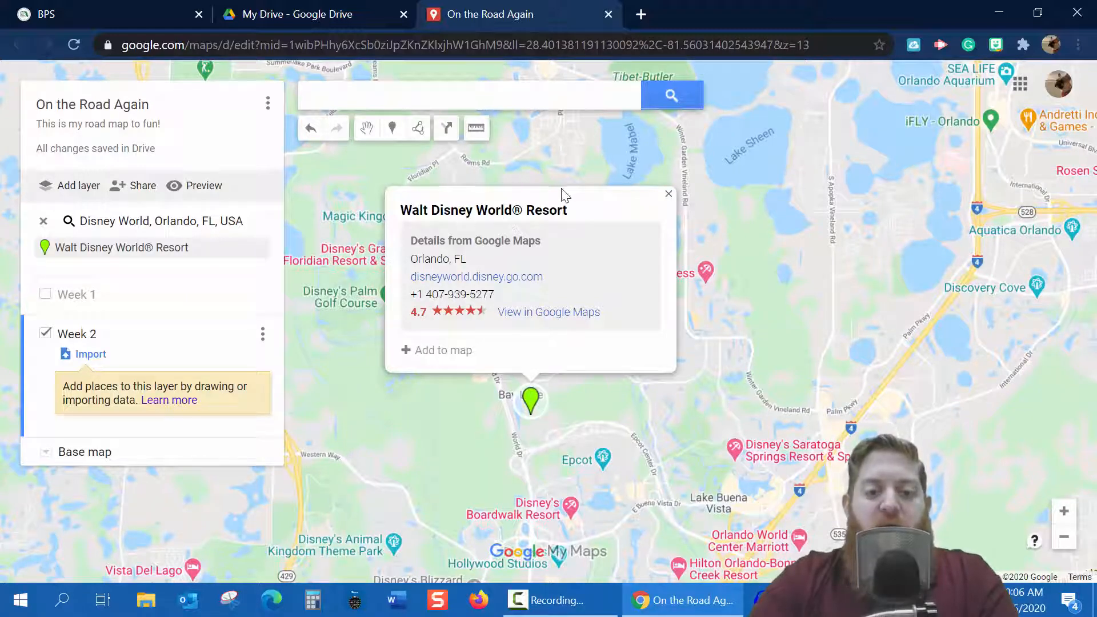
{"action": "left_click", "coordinate": [429, 351]}
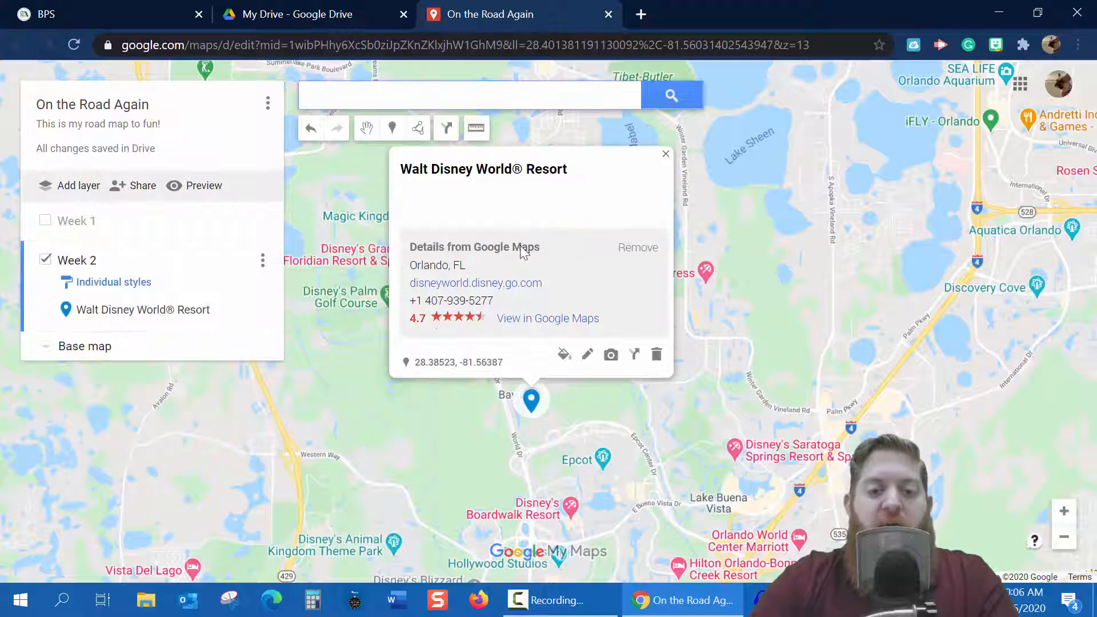
- Rename the Walt Disney World Resort place as "Disney World"
{"action": "left_click", "coordinate": [588, 357]}
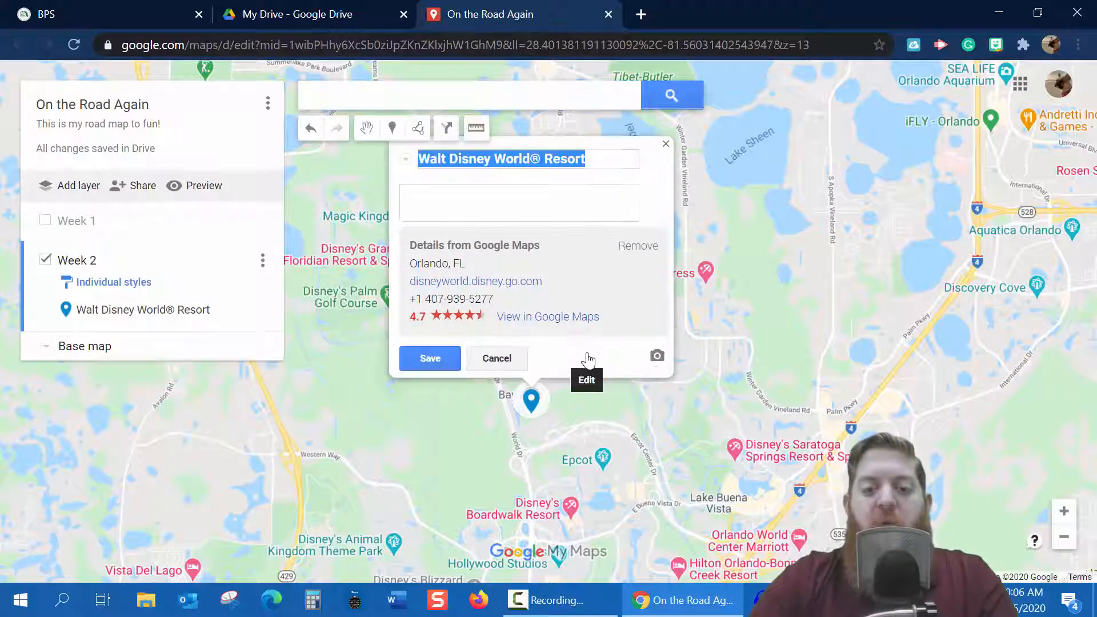
{"action": "key", "text": "BackSpace"}
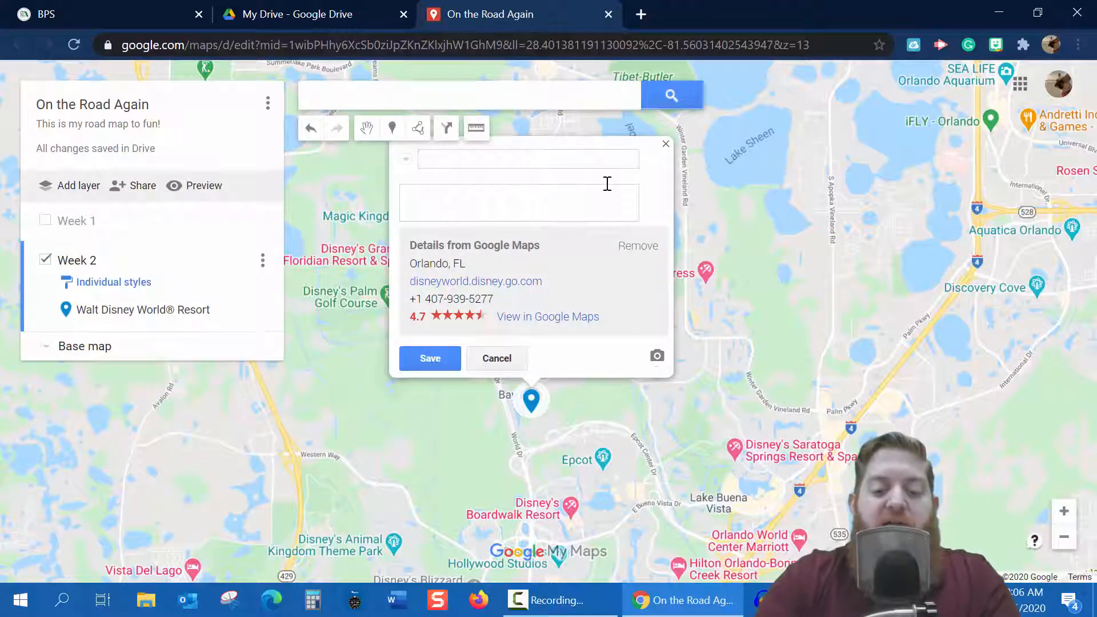
{"action": "type", "text": "Disney "}
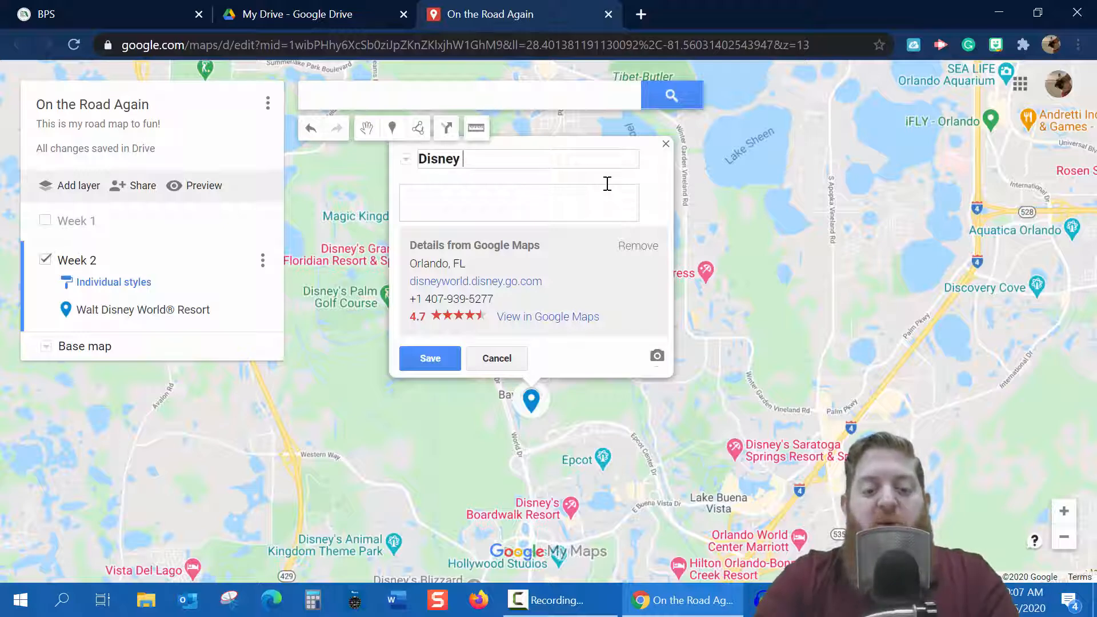
{"action": "type", "text": "World"}
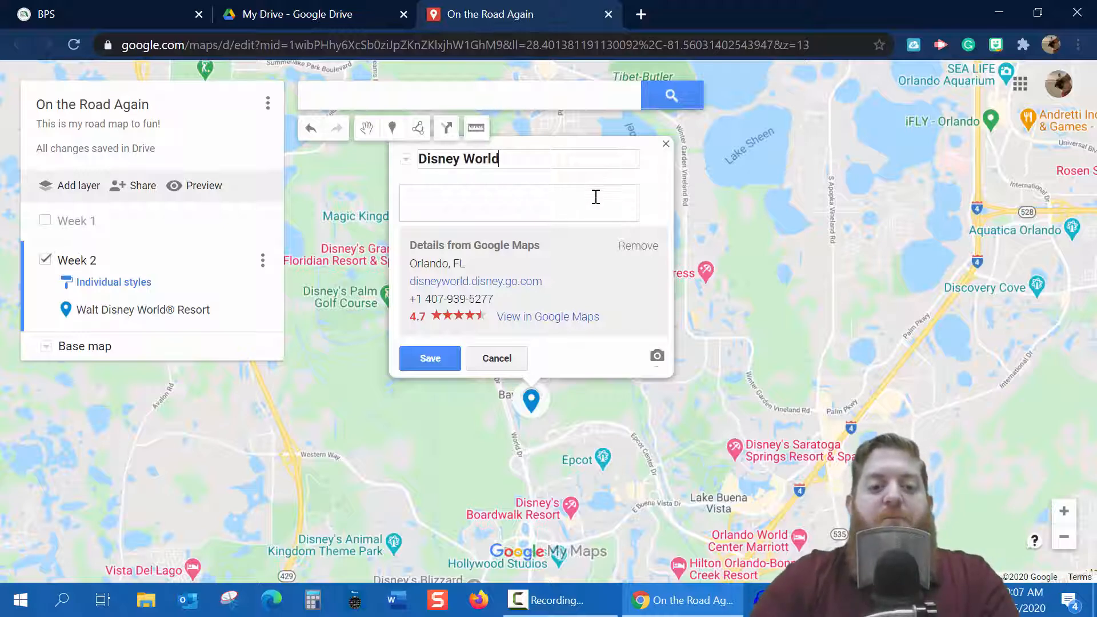
- Add the description "I absolutely love the rides at Disney World. My wife and I were engaged here!" and save the place
{"action": "left_click", "coordinate": [546, 201]}
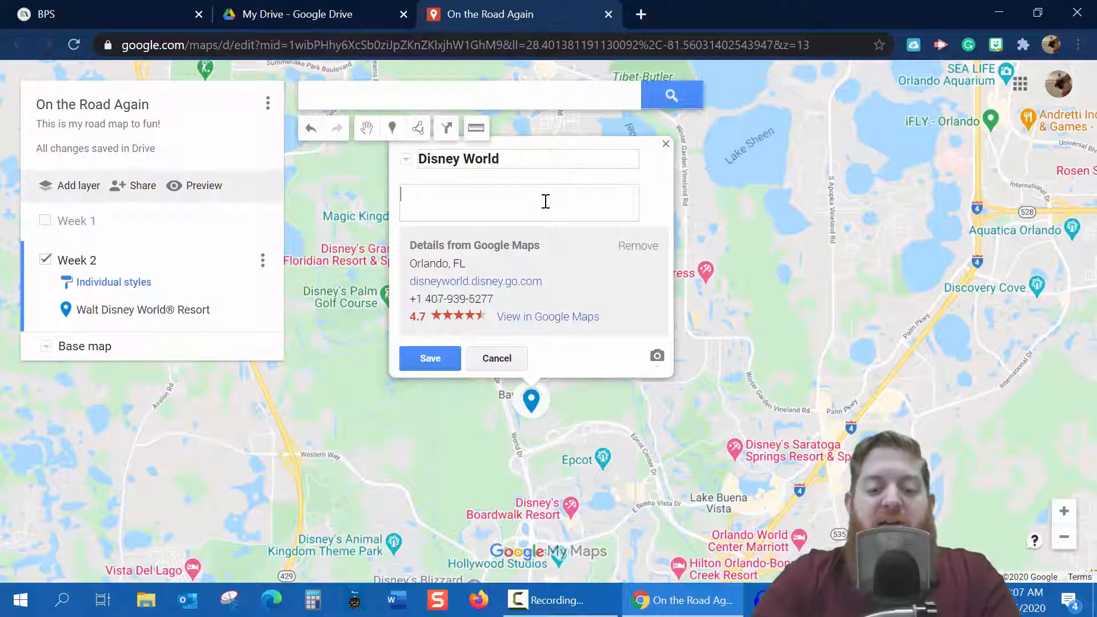
{"action": "type", "text": "I absoultely"}
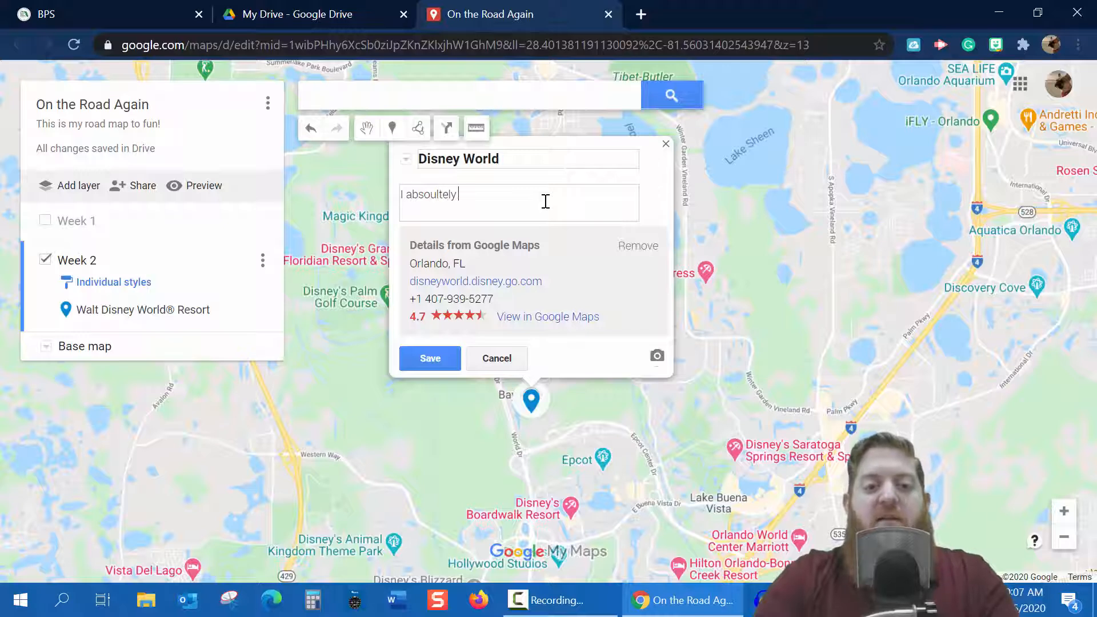
{"action": "key", "text": "BackSpace"}
{"action": "key", "text": "BackSpace"}
{"action": "key", "text": "BackSpace"}
{"action": "key", "text": "BackSpace"}
{"action": "key", "text": "BackSpace"}
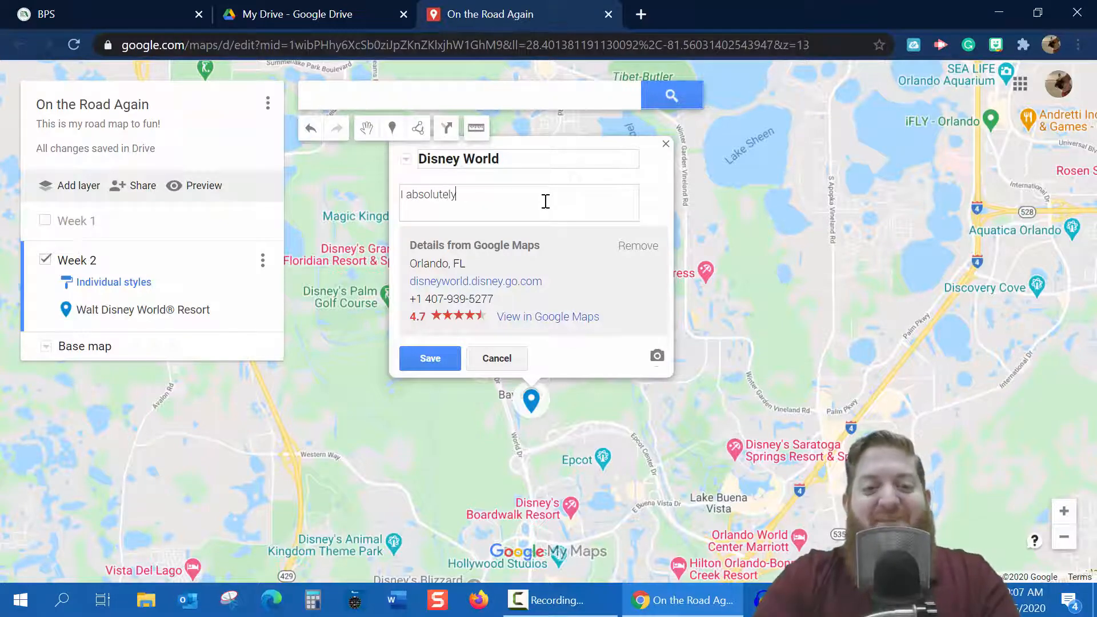
{"action": "type", "text": "tely love the rides at Disney"}
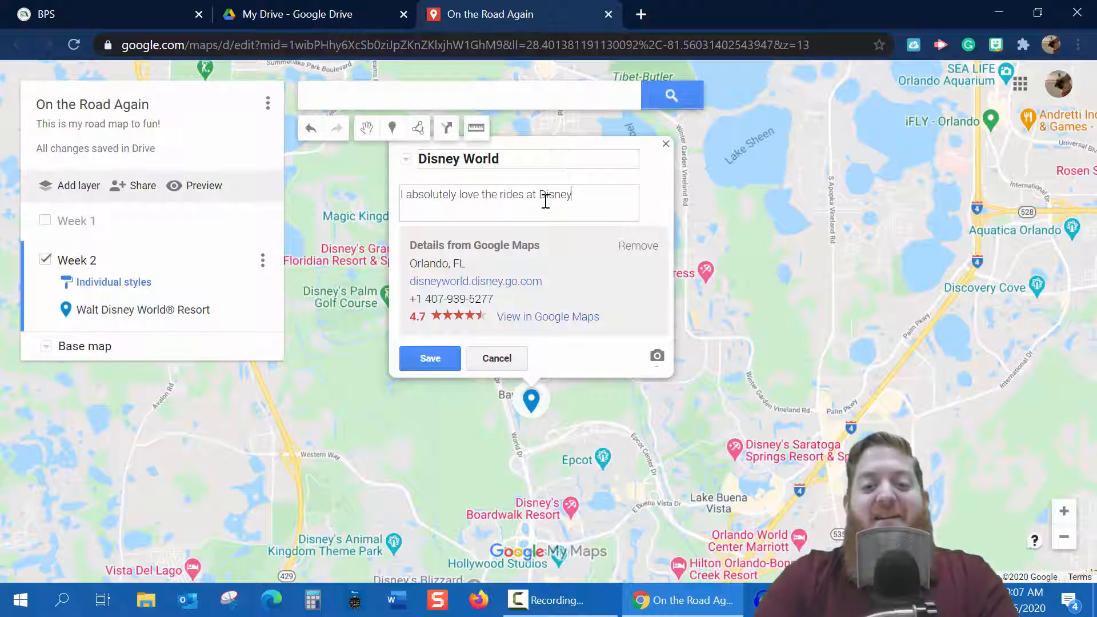
{"action": "type", "text": " World"}
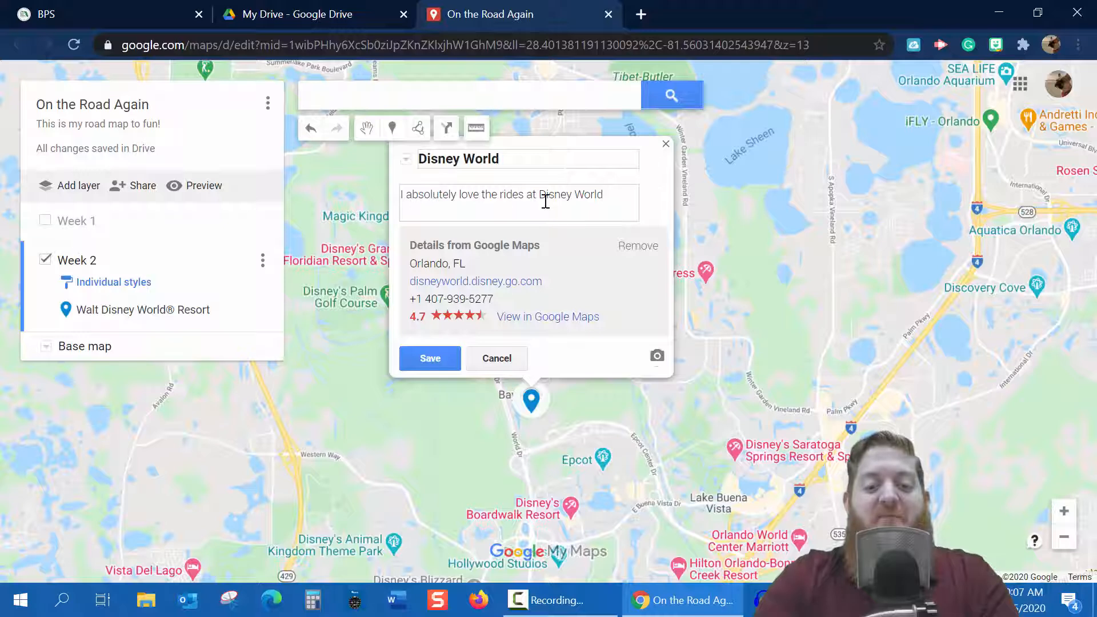
{"action": "type", "text": ". My w"}
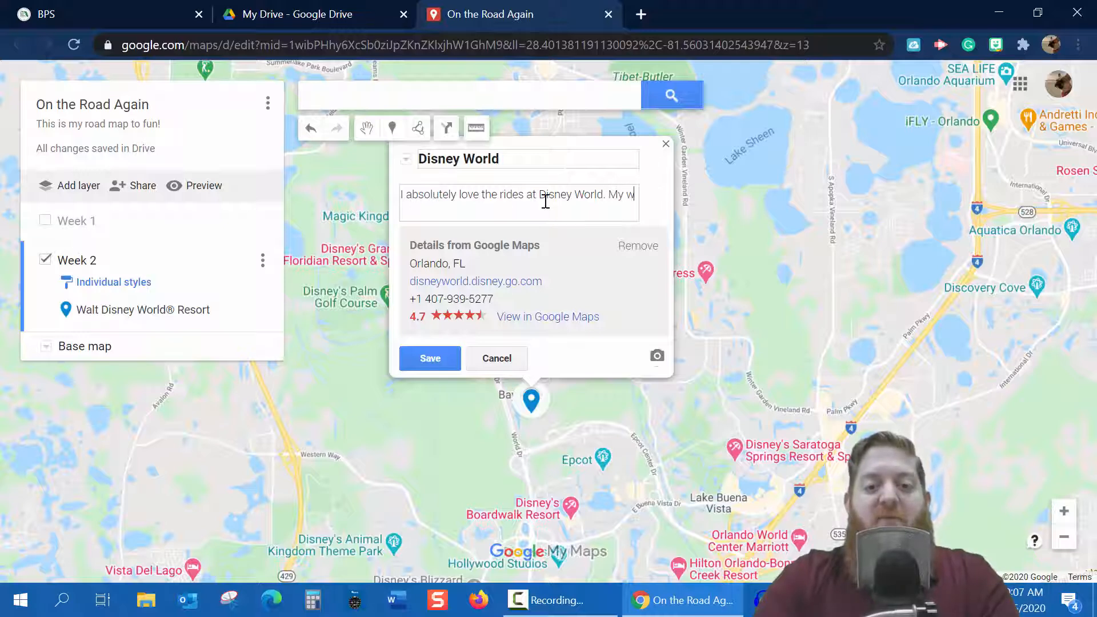
{"action": "type", "text": "ife and I w"}
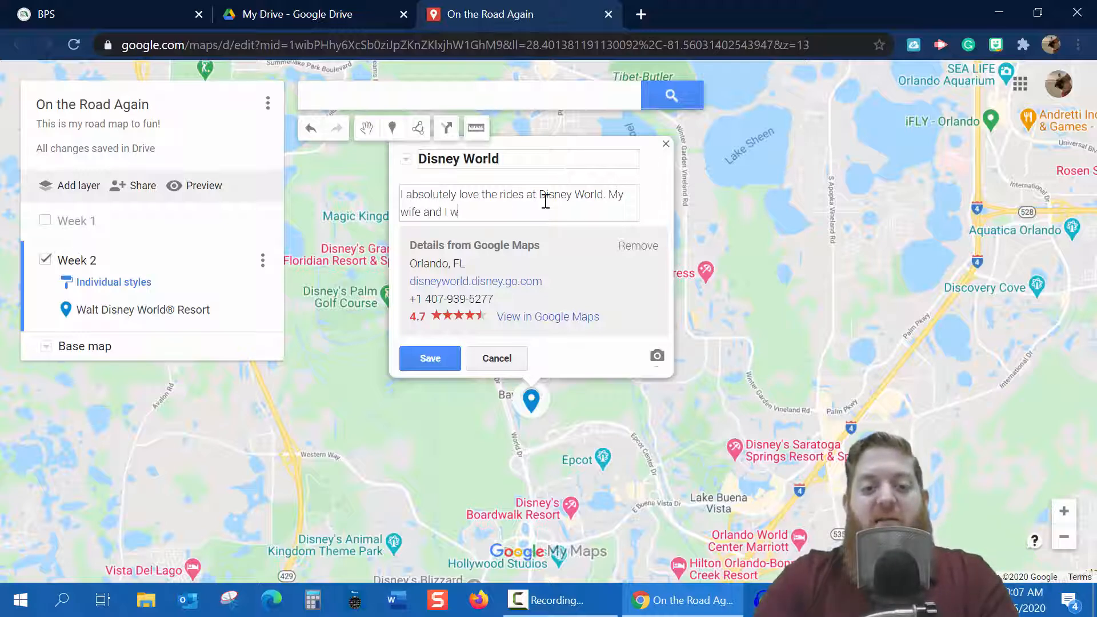
{"action": "type", "text": "ere engaged here!"}
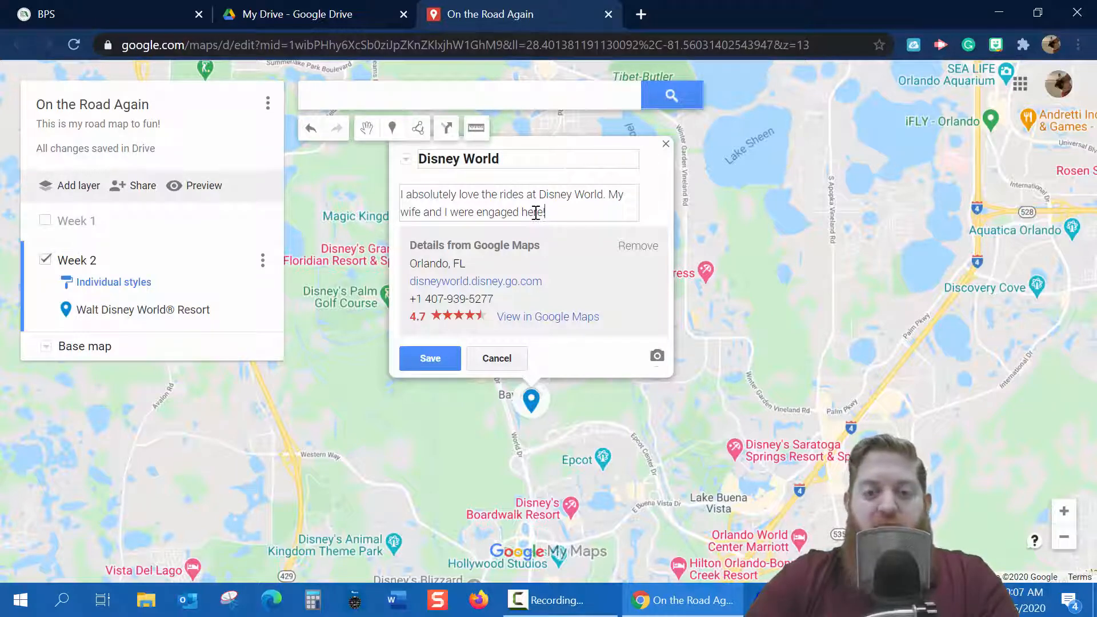
{"action": "left_click", "coordinate": [429, 366]}
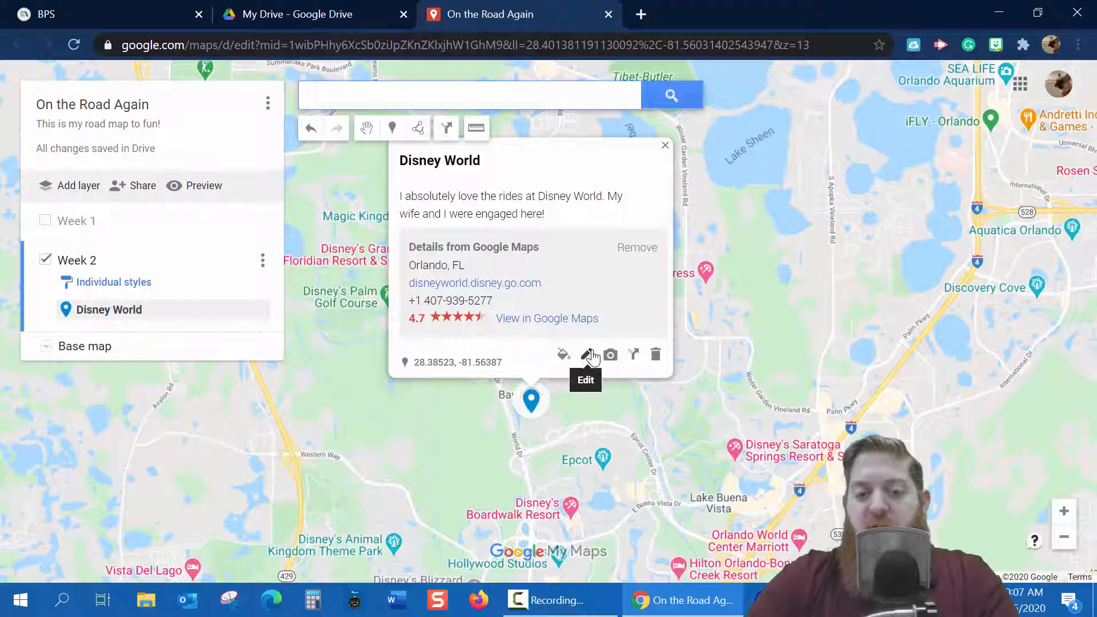
- Open the full icon library for Disney World's marker and browse to the Places icons
{"action": "left_click", "coordinate": [565, 355]}
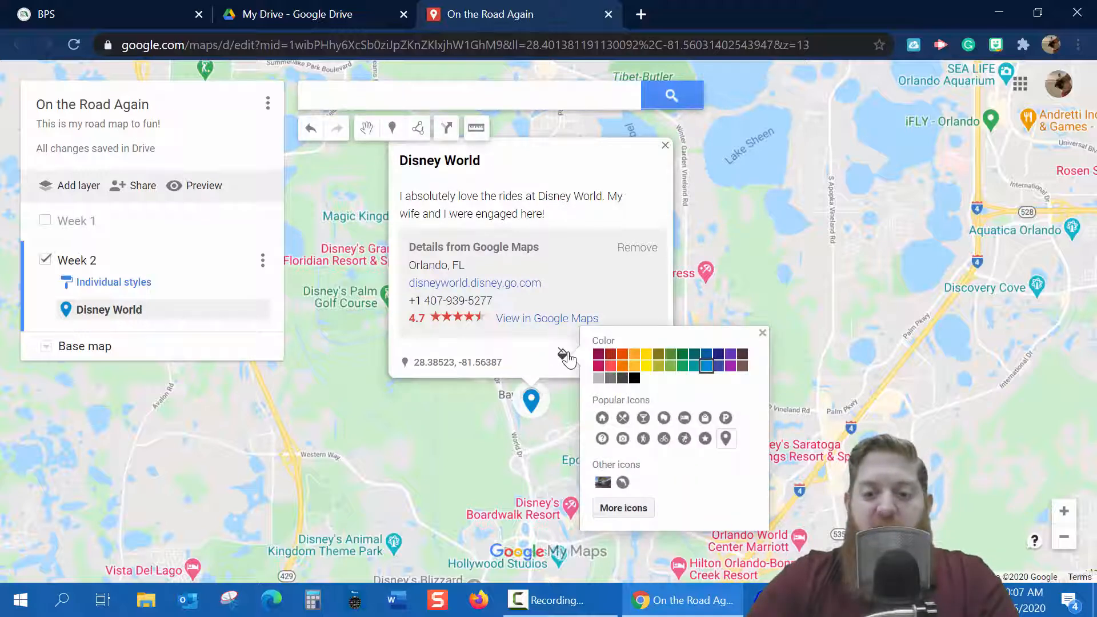
{"action": "left_click", "coordinate": [623, 507]}
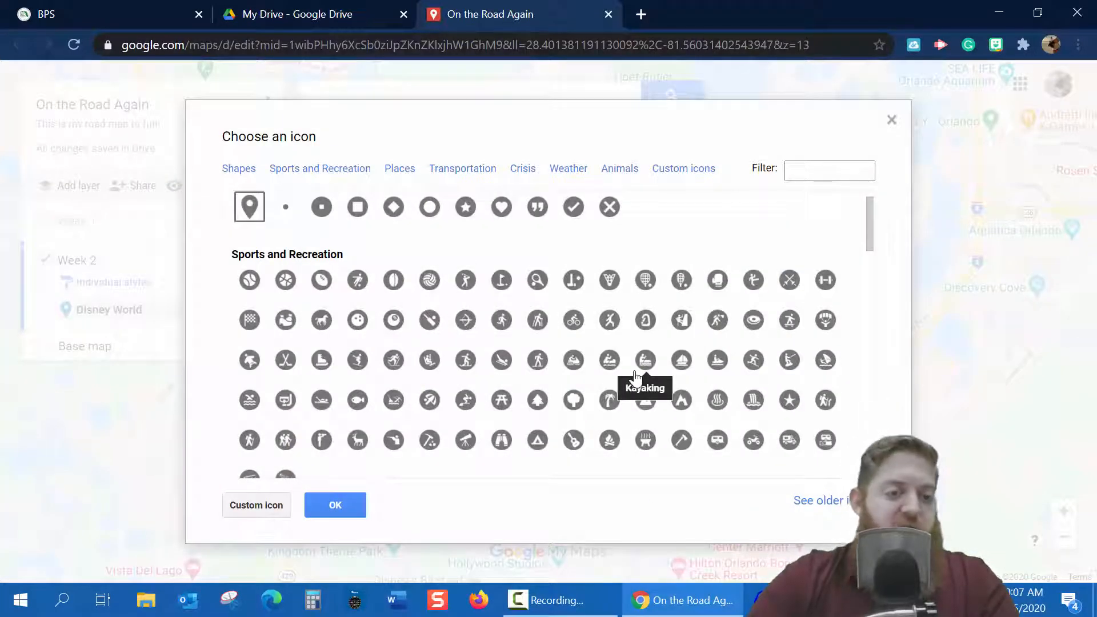
{"action": "scroll", "coordinate": [523, 379], "scroll_direction": "down", "scroll_amount": 3}
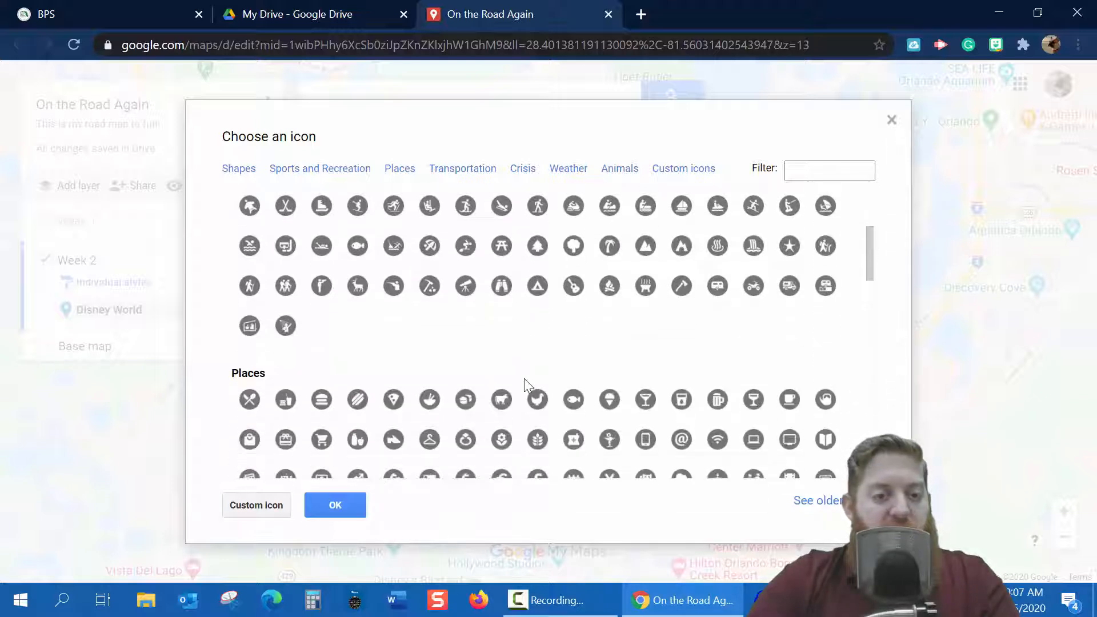
{"action": "scroll", "coordinate": [524, 378], "scroll_direction": "down", "scroll_amount": 2}
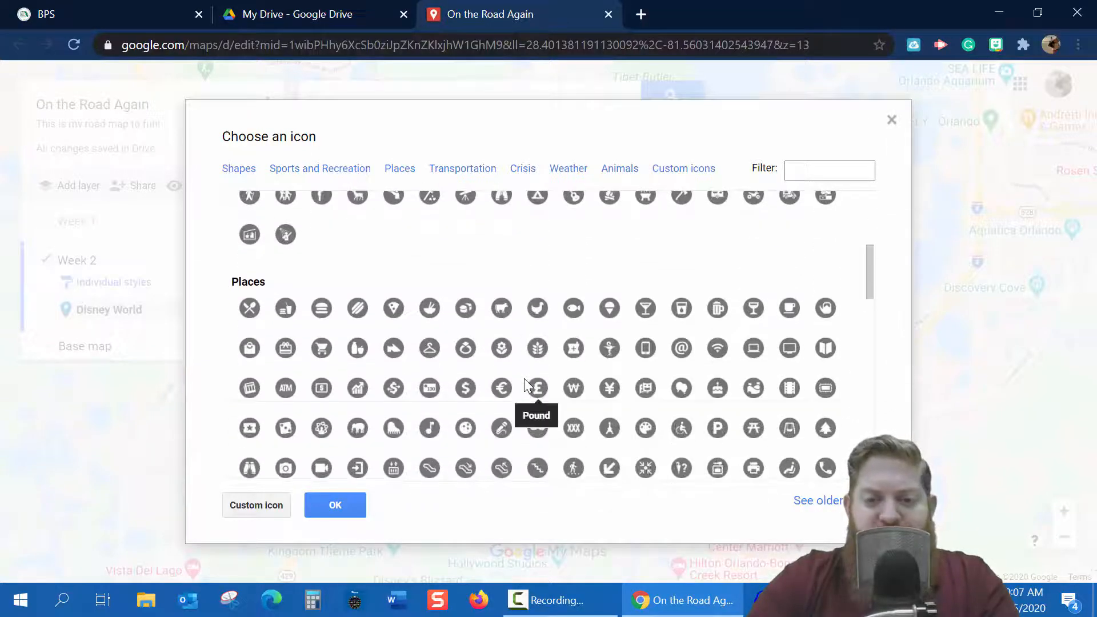
- Search the icon library for "theme" and for "ride"
{"action": "left_click", "coordinate": [818, 166]}
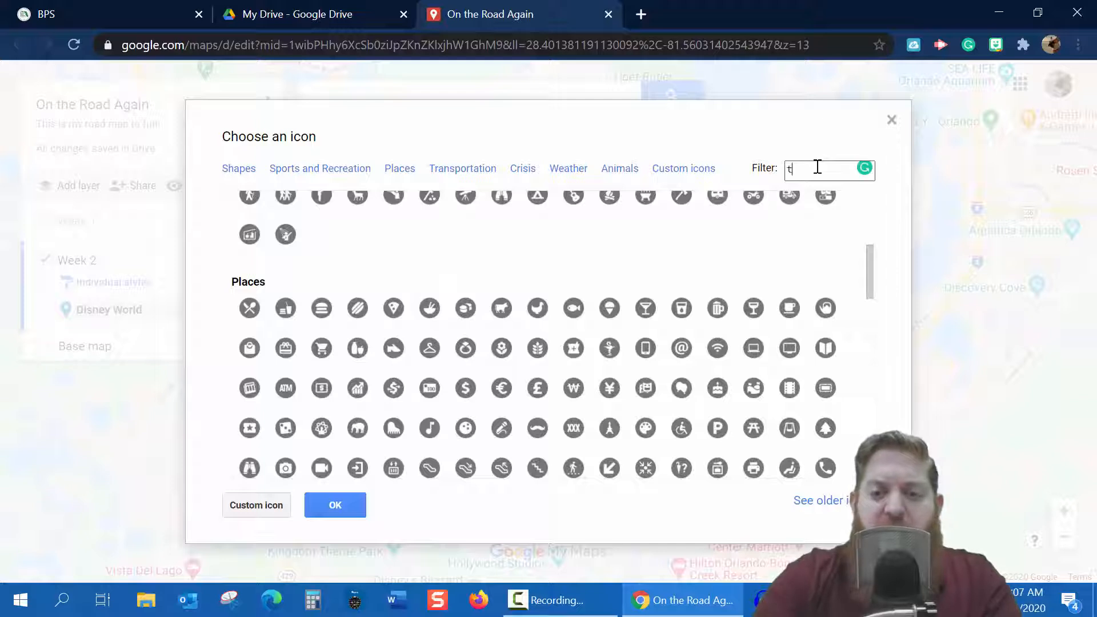
{"action": "type", "text": "theme"}
{"action": "key", "text": "Return"}
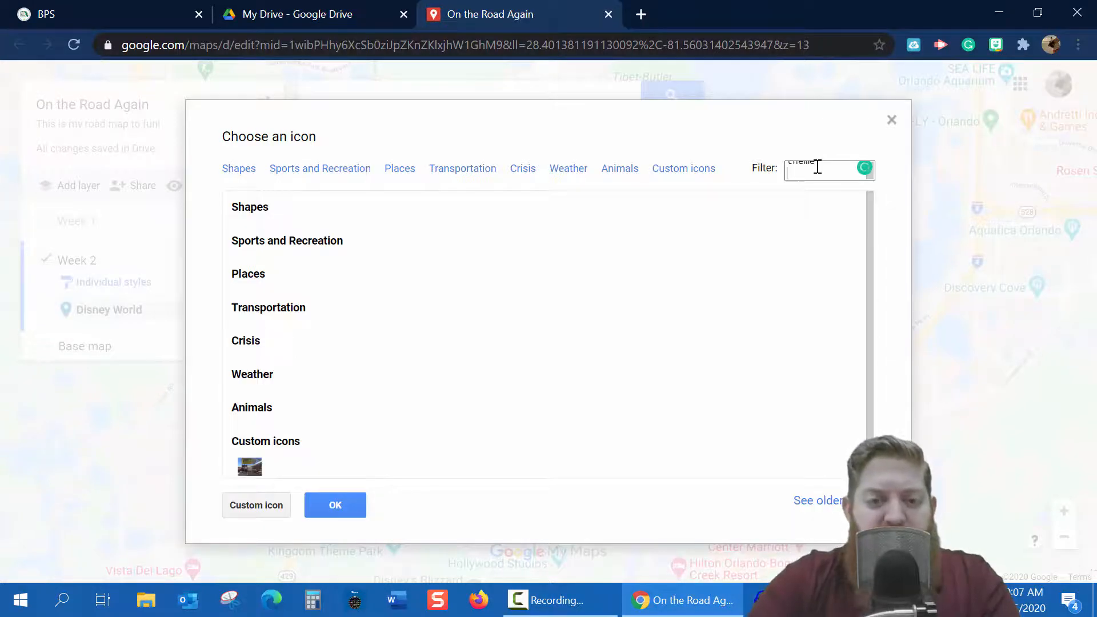
{"action": "scroll", "coordinate": [780, 252], "scroll_direction": "down", "scroll_amount": 2}
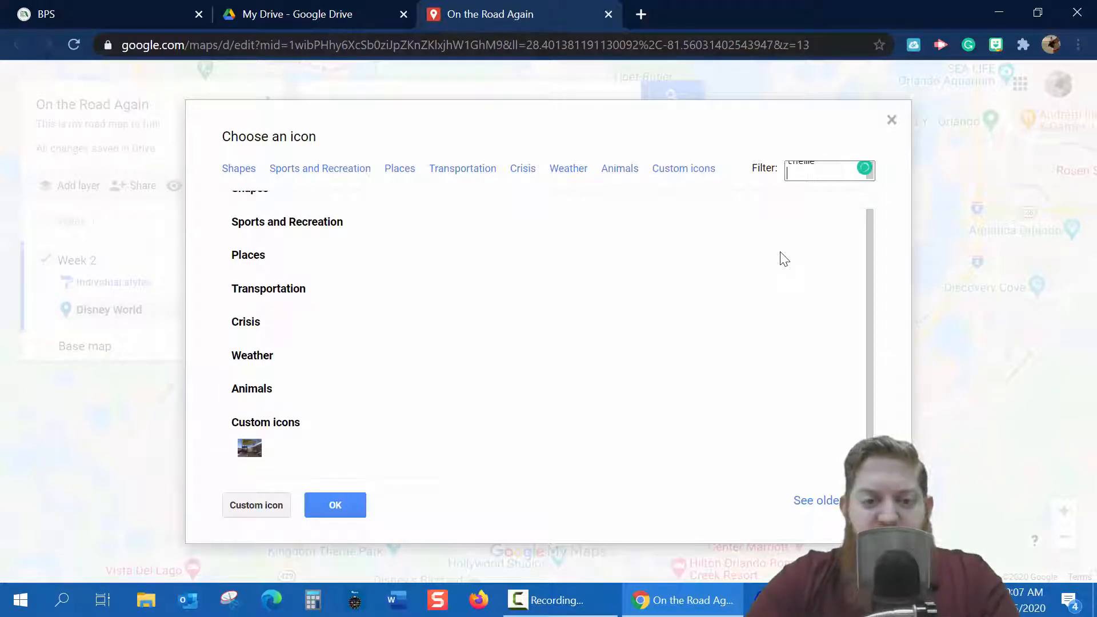
{"action": "scroll", "coordinate": [780, 252], "scroll_direction": "up", "scroll_amount": 2}
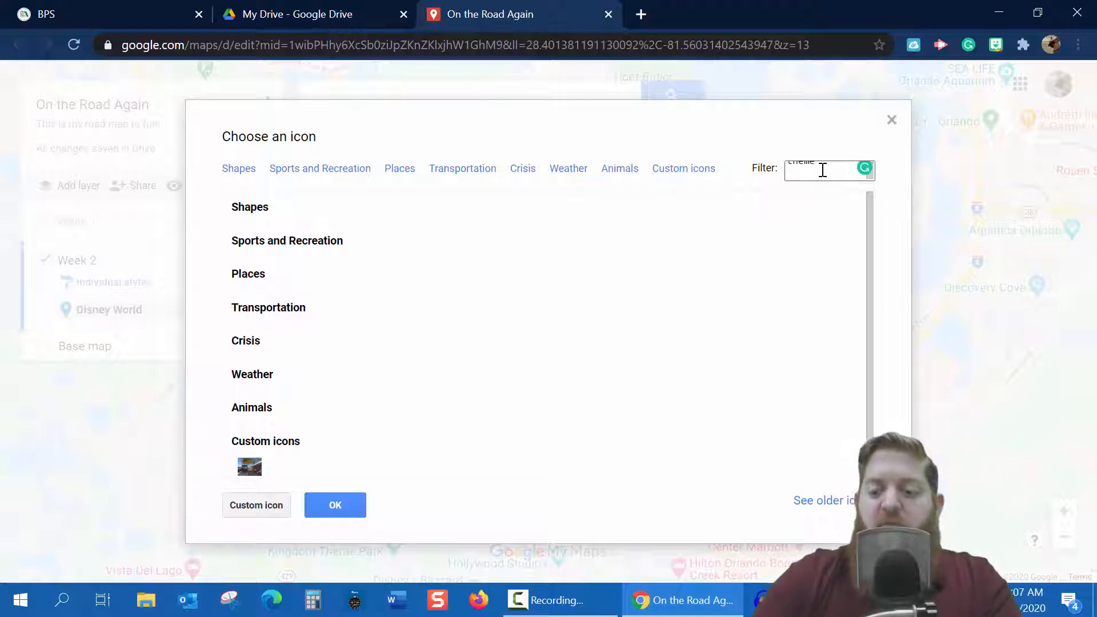
{"action": "key", "text": "BackSpace"}
{"action": "key", "text": "BackSpace"}
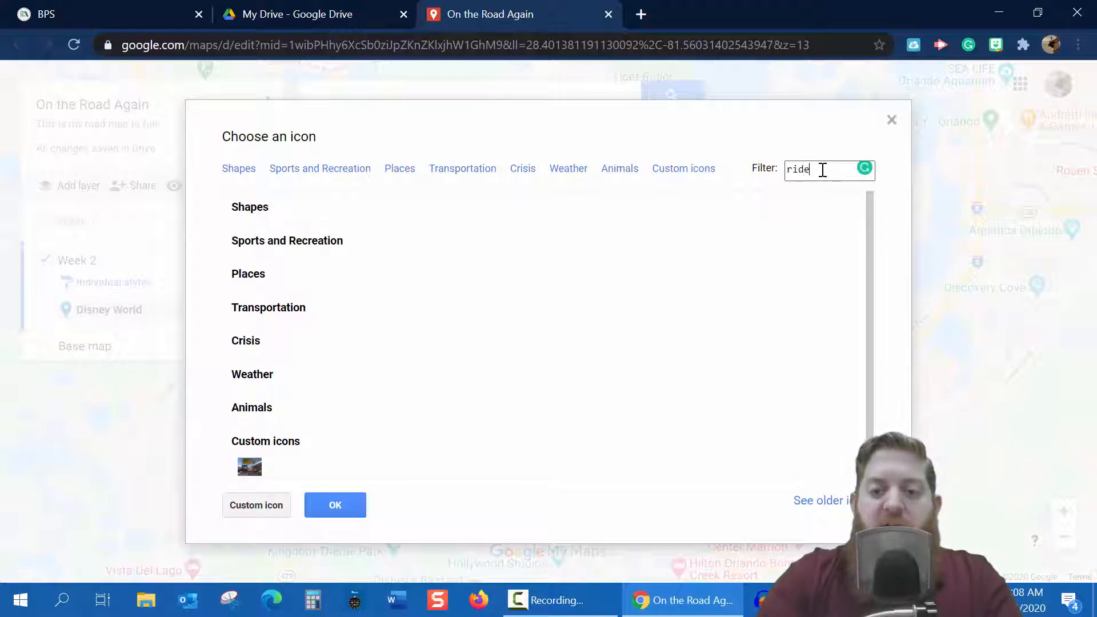
{"action": "key", "text": "Return"}
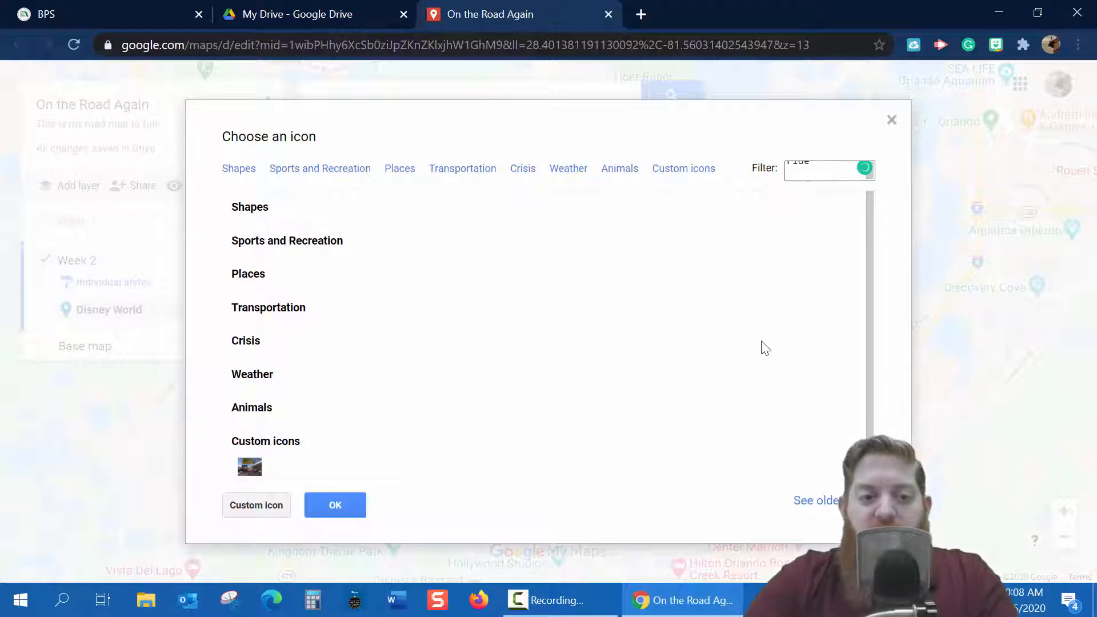
{"action": "scroll", "coordinate": [761, 341], "scroll_direction": "down", "scroll_amount": 2}
{"action": "scroll", "coordinate": [761, 341], "scroll_direction": "up", "scroll_amount": 2}
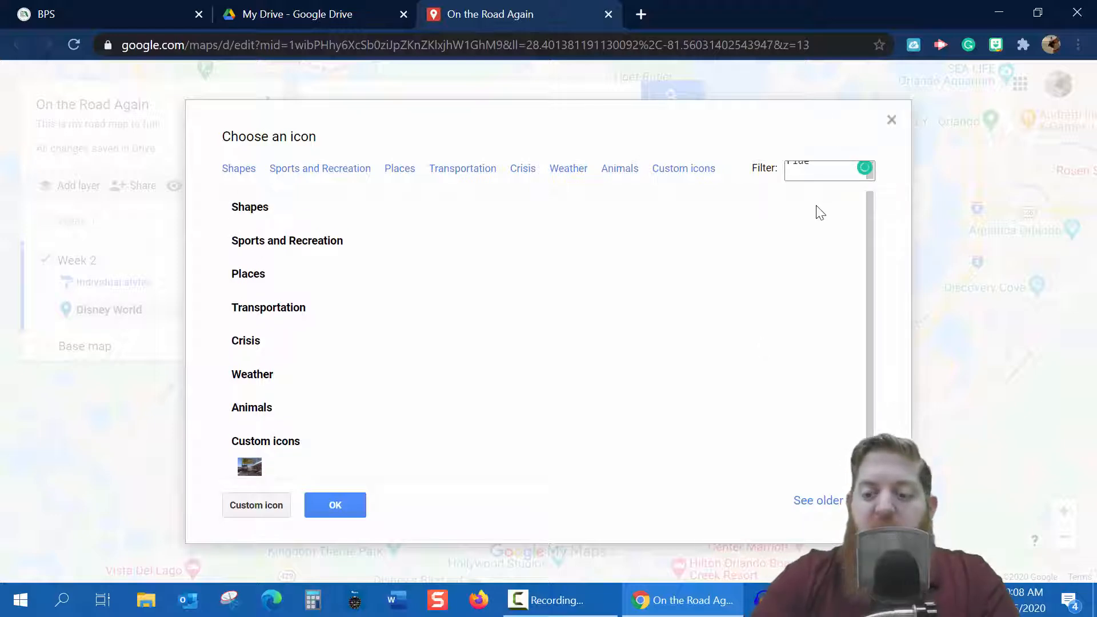
- Filter the icon library for "park", apply the first Places icon to Disney World's marker and color it light gray
{"action": "key", "text": "BackSpace"}
{"action": "key", "text": "BackSpace"}
{"action": "type", "text": "p"}
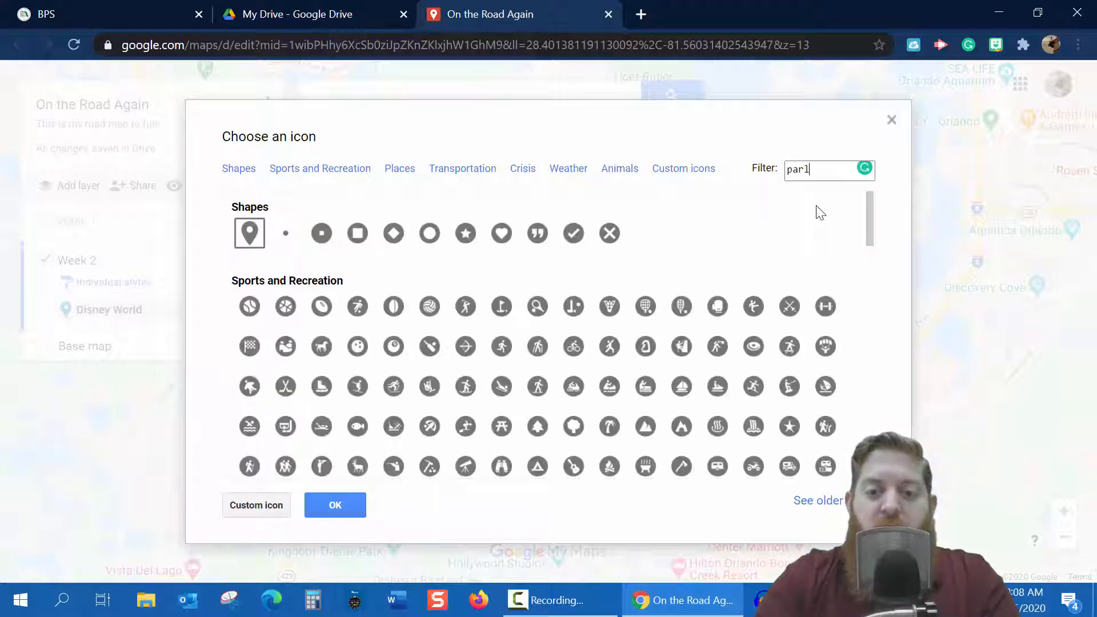
{"action": "type", "text": "ark"}
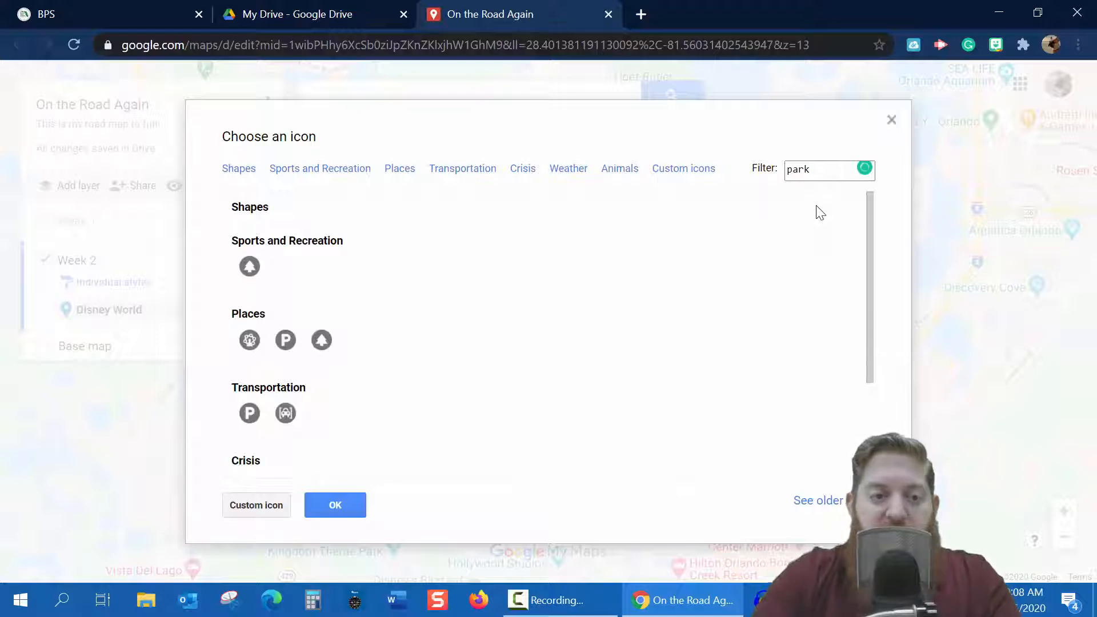
{"action": "left_click", "coordinate": [252, 343]}
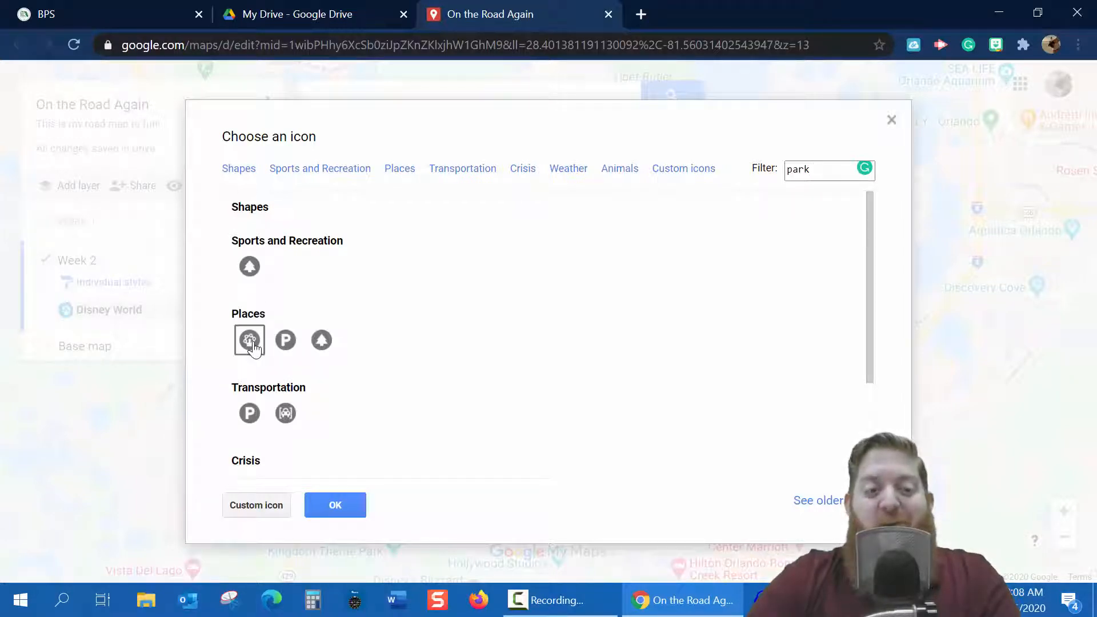
{"action": "left_click", "coordinate": [360, 503]}
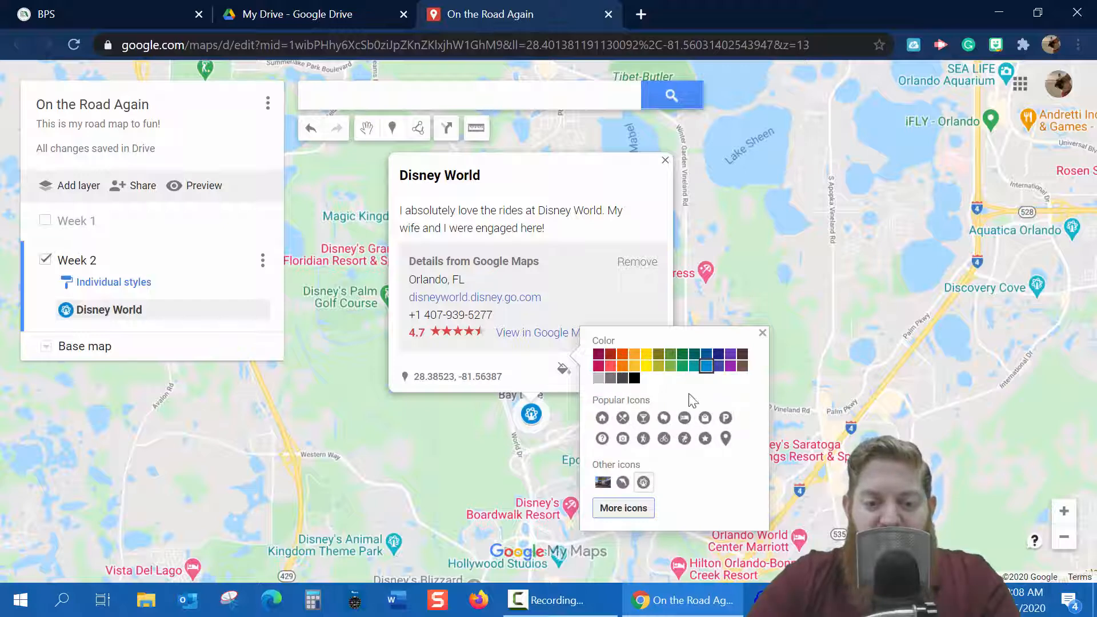
{"action": "left_click", "coordinate": [599, 379]}
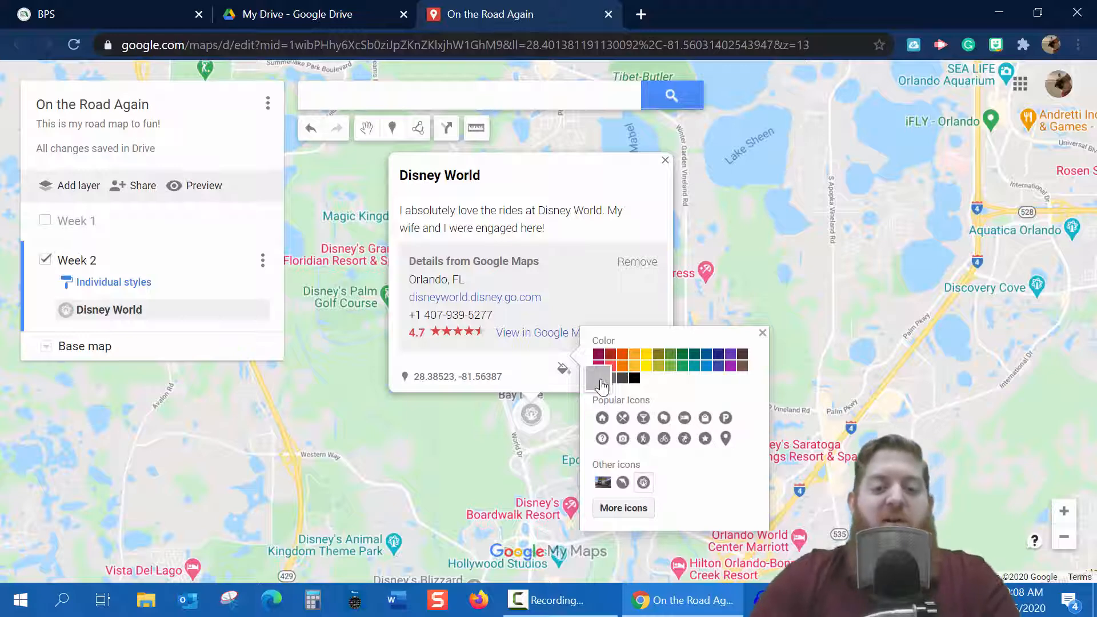
{"action": "left_click", "coordinate": [762, 333]}
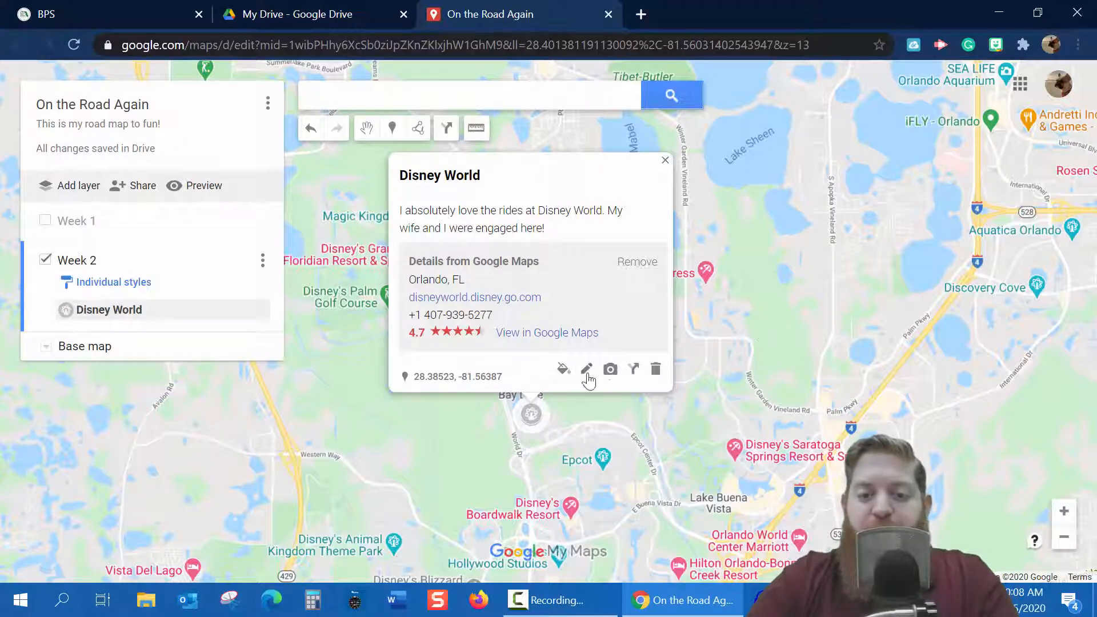
- Start adding a photo to Disney World and search Google images for "disney world orlando"
{"action": "left_click", "coordinate": [610, 370]}
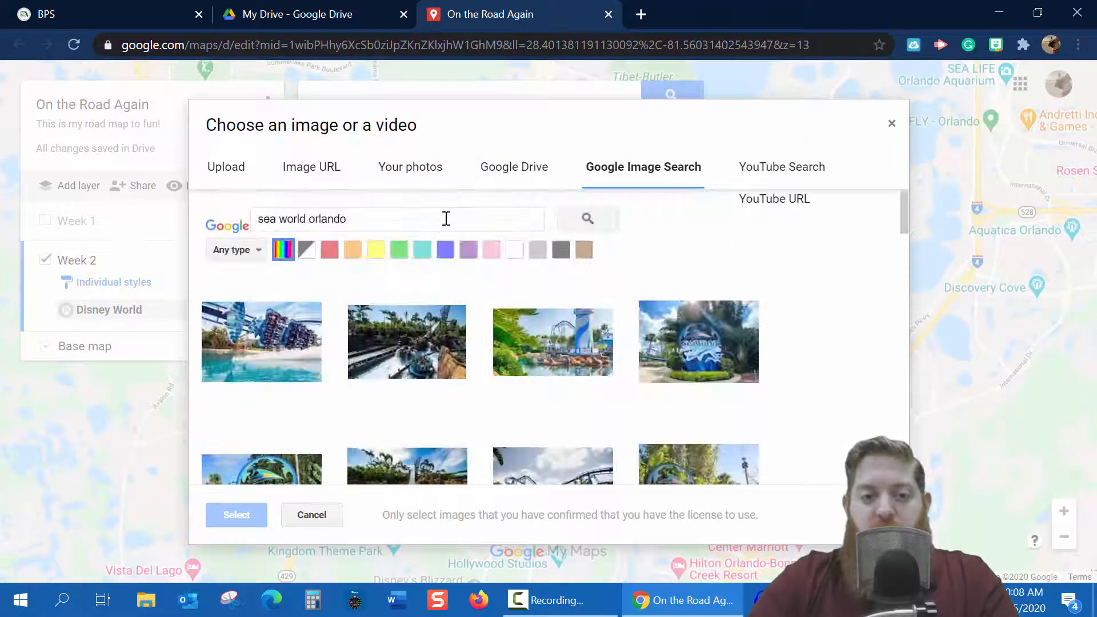
{"action": "left_click", "coordinate": [447, 219]}
{"action": "key", "text": "BackSpace"}
{"action": "key", "text": "BackSpace"}
{"action": "key", "text": "BackSpace"}
{"action": "key", "text": "BackSpace"}
{"action": "key", "text": "BackSpace"}
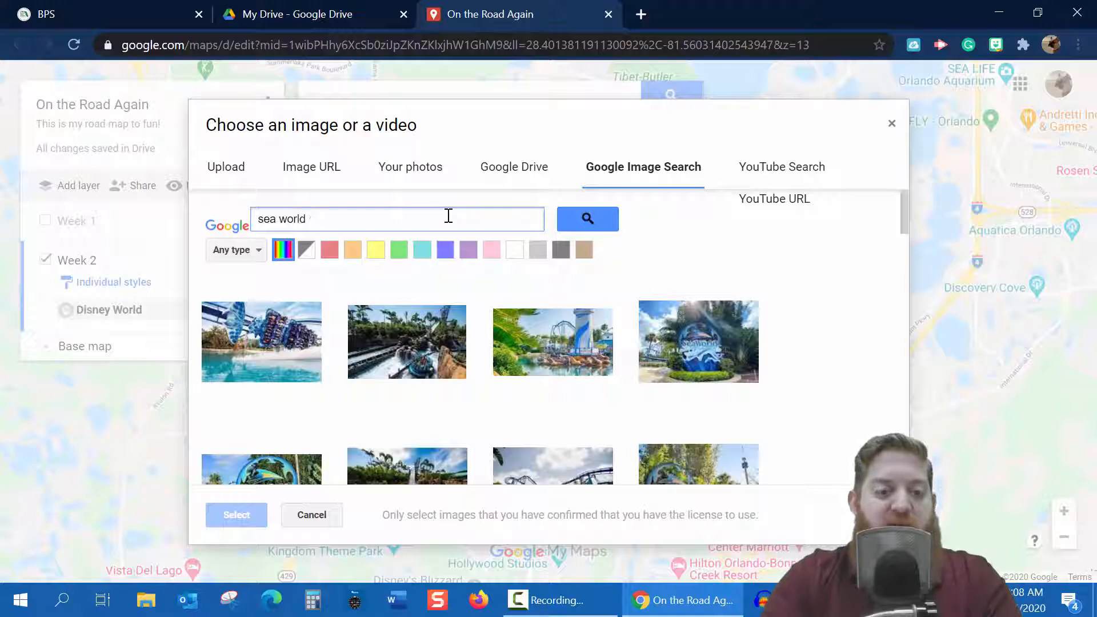
{"action": "key", "text": "BackSpace"}
{"action": "key", "text": "BackSpace"}
{"action": "key", "text": "BackSpace"}
{"action": "key", "text": "BackSpace"}
{"action": "key", "text": "BackSpace"}
{"action": "key", "text": "BackSpace"}
{"action": "key", "text": "BackSpace"}
{"action": "key", "text": "BackSpace"}
{"action": "key", "text": "BackSpace"}
{"action": "type", "text": "d"}
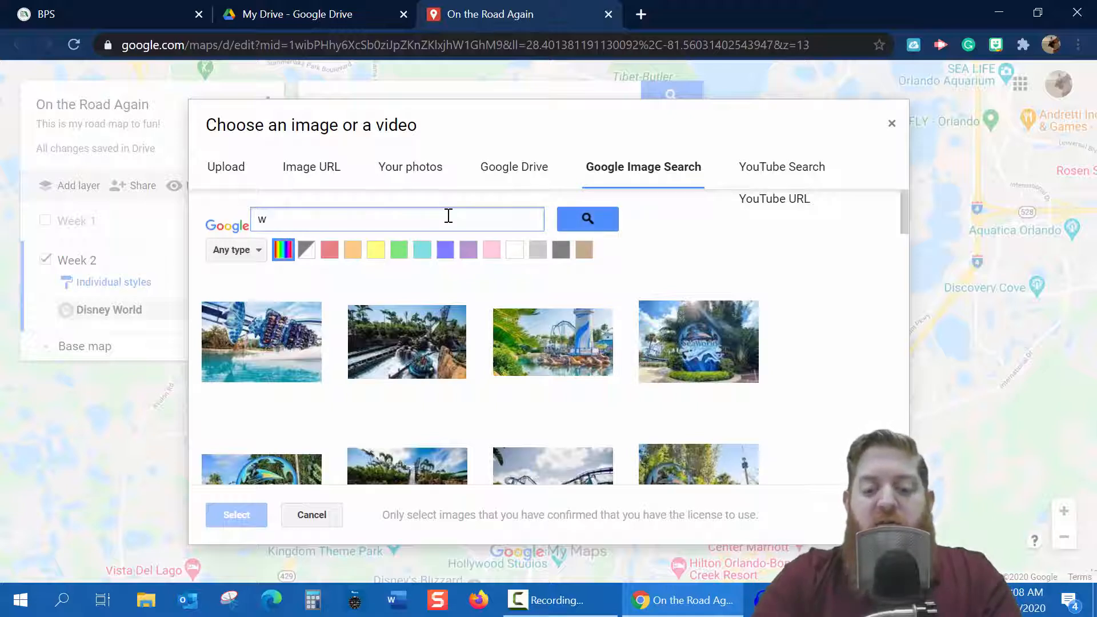
{"action": "key", "text": "BackSpace"}
{"action": "type", "text": "disney worl"}
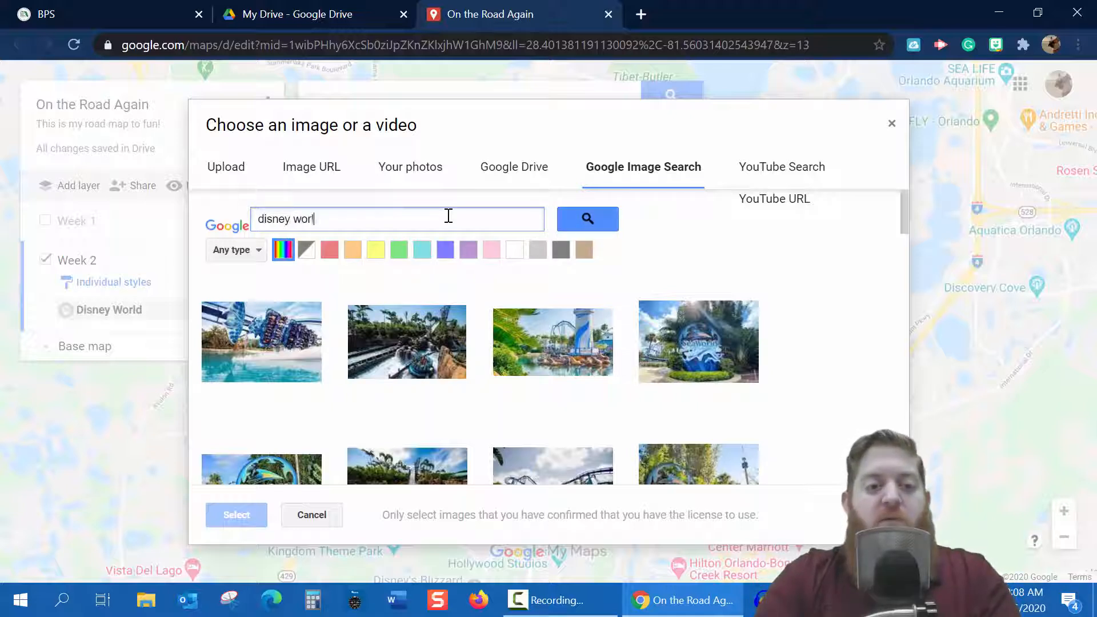
{"action": "type", "text": "d orlando"}
{"action": "key", "text": "Return"}
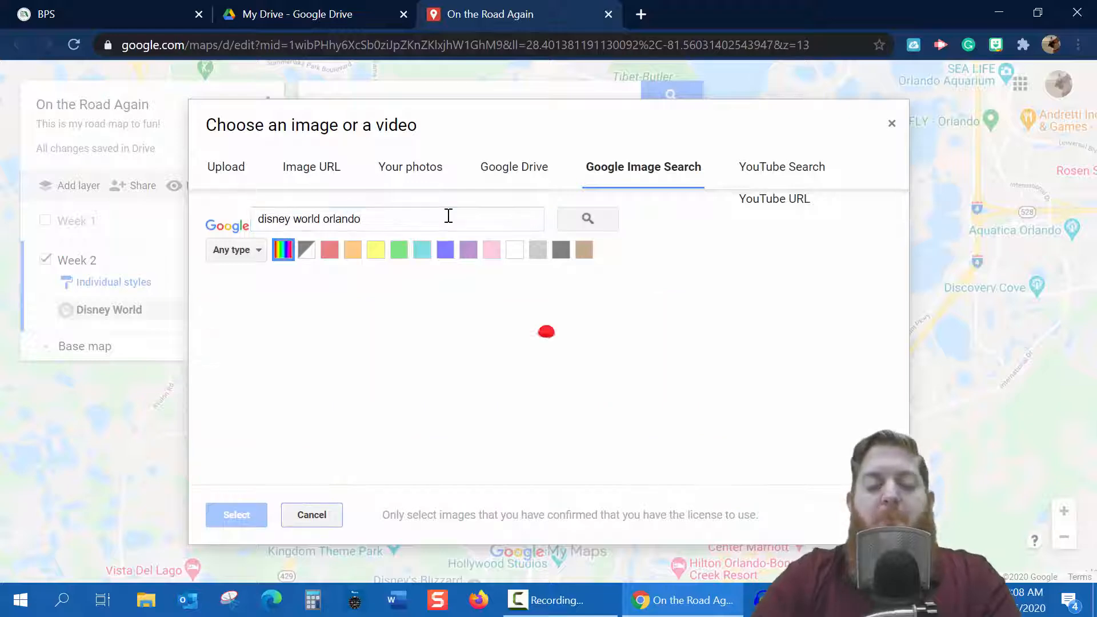
- Attach the castle photo with the cloudy blue sky to Disney World, save the place and review its info card before closing it
{"action": "left_click", "coordinate": [403, 345]}
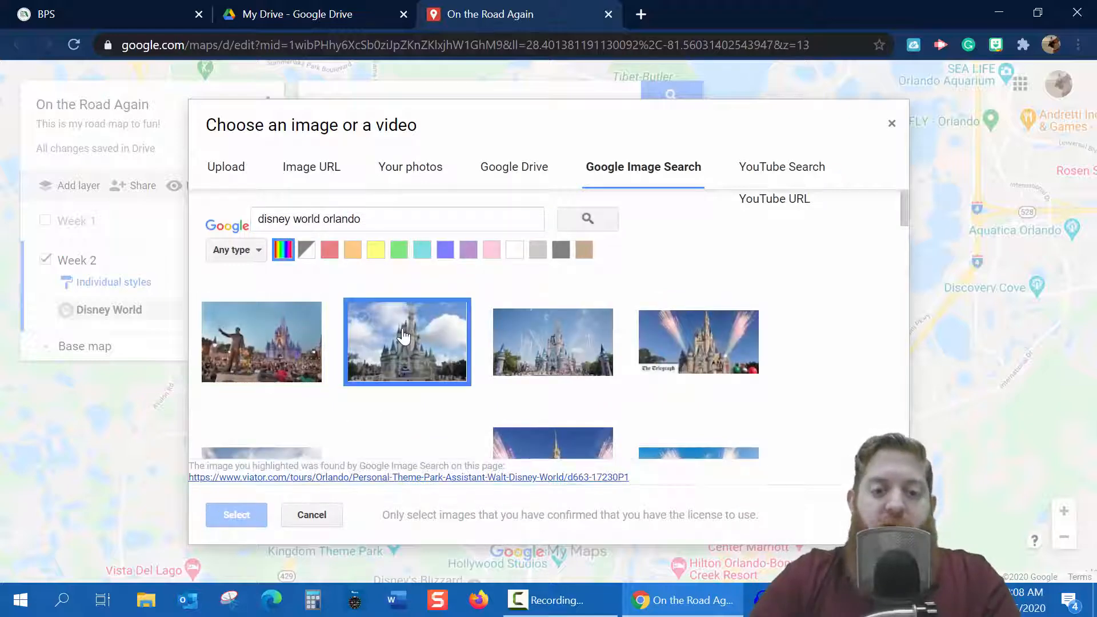
{"action": "left_click", "coordinate": [236, 516]}
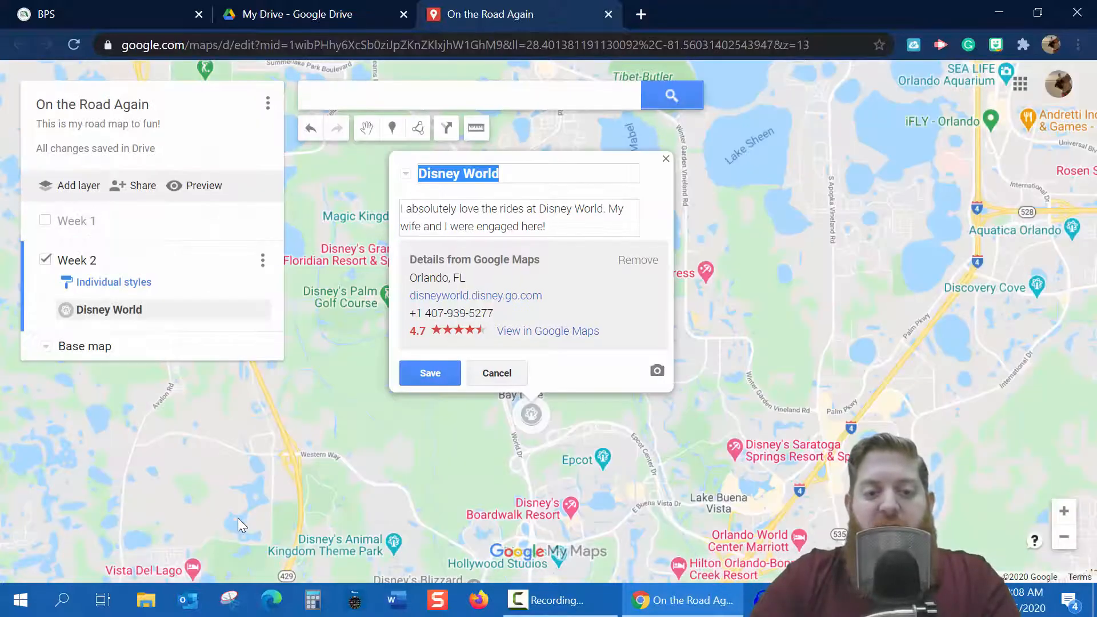
{"action": "left_click", "coordinate": [431, 374]}
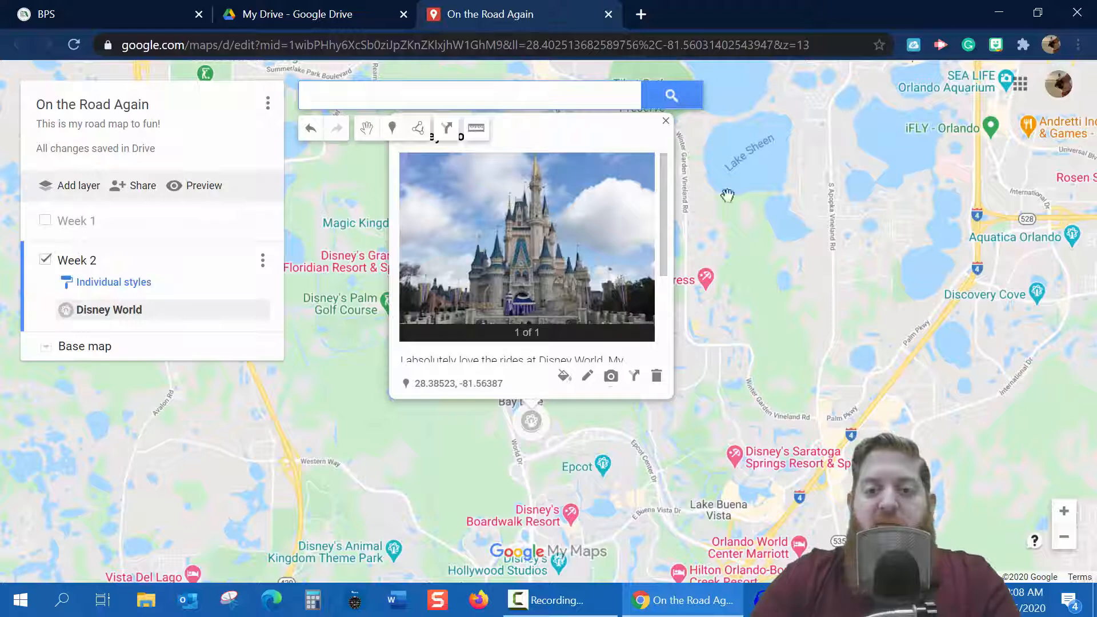
{"action": "left_click_drag", "start_coordinate": [798, 234], "coordinate": [846, 352]}
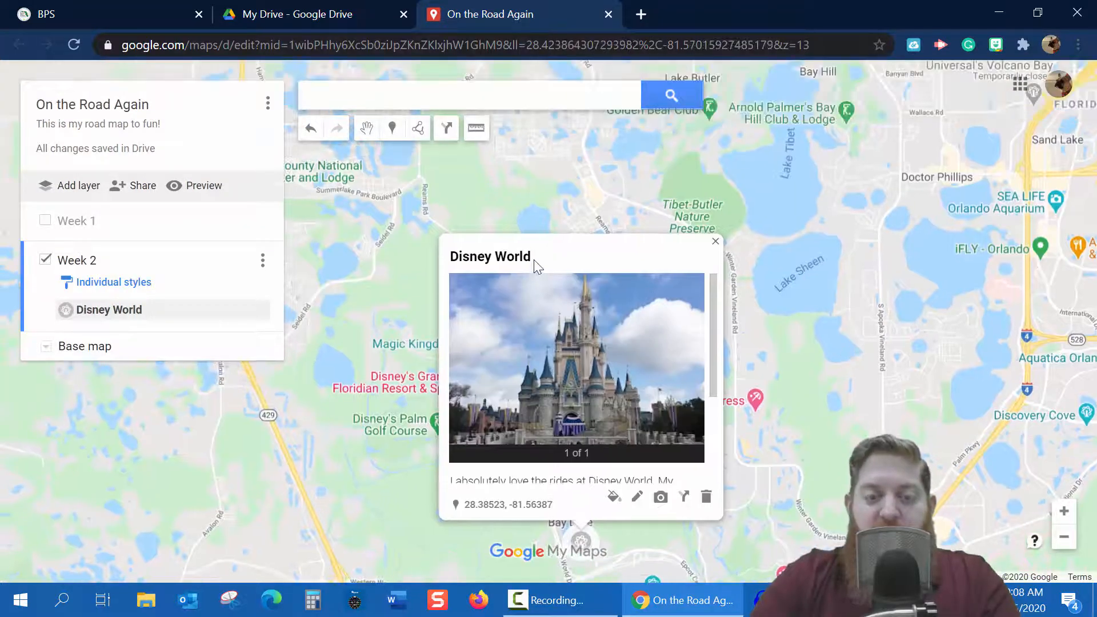
{"action": "scroll", "coordinate": [569, 330], "scroll_direction": "down", "scroll_amount": 3}
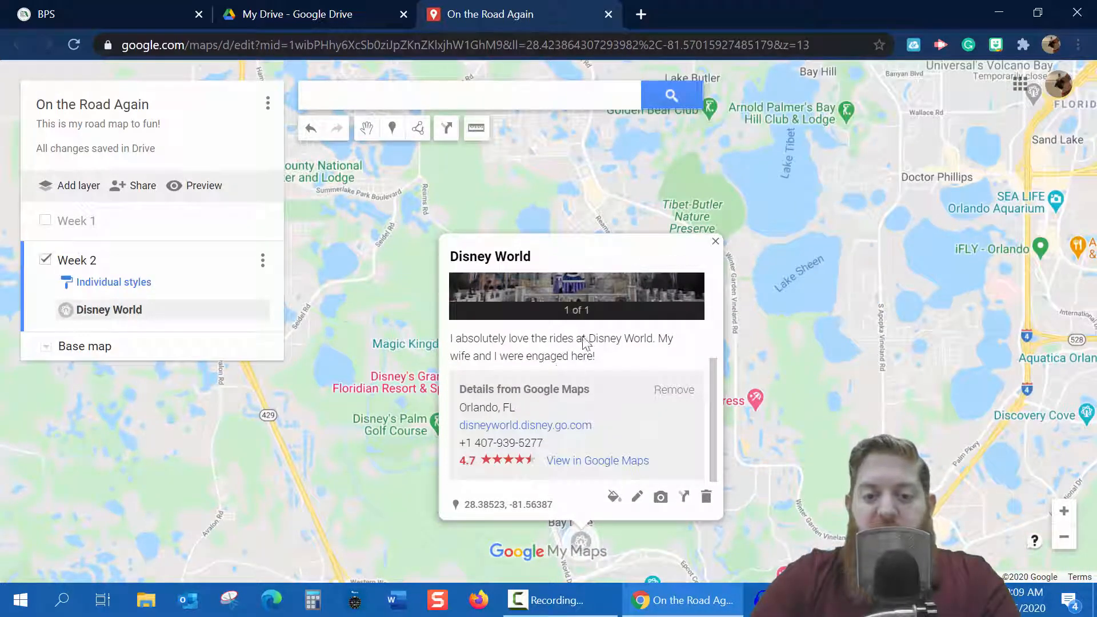
{"action": "left_click", "coordinate": [715, 241]}
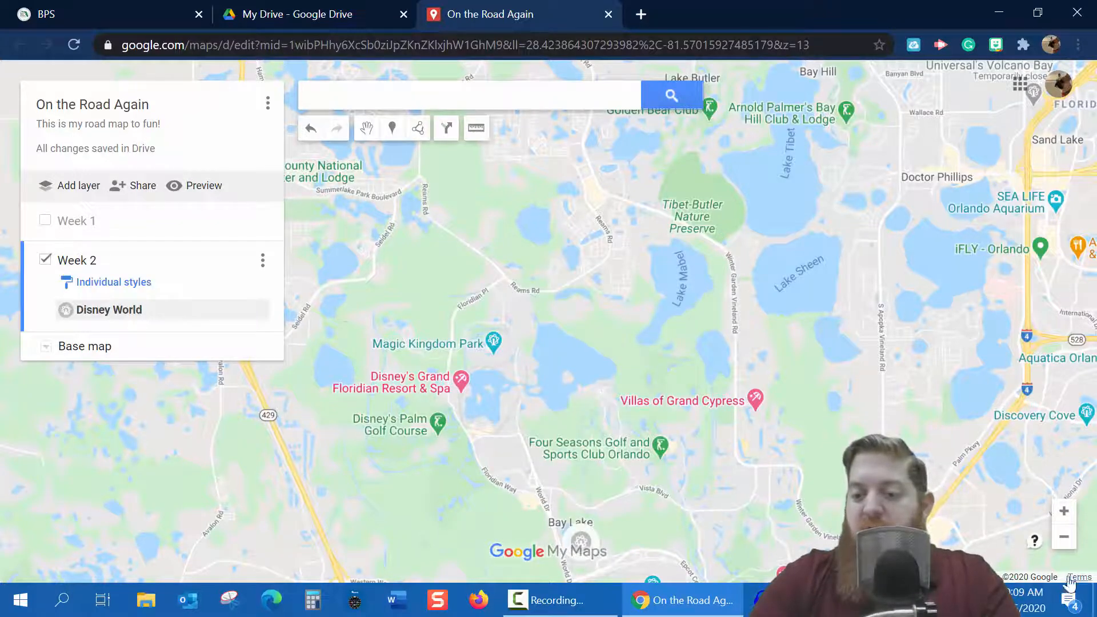
- Find Brick House Tavern + Tap on North Dale Mabry Highway in Tampa and add it to the Week 2 layer
{"action": "scroll", "coordinate": [1070, 548], "scroll_direction": "down", "scroll_amount": 4}
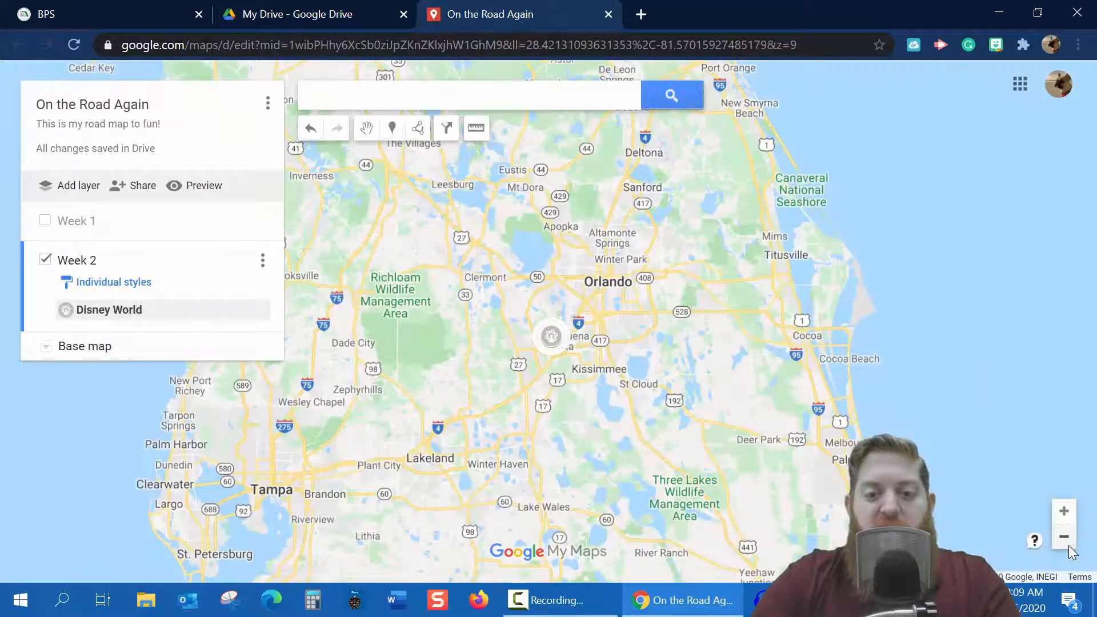
{"action": "left_click", "coordinate": [1070, 547]}
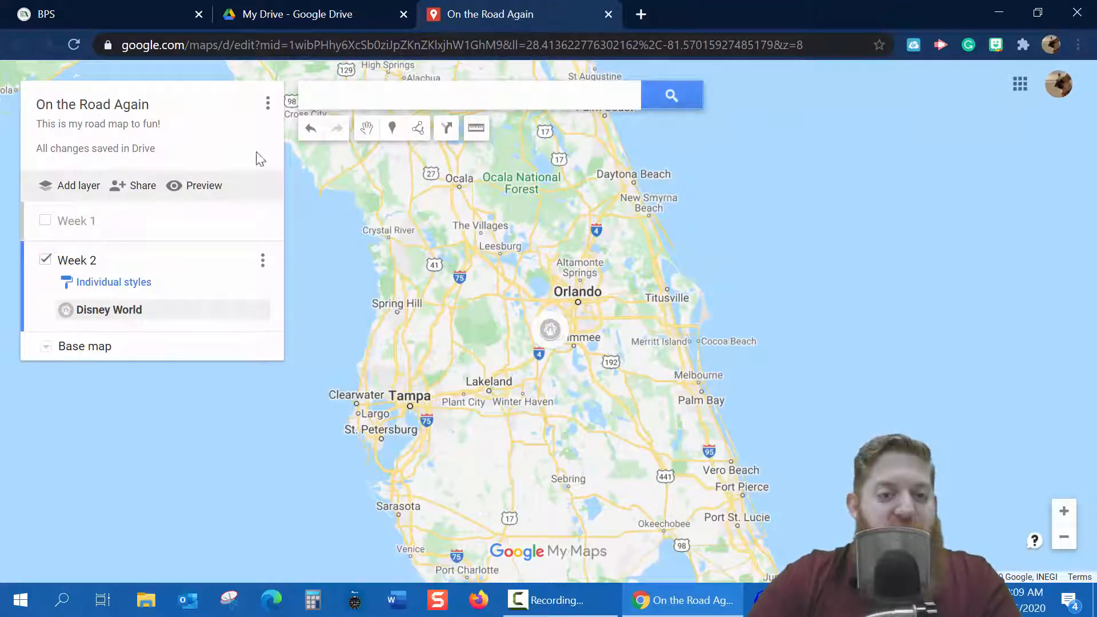
{"action": "left_click", "coordinate": [504, 103]}
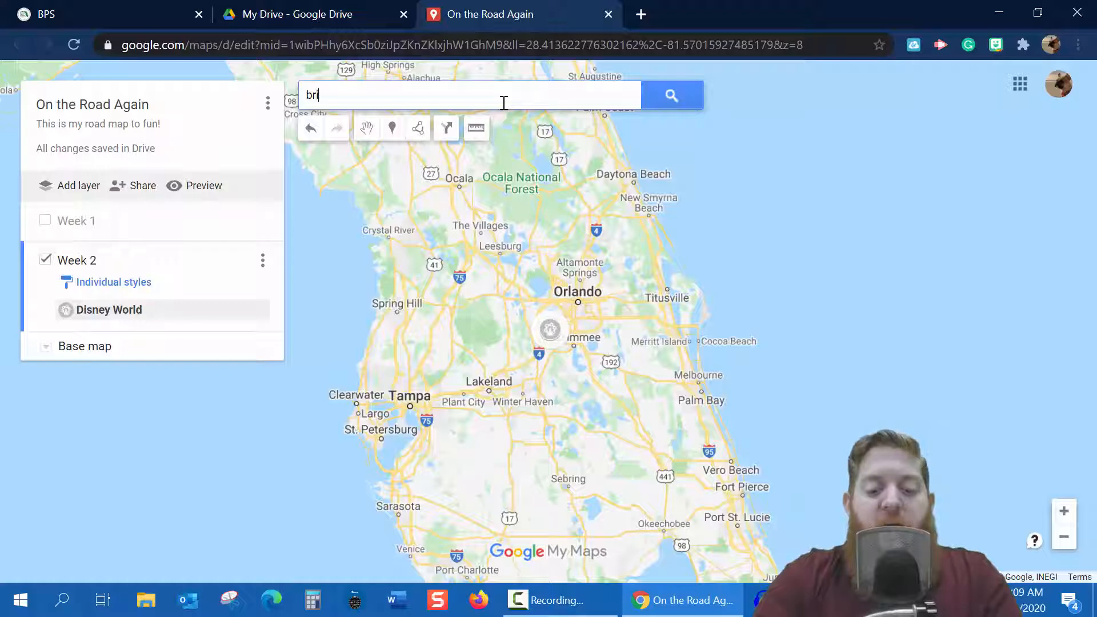
{"action": "type", "text": "ckhou"}
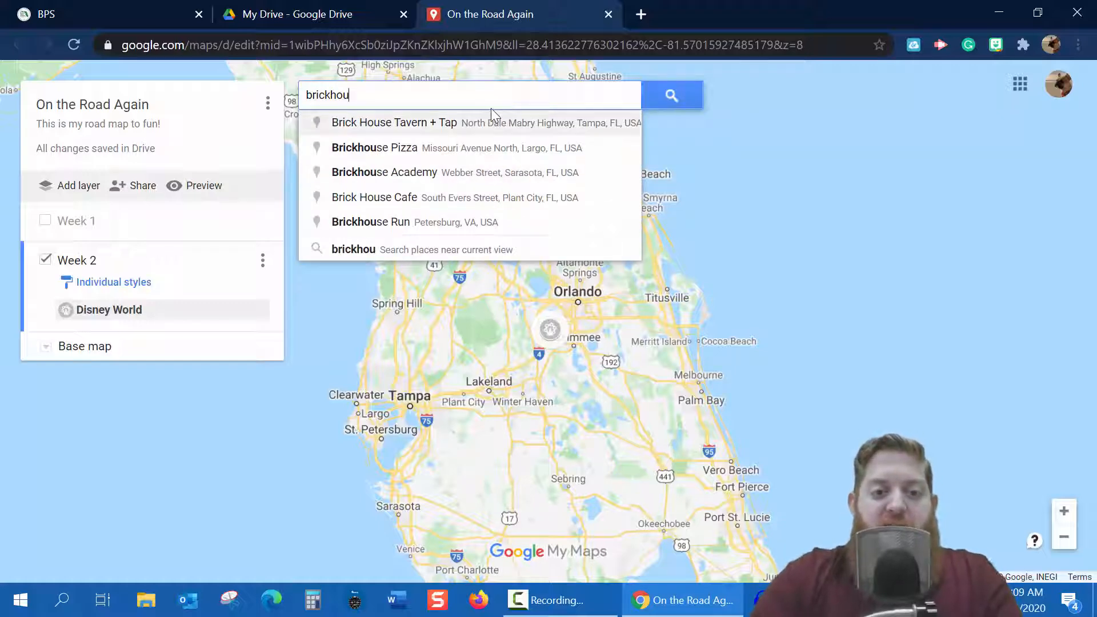
{"action": "left_click", "coordinate": [492, 122]}
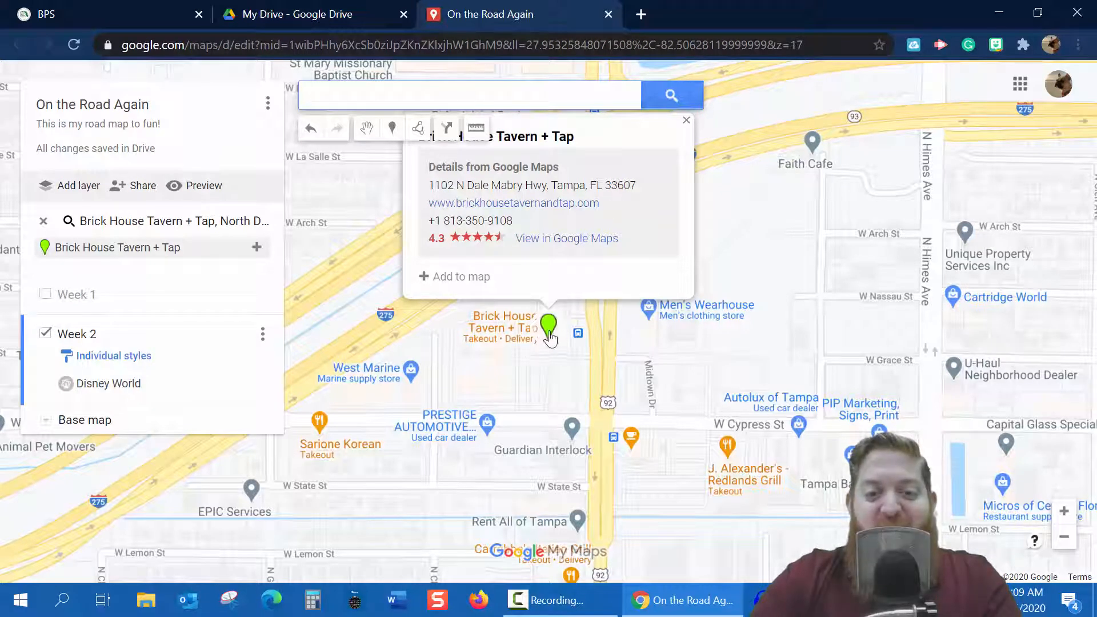
{"action": "left_click", "coordinate": [460, 276]}
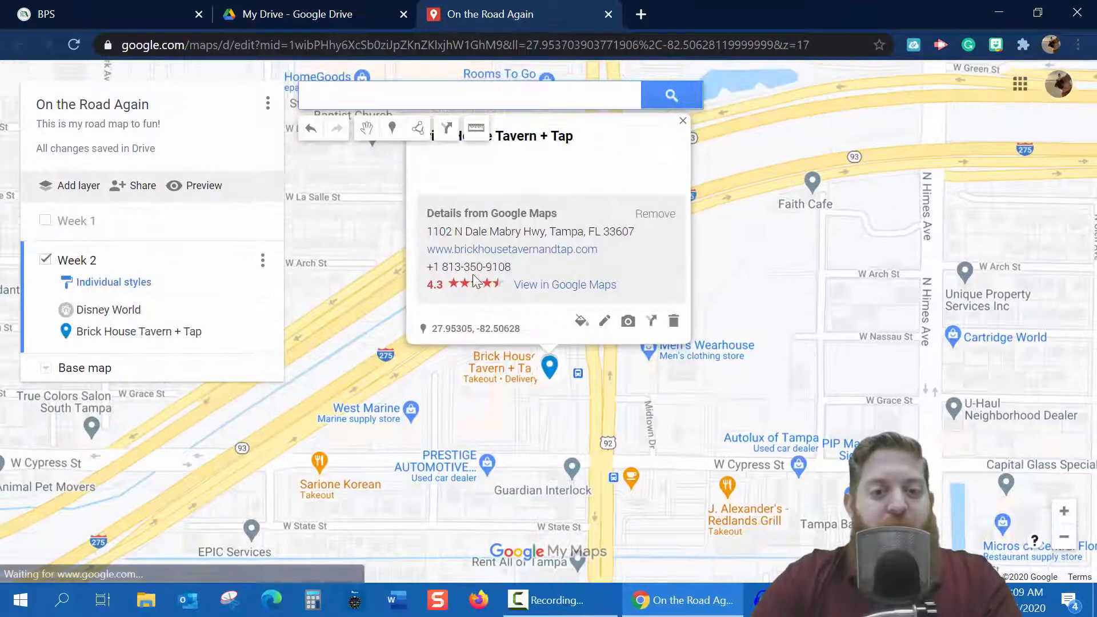
- Start a custom marker icon for Brick House Tavern + Tap and search Google images for "brickhouse tap"
{"action": "left_click", "coordinate": [582, 323]}
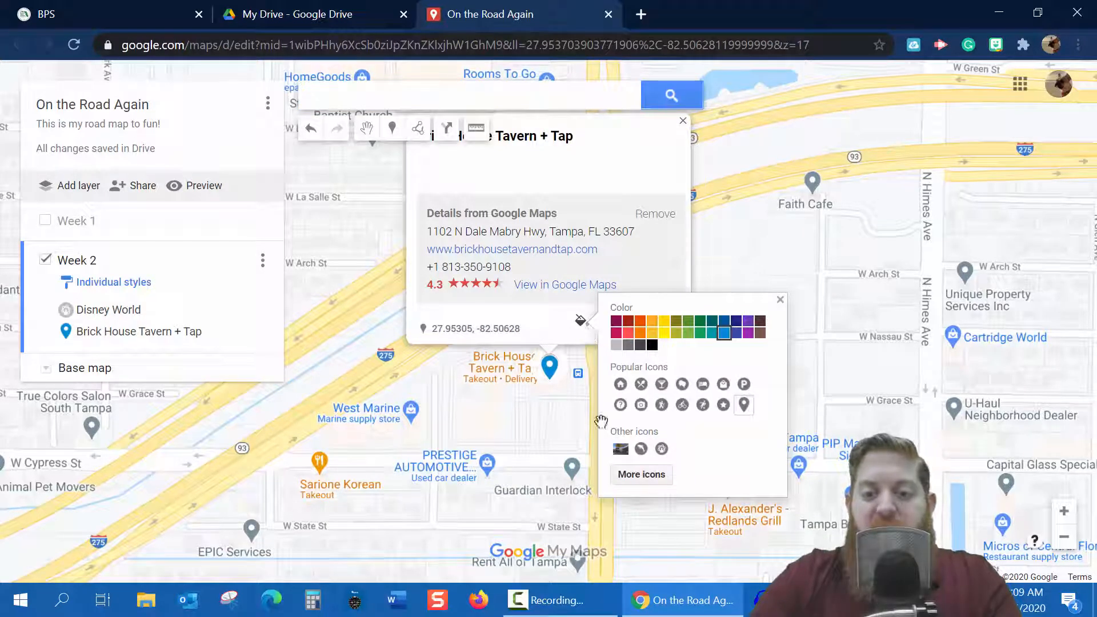
{"action": "left_click", "coordinate": [639, 475]}
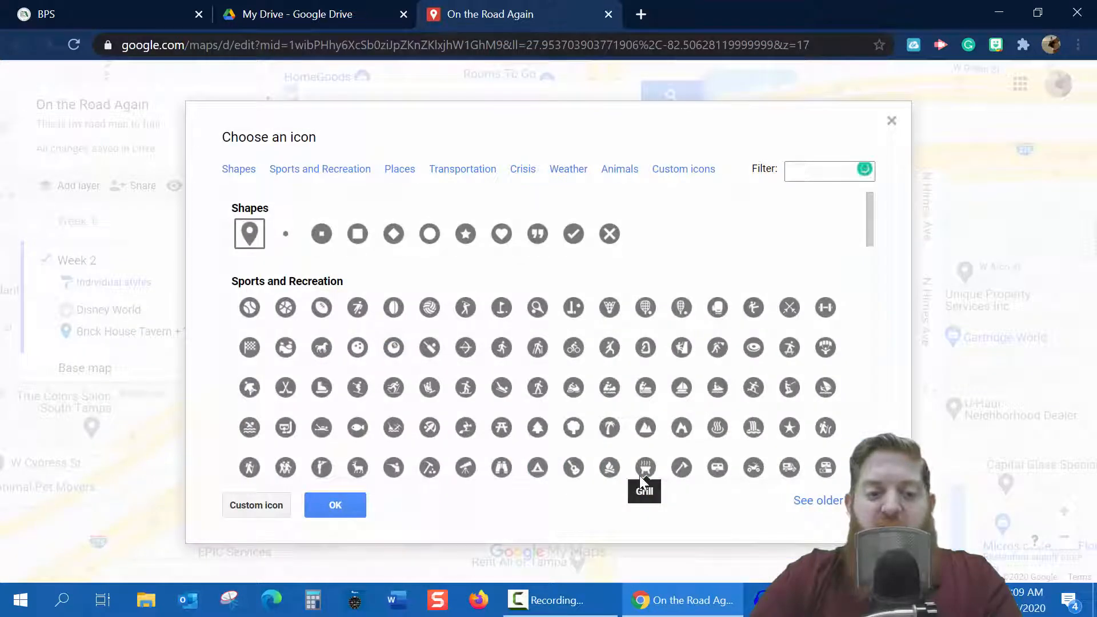
{"action": "left_click", "coordinate": [259, 504]}
{"action": "left_click", "coordinate": [425, 217]}
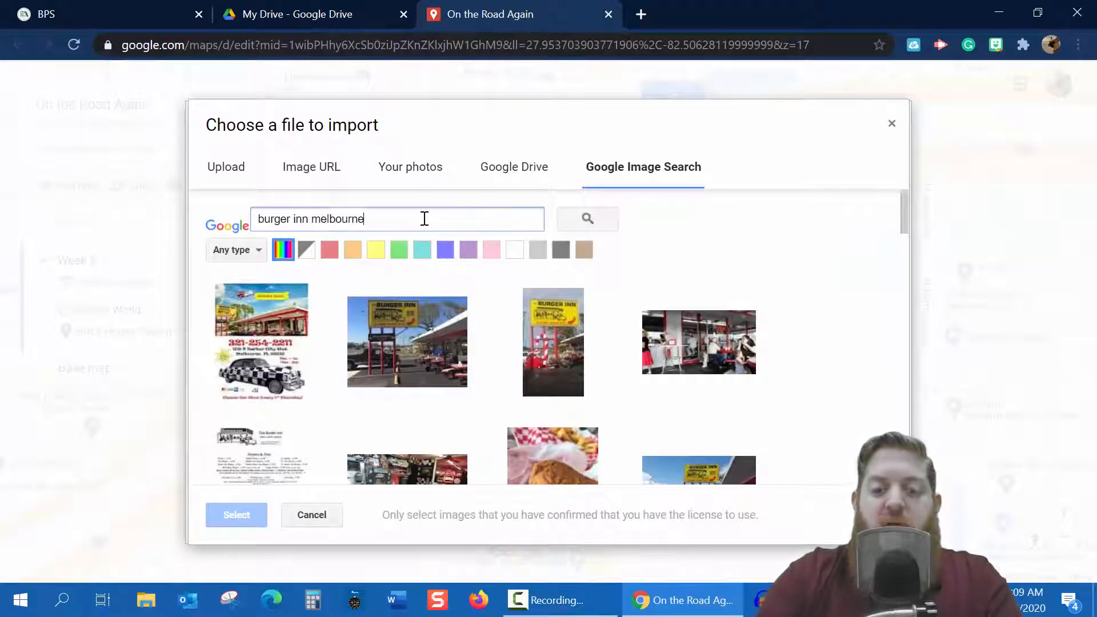
{"action": "key", "text": "BackSpace"}
{"action": "key", "text": "BackSpace"}
{"action": "key", "text": "BackSpace"}
{"action": "key", "text": "BackSpace"}
{"action": "key", "text": "BackSpace"}
{"action": "key", "text": "BackSpace"}
{"action": "key", "text": "BackSpace"}
{"action": "key", "text": "BackSpace"}
{"action": "key", "text": "BackSpace"}
{"action": "key", "text": "BackSpace"}
{"action": "key", "text": "BackSpace"}
{"action": "key", "text": "BackSpace"}
{"action": "key", "text": "BackSpace"}
{"action": "key", "text": "BackSpace"}
{"action": "key", "text": "BackSpace"}
{"action": "key", "text": "BackSpace"}
{"action": "key", "text": "BackSpace"}
{"action": "key", "text": "BackSpace"}
{"action": "key", "text": "BackSpace"}
{"action": "key", "text": "BackSpace"}
{"action": "type", "text": "br"}
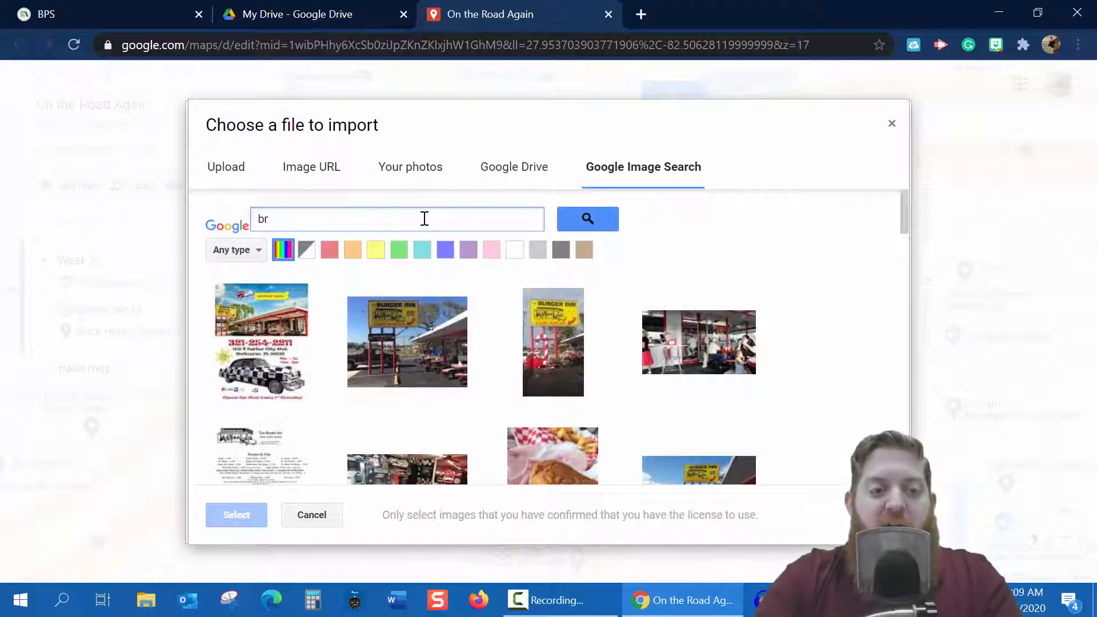
{"action": "type", "text": "ickhouse t"}
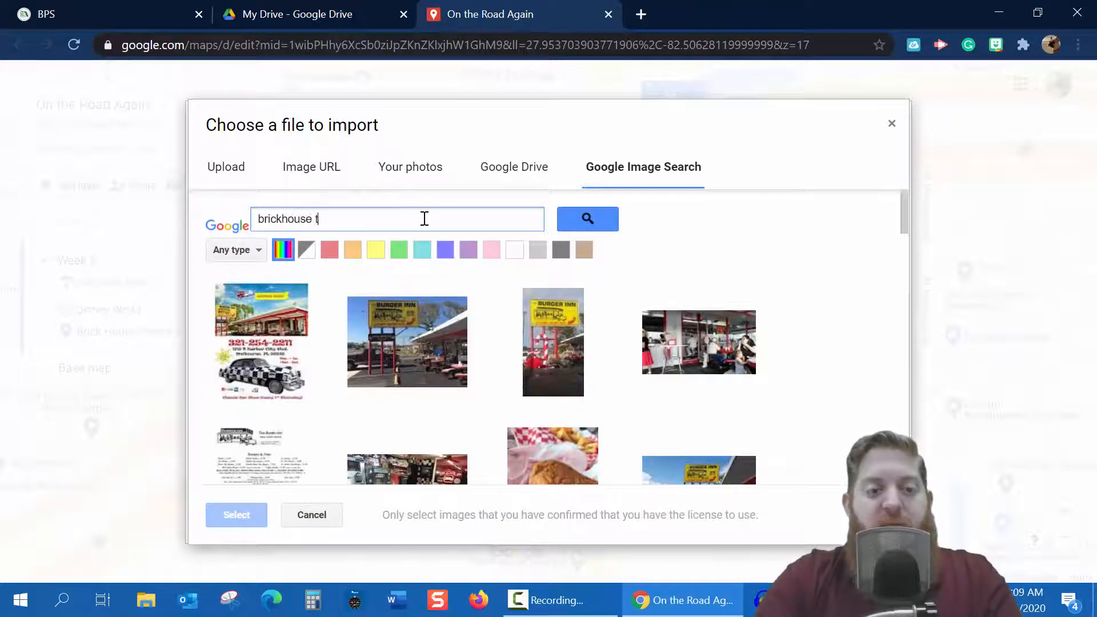
{"action": "type", "text": "ap"}
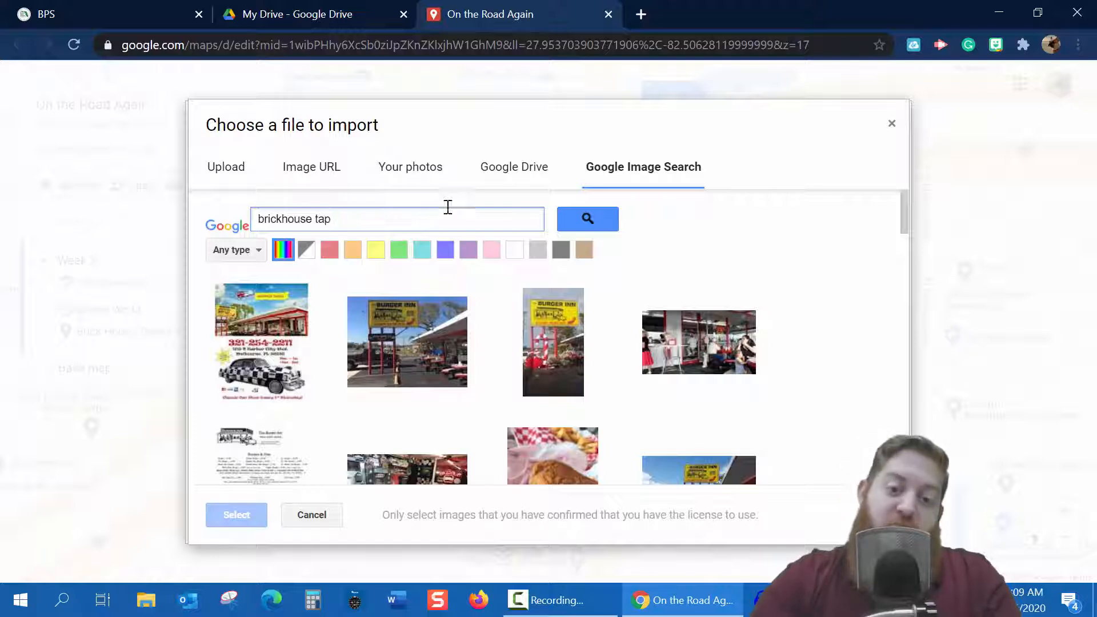
{"action": "left_click", "coordinate": [570, 221]}
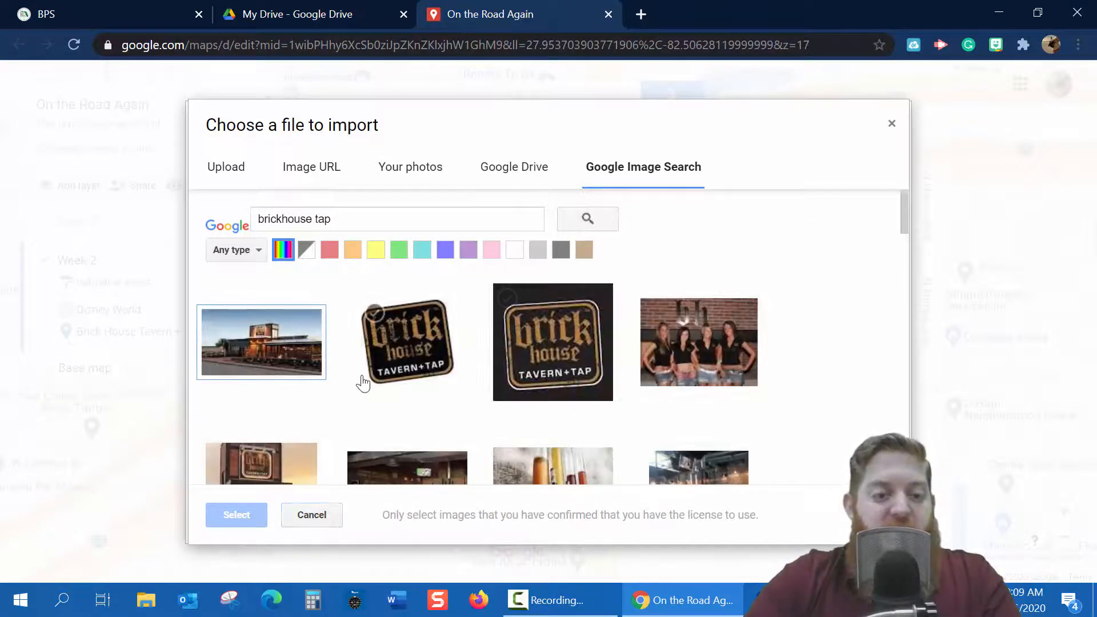
- Use the photo of the restaurant's exterior as the custom marker icon for Brick House Tavern + Tap
{"action": "left_click", "coordinate": [254, 338]}
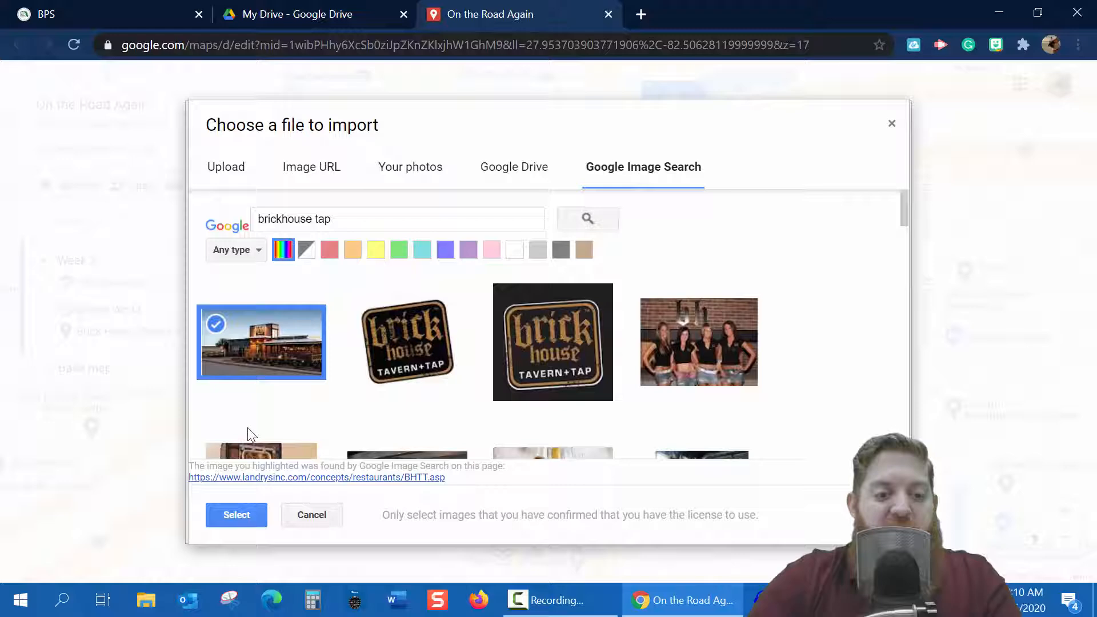
{"action": "left_click", "coordinate": [238, 512]}
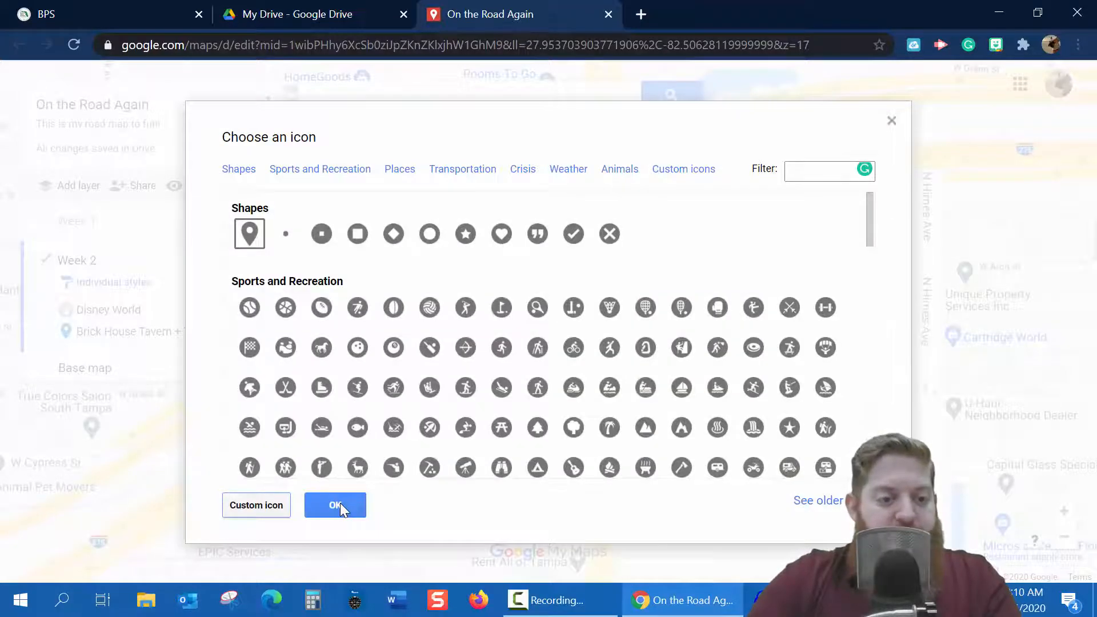
{"action": "left_click", "coordinate": [335, 505]}
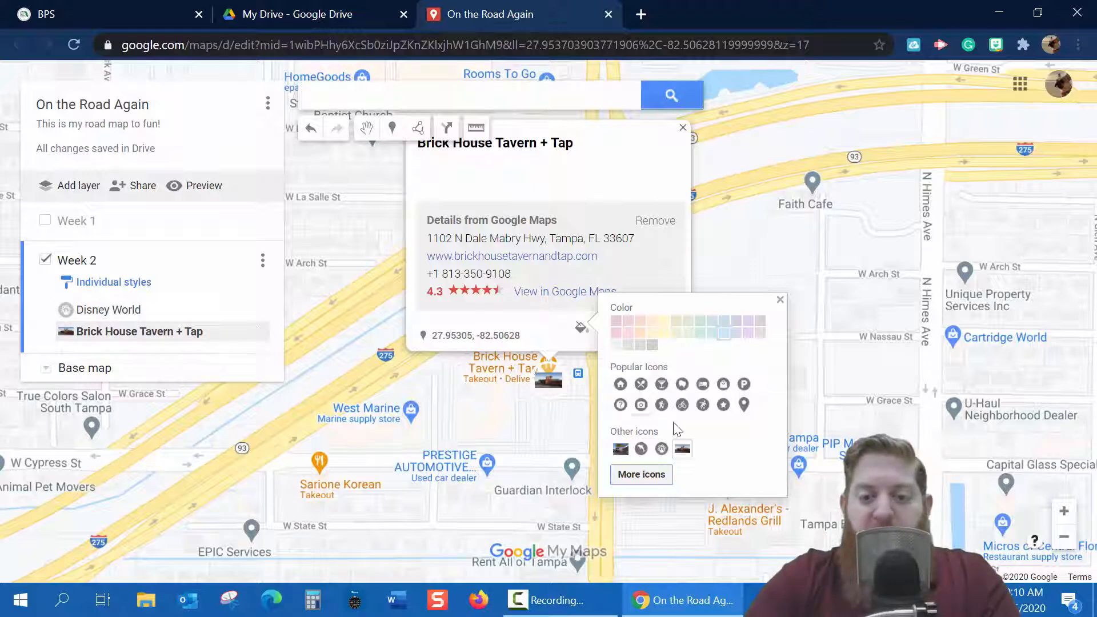
{"action": "left_click", "coordinate": [780, 300]}
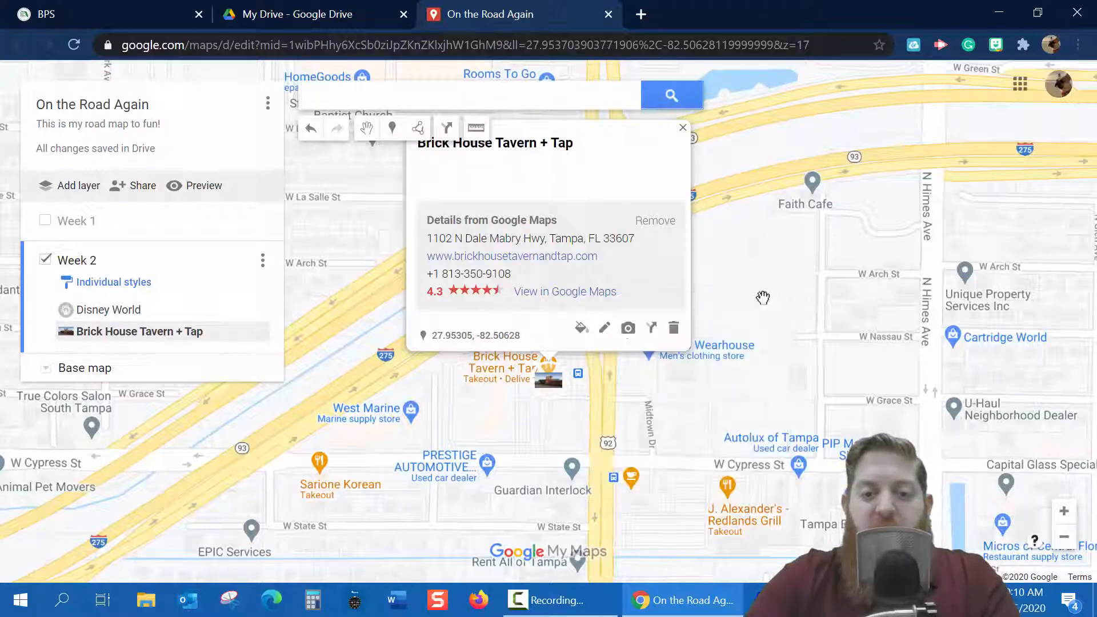
- Give Brick House Tavern + Tap the description "I love love love the chicken and waffles here! Great after hours spot. ;)" and save it
{"action": "left_click", "coordinate": [604, 328]}
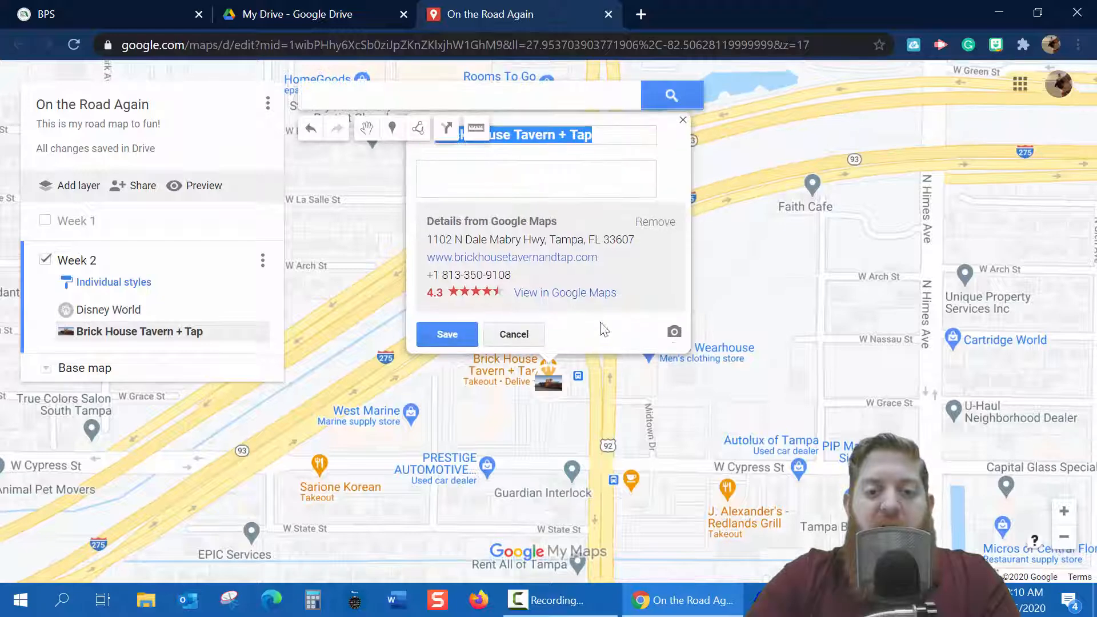
{"action": "left_click", "coordinate": [544, 175]}
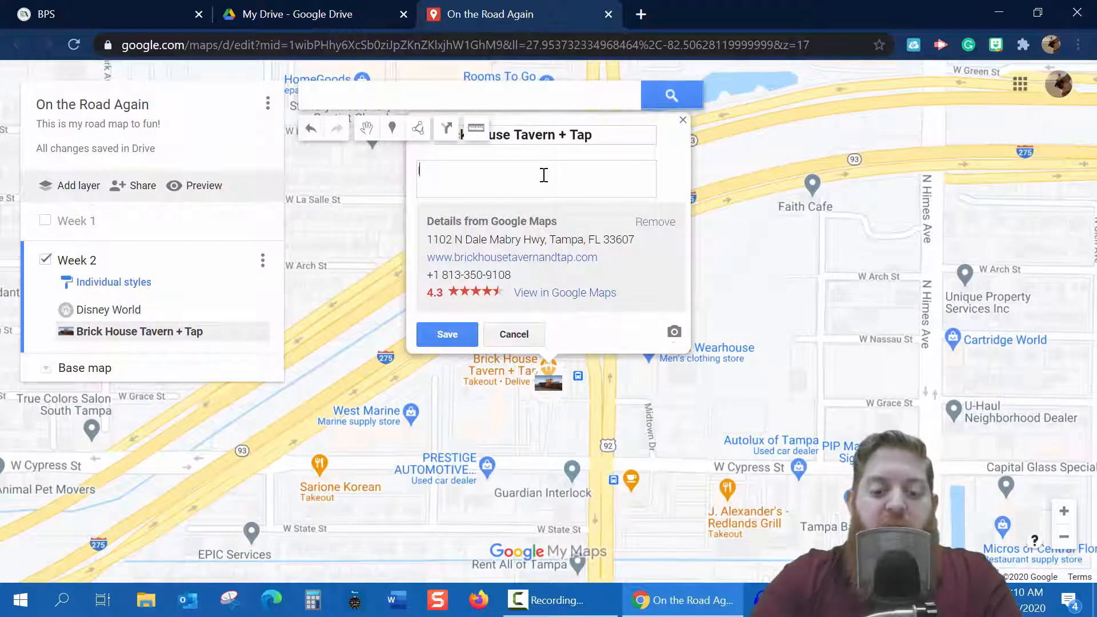
{"action": "type", "text": "I love love "}
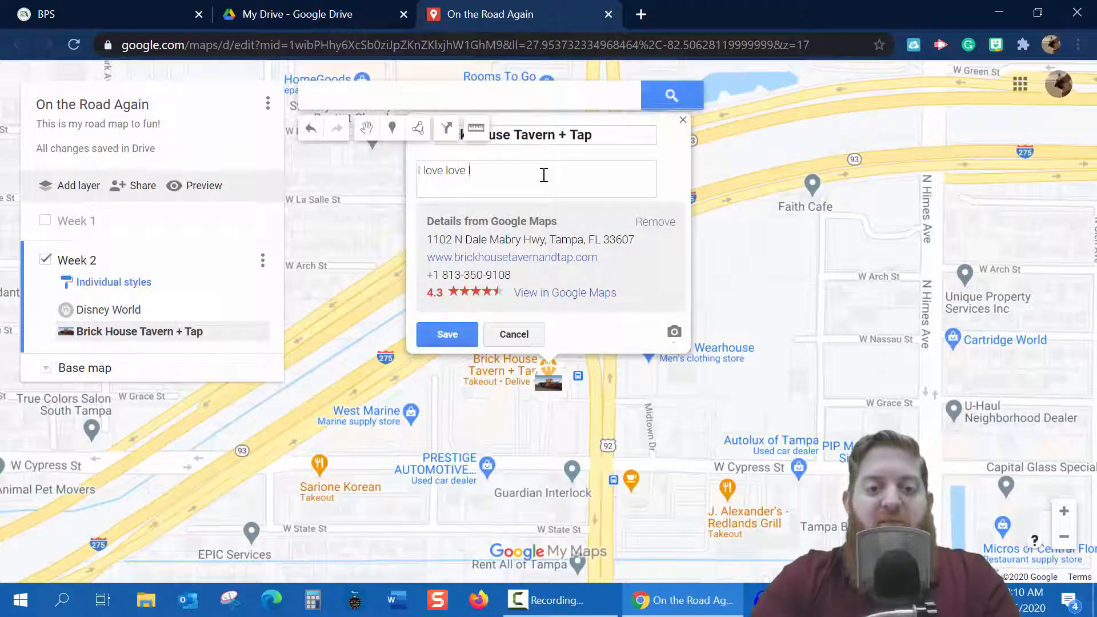
{"action": "type", "text": "love the chick"}
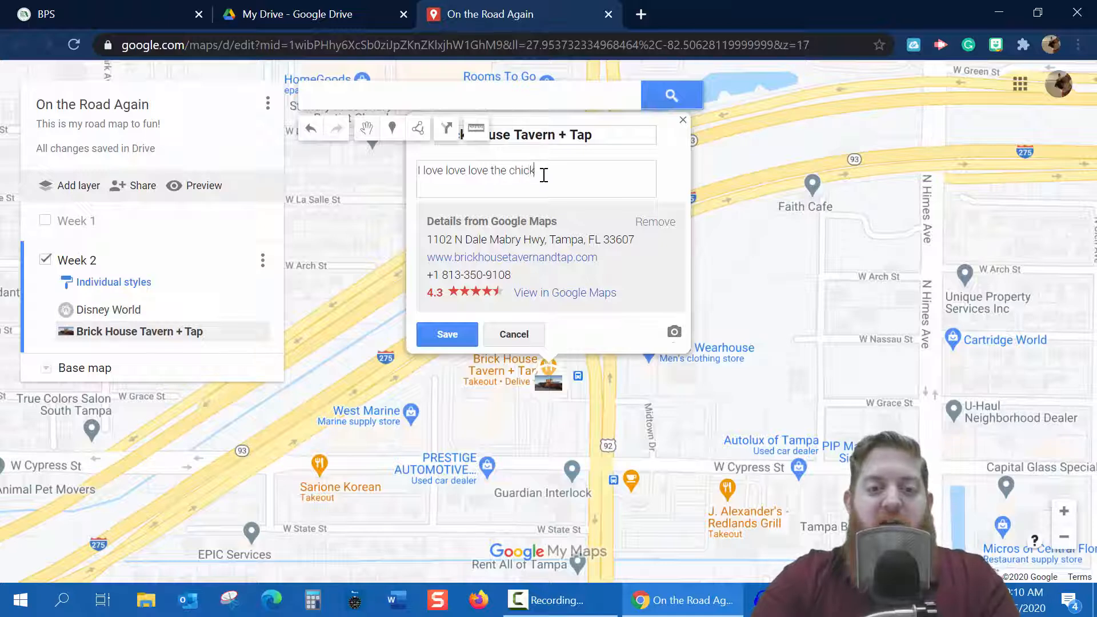
{"action": "type", "text": "en and waffles here!"}
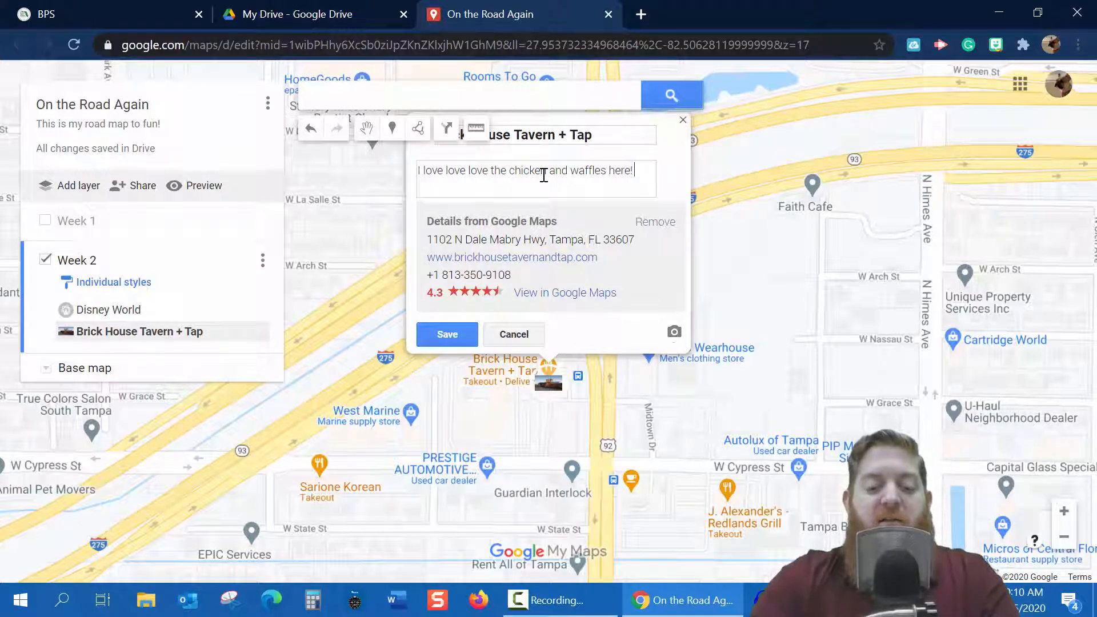
{"action": "type", "text": " Great aft"}
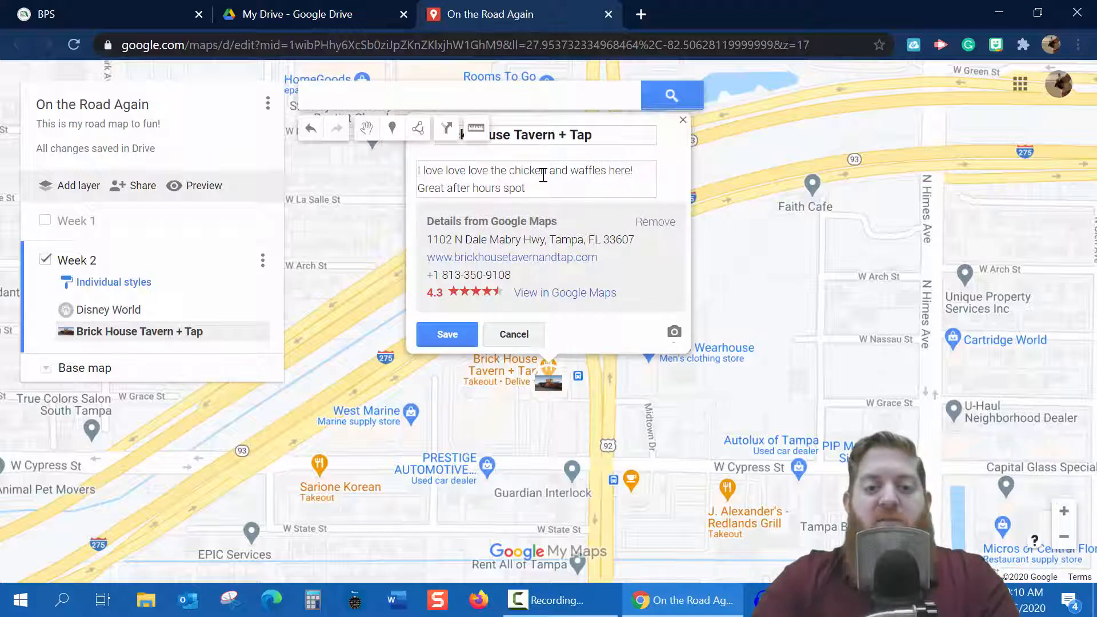
{"action": "type", "text": "er hours spot."}
{"action": "type", "text": " :"}
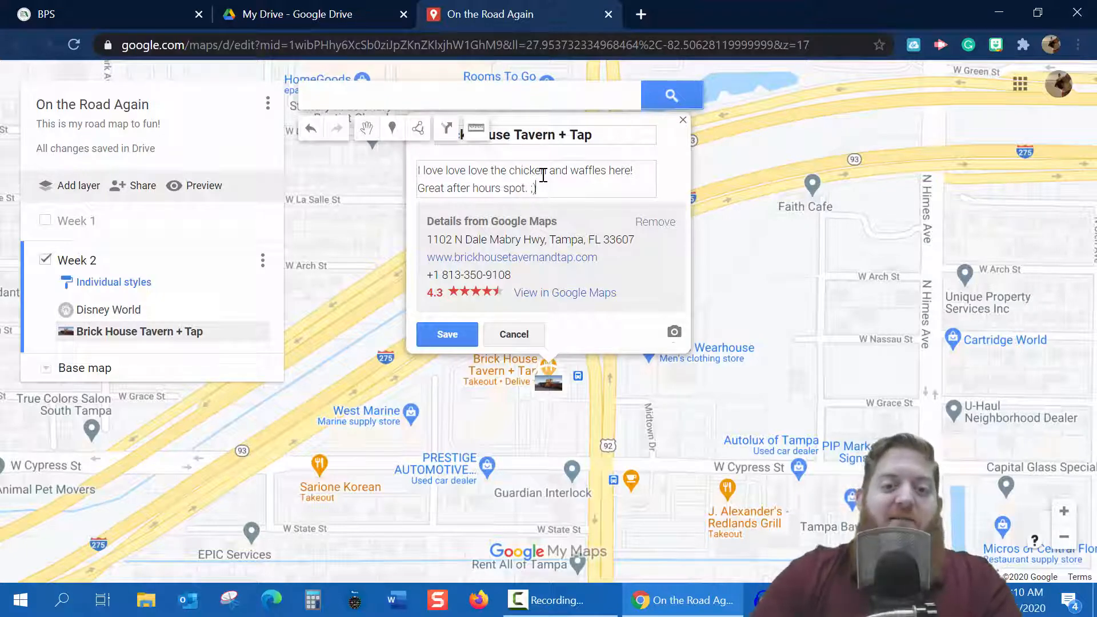
{"action": "left_click", "coordinate": [447, 335]}
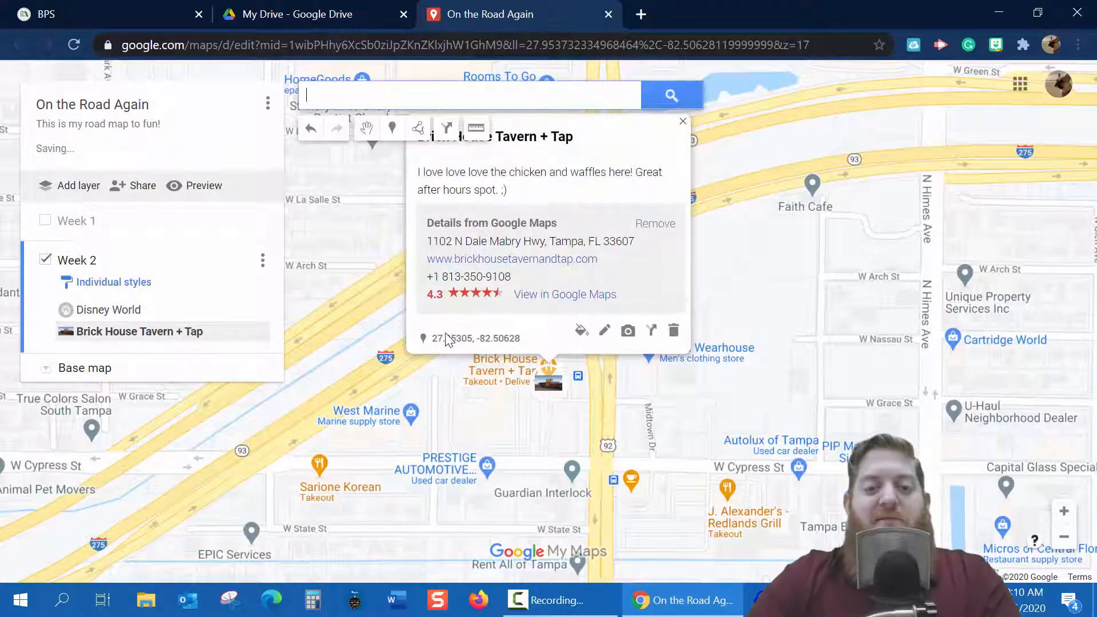
- Start adding a photo to Brick House Tavern + Tap and search Google images for "chicken and waffles"
{"action": "left_click", "coordinate": [628, 337]}
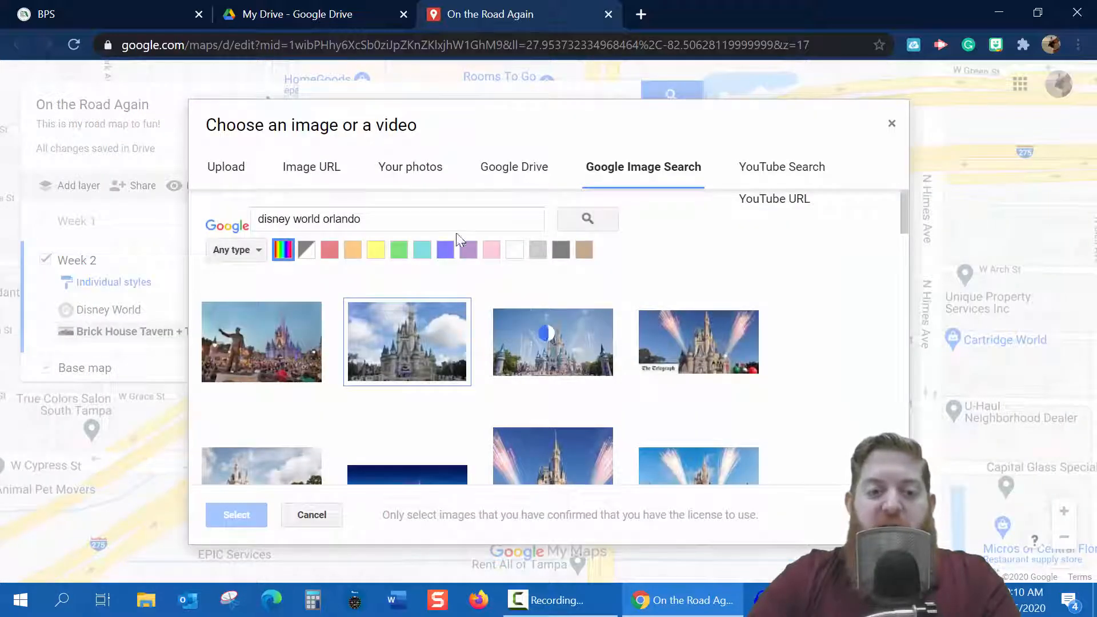
{"action": "left_click", "coordinate": [457, 226]}
{"action": "key", "text": "BackSpace"}
{"action": "key", "text": "BackSpace"}
{"action": "key", "text": "BackSpace"}
{"action": "key", "text": "BackSpace"}
{"action": "key", "text": "BackSpace"}
{"action": "key", "text": "BackSpace"}
{"action": "key", "text": "BackSpace"}
{"action": "key", "text": "BackSpace"}
{"action": "key", "text": "BackSpace"}
{"action": "key", "text": "BackSpace"}
{"action": "key", "text": "BackSpace"}
{"action": "key", "text": "BackSpace"}
{"action": "key", "text": "BackSpace"}
{"action": "key", "text": "BackSpace"}
{"action": "key", "text": "BackSpace"}
{"action": "key", "text": "BackSpace"}
{"action": "key", "text": "BackSpace"}
{"action": "key", "text": "BackSpace"}
{"action": "key", "text": "BackSpace"}
{"action": "key", "text": "BackSpace"}
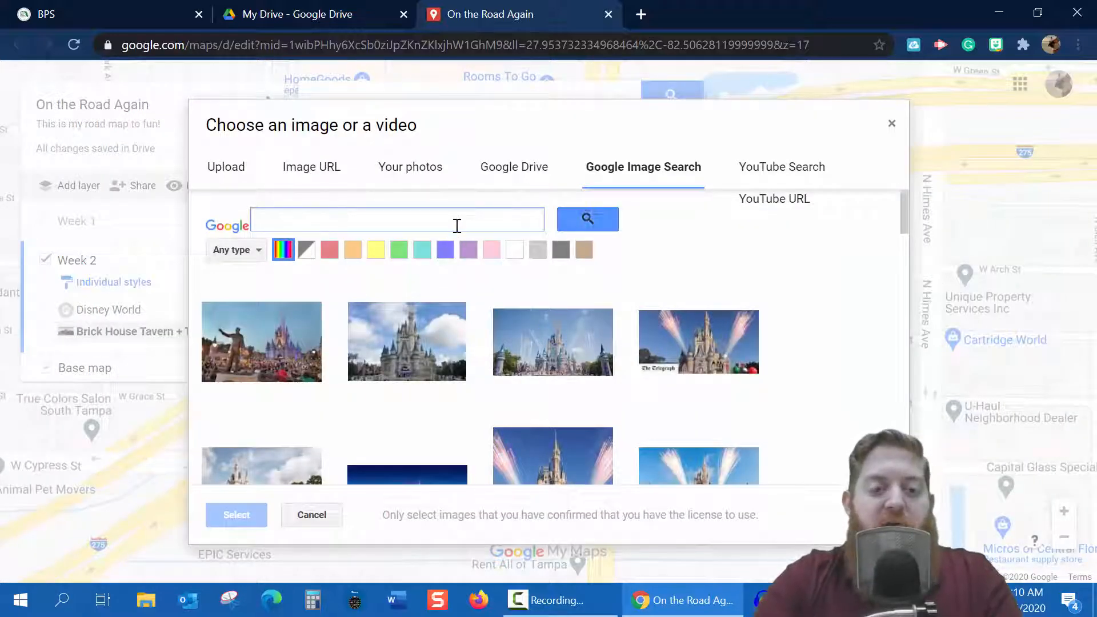
{"action": "type", "text": "chicken and waffles"}
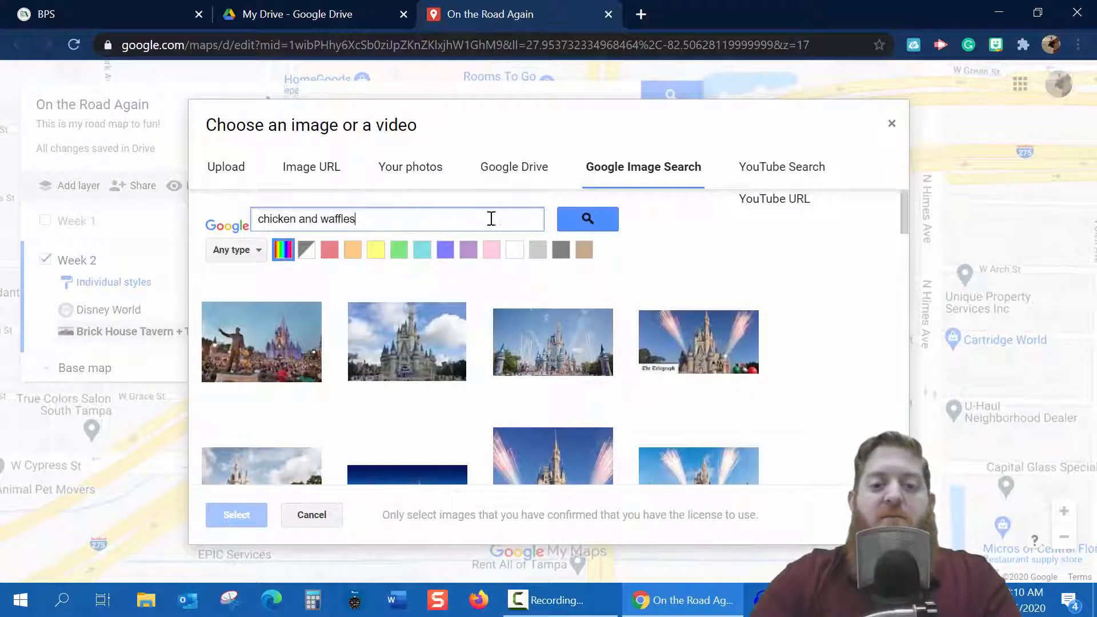
{"action": "left_click", "coordinate": [594, 218]}
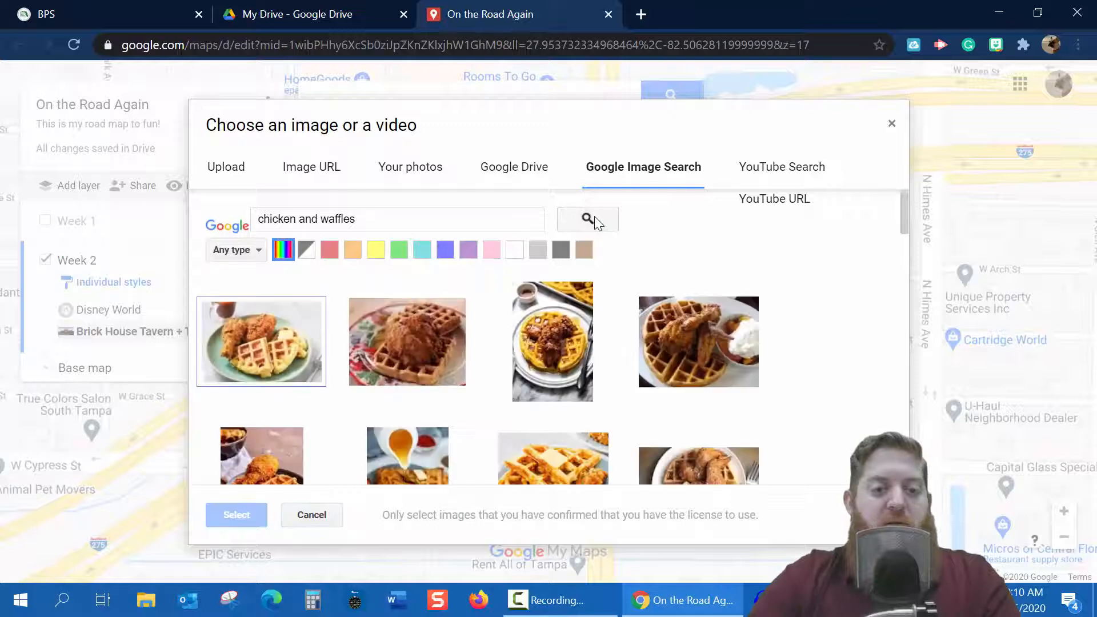
- Attach the first chicken and waffles photo, served on a green plate, to Brick House Tavern + Tap and save the place
{"action": "left_click", "coordinate": [275, 357]}
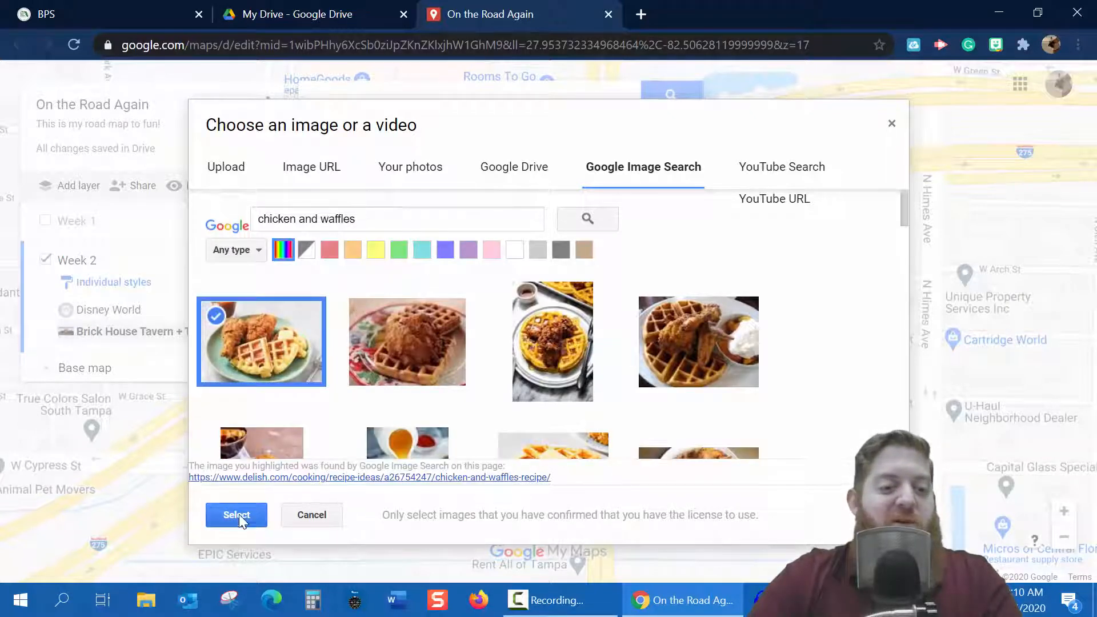
{"action": "left_click", "coordinate": [237, 514]}
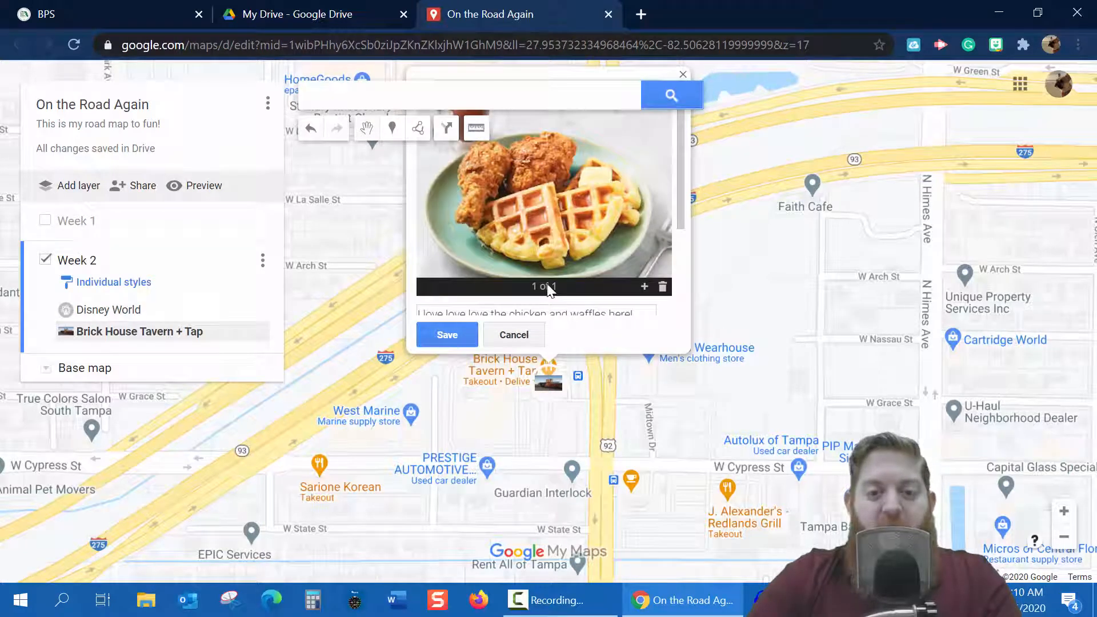
{"action": "left_click", "coordinate": [449, 334]}
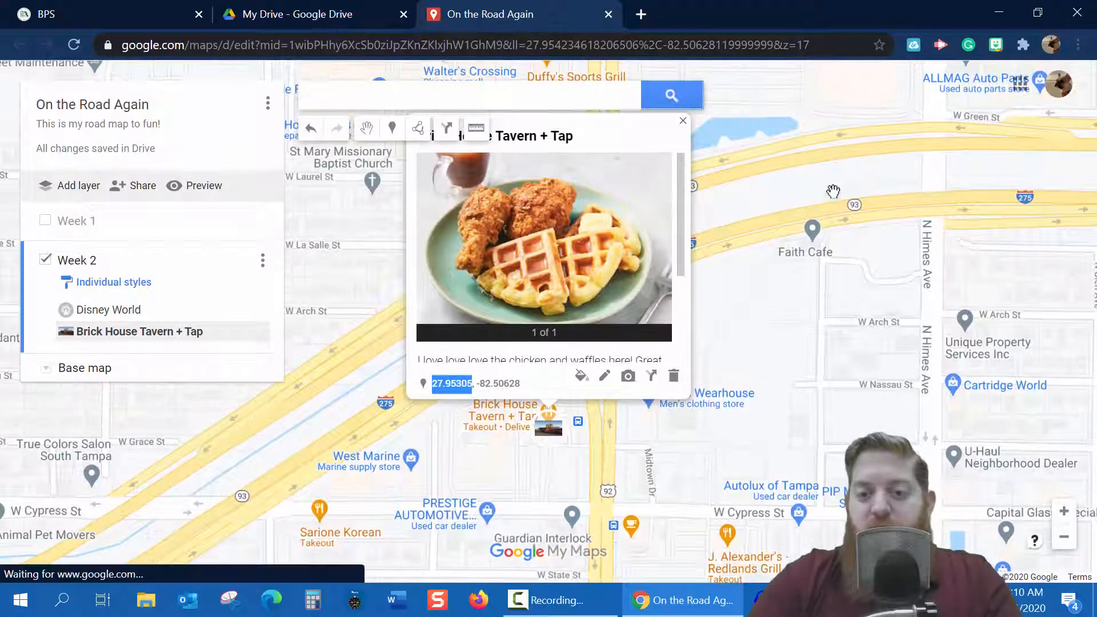
- Review the Week 2 places across Florida, checking the info cards of Disney World and Brick House Tavern + Tap
{"action": "left_click", "coordinate": [1070, 539]}
{"action": "left_click", "coordinate": [1072, 549]}
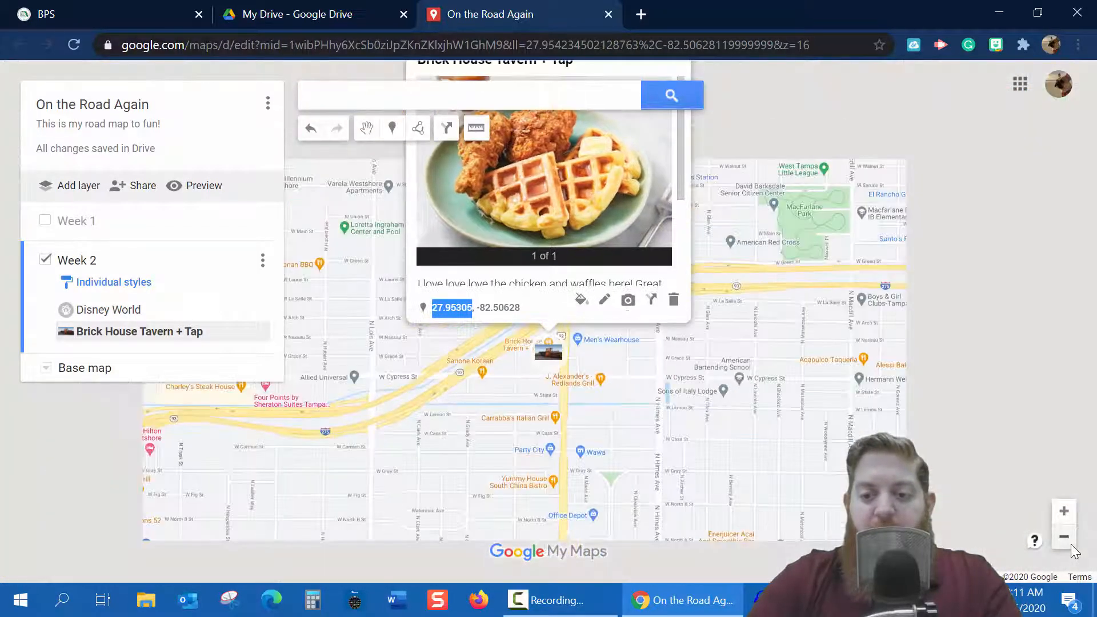
{"action": "left_click", "coordinate": [1071, 549]}
{"action": "left_click", "coordinate": [1064, 540]}
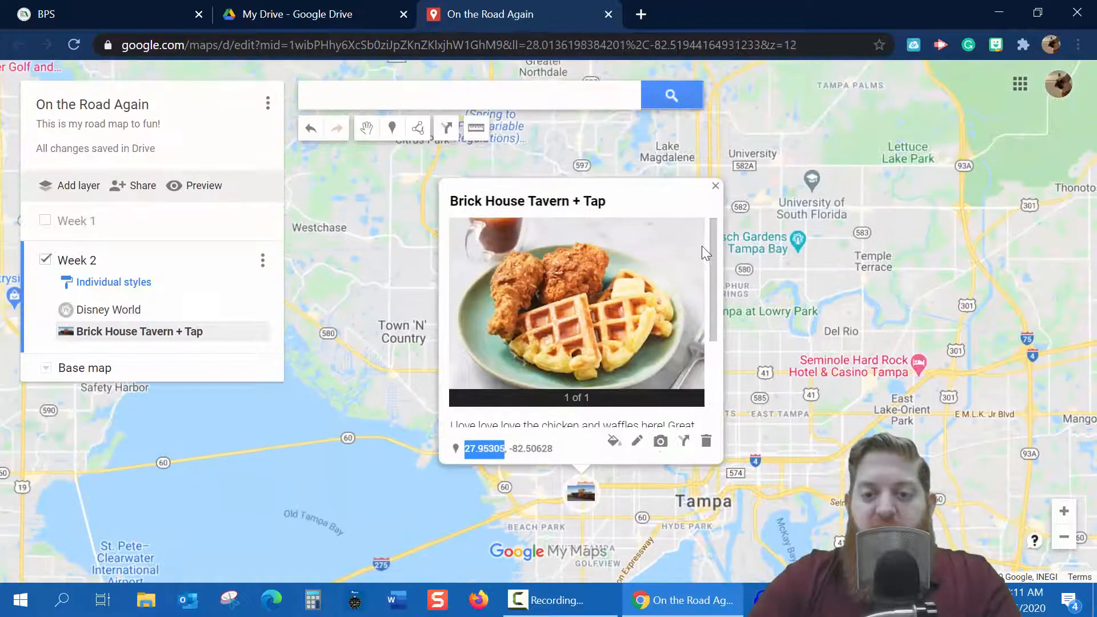
{"action": "left_click", "coordinate": [715, 181]}
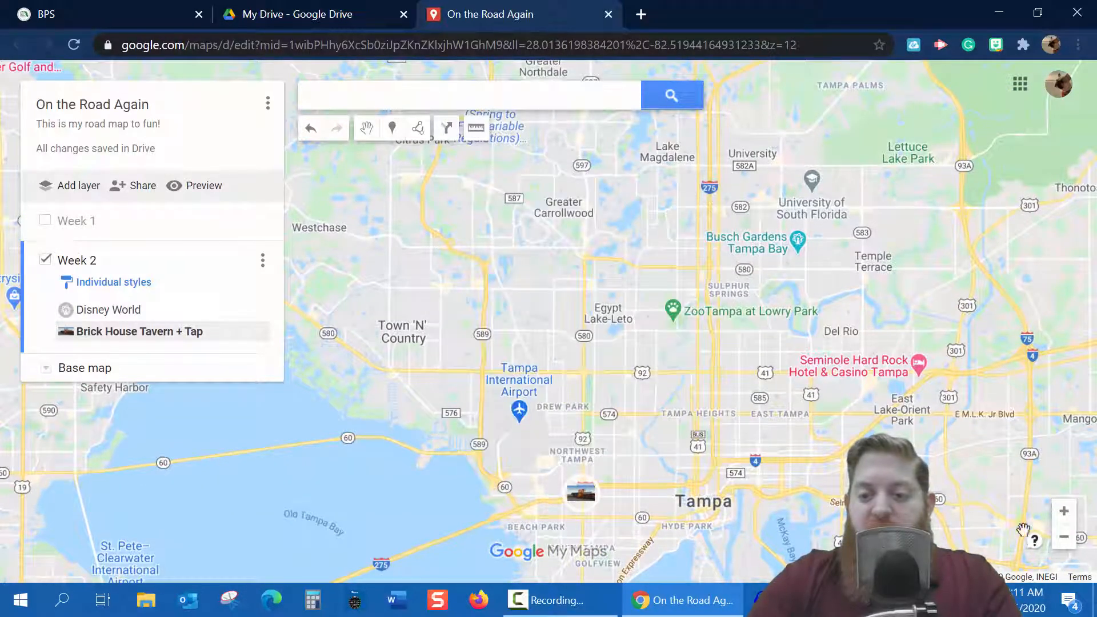
{"action": "left_click", "coordinate": [1063, 537]}
{"action": "left_click", "coordinate": [1063, 539]}
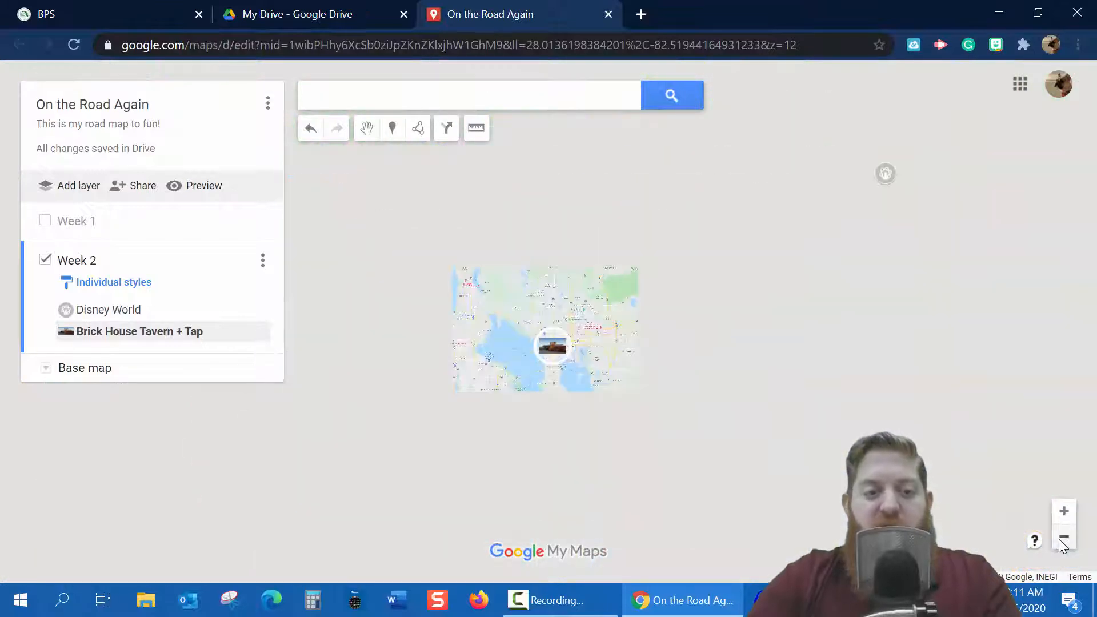
{"action": "left_click", "coordinate": [1064, 539]}
{"action": "left_click", "coordinate": [1063, 539]}
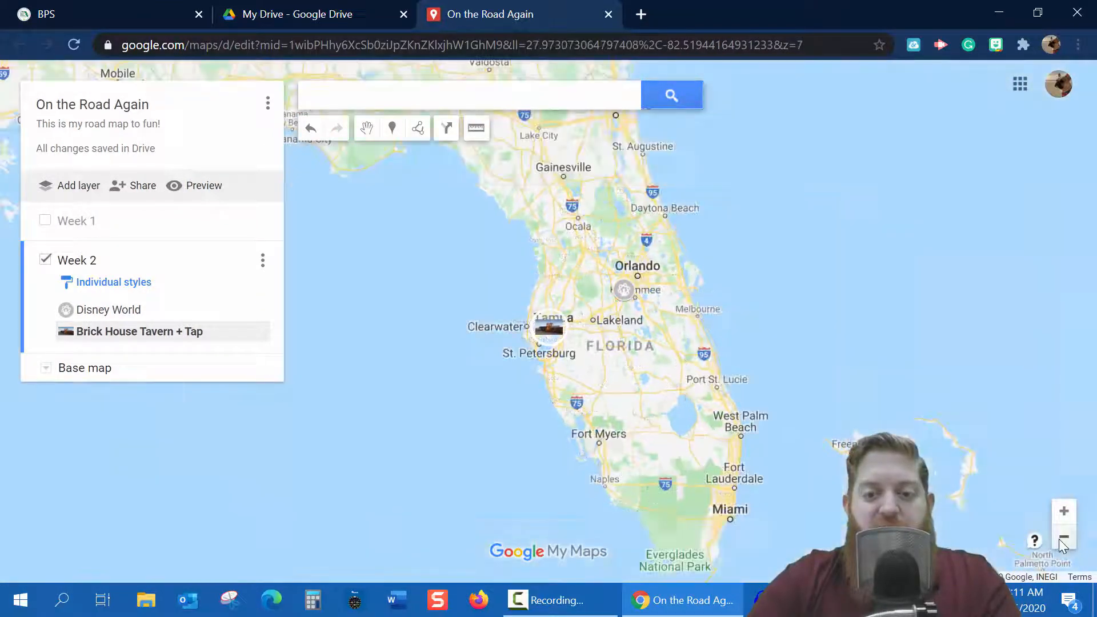
{"action": "left_click", "coordinate": [623, 294]}
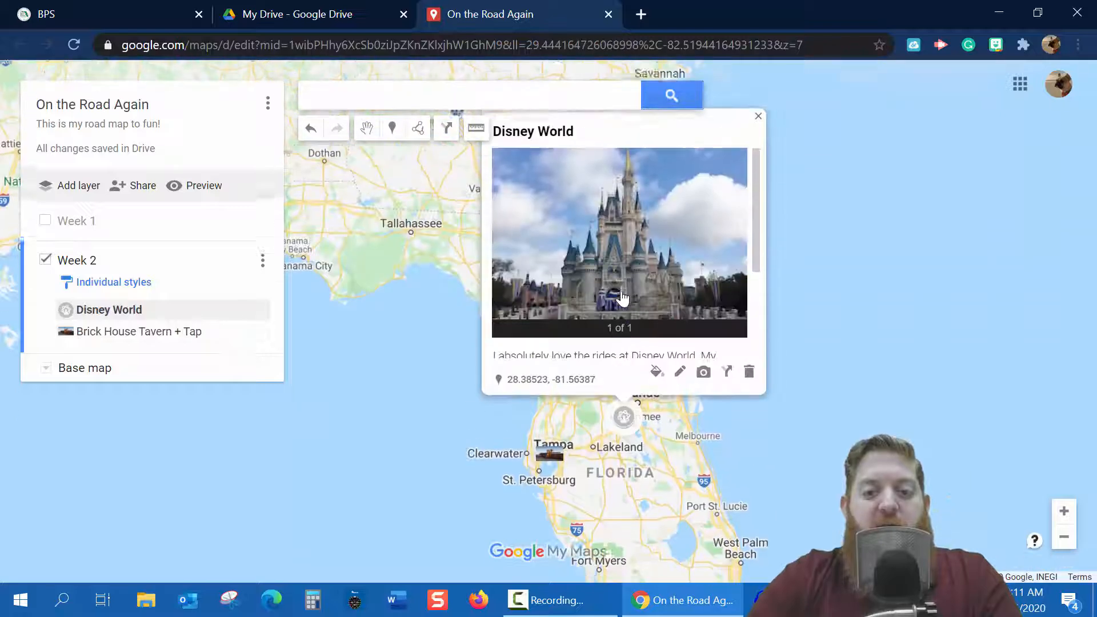
{"action": "left_click", "coordinate": [547, 465]}
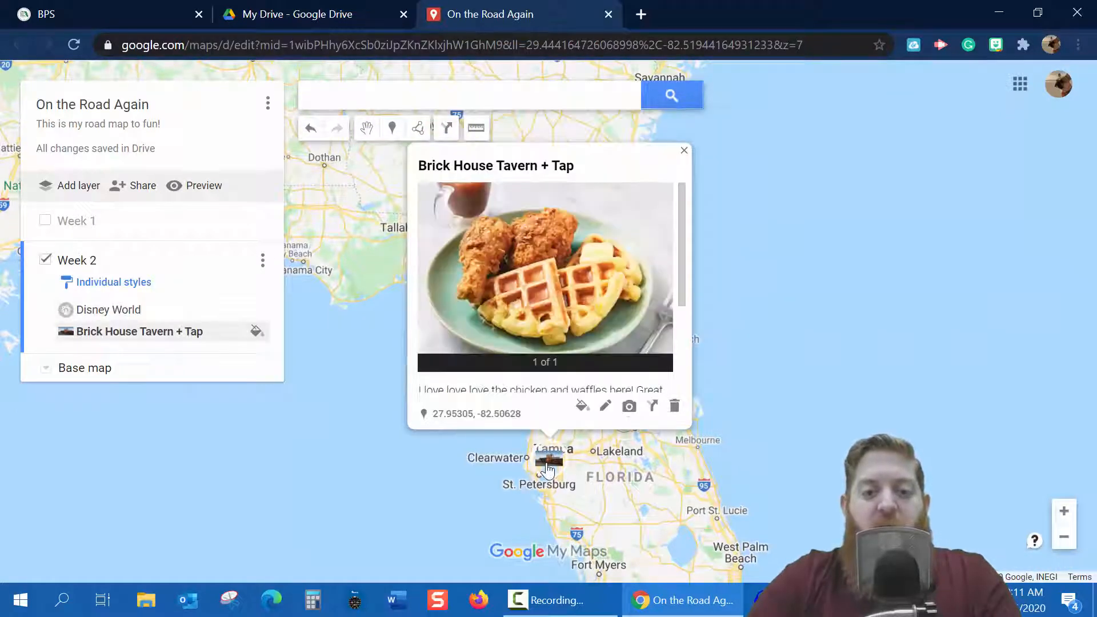
- Show the Week 1 layer together with Week 2 and close the open info card
{"action": "left_click", "coordinate": [45, 225]}
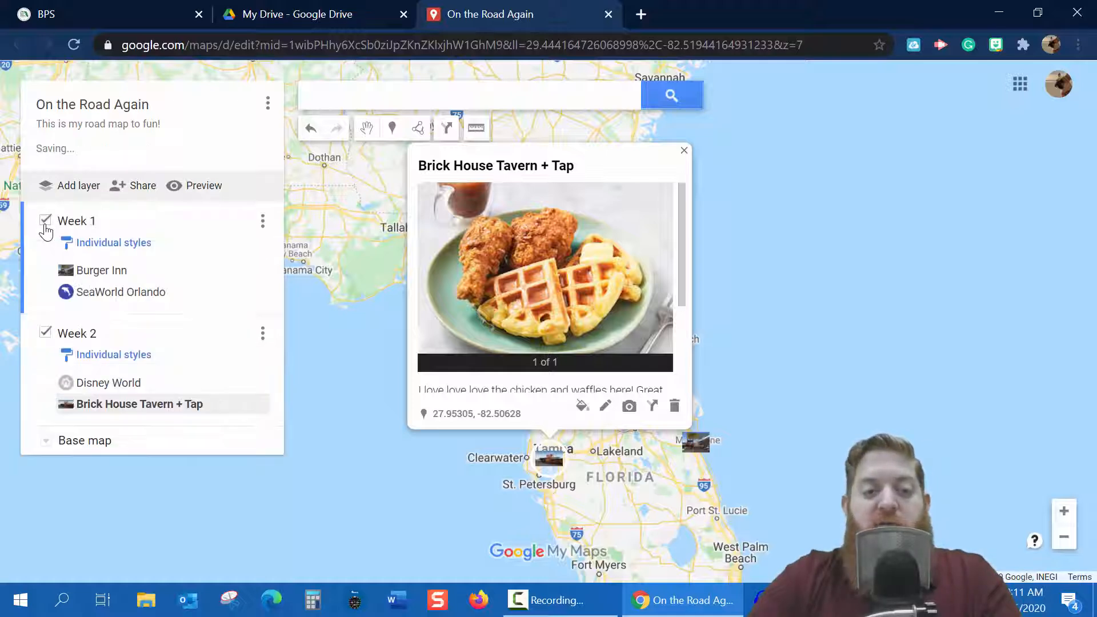
{"action": "left_click", "coordinate": [683, 150]}
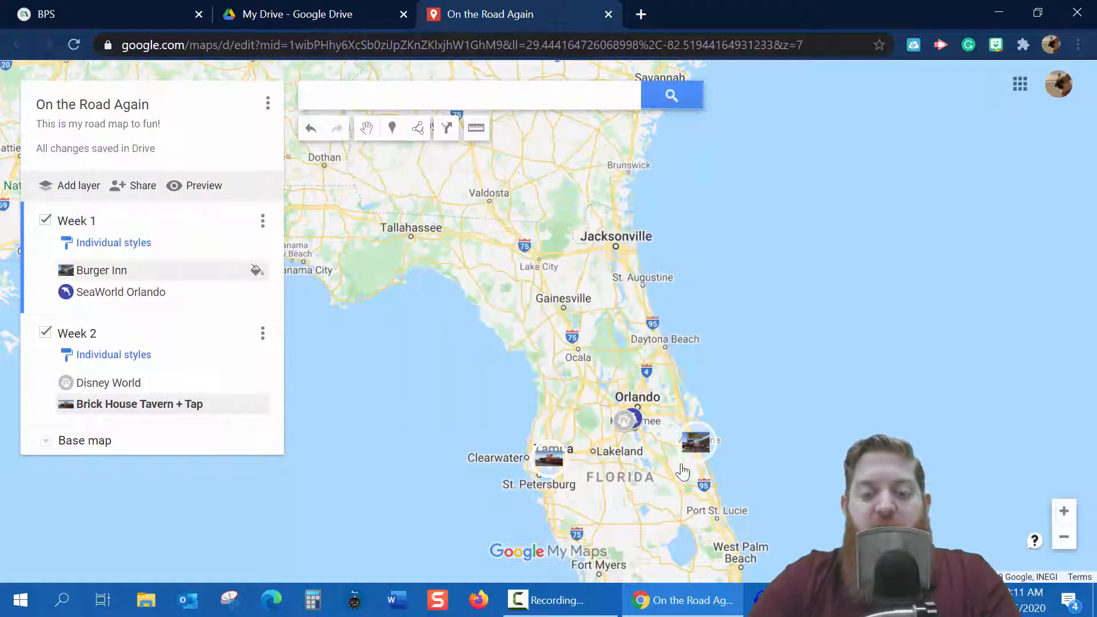
- Review the info cards of the Burger Inn, SeaWorld Orlando, Disney World and Brick House Tavern + Tap markers in central Florida
{"action": "left_click", "coordinate": [1064, 511]}
{"action": "left_click_drag", "start_coordinate": [933, 286], "coordinate": [903, 159]}
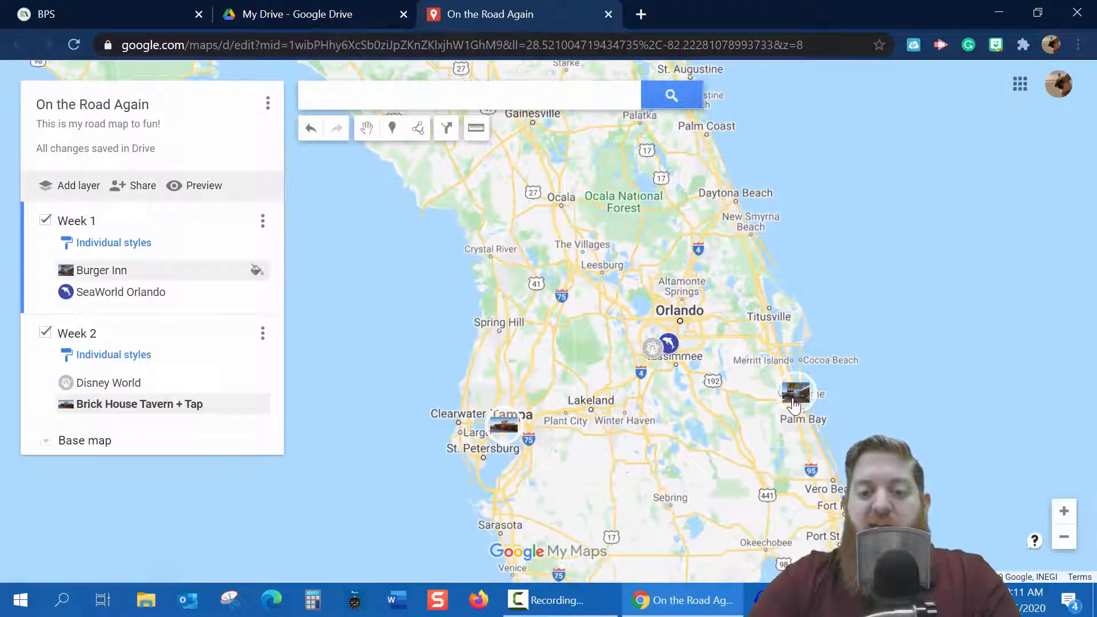
{"action": "left_click", "coordinate": [794, 405]}
{"action": "left_click", "coordinate": [699, 429]}
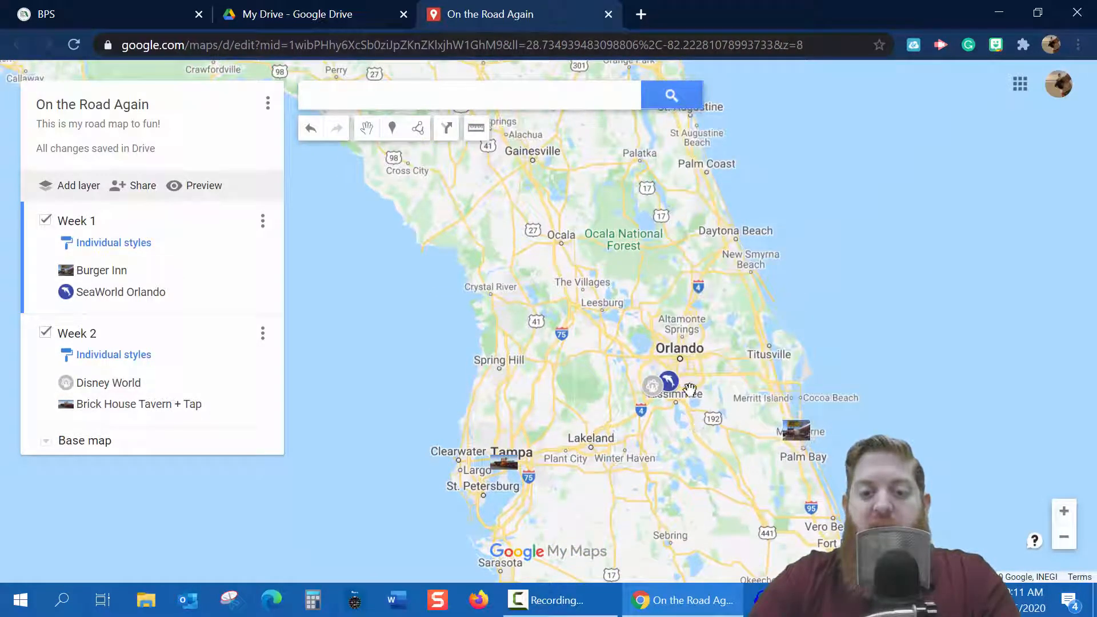
{"action": "left_click", "coordinate": [667, 381]}
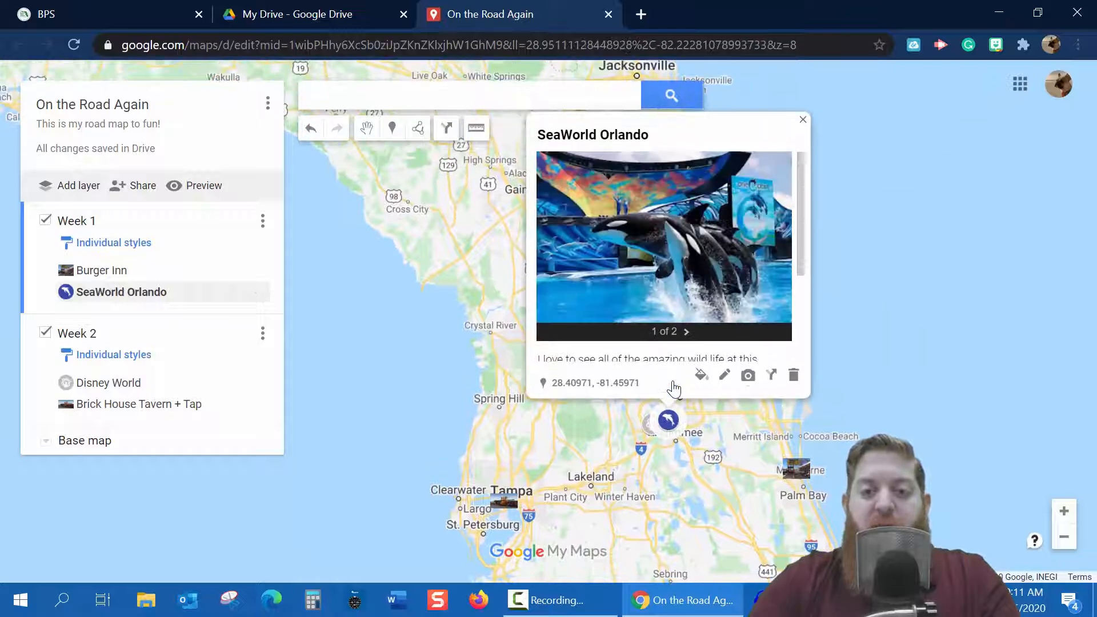
{"action": "left_click", "coordinate": [666, 426]}
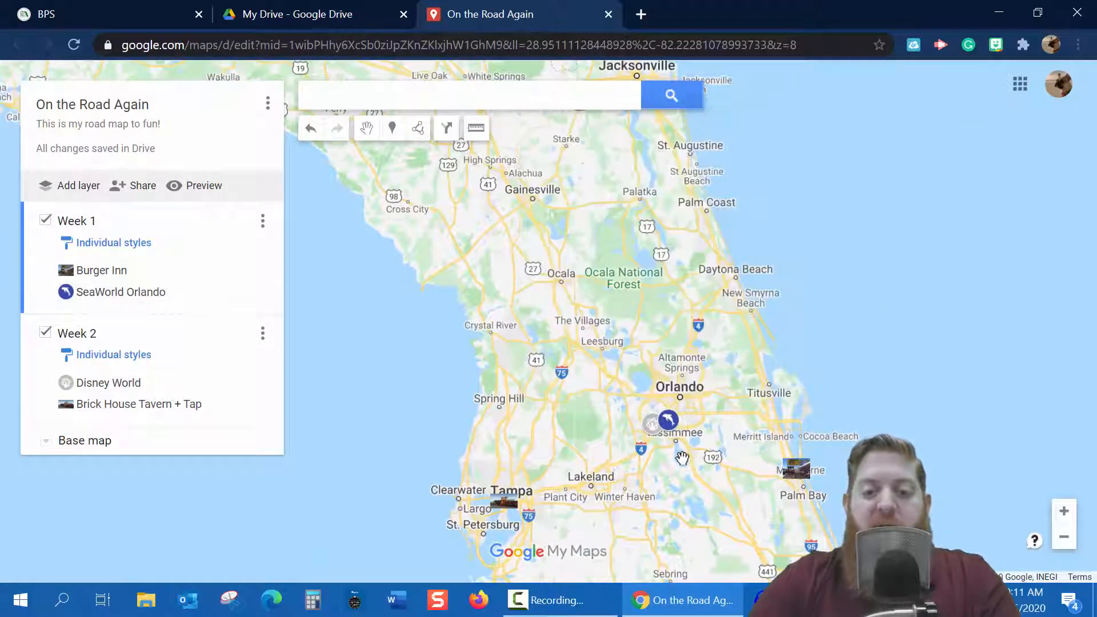
{"action": "left_click", "coordinate": [652, 438]}
{"action": "left_click", "coordinate": [648, 498]}
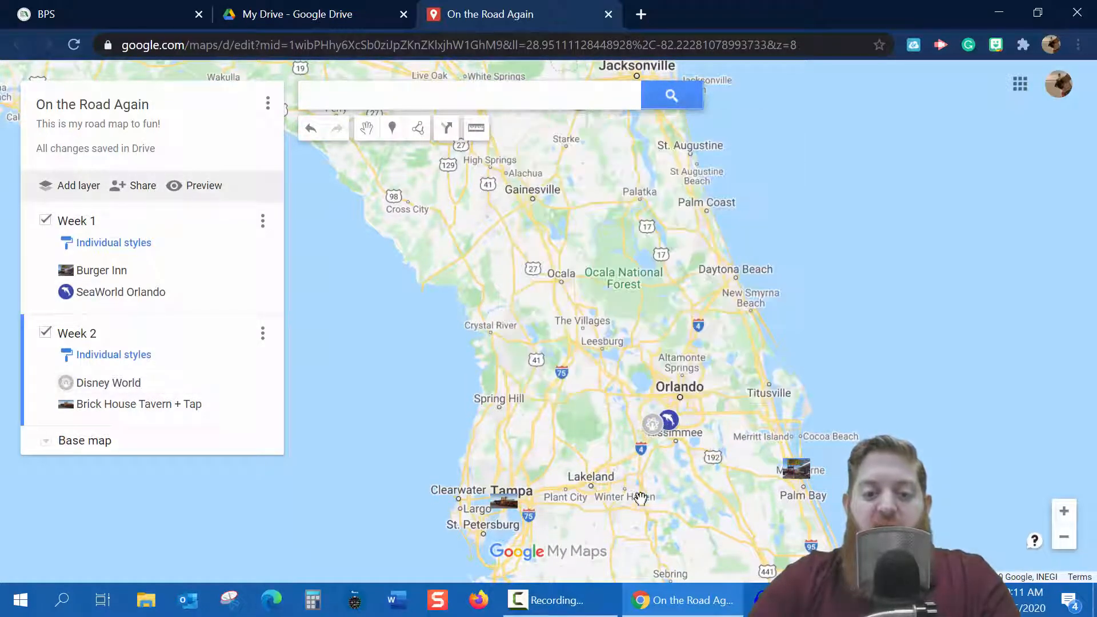
{"action": "left_click", "coordinate": [495, 512]}
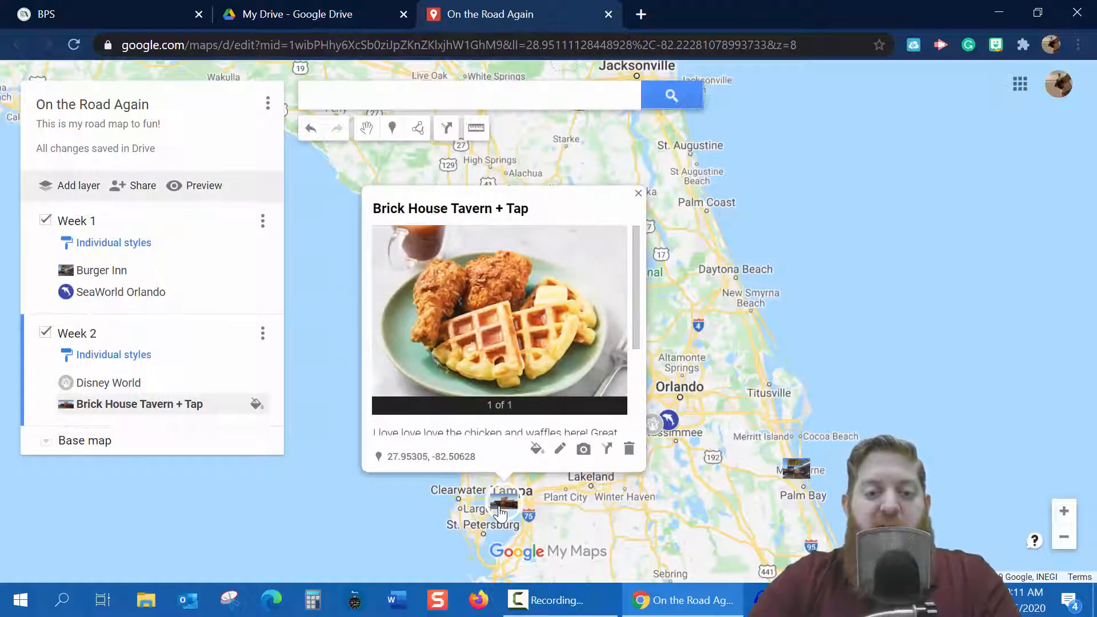
{"action": "left_click", "coordinate": [663, 502]}
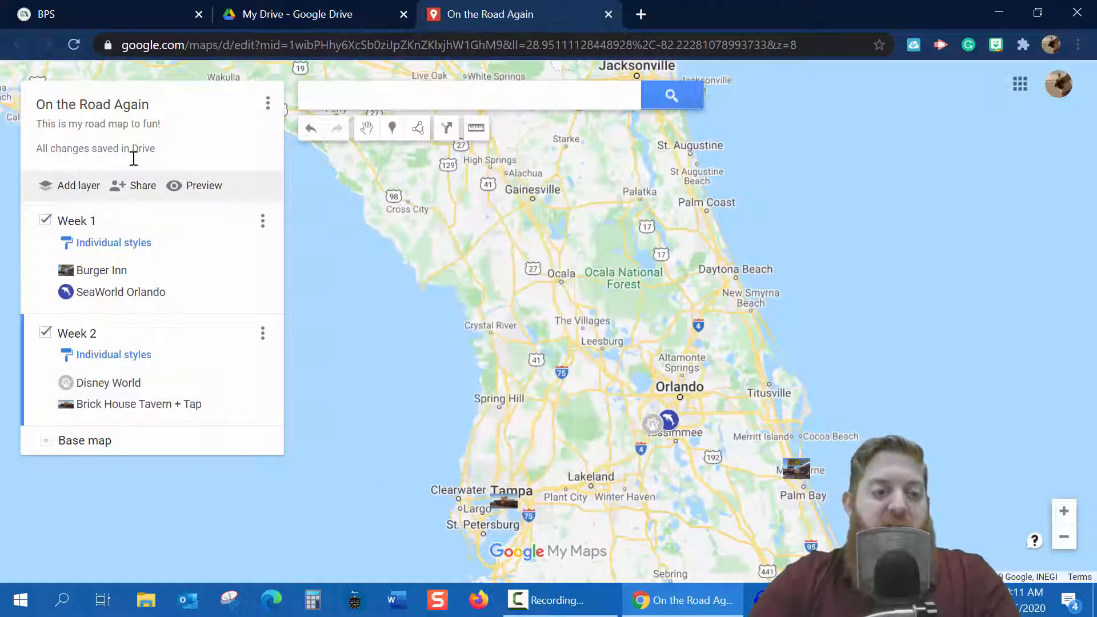
- Hide and show the Week 1 layer, and do the same with the Week 2 layer, leaving both visible
{"action": "left_click", "coordinate": [46, 220]}
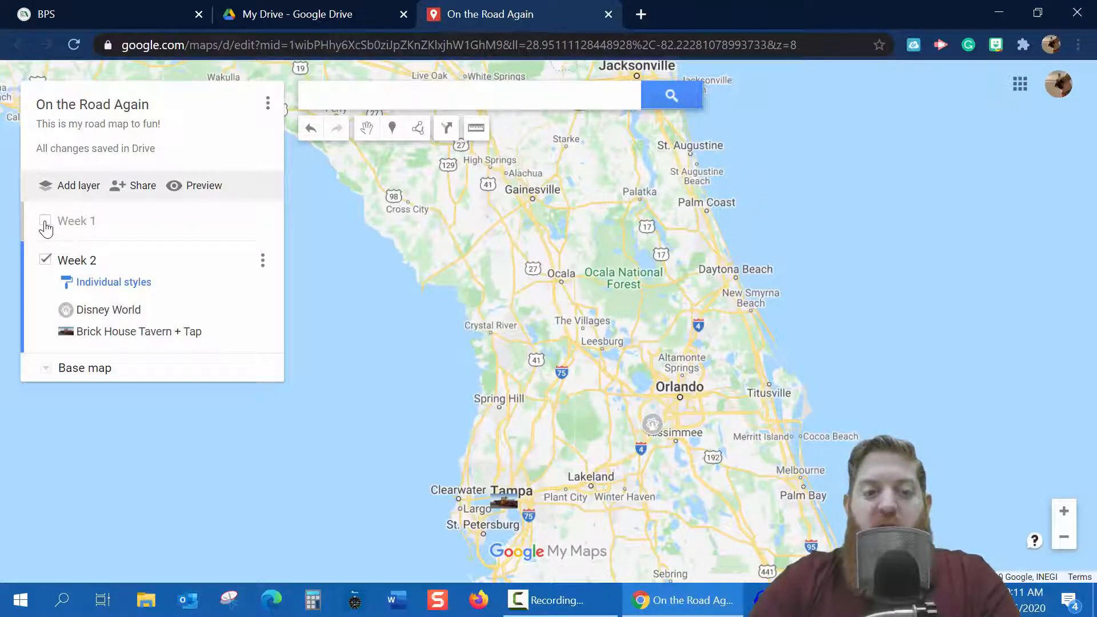
{"action": "left_click", "coordinate": [45, 222]}
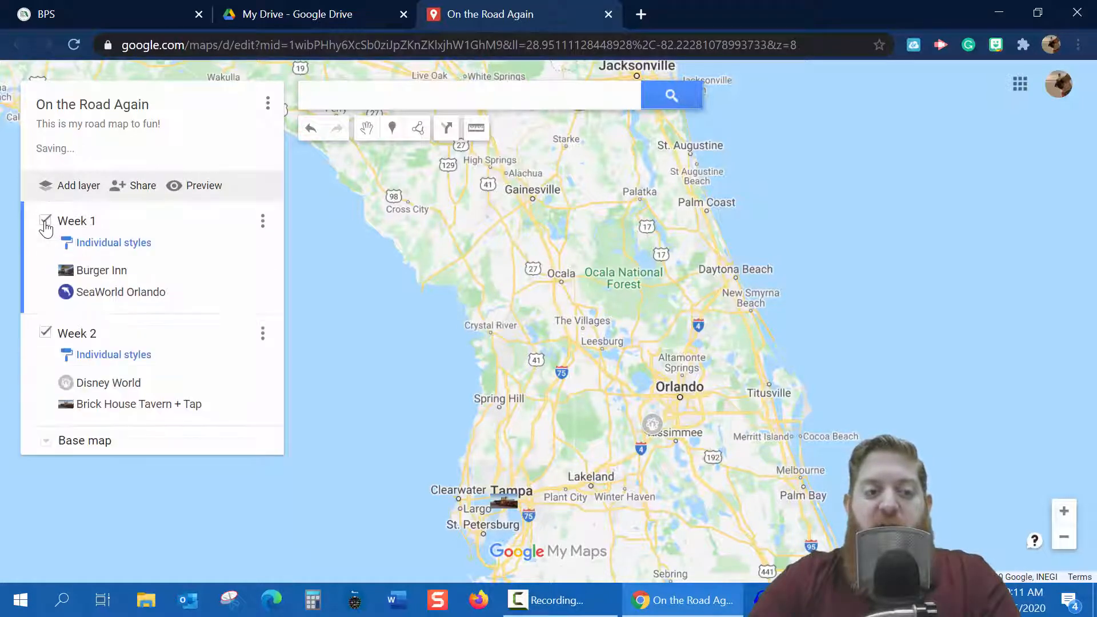
{"action": "left_click", "coordinate": [46, 337]}
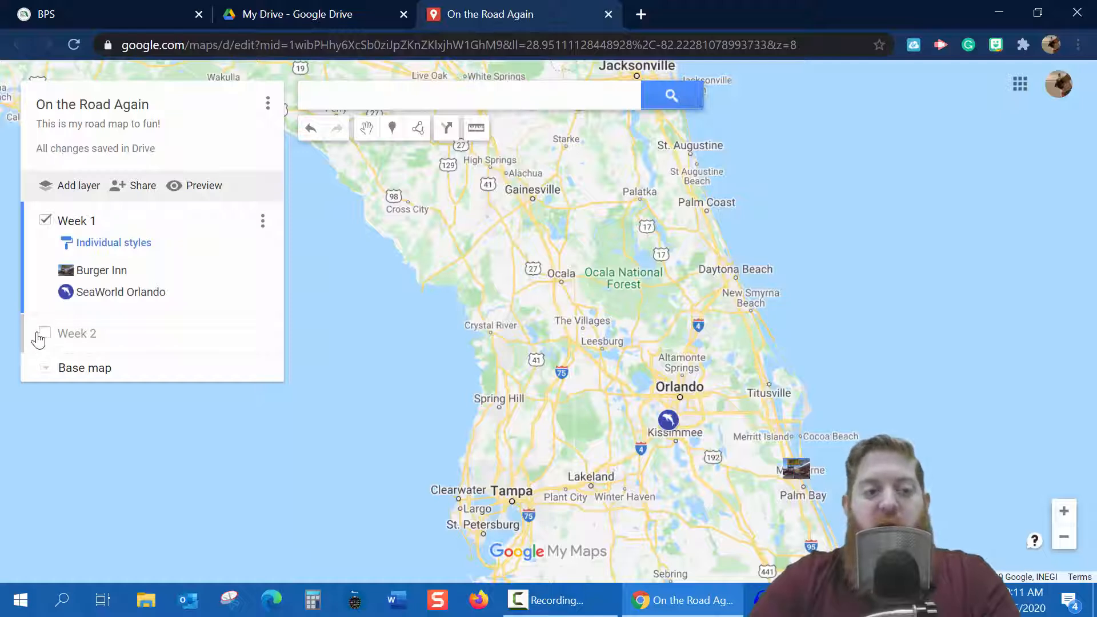
{"action": "left_click", "coordinate": [46, 336]}
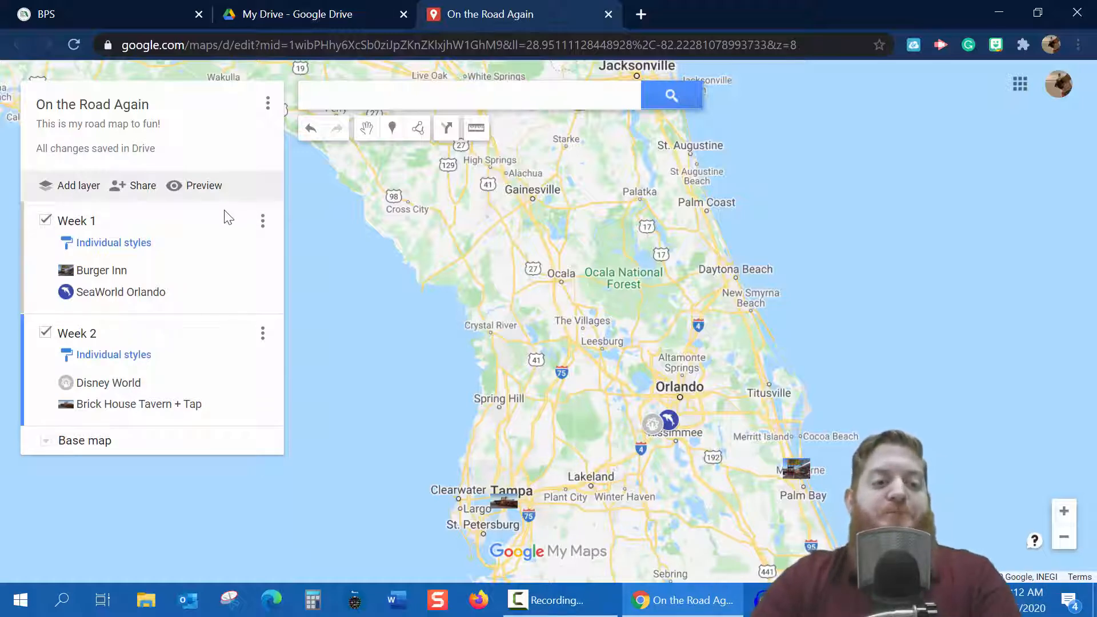
- Look up a contact by surname in the map's sharing settings, and close them without adding anyone
{"action": "left_click", "coordinate": [135, 186]}
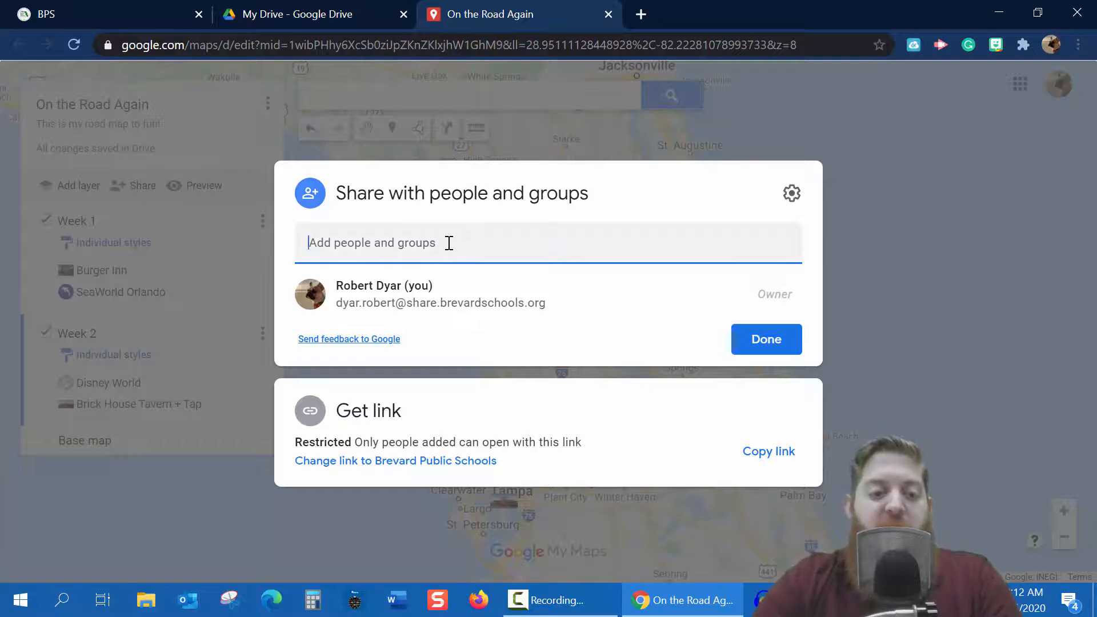
{"action": "type", "text": "dyar"}
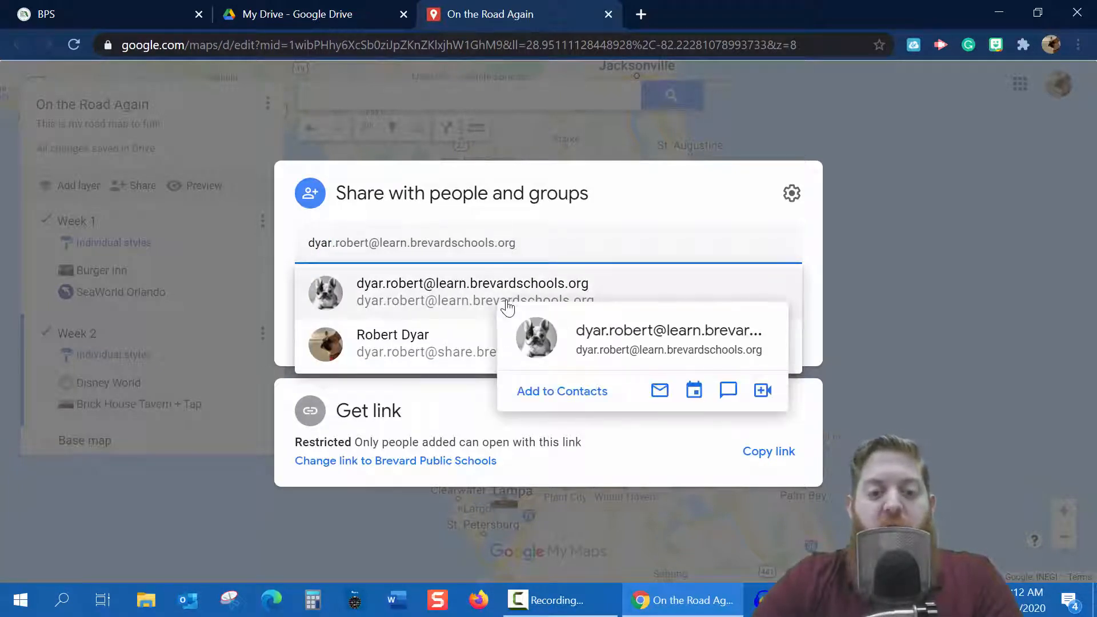
{"action": "mouse_move", "coordinate": [450, 360]}
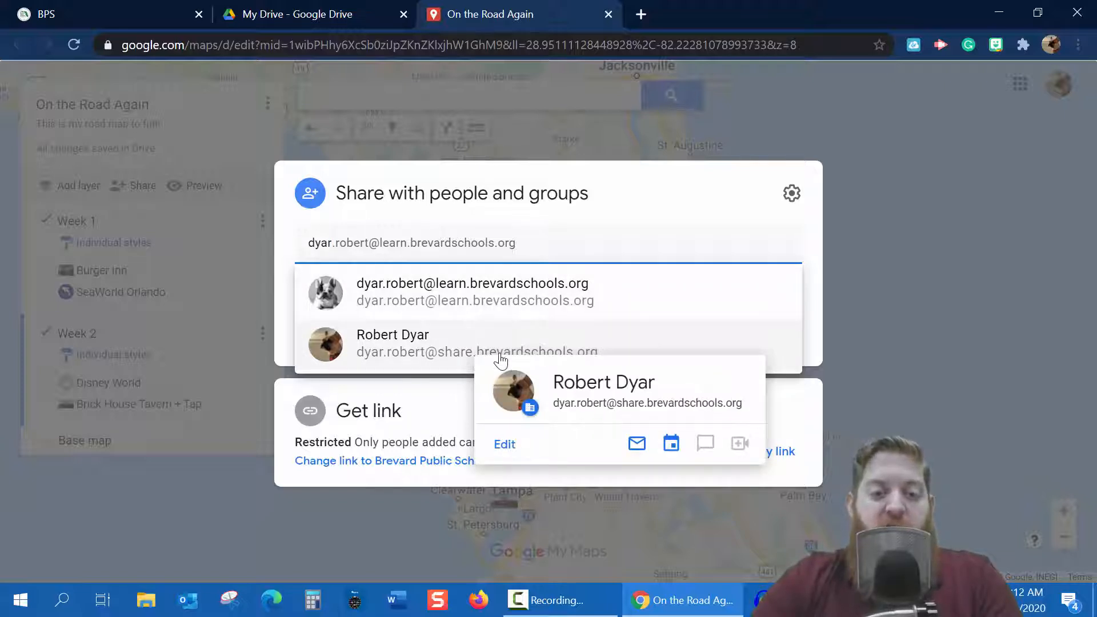
{"action": "left_click", "coordinate": [920, 334]}
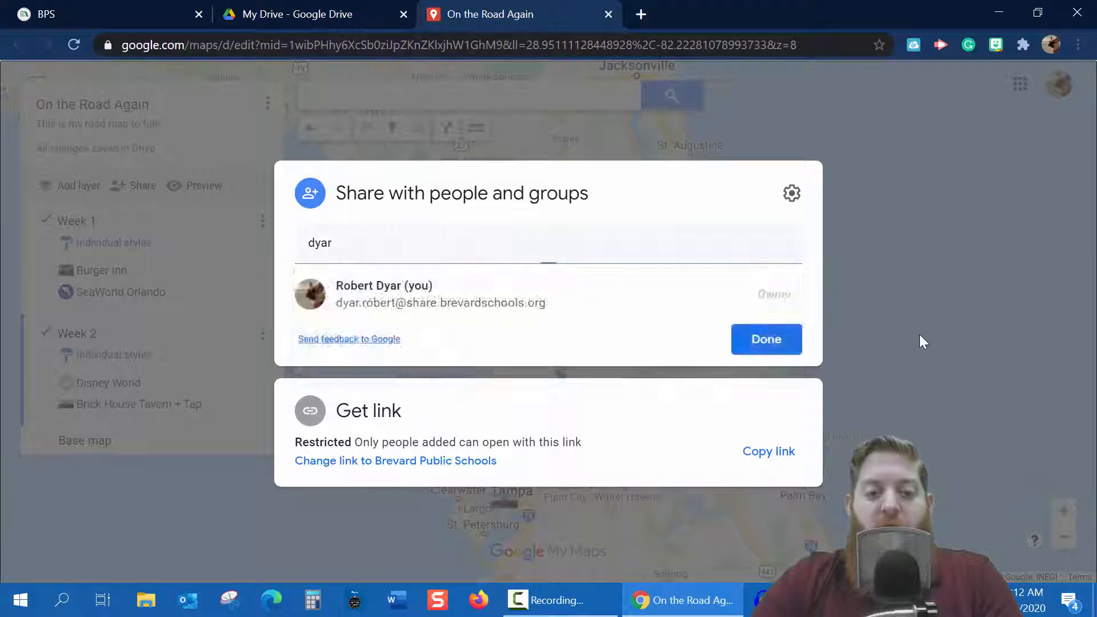
{"action": "left_click", "coordinate": [920, 335]}
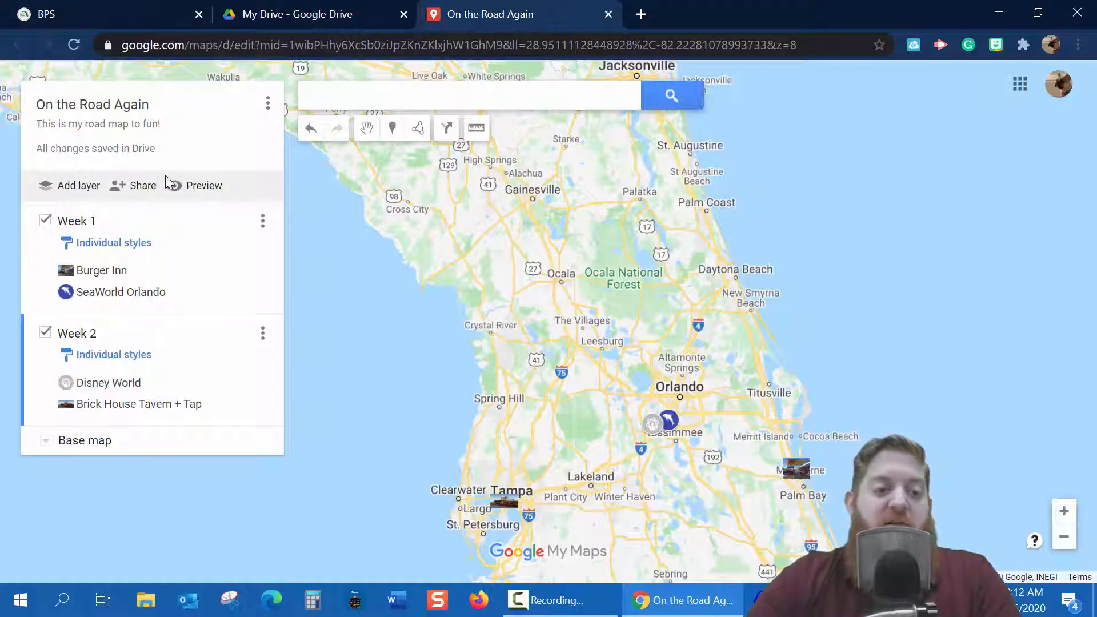
- Preview the map in view-only mode and check the Brick House Tavern + Tap, Disney World, SeaWorld Orlando and Burger Inn details
{"action": "left_click_drag", "start_coordinate": [350, 274], "coordinate": [349, 254]}
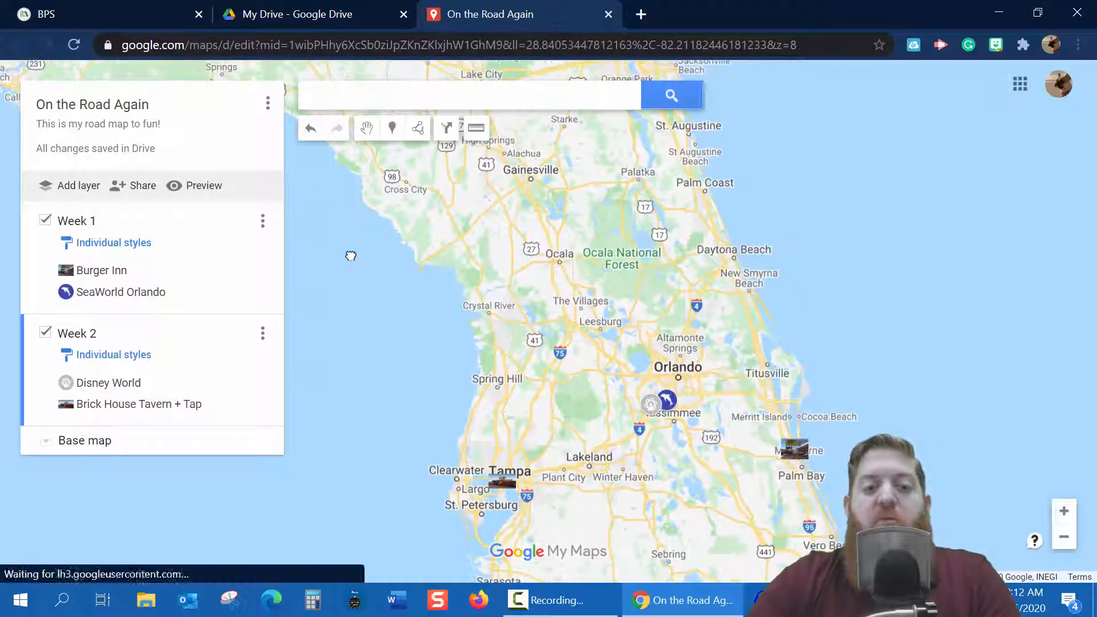
{"action": "left_click", "coordinate": [204, 187]}
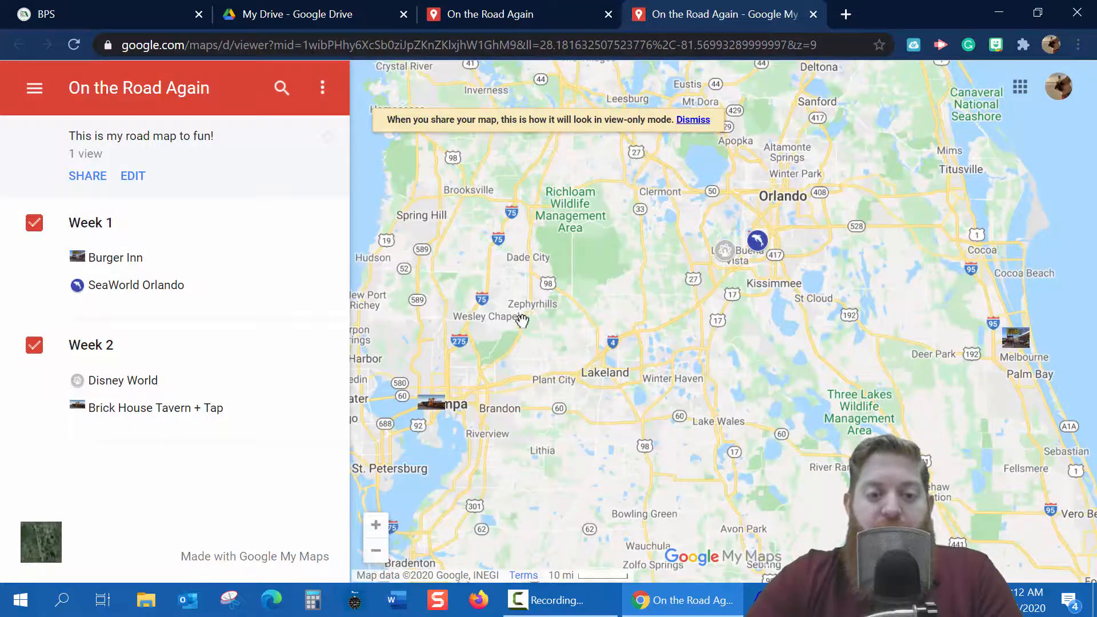
{"action": "left_click", "coordinate": [433, 406]}
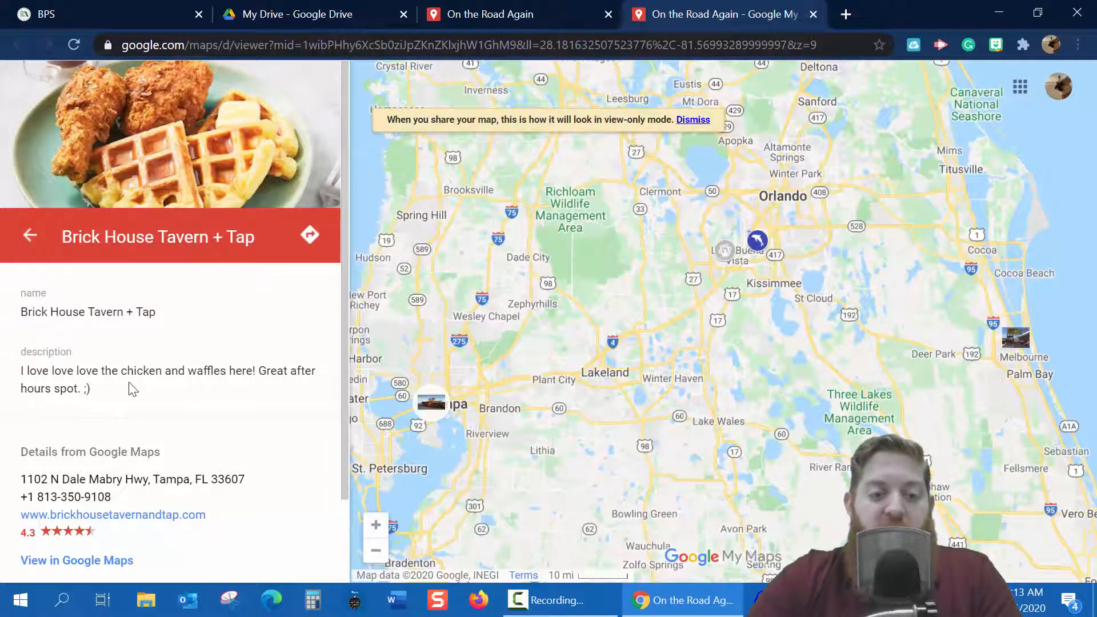
{"action": "left_click", "coordinate": [725, 251]}
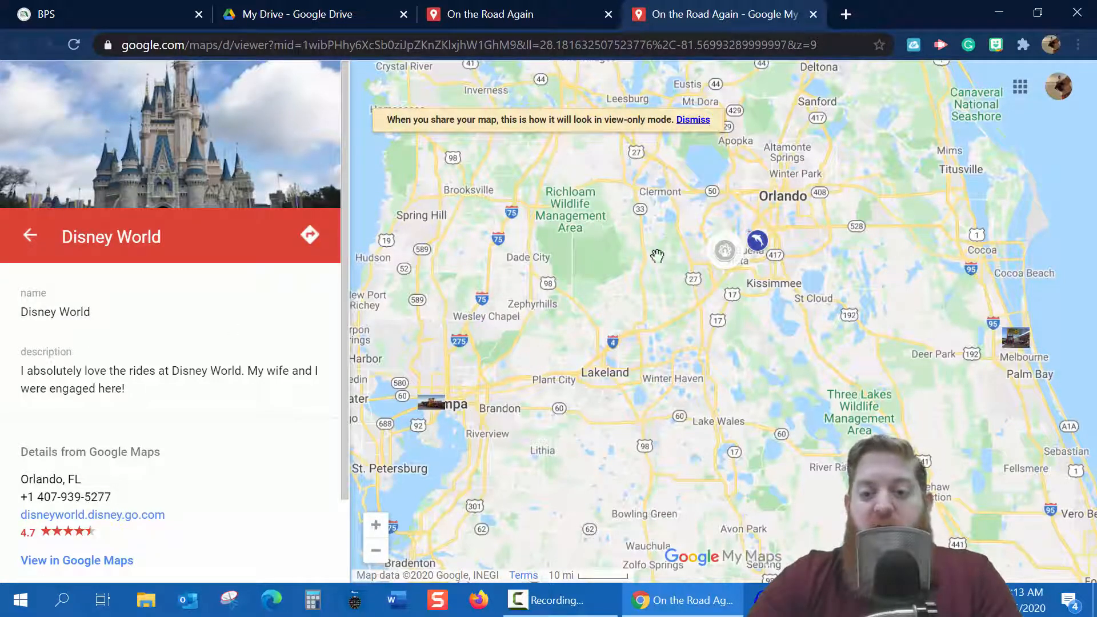
{"action": "left_click", "coordinate": [749, 243]}
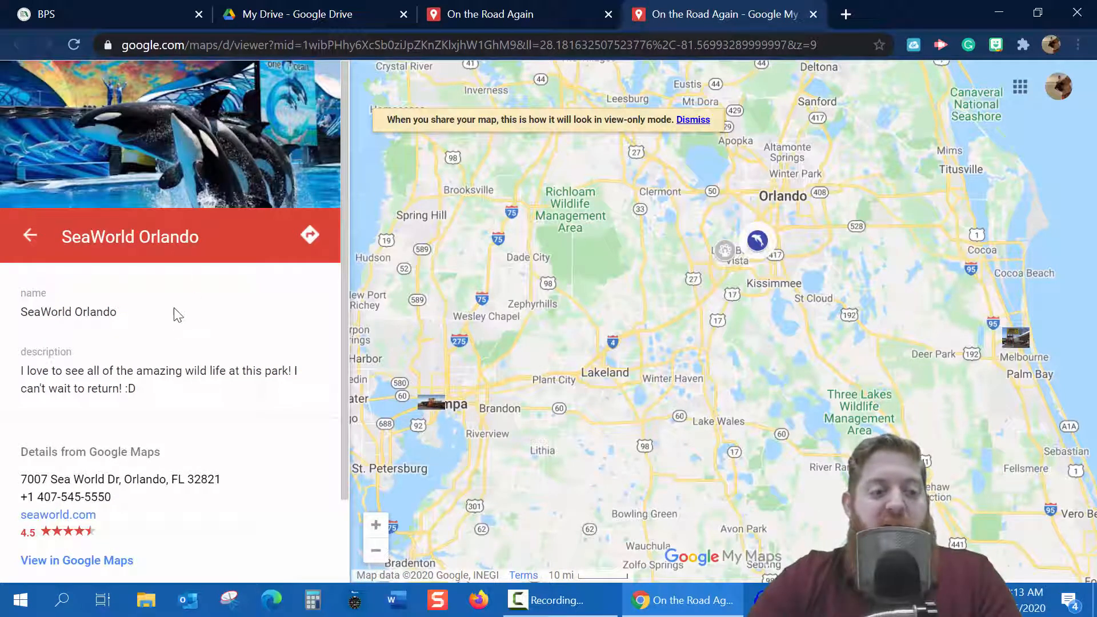
{"action": "left_click", "coordinate": [1014, 338]}
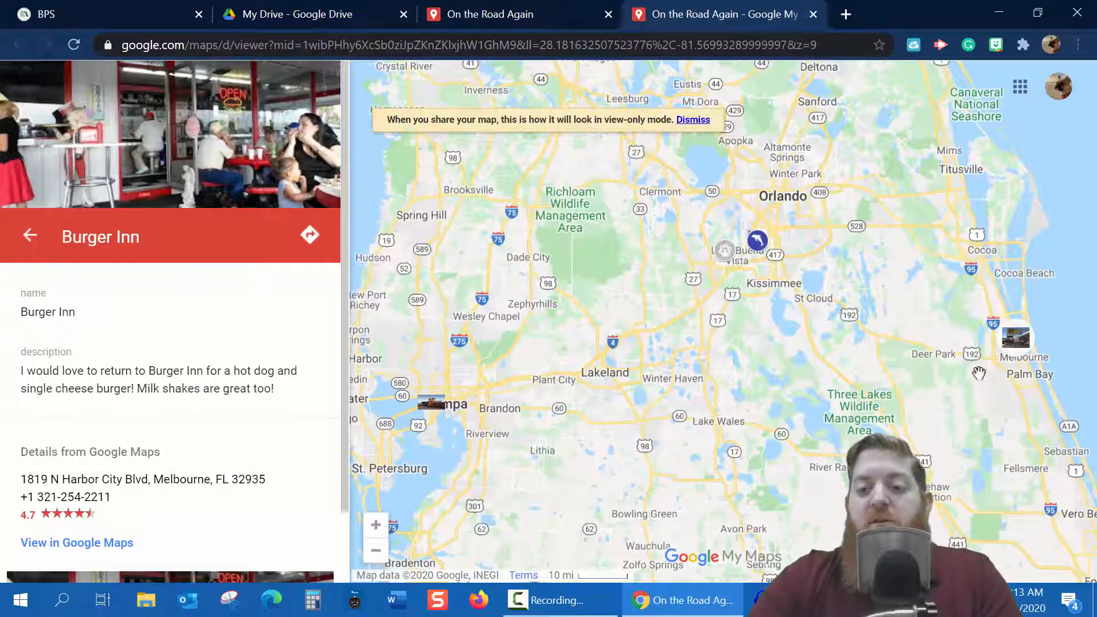
- Step through the place details from SeaWorld Orlando west to Brick House Tavern + Tap and back east to Burger Inn
{"action": "left_click", "coordinate": [740, 254]}
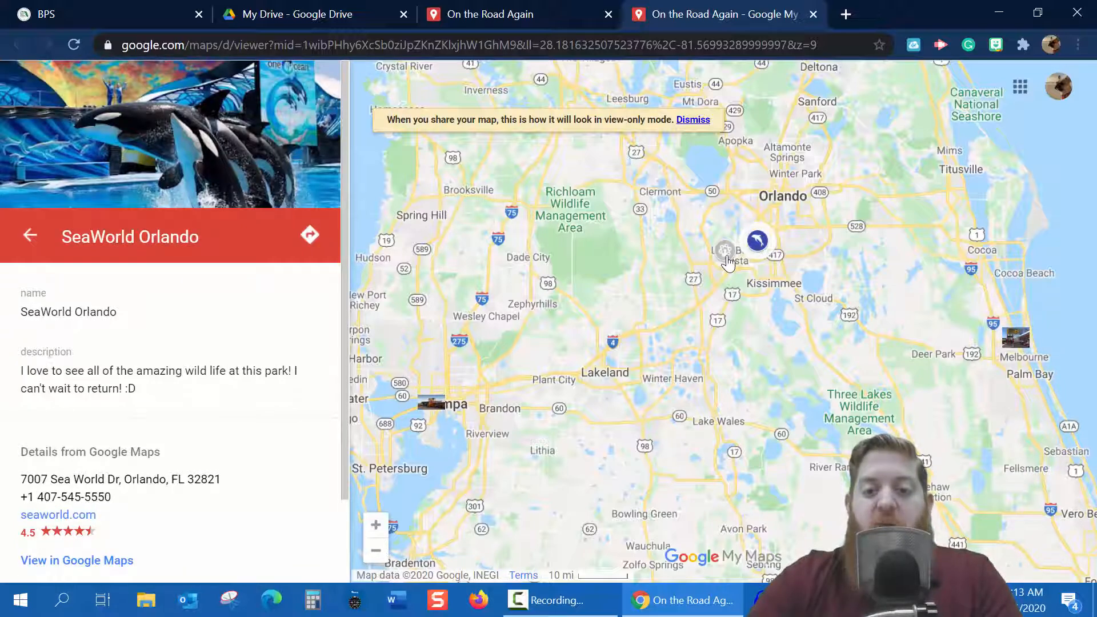
{"action": "left_click", "coordinate": [724, 251]}
{"action": "left_click", "coordinate": [432, 407]}
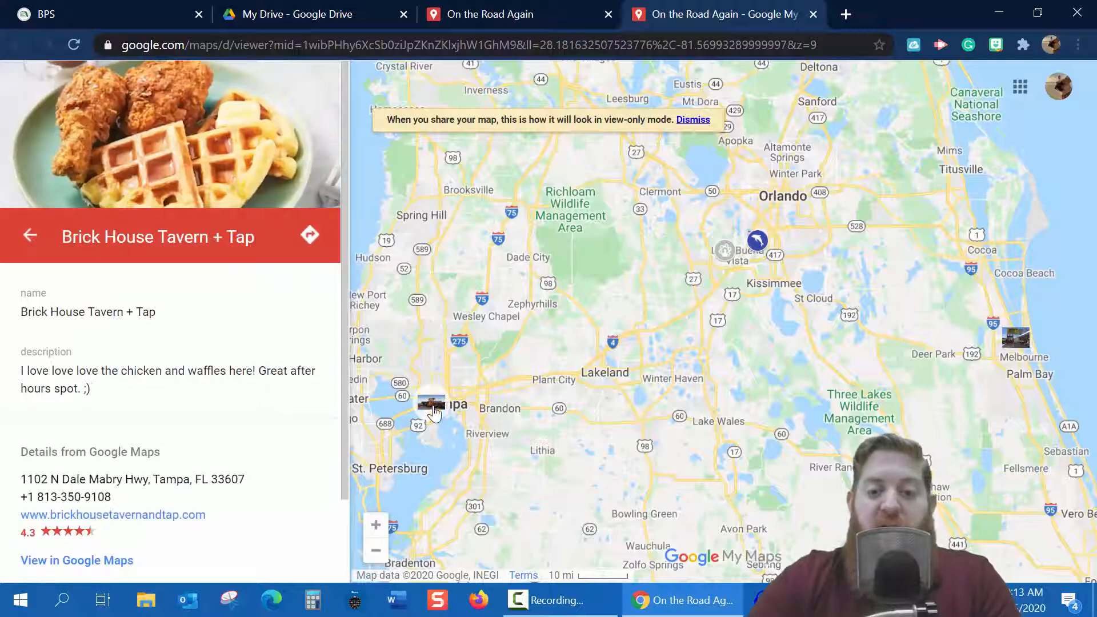
{"action": "left_click", "coordinate": [726, 251]}
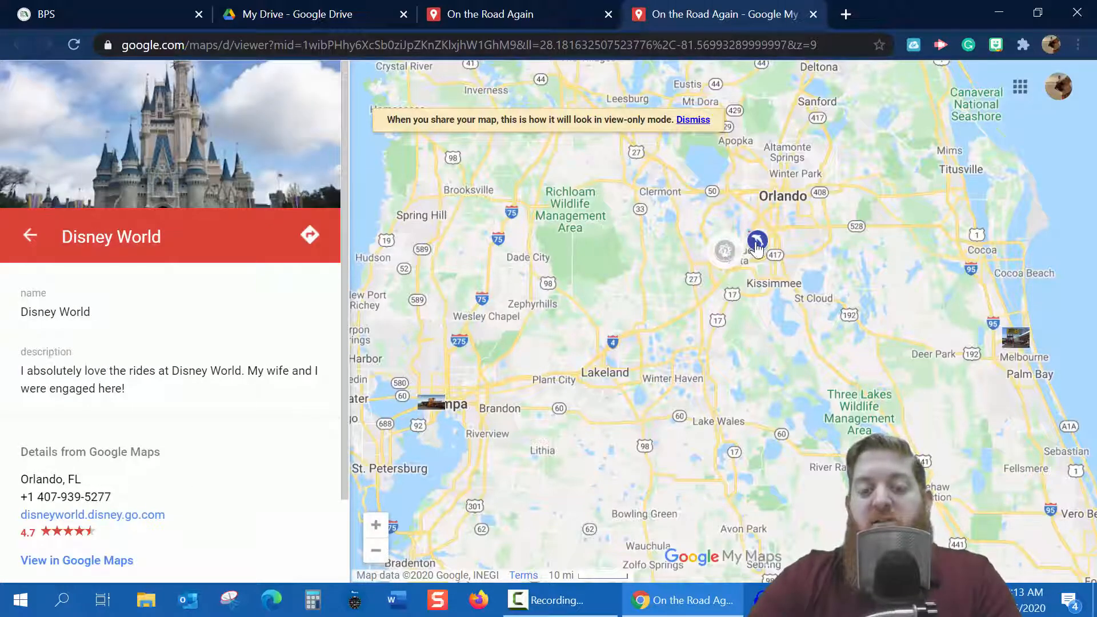
{"action": "left_click", "coordinate": [757, 243]}
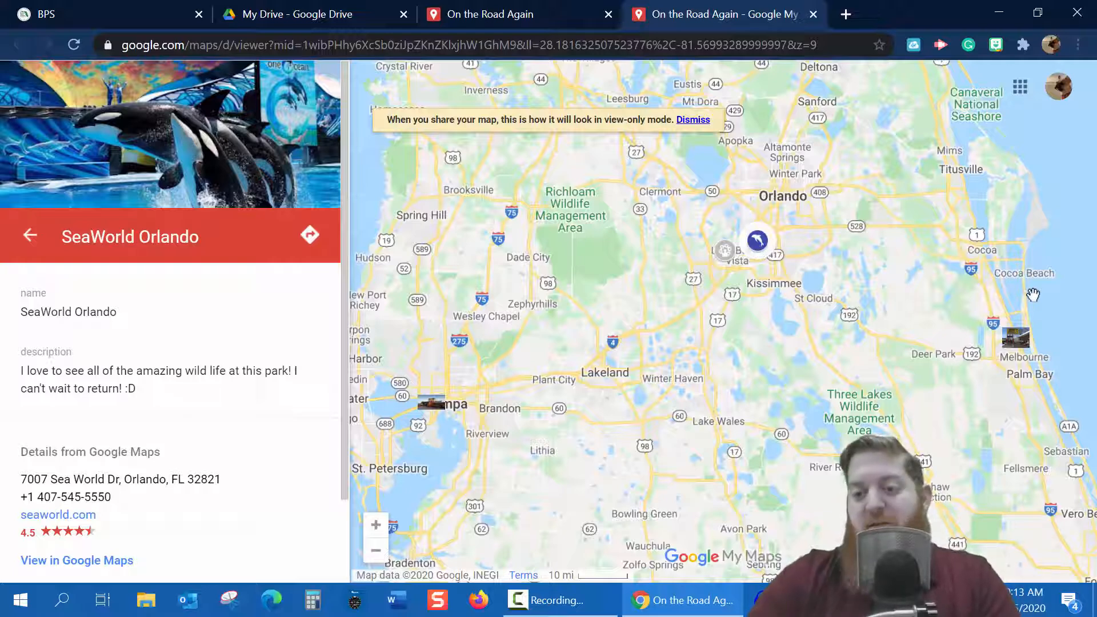
{"action": "left_click", "coordinate": [1017, 347]}
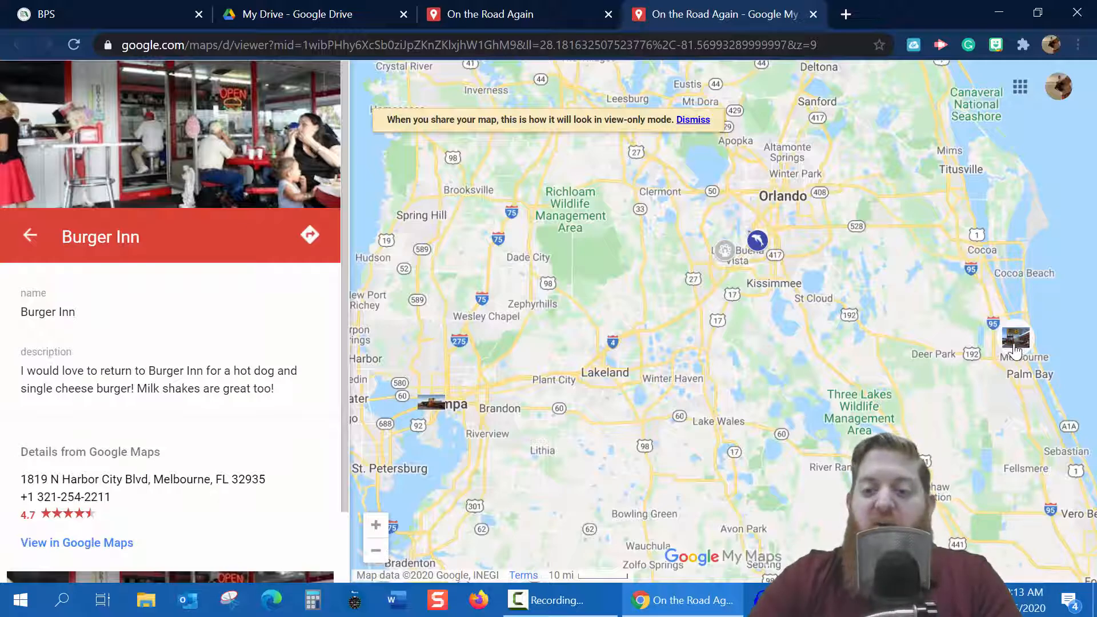
- Review the details of SeaWorld Orlando, Disney World and Brick House Tavern + Tap once more in the map preview
{"action": "left_click", "coordinate": [761, 246]}
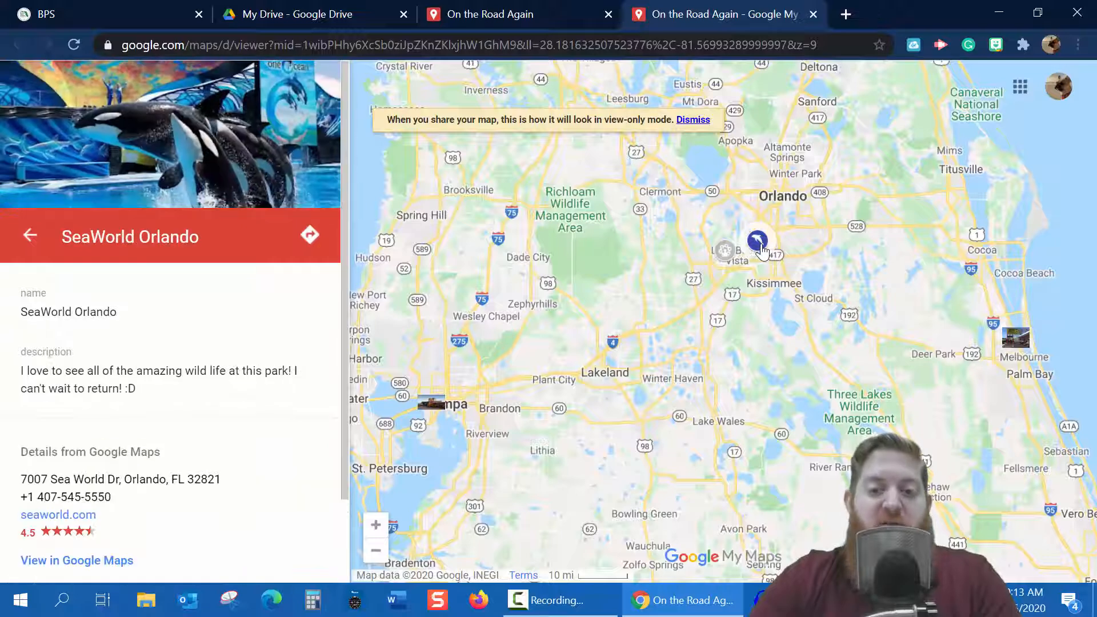
{"action": "left_click", "coordinate": [724, 251]}
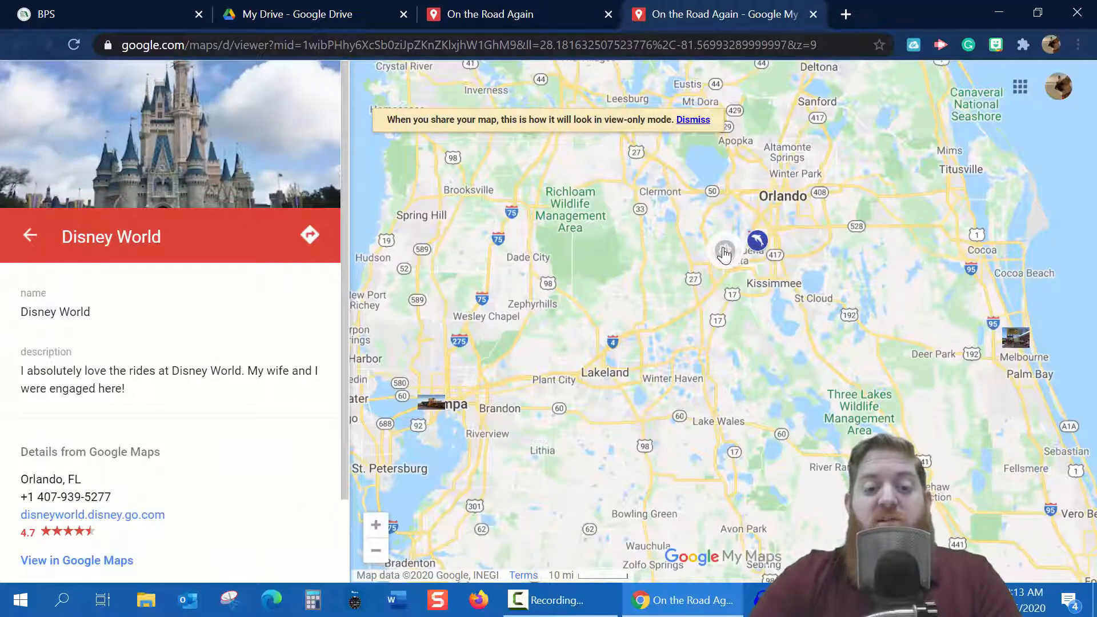
{"action": "left_click", "coordinate": [431, 413]}
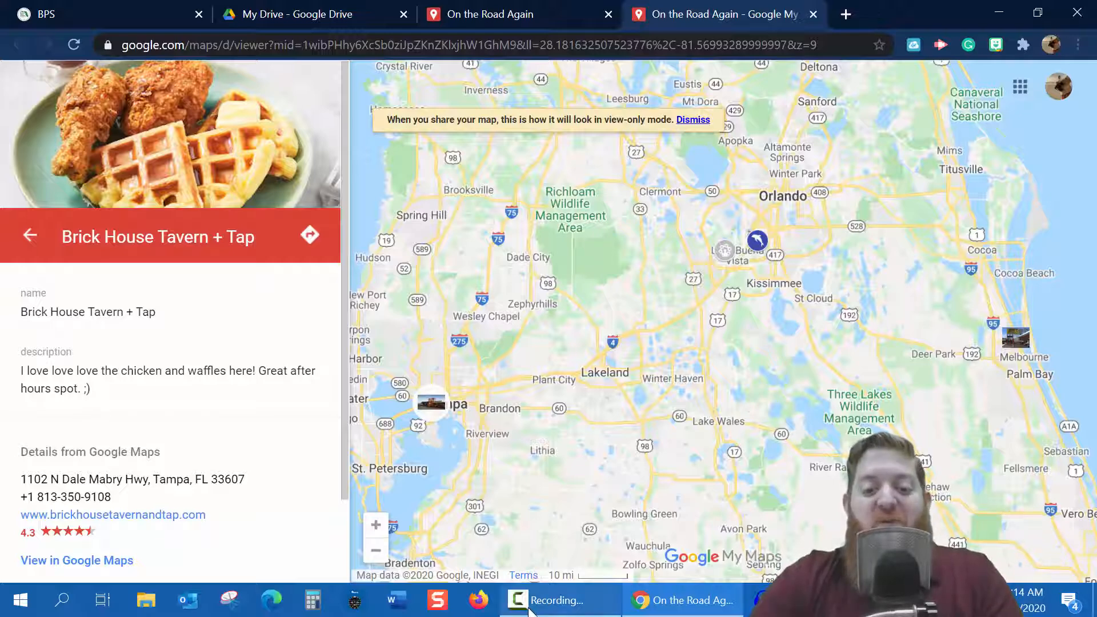
{"action": "mouse_move", "coordinate": [550, 611]}
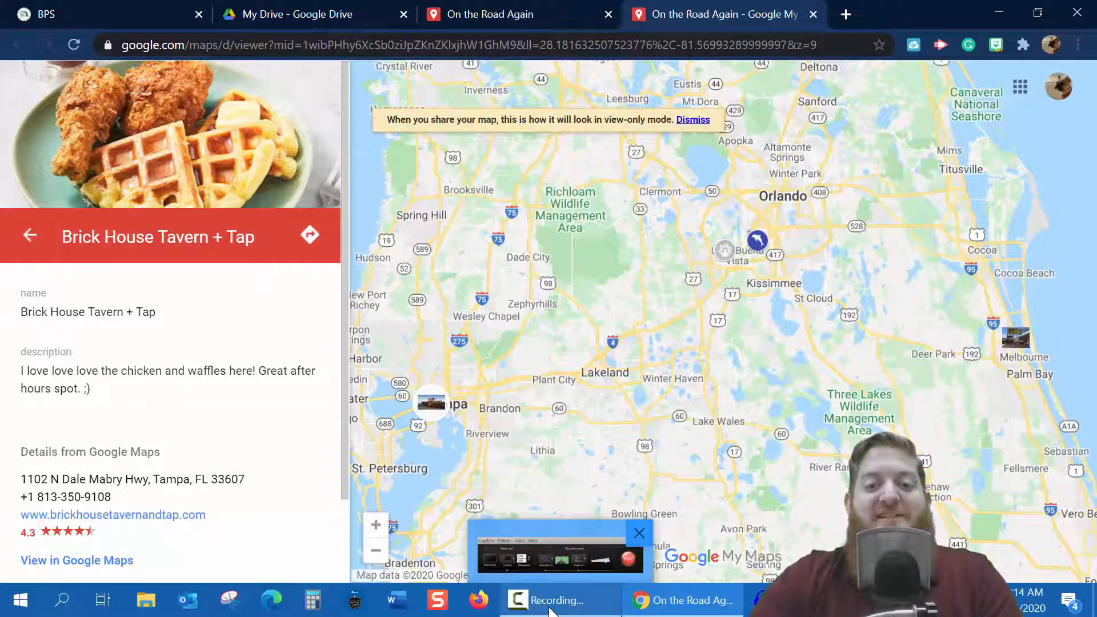